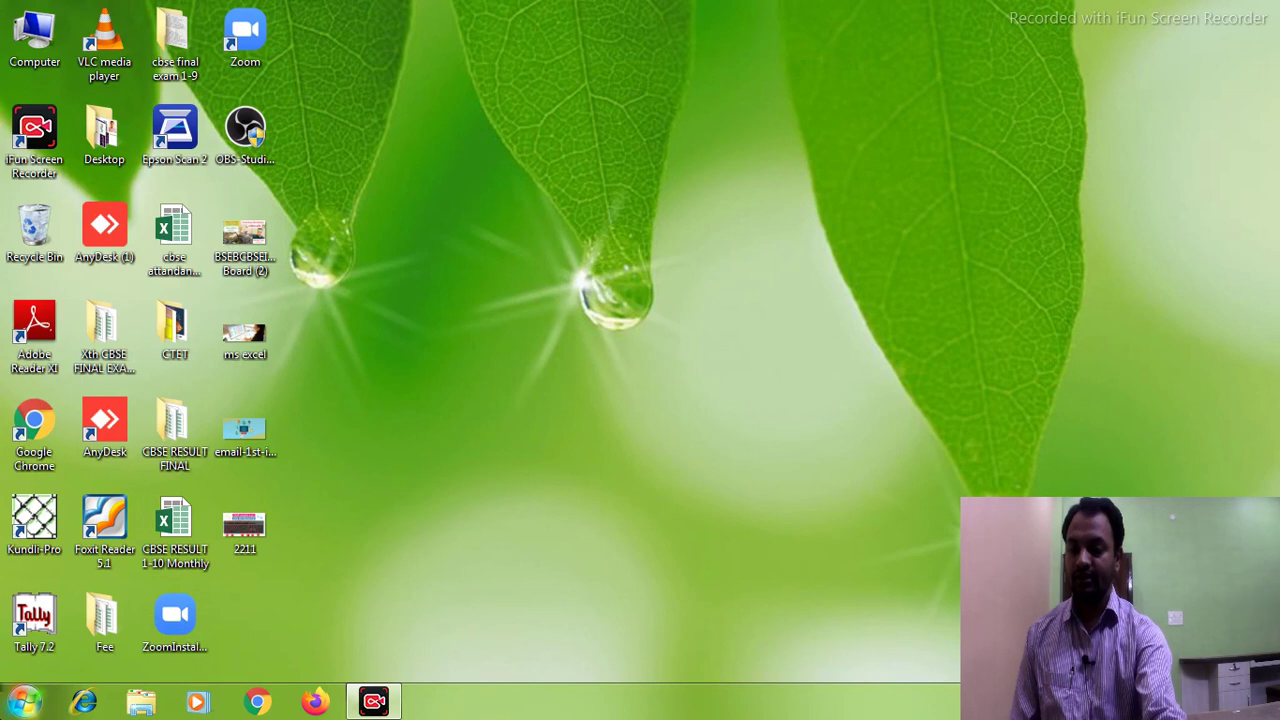
Step: Open the Windows Start menu from the taskbar's Start button
click(24, 701)
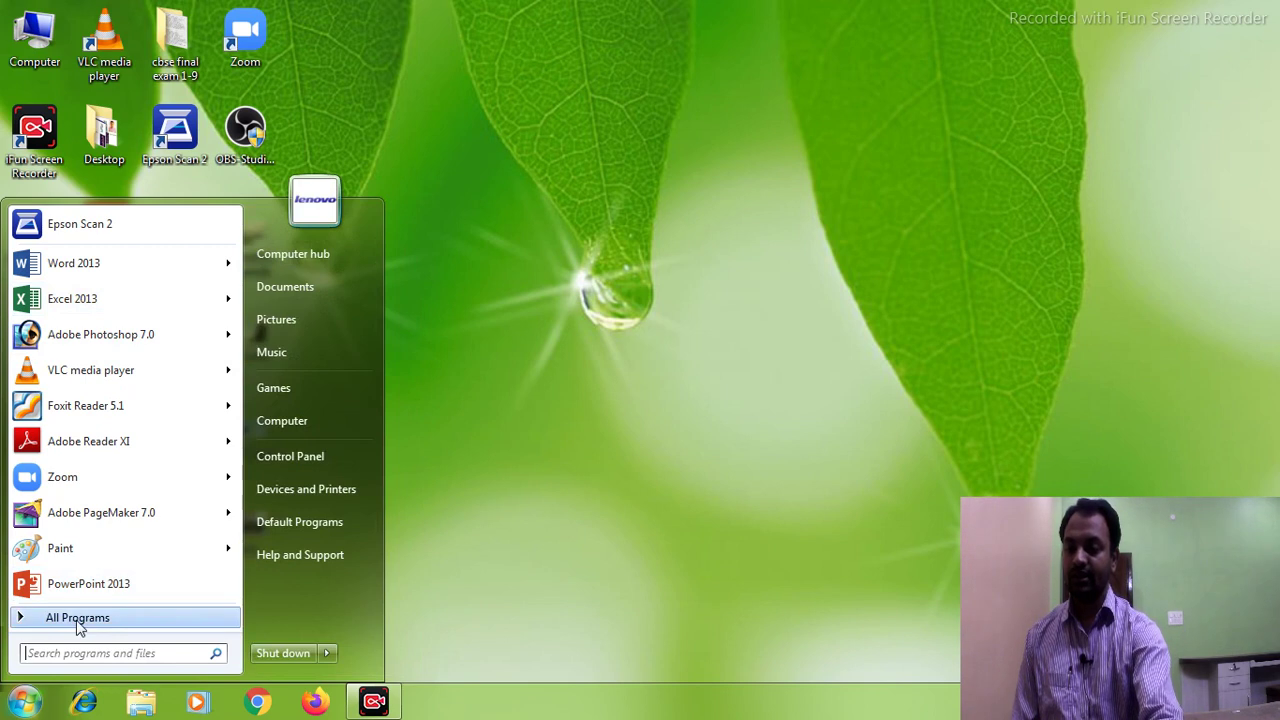
Step: Launch Excel 2013 from All Programs > Microsoft Office 2013
click(78, 618)
click(78, 618)
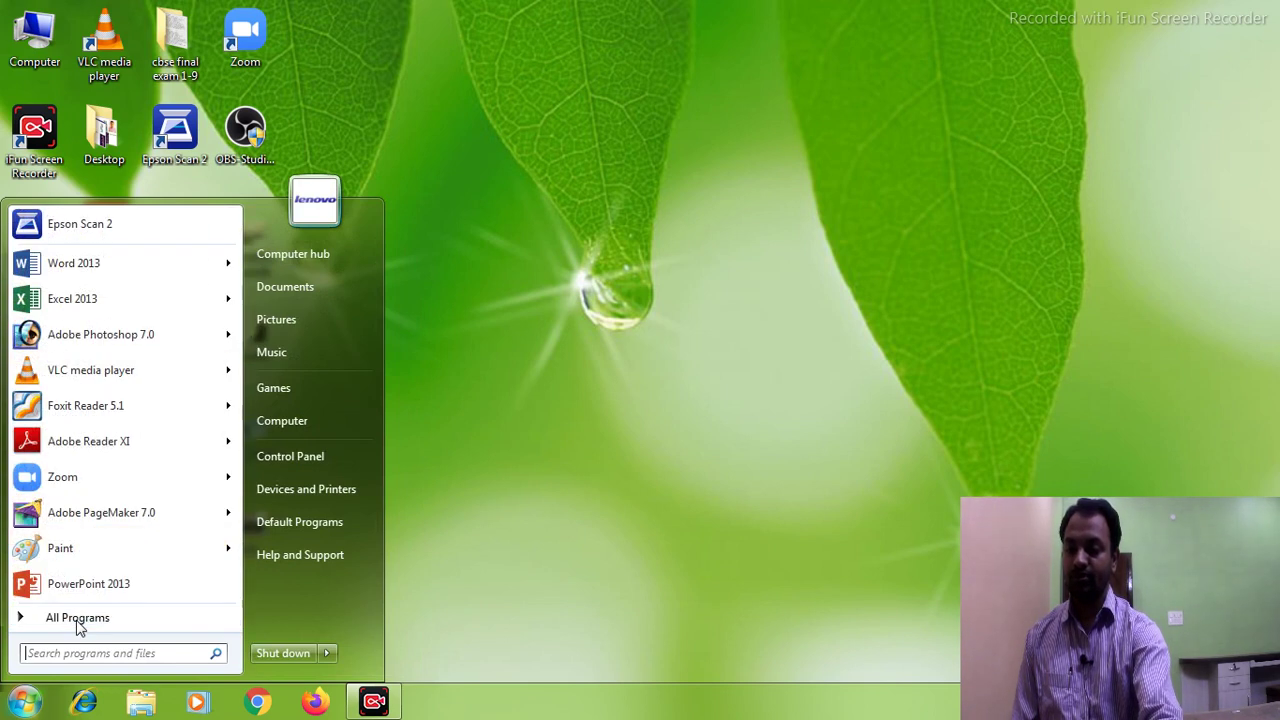
click(78, 620)
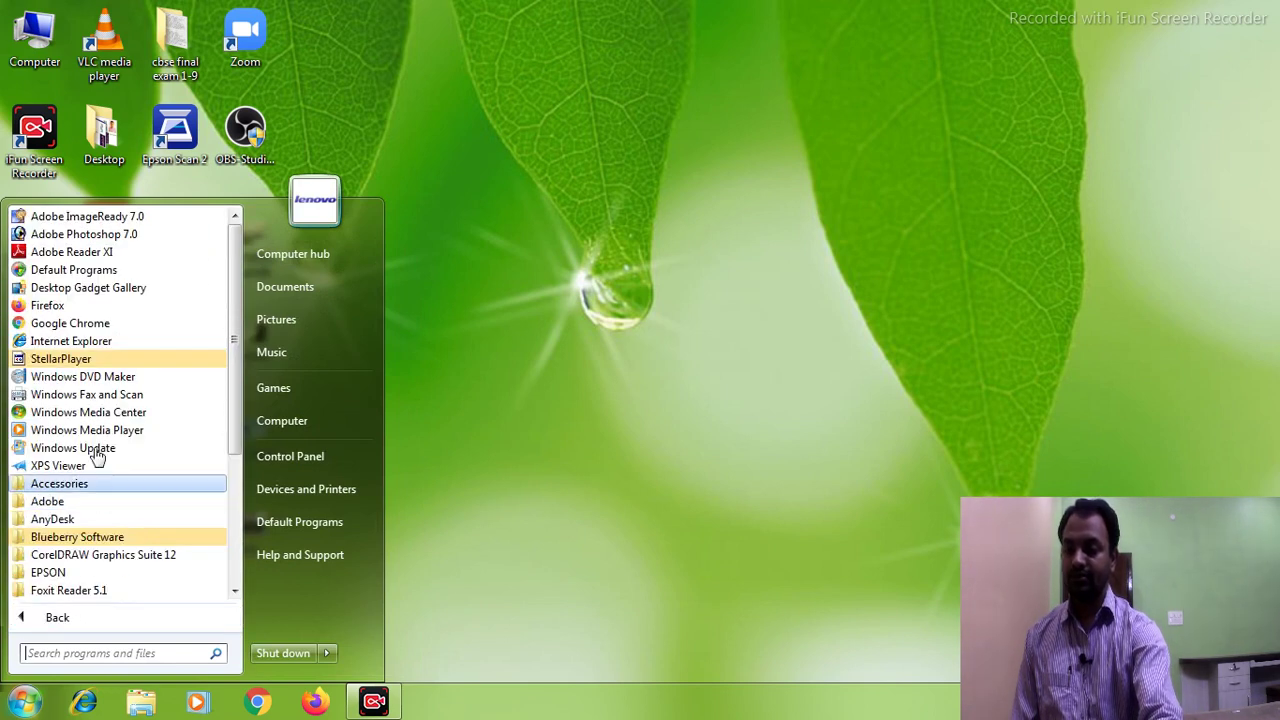
click(237, 522)
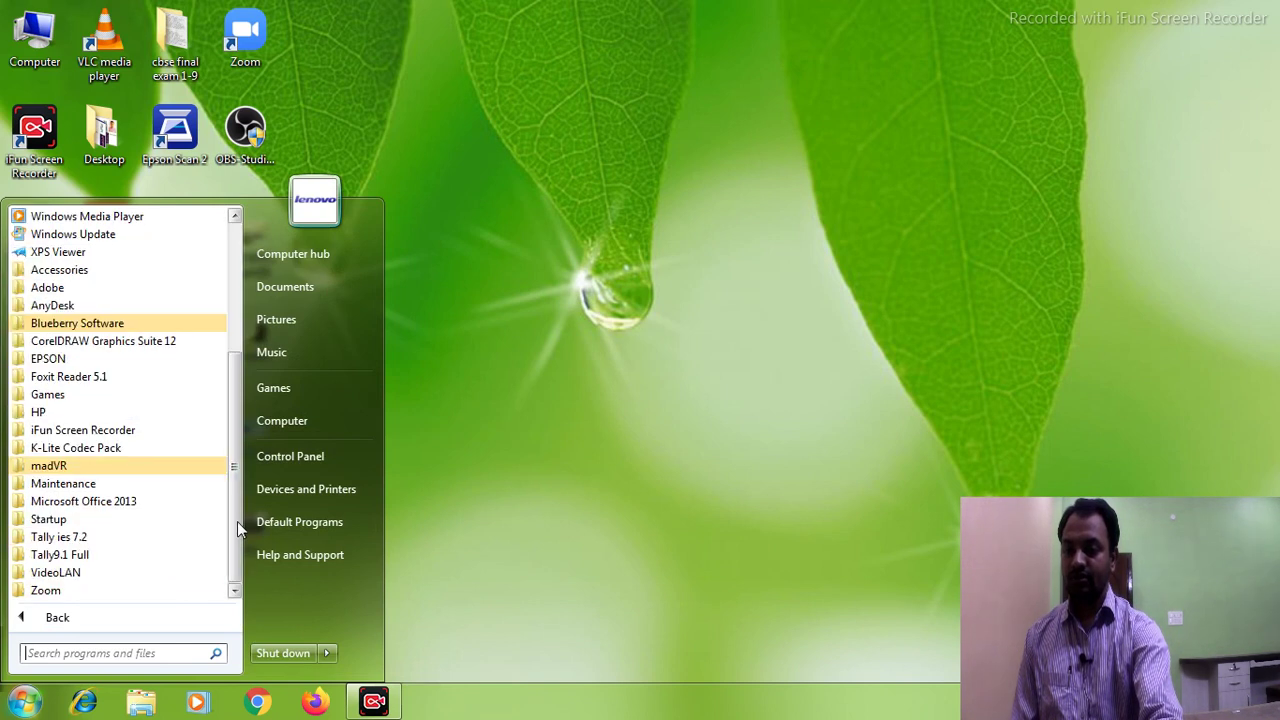
click(152, 502)
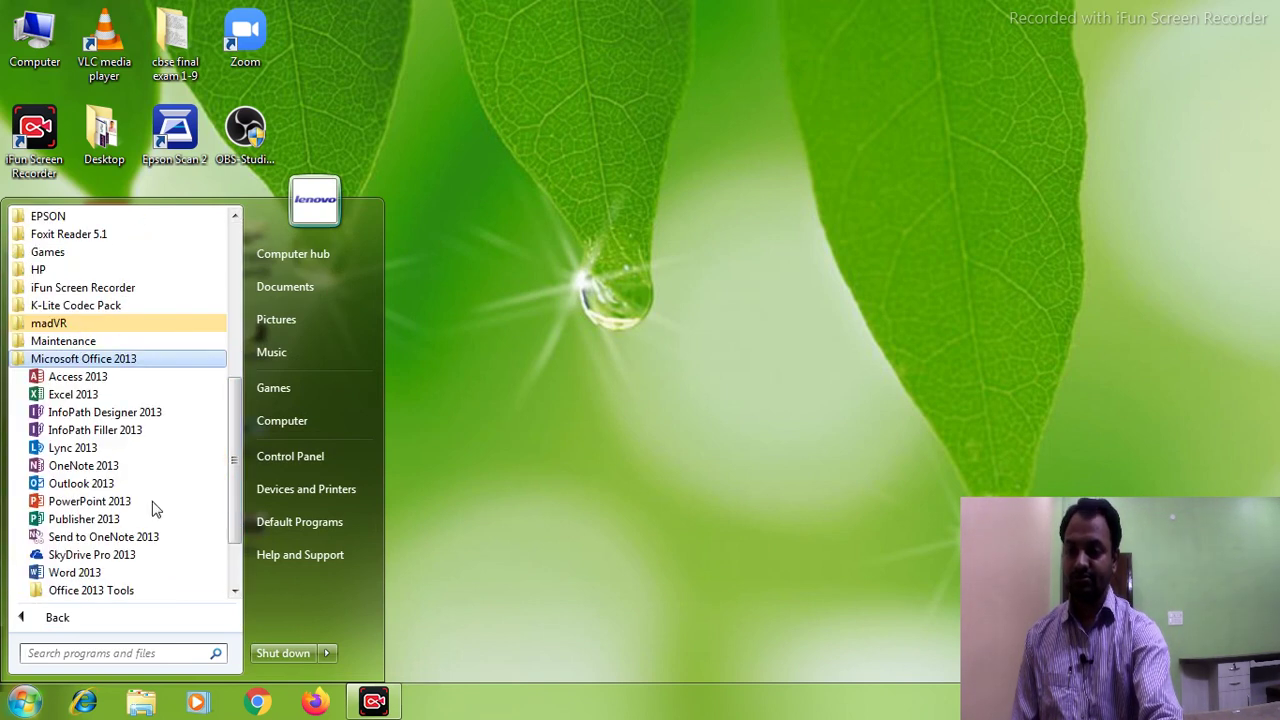
click(112, 396)
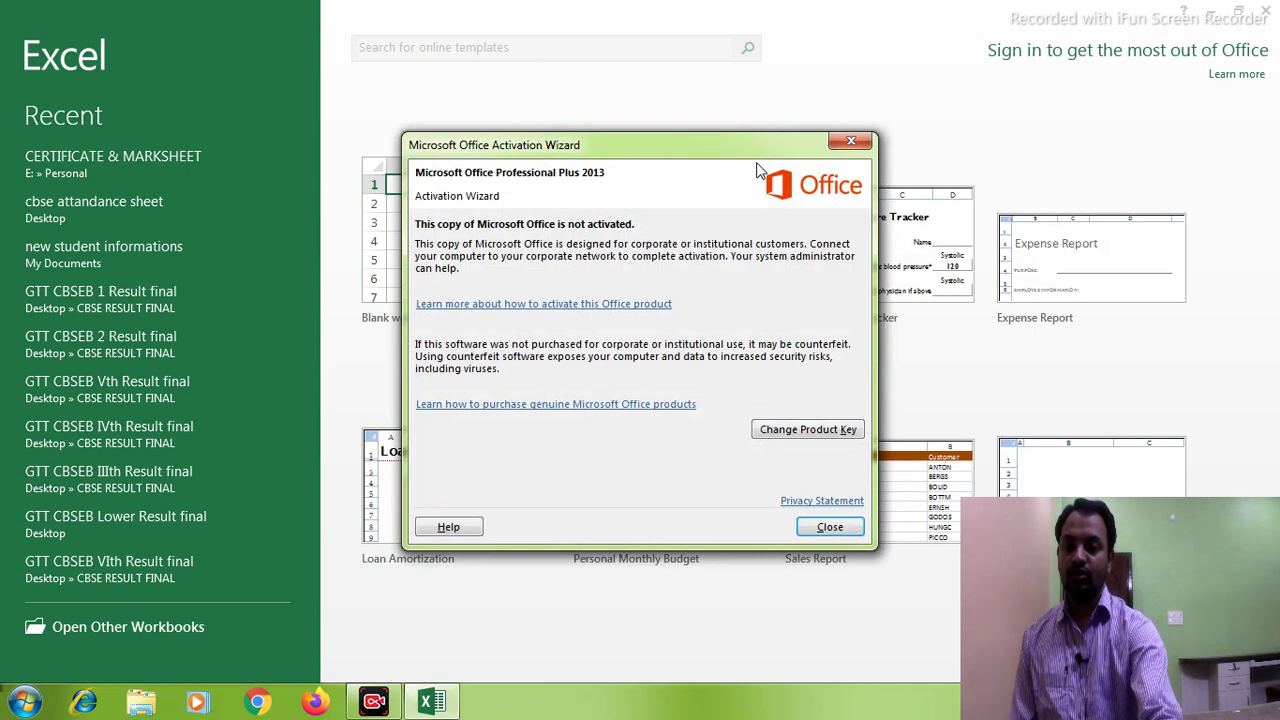
Step: Close the Activation Wizard, run 'excel' from the Run box, and create a Blank workbook
click(845, 145)
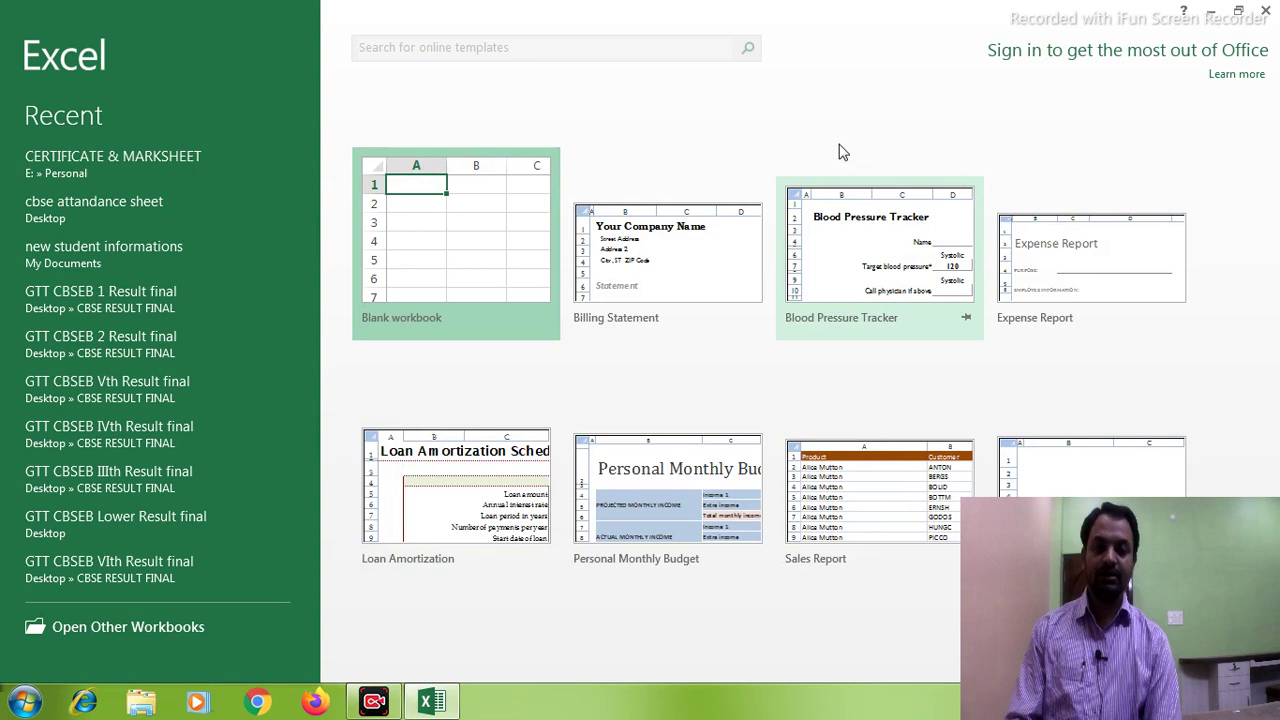
key(super+r)
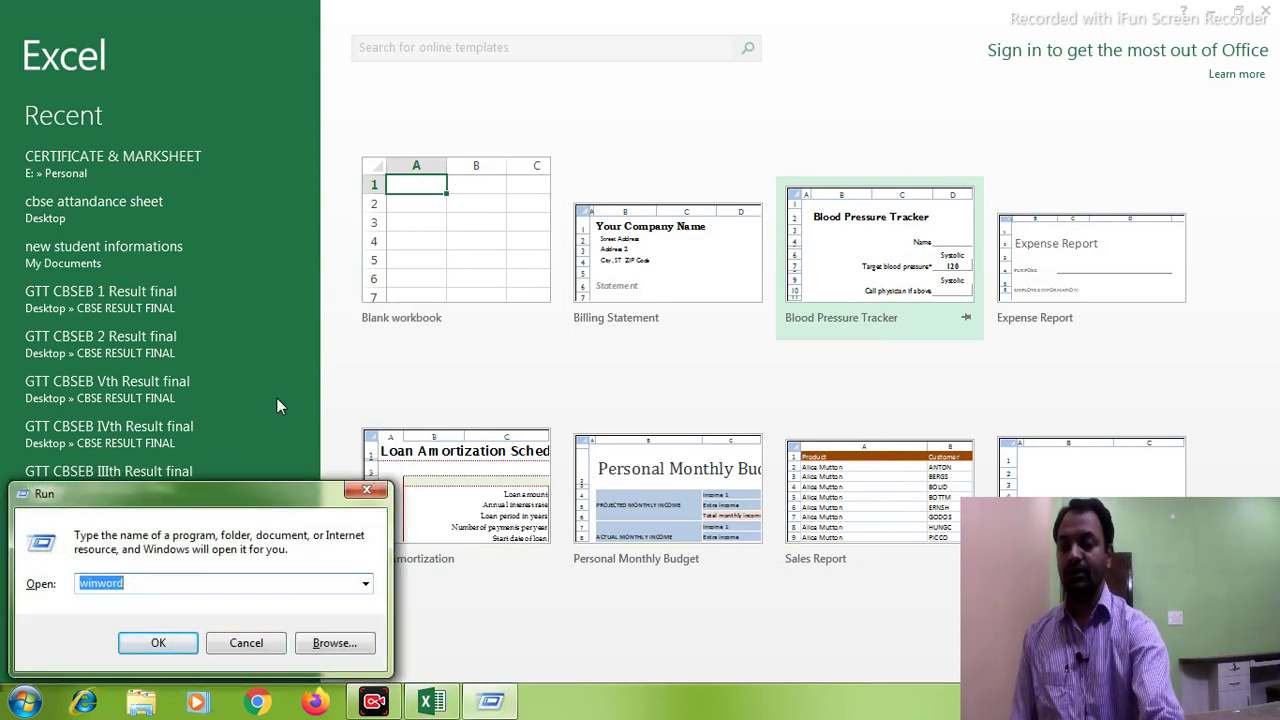
drag(212, 500, 594, 362)
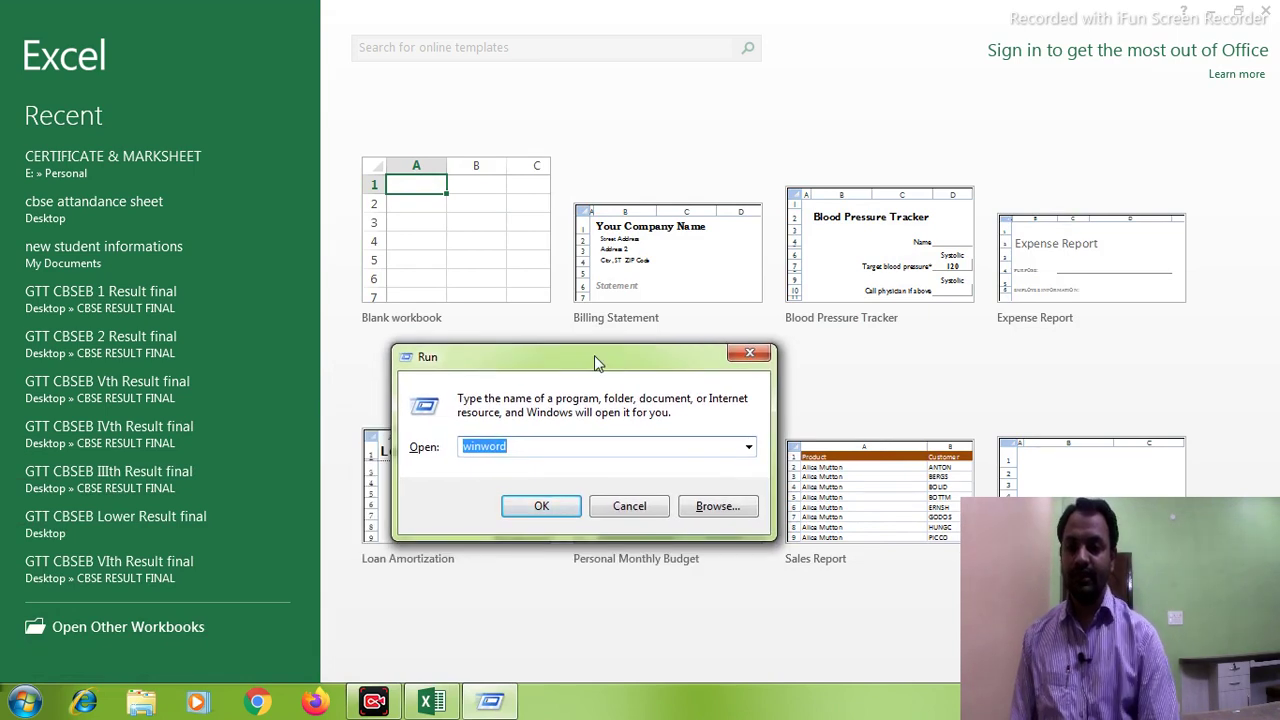
text(excel)
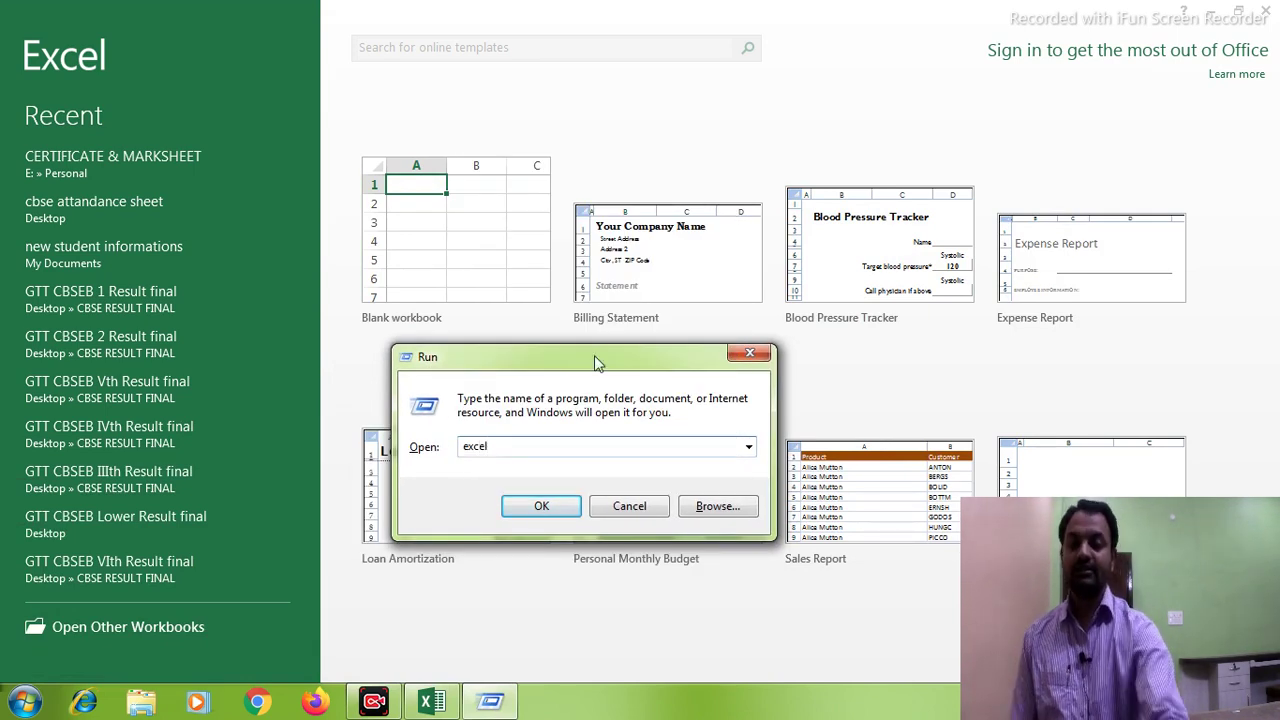
click(541, 507)
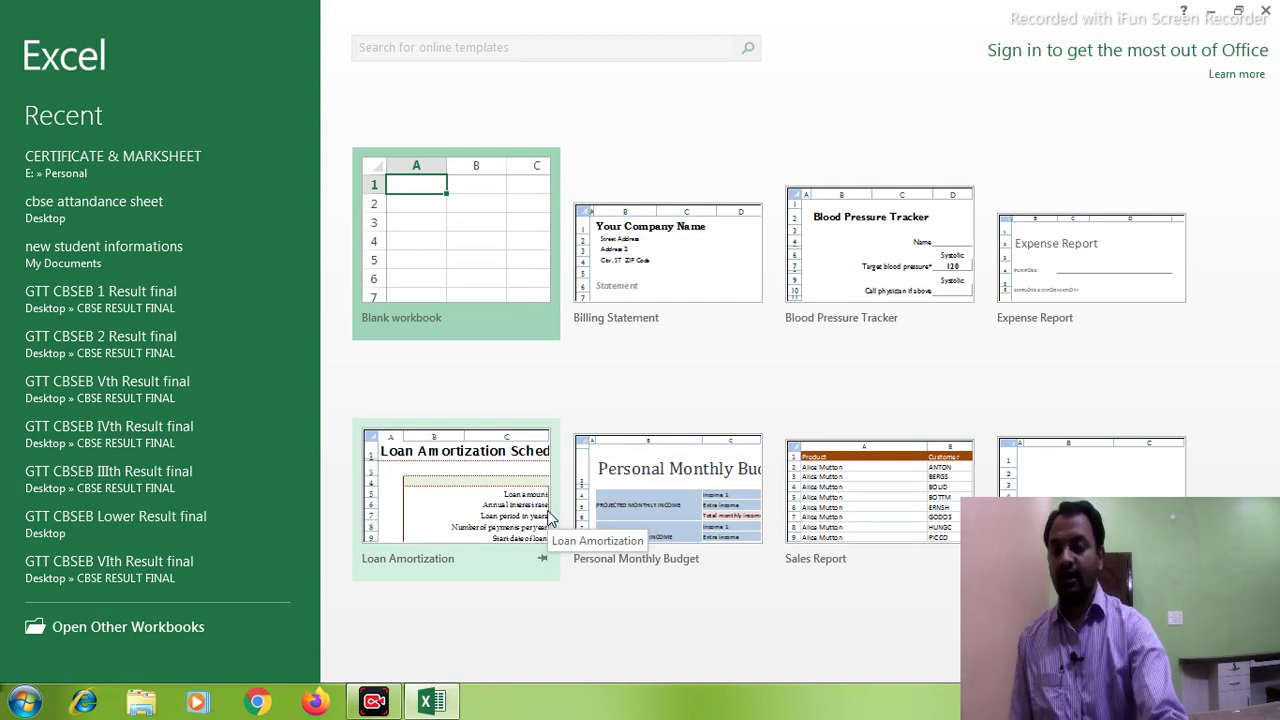
click(476, 282)
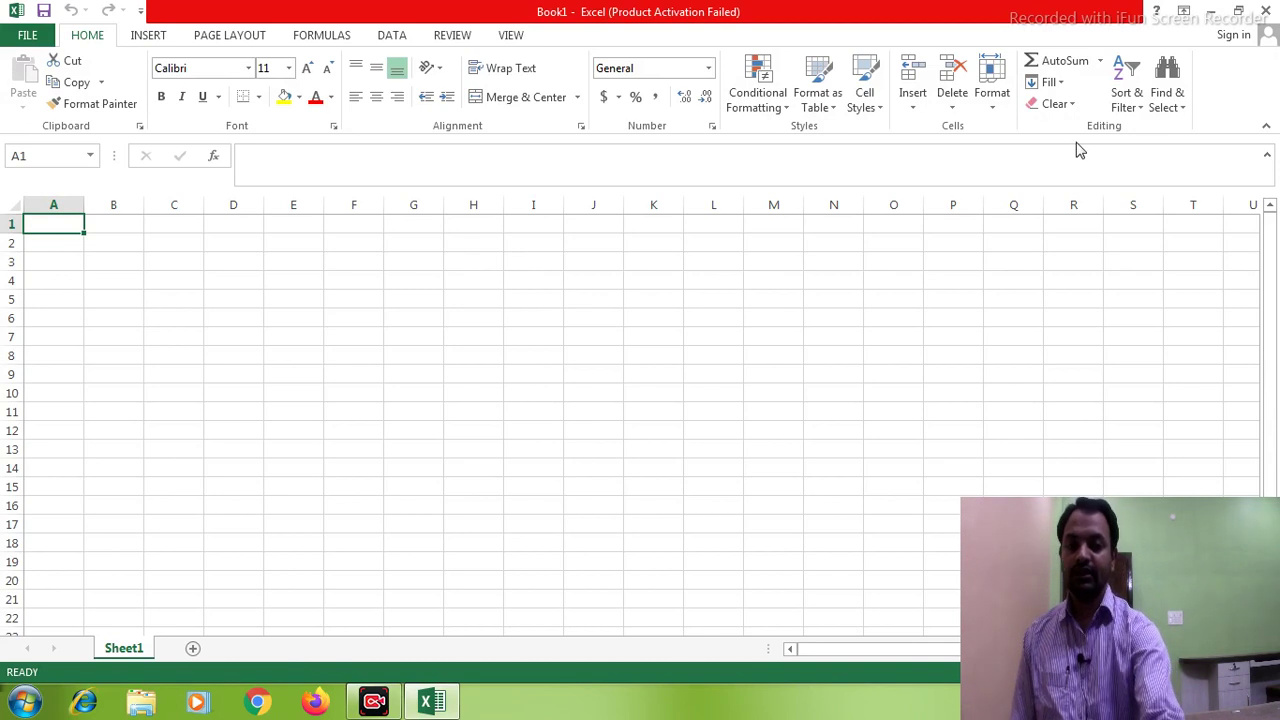
Step: Zoom the empty Sheet1 to about 214% and maximize the Excel window again
click(1240, 12)
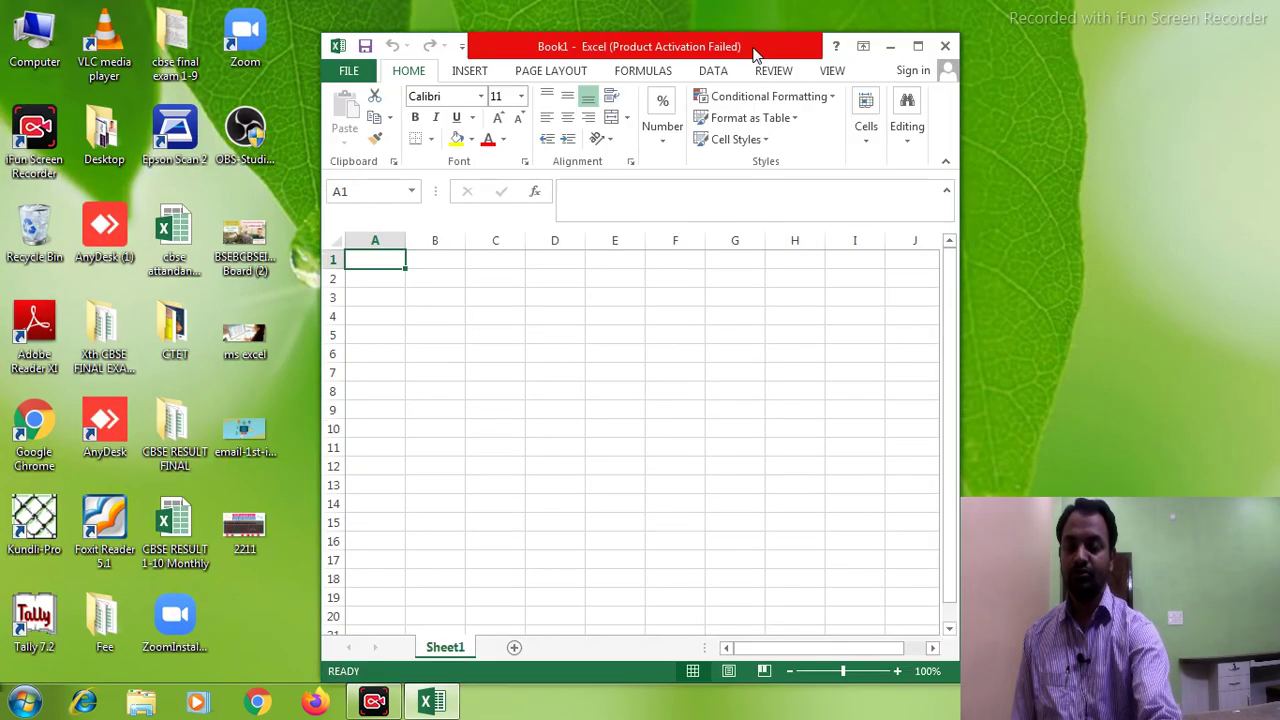
drag(755, 52, 617, 30)
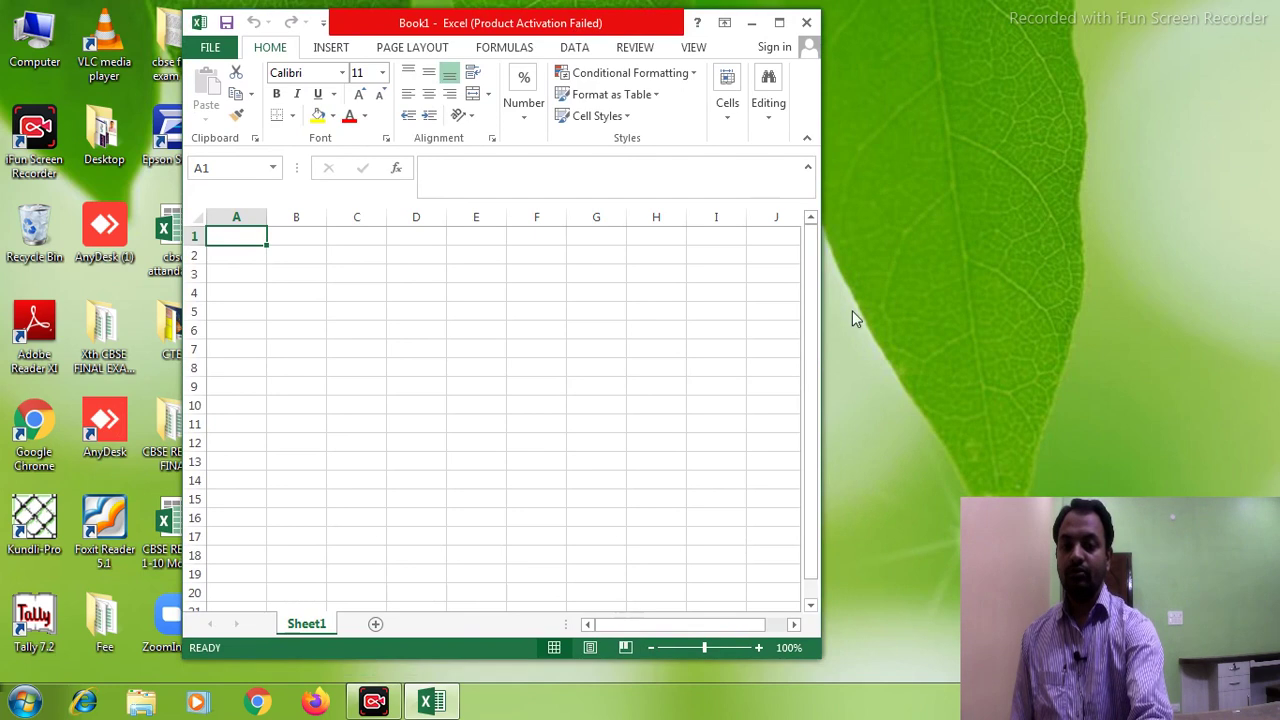
drag(704, 647, 729, 648)
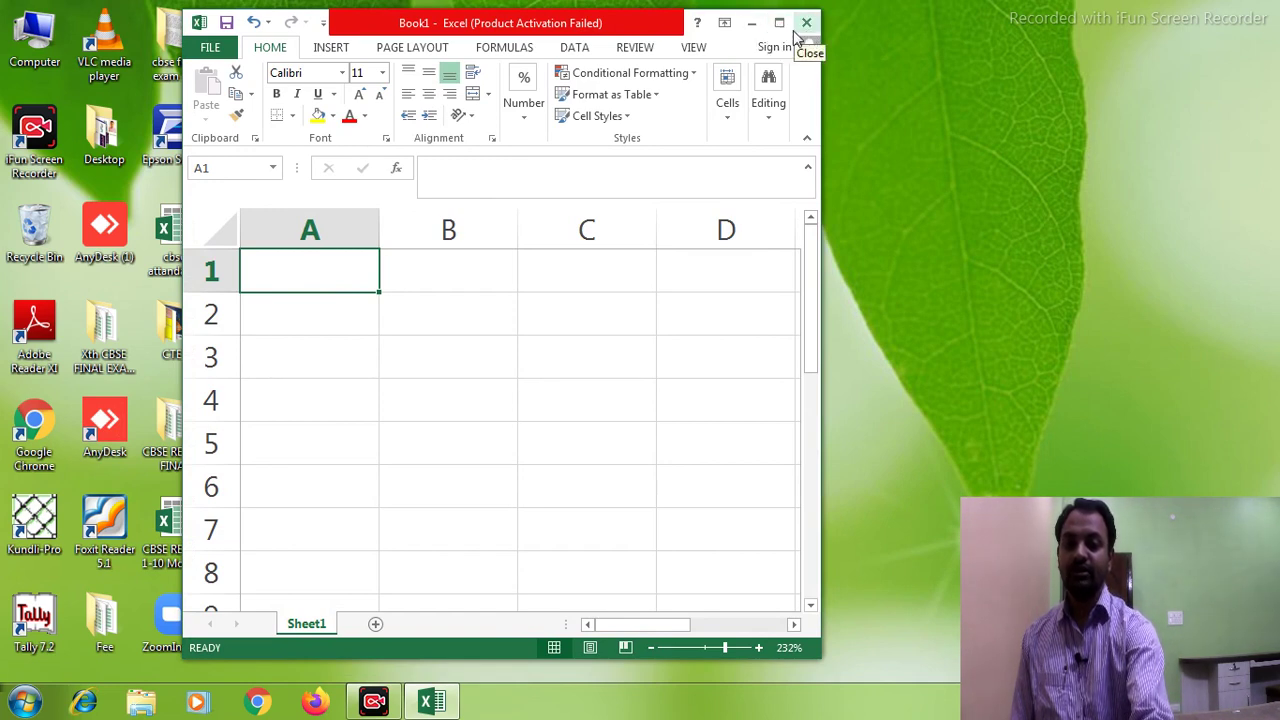
click(780, 22)
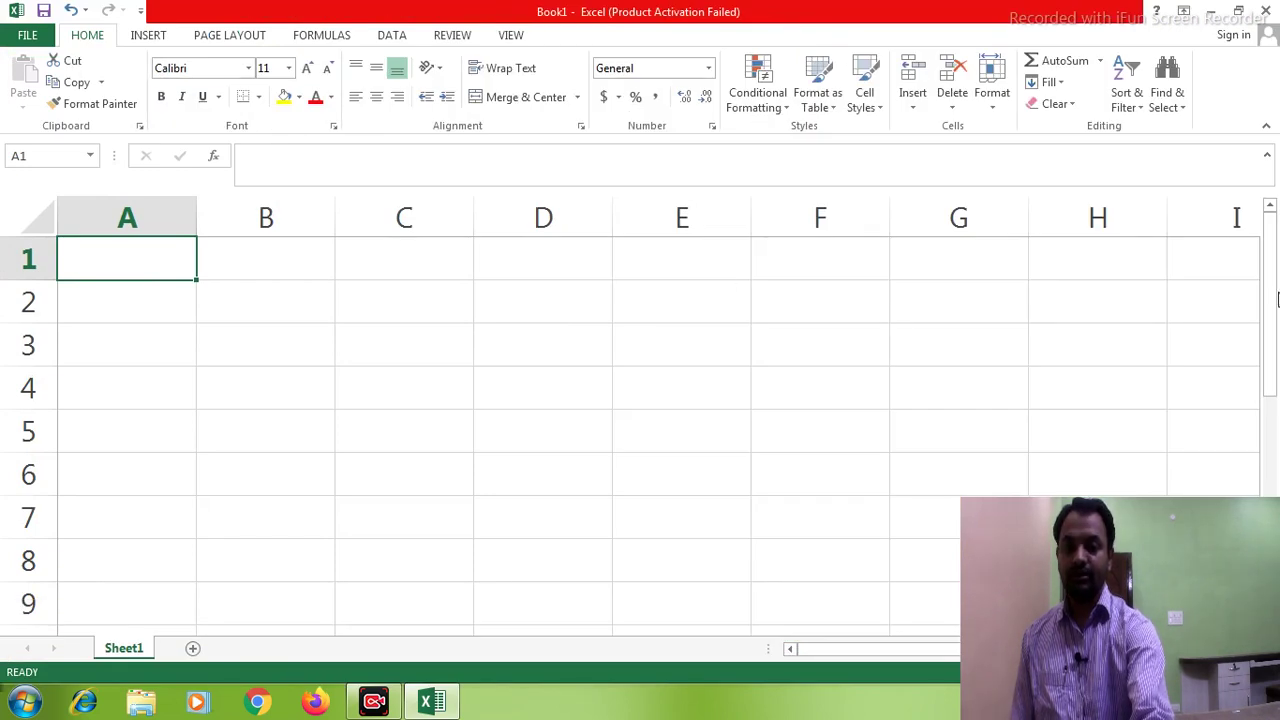
drag(1276, 298, 1276, 340)
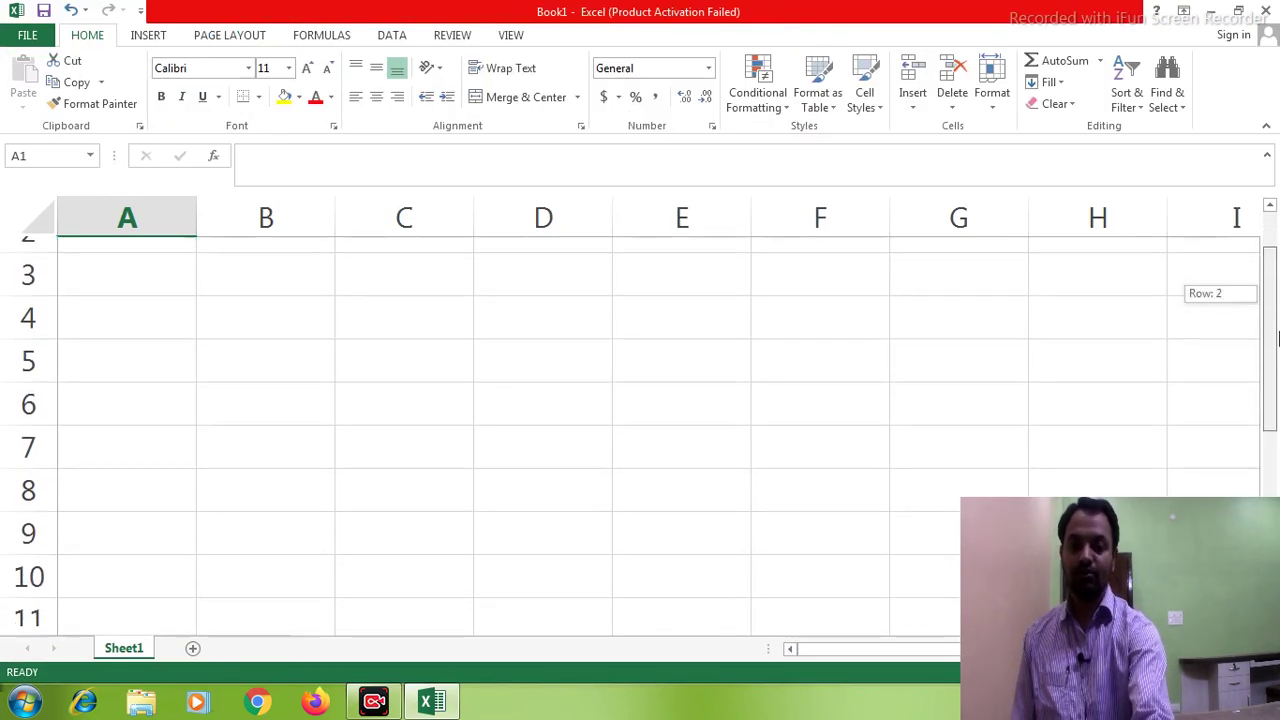
drag(1276, 340, 1276, 287)
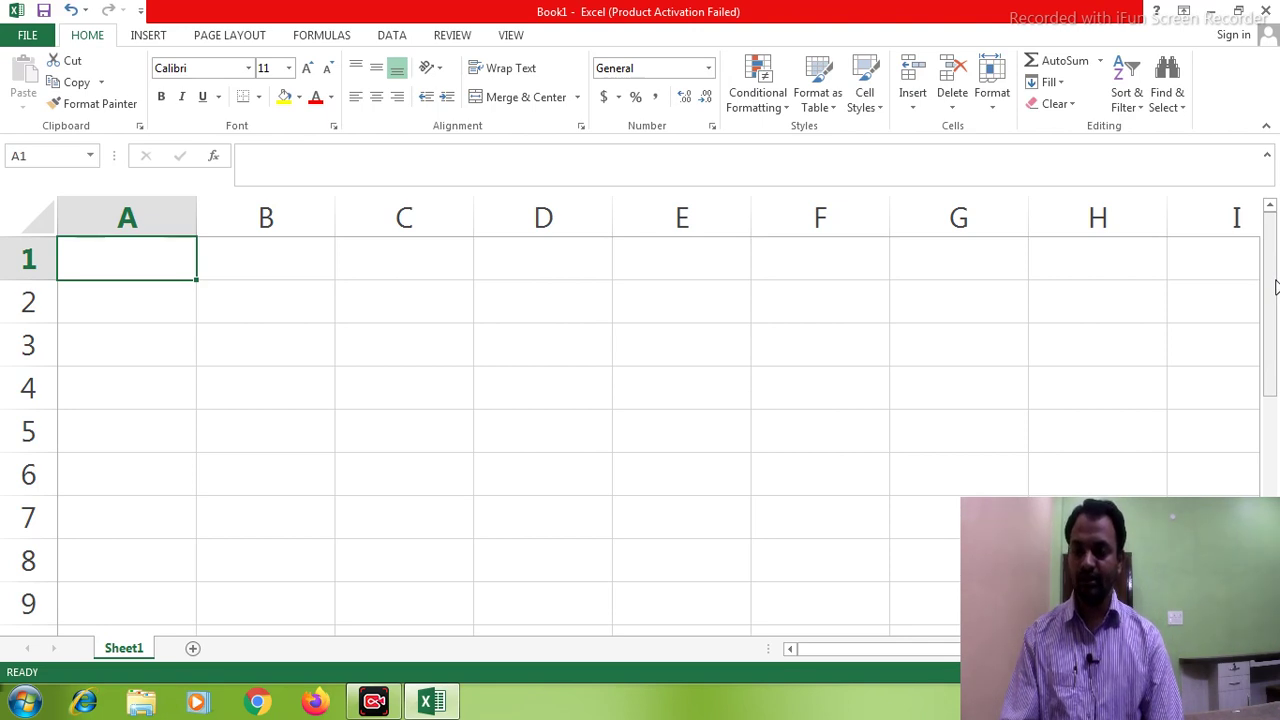
text(1)
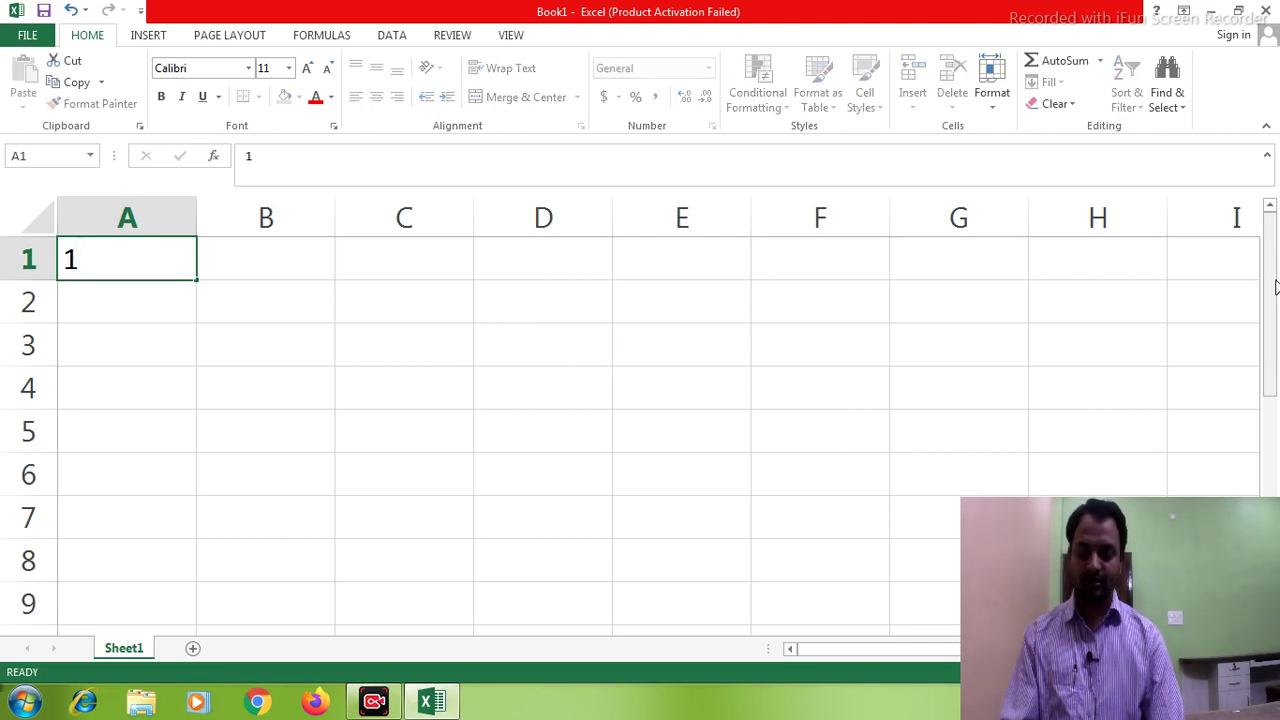
Step: Enter 1 and 2 in A1:A2 and fill the series down to 7 in A7
key(Return)
text(2)
key(Return)
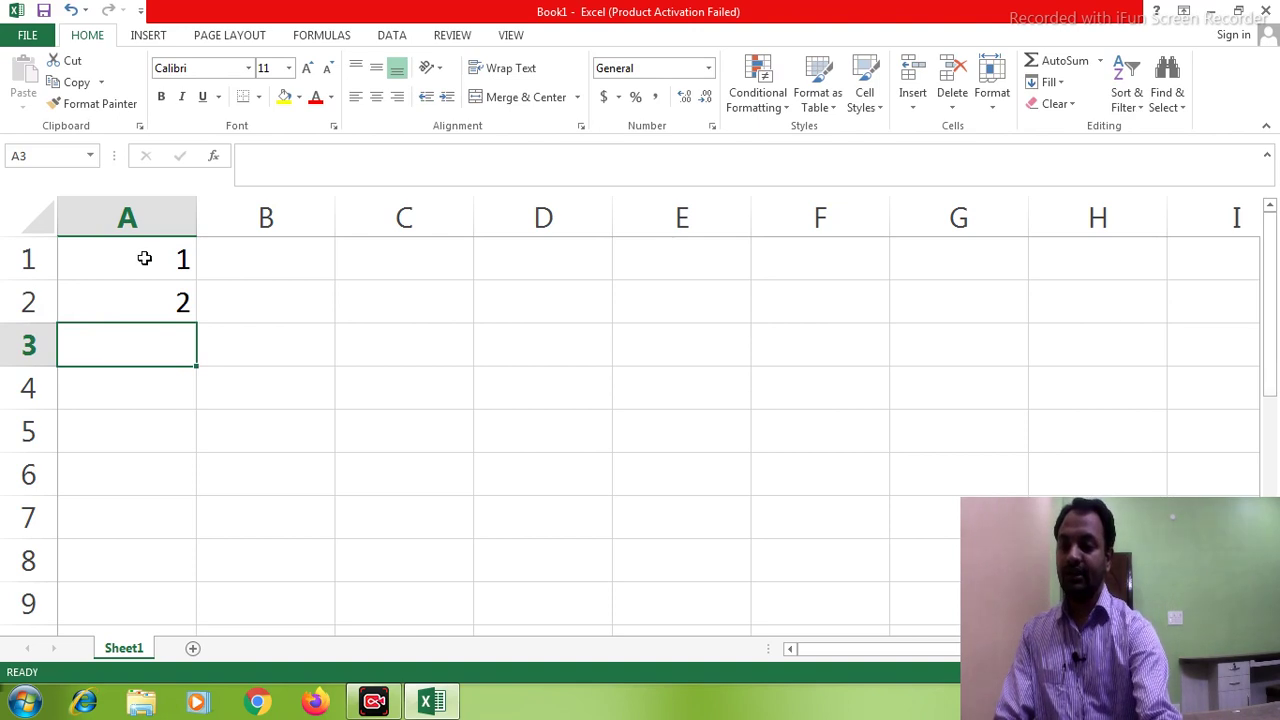
drag(144, 258, 157, 287)
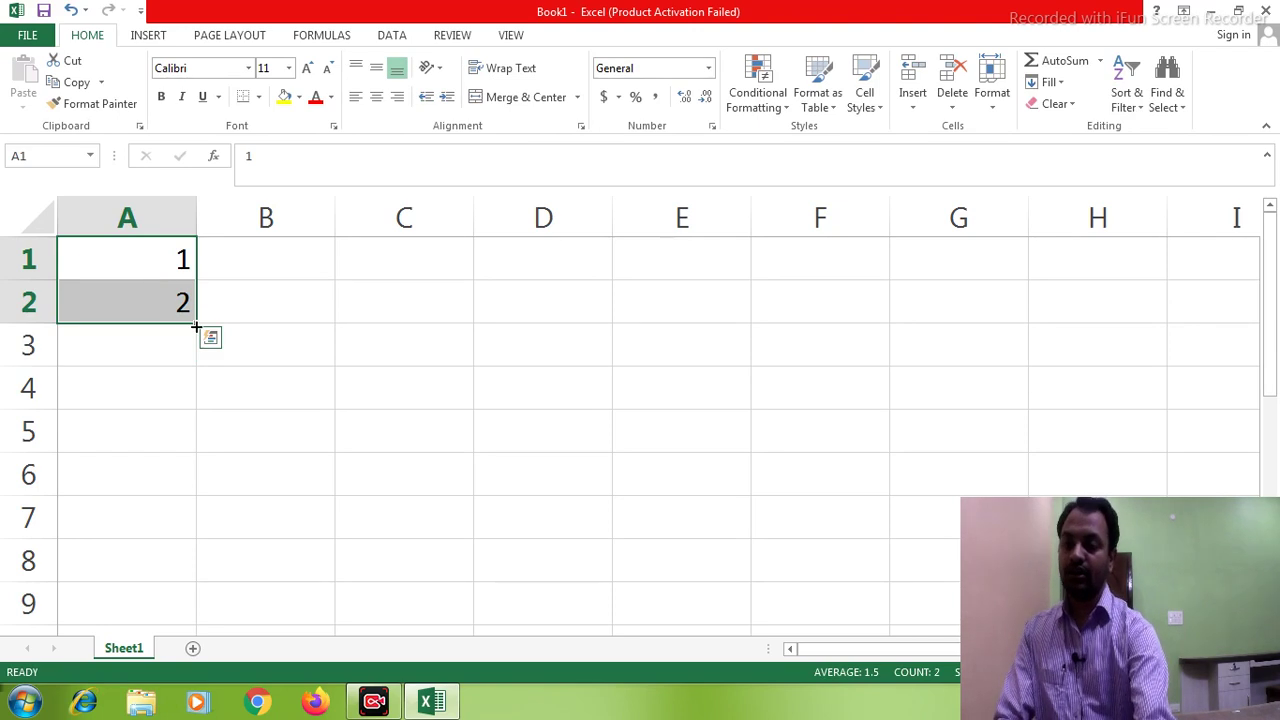
drag(197, 325, 198, 541)
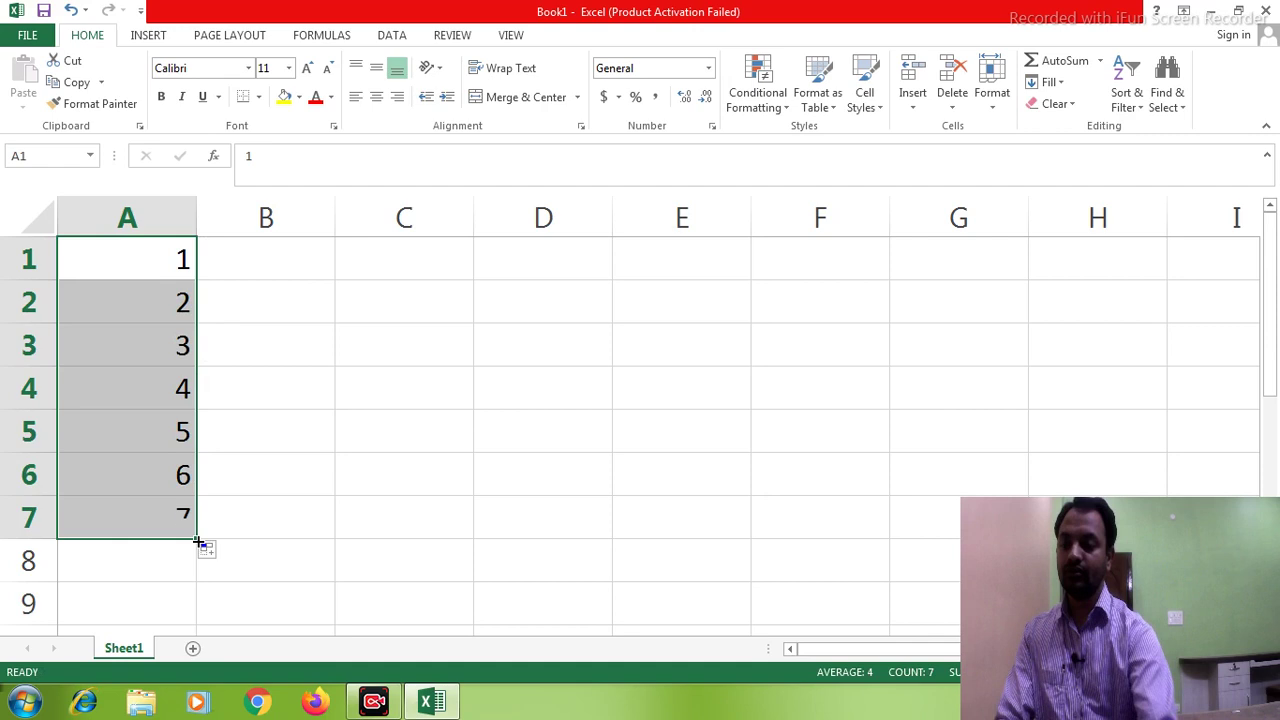
click(343, 457)
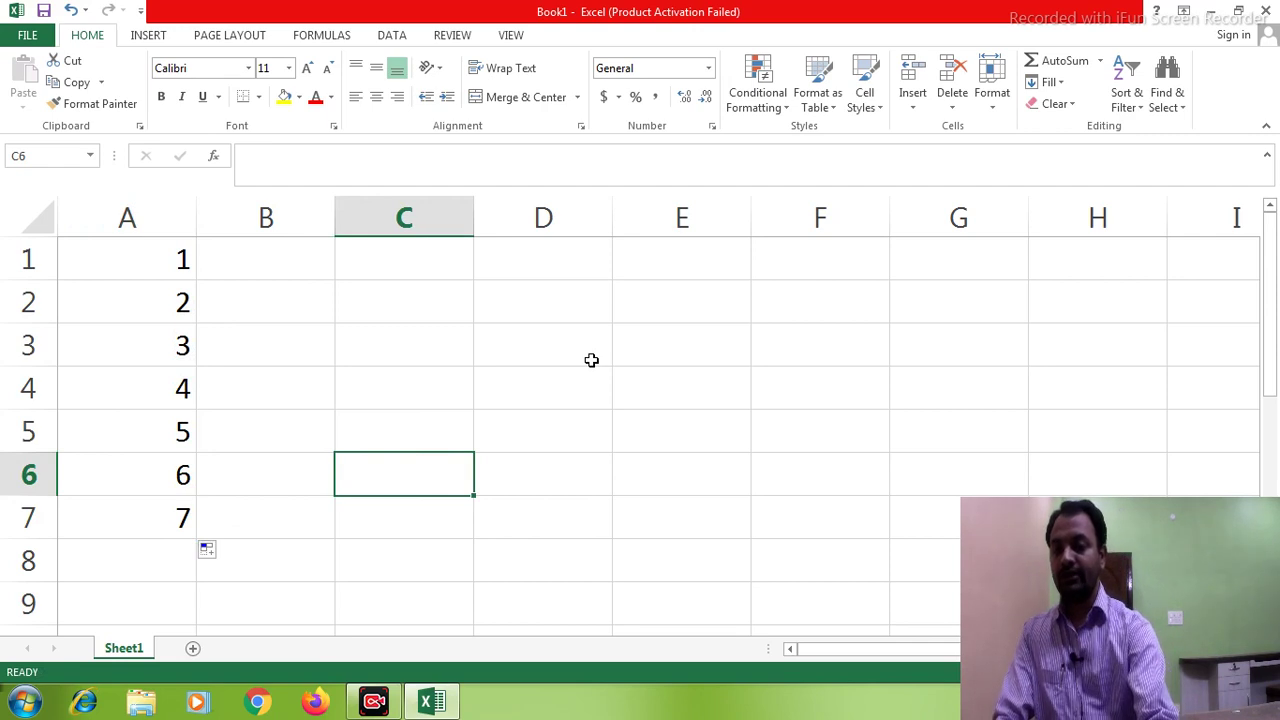
click(121, 256)
click(259, 278)
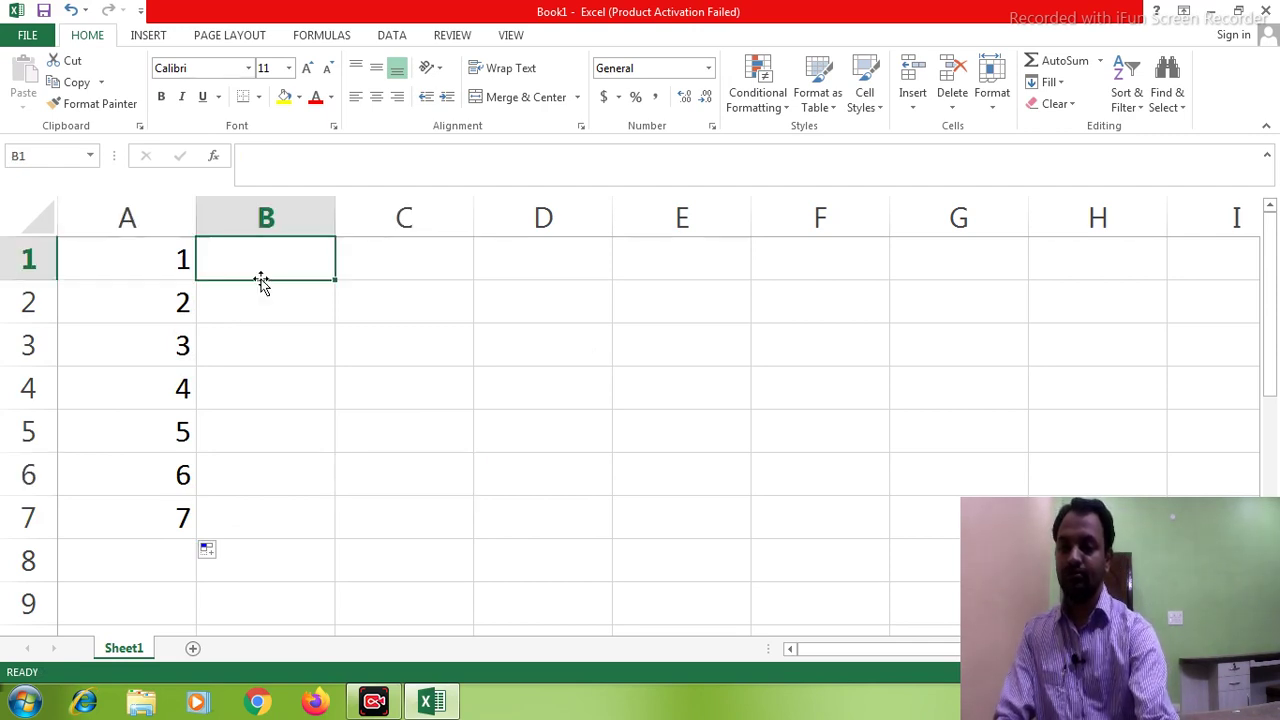
click(461, 373)
click(611, 400)
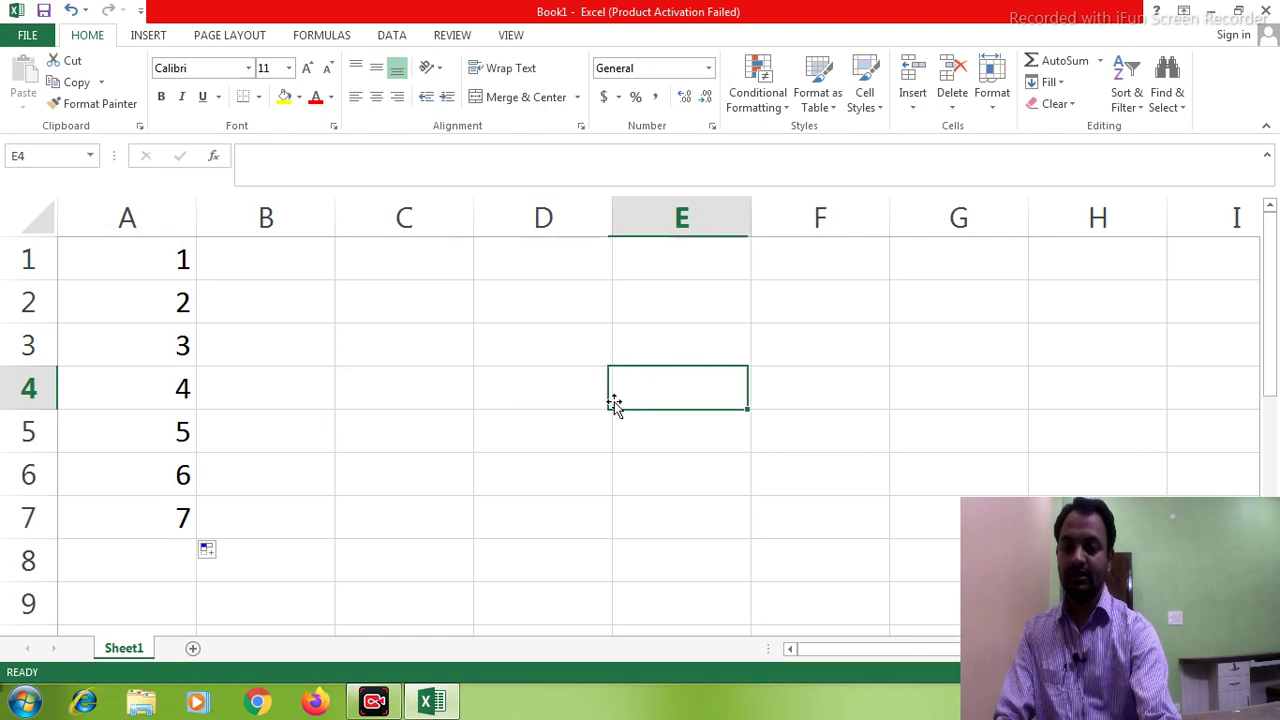
click(820, 444)
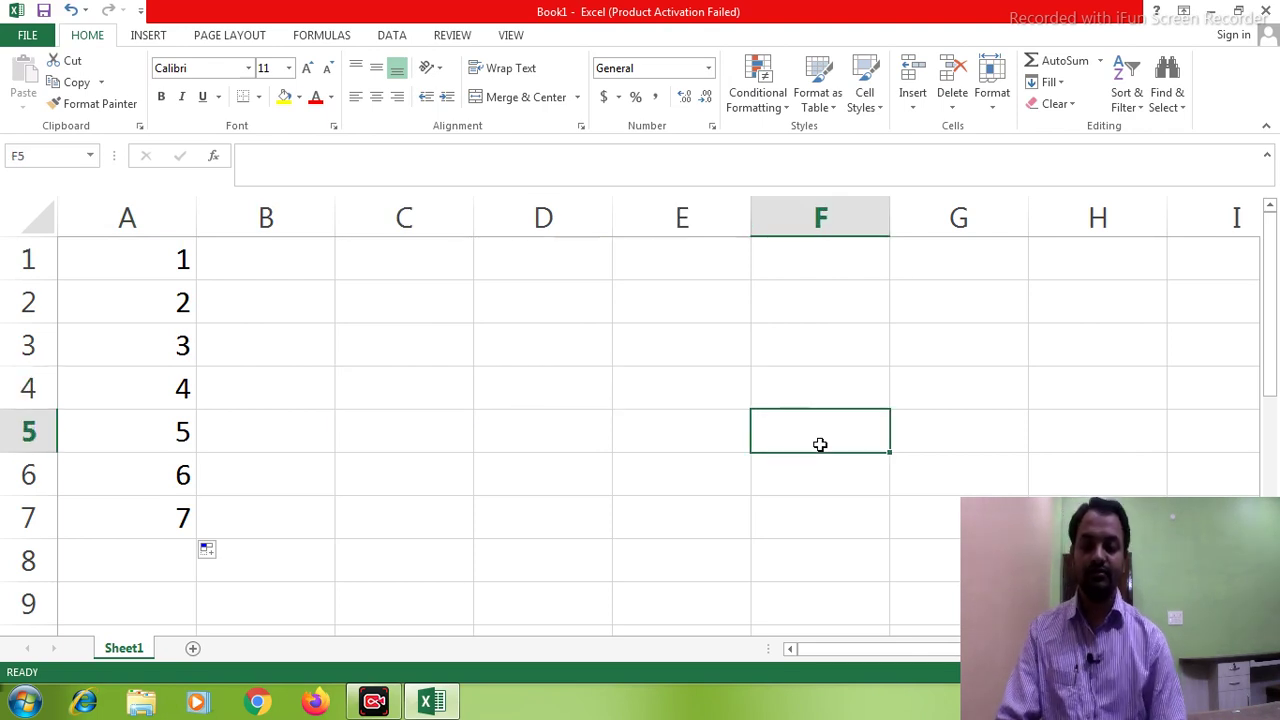
click(569, 341)
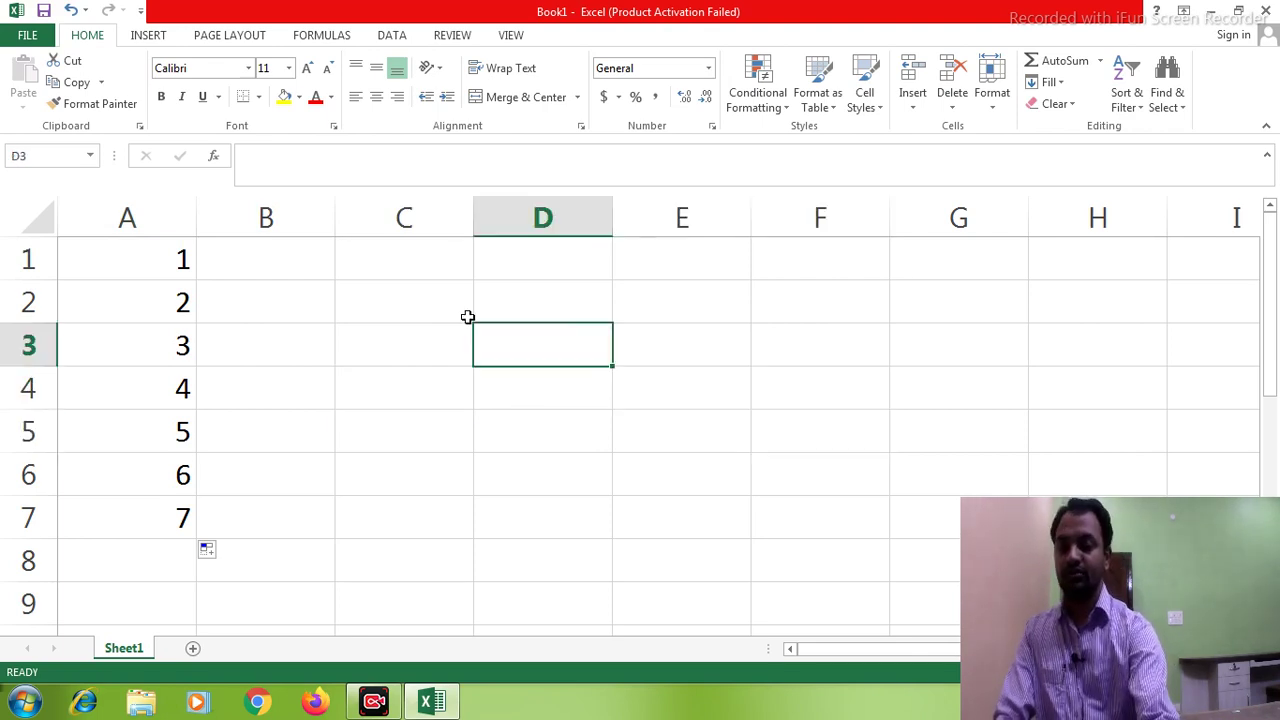
click(351, 304)
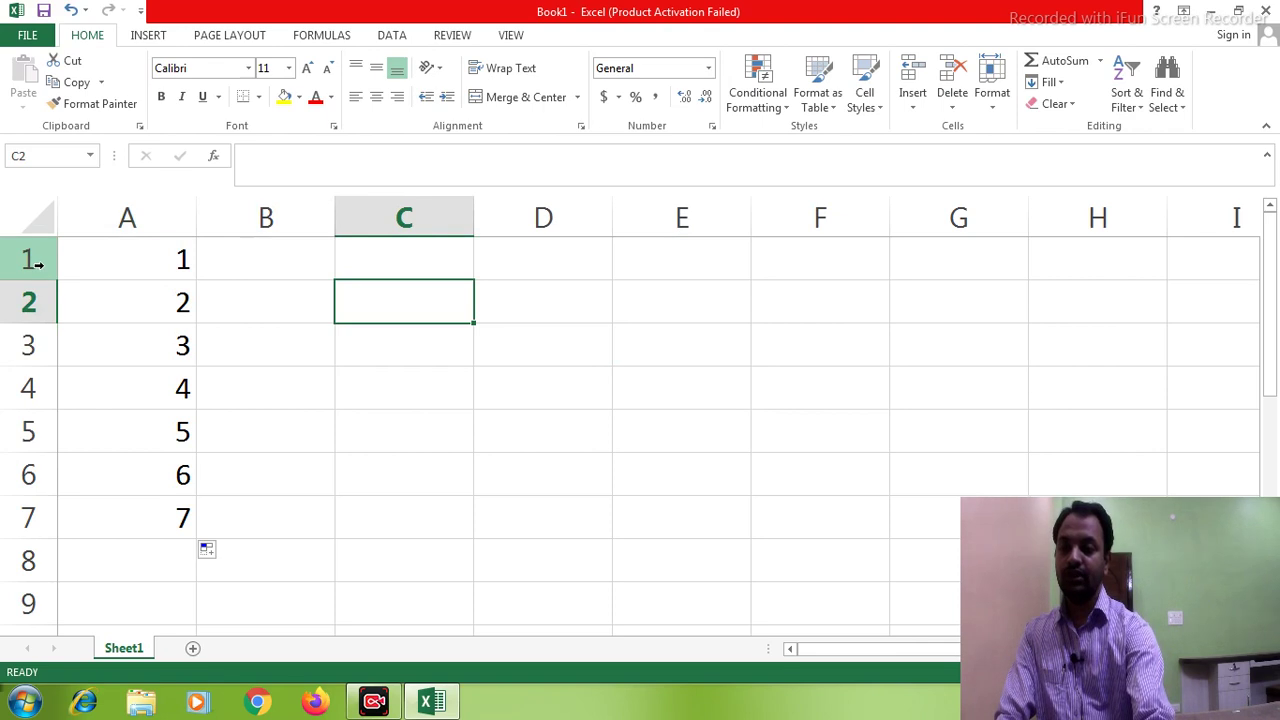
click(38, 264)
click(28, 300)
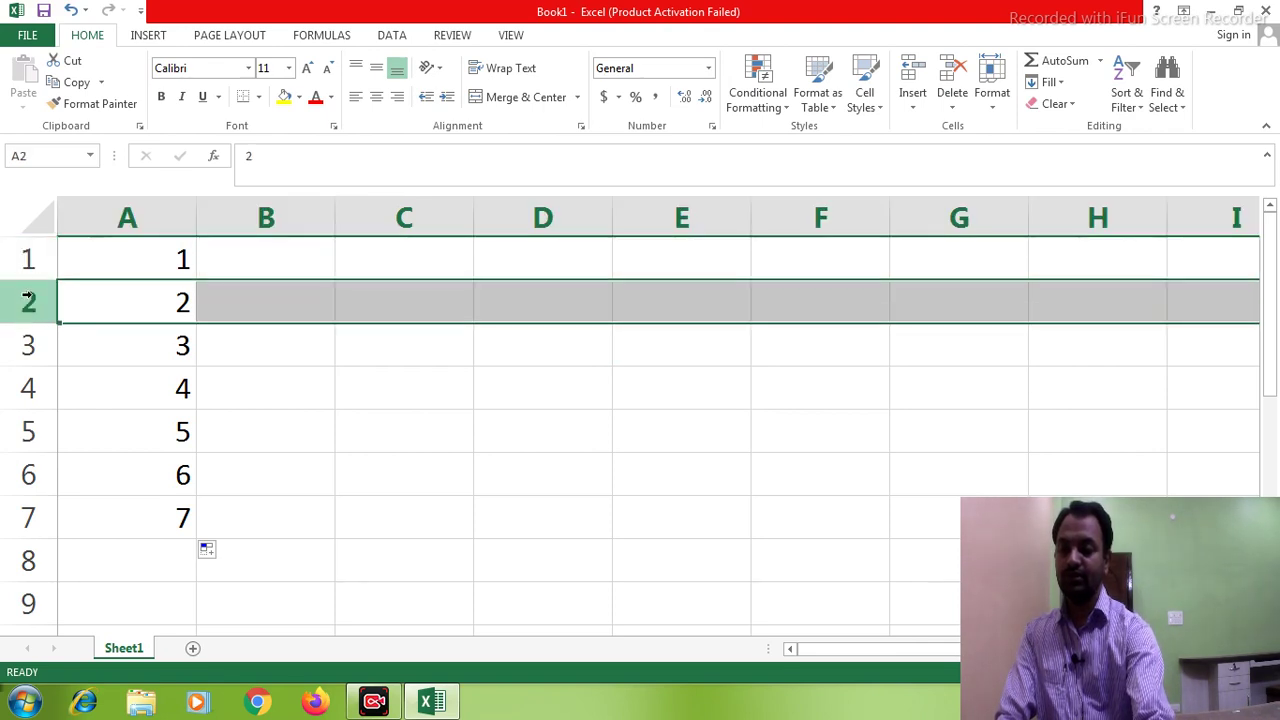
click(28, 343)
click(28, 390)
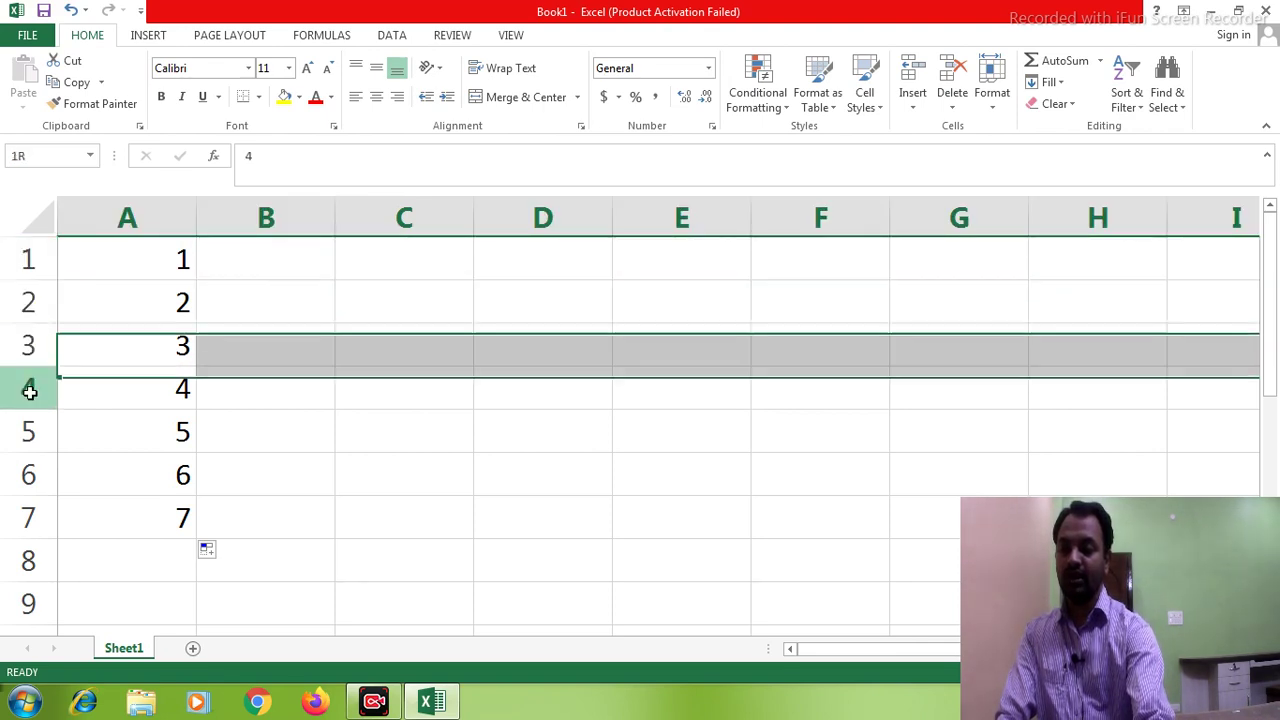
click(148, 214)
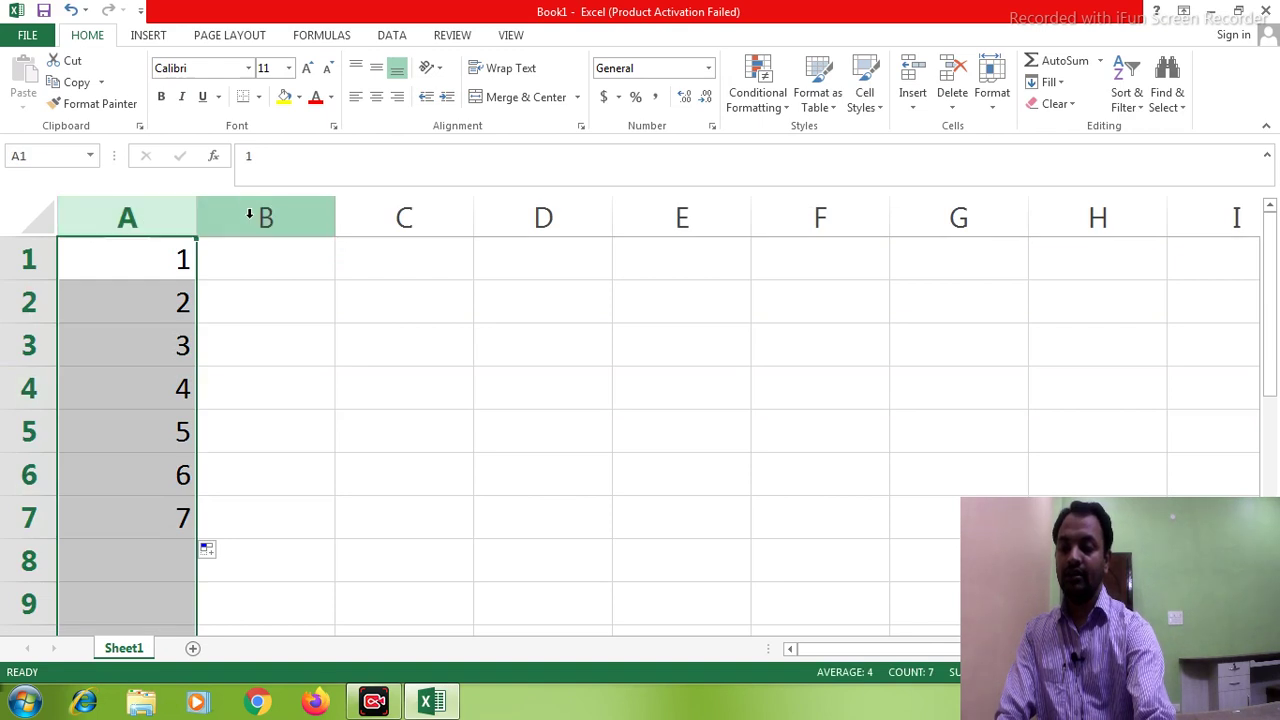
click(250, 216)
click(382, 223)
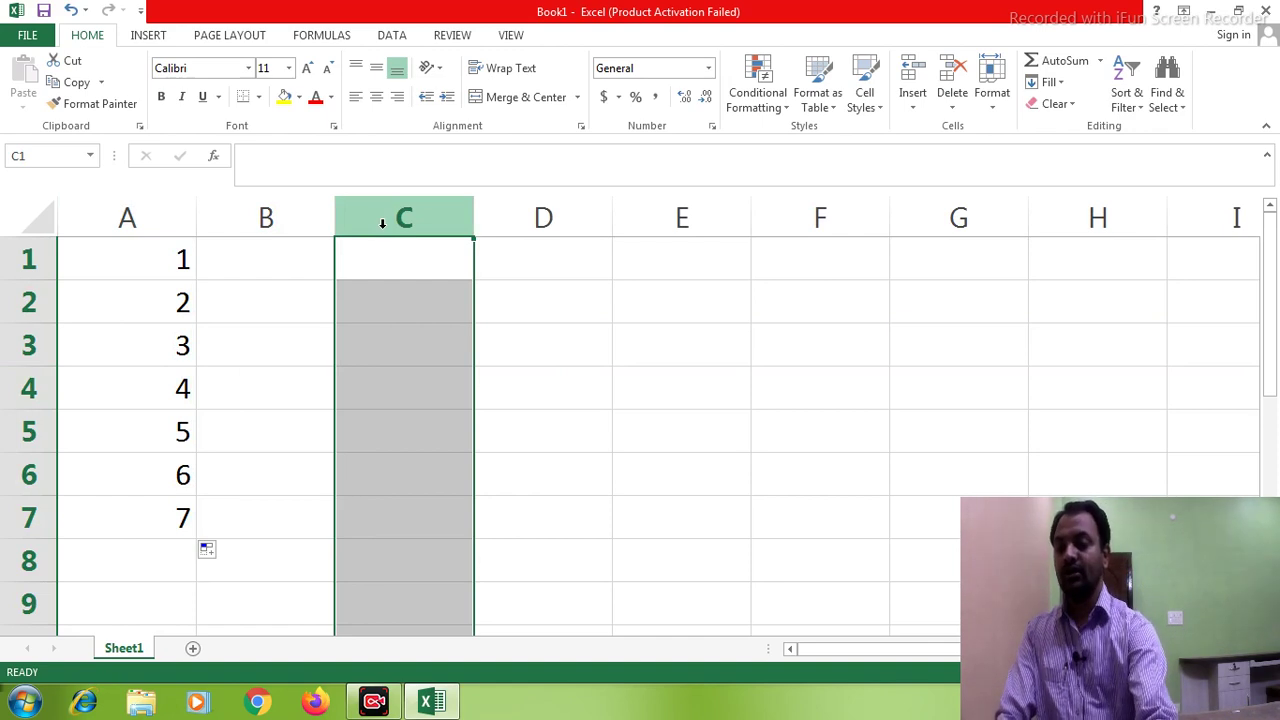
click(99, 261)
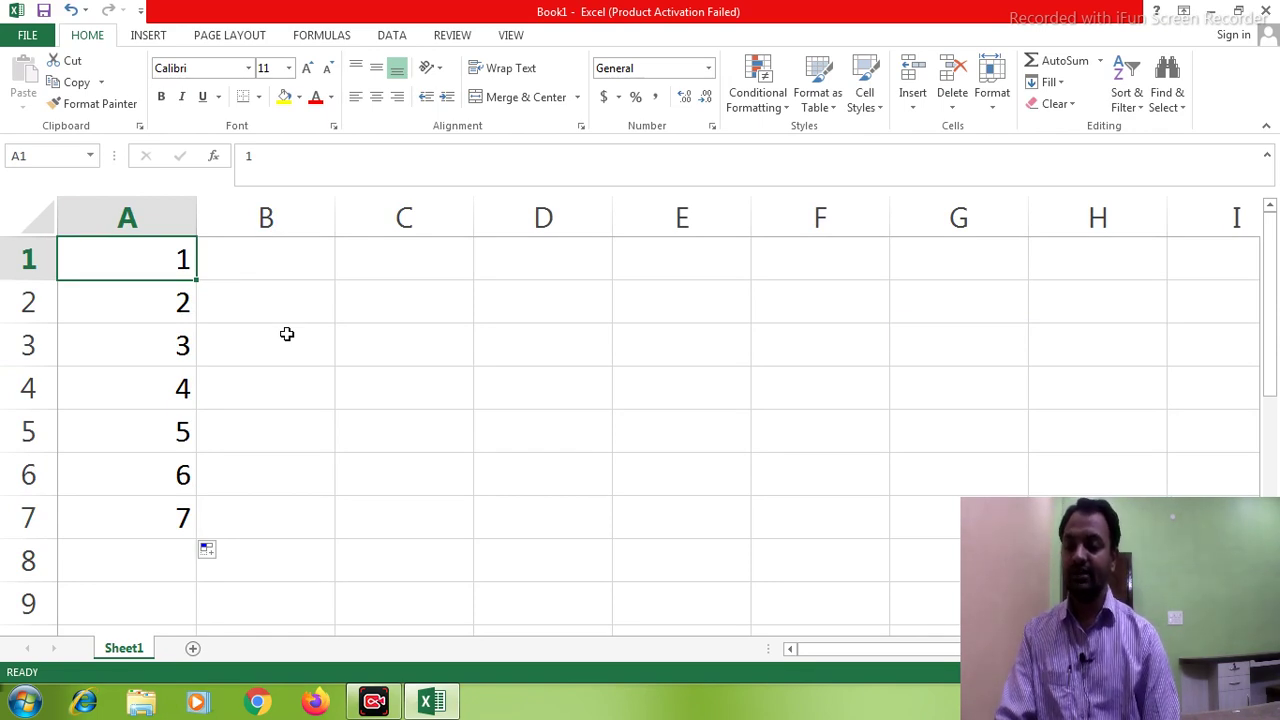
double_click(287, 334)
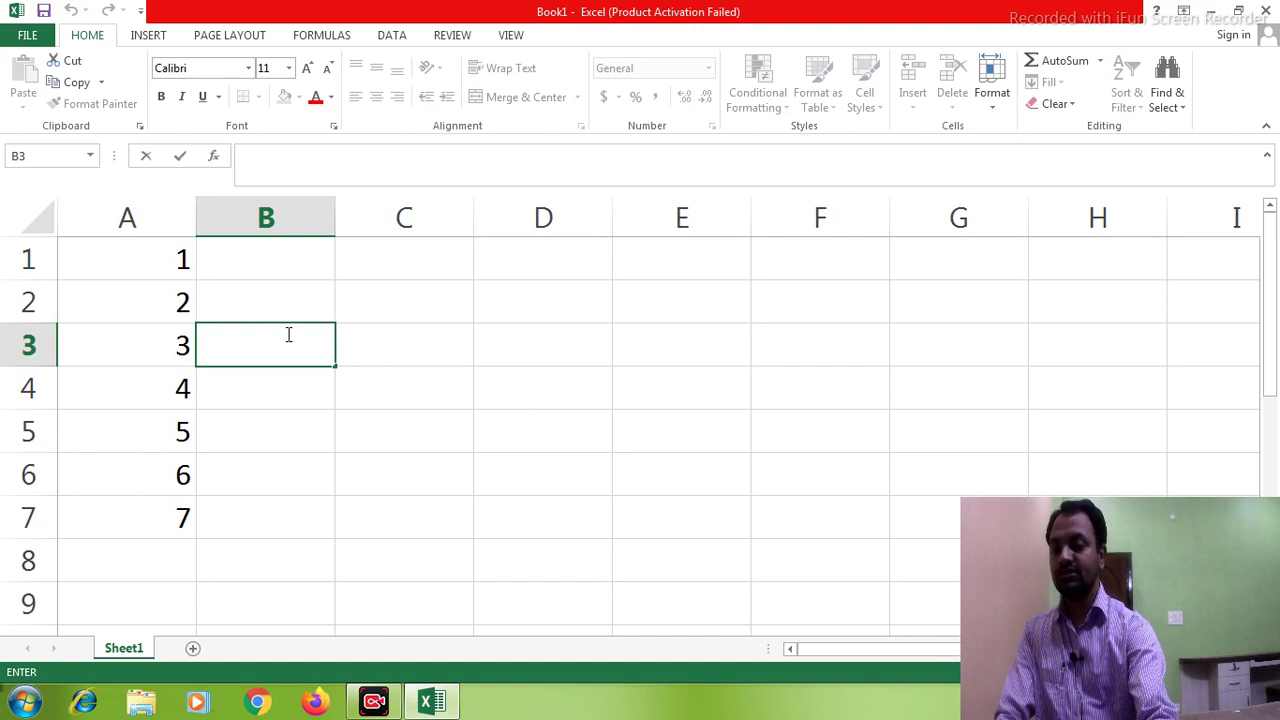
click(372, 348)
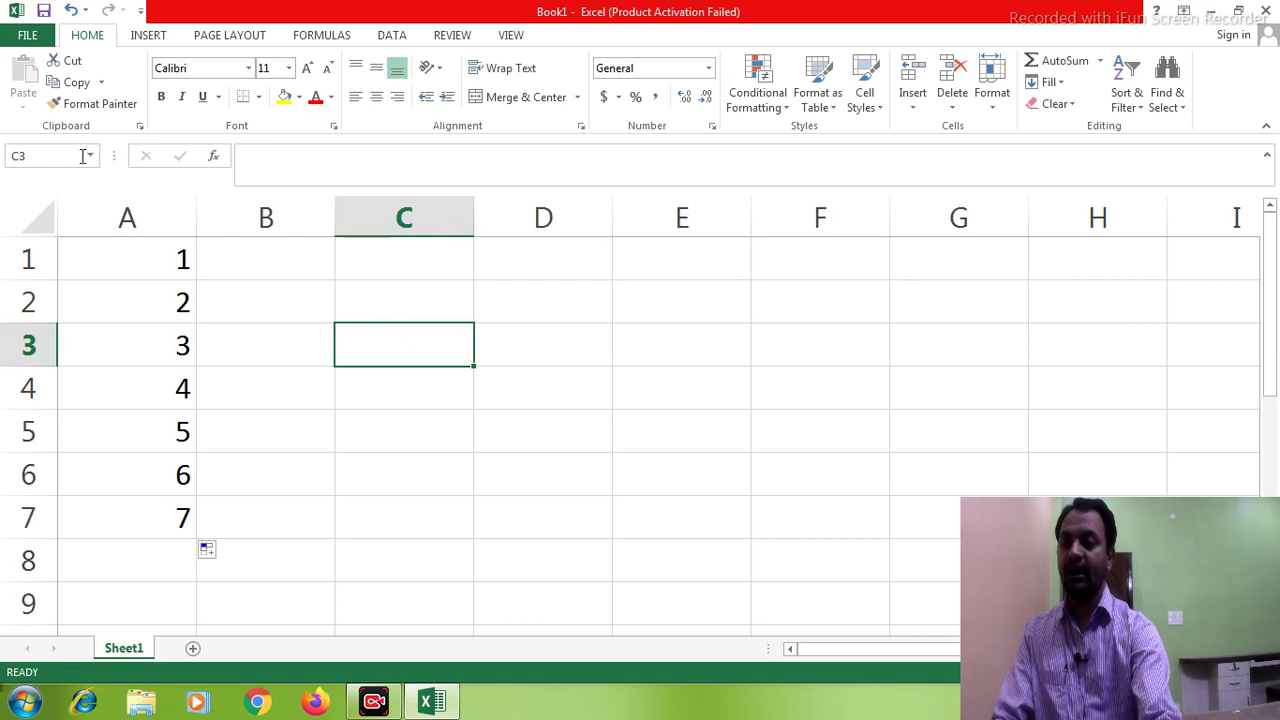
click(39, 162)
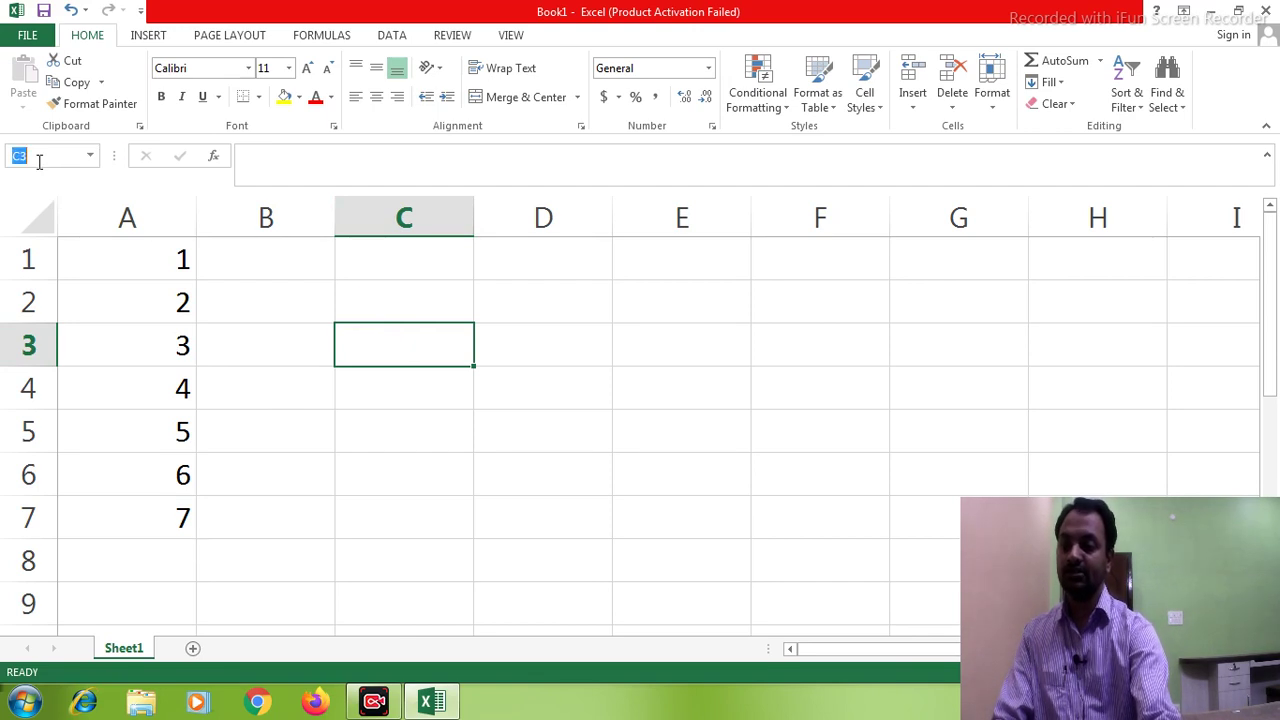
click(59, 155)
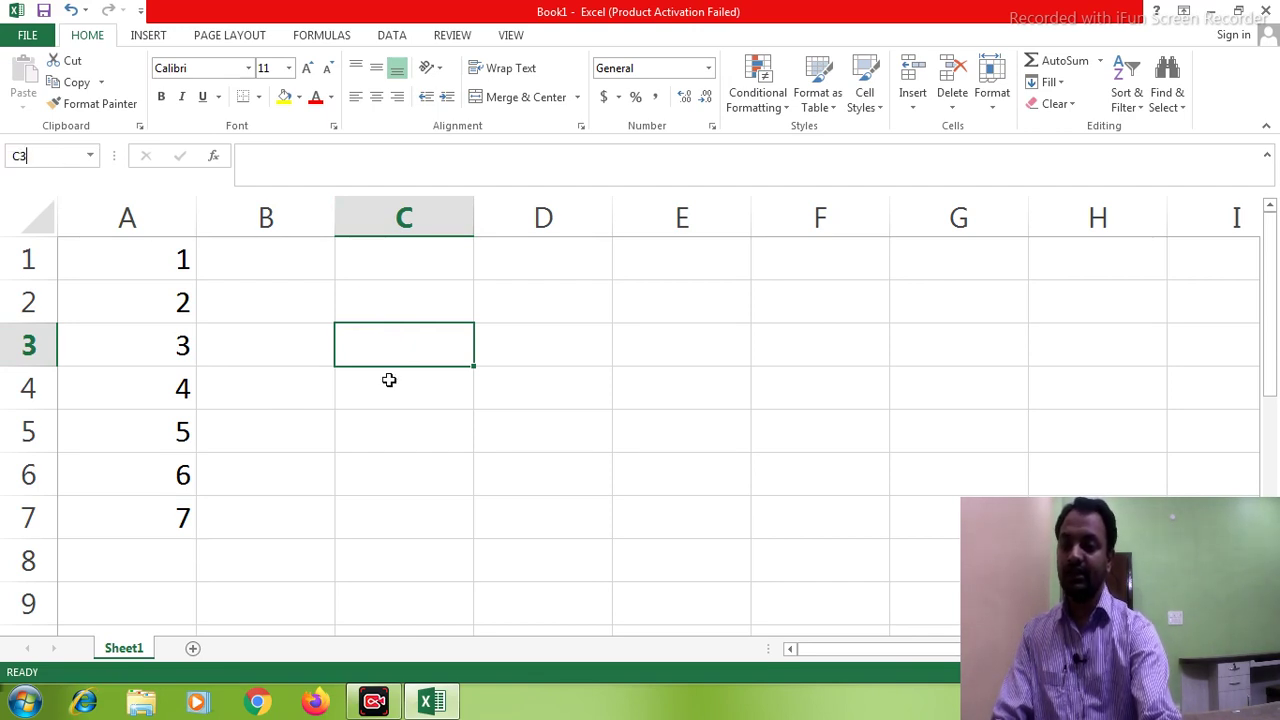
click(584, 368)
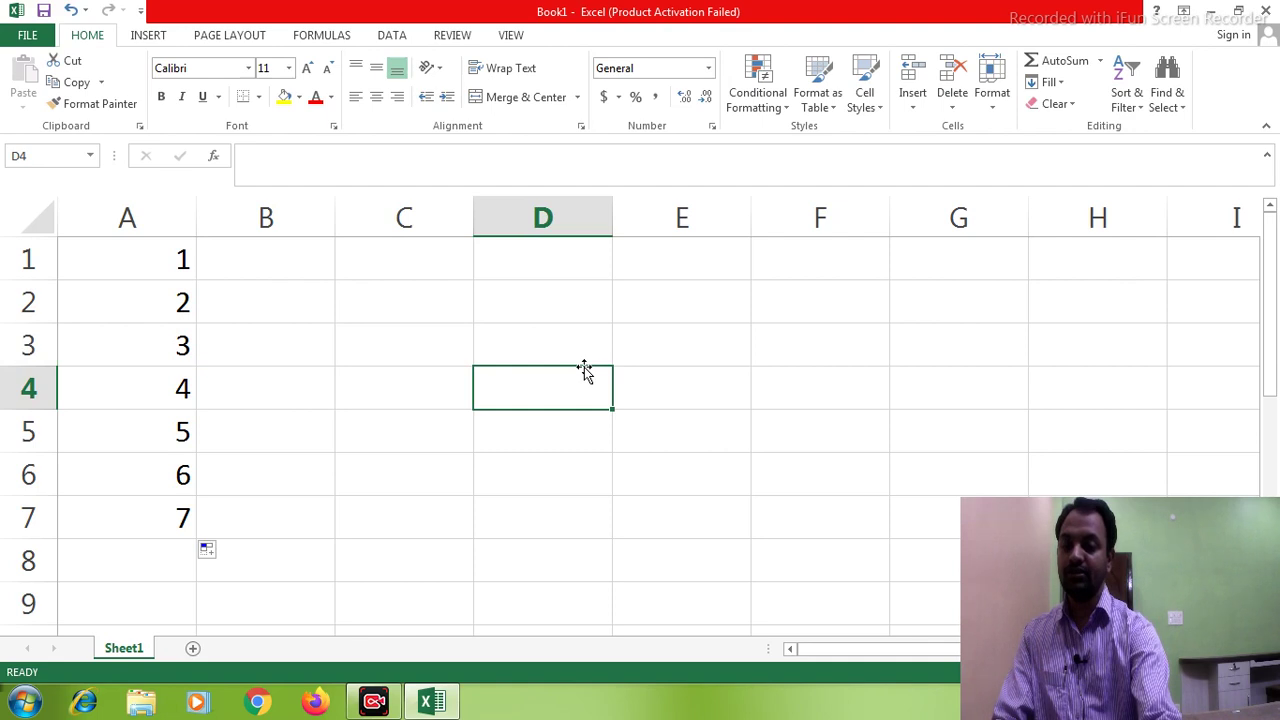
click(545, 318)
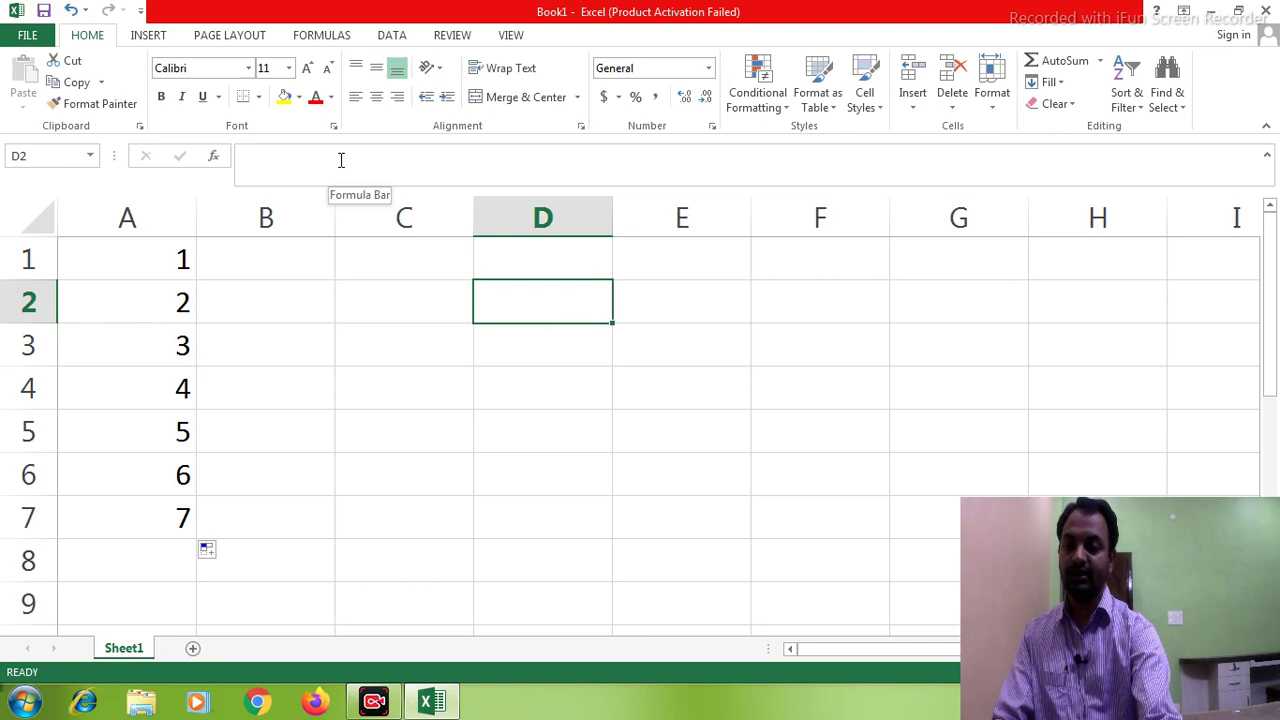
click(243, 271)
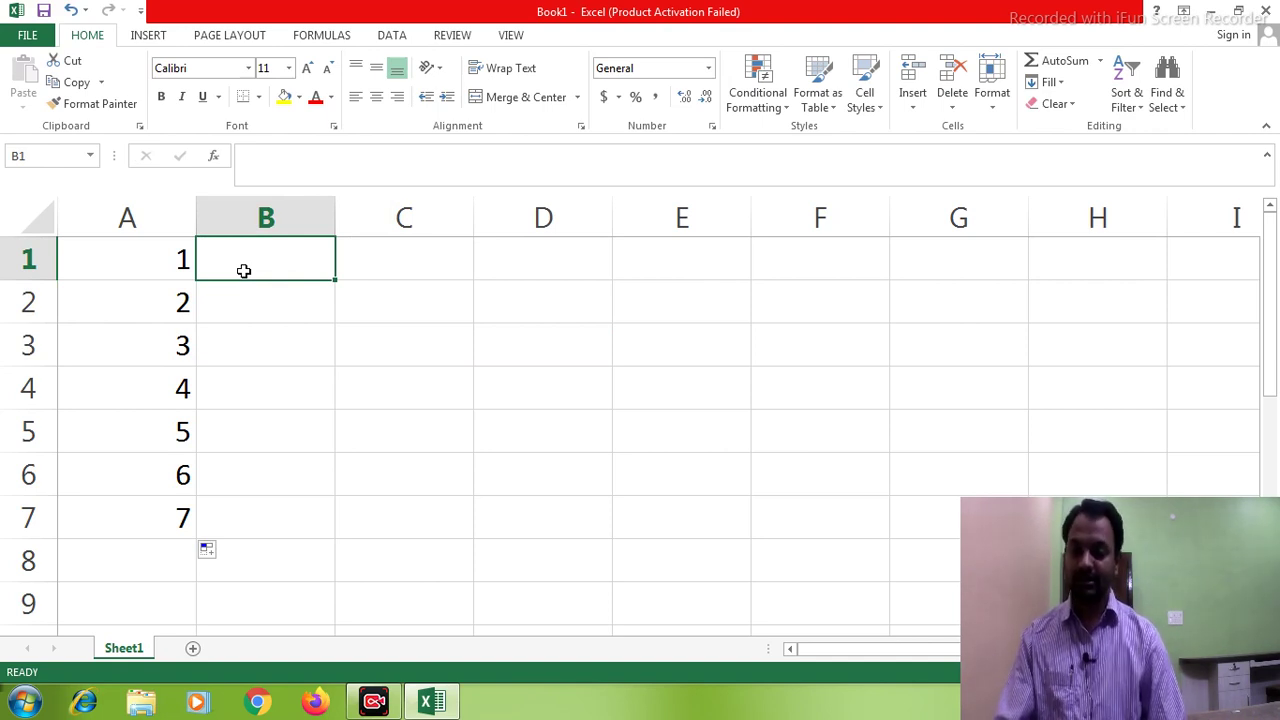
Step: Fill B1:B7 with multiples of 19 (19 to 133), then type January in C1
text(19)
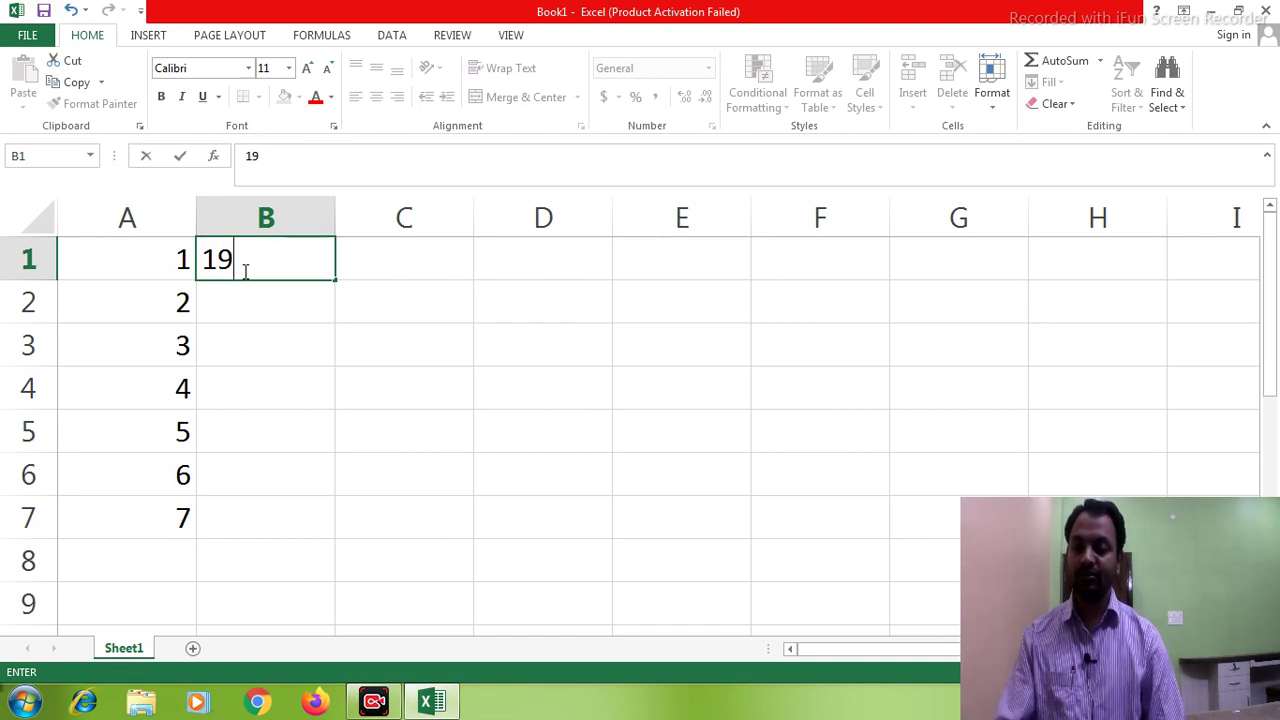
key(Return)
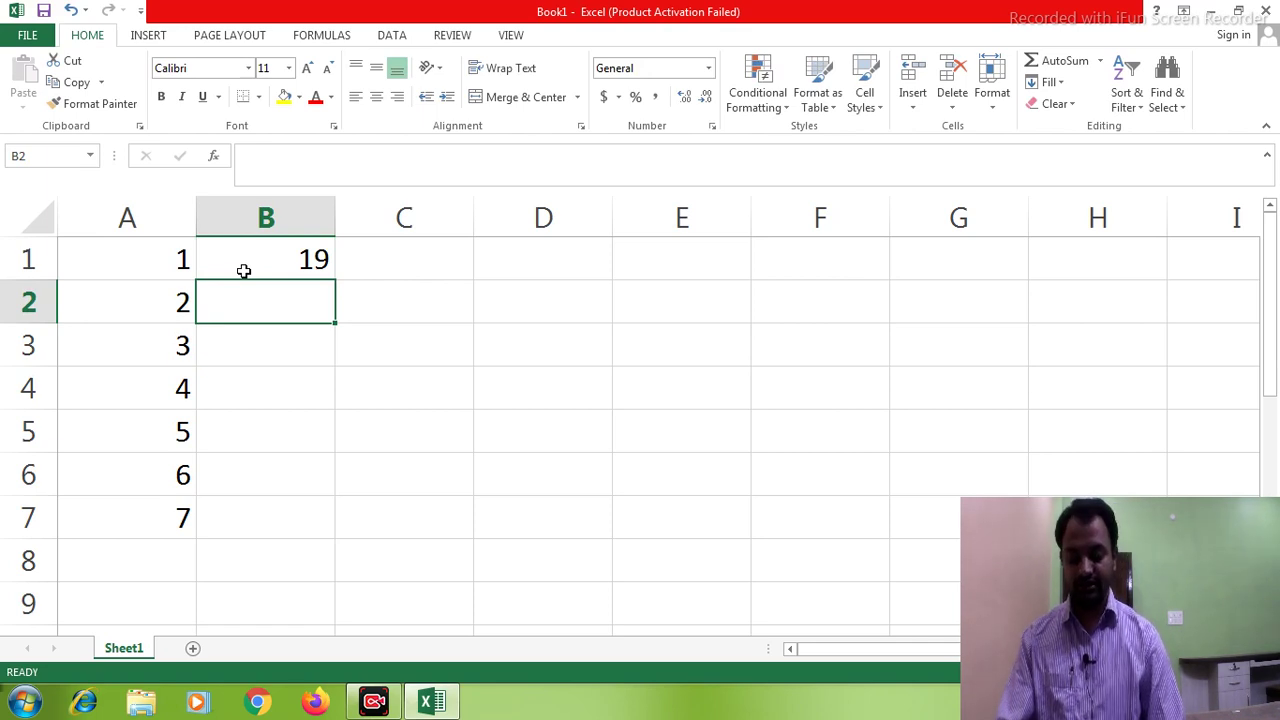
text(38)
key(Return)
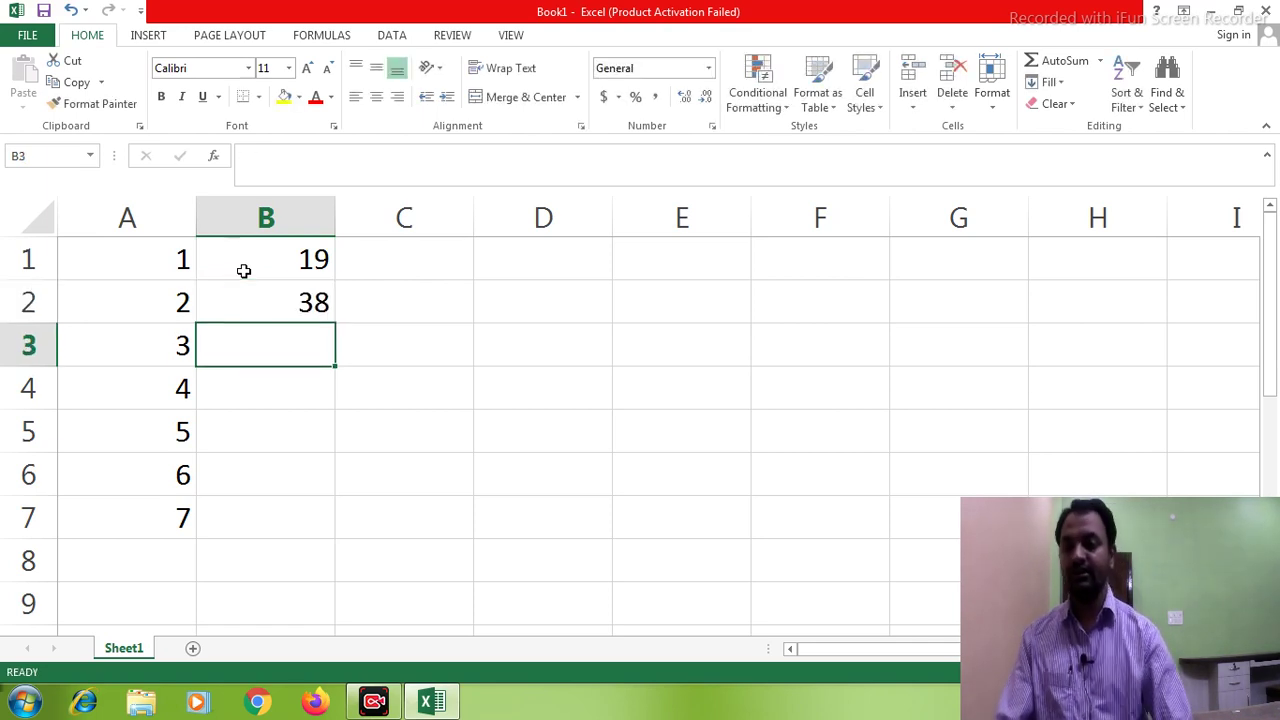
drag(244, 266, 260, 297)
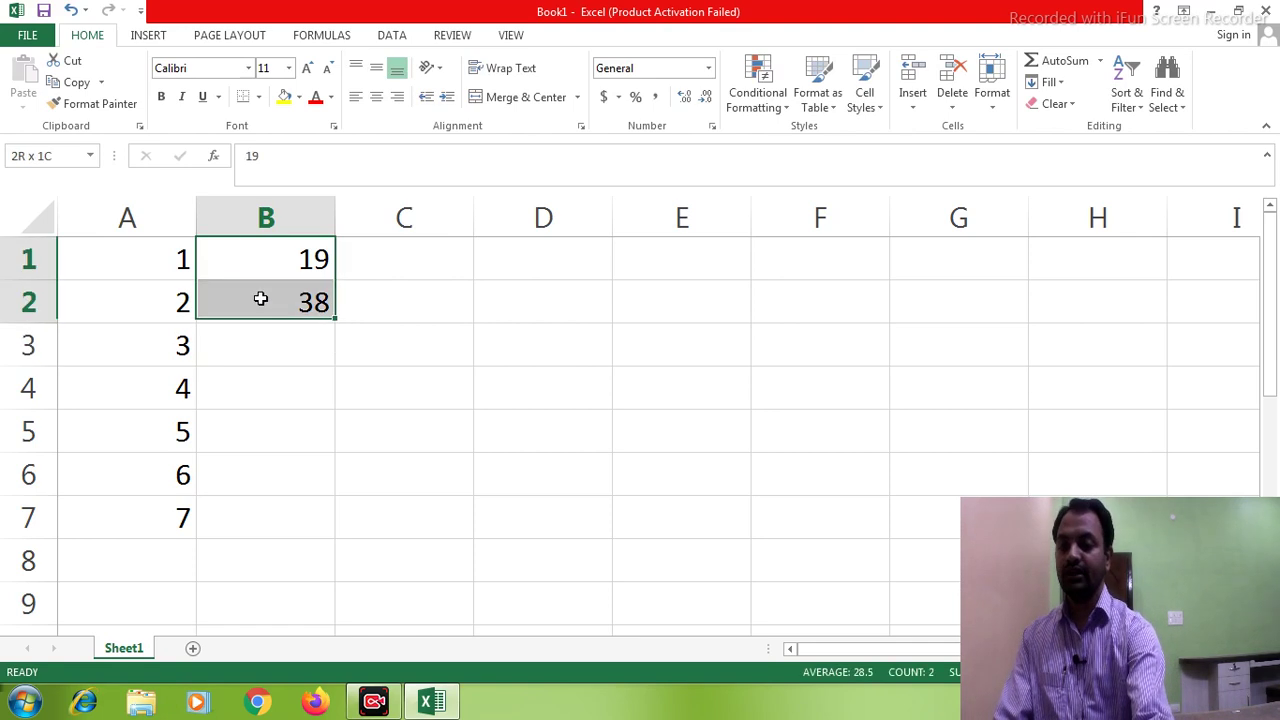
drag(330, 326, 340, 532)
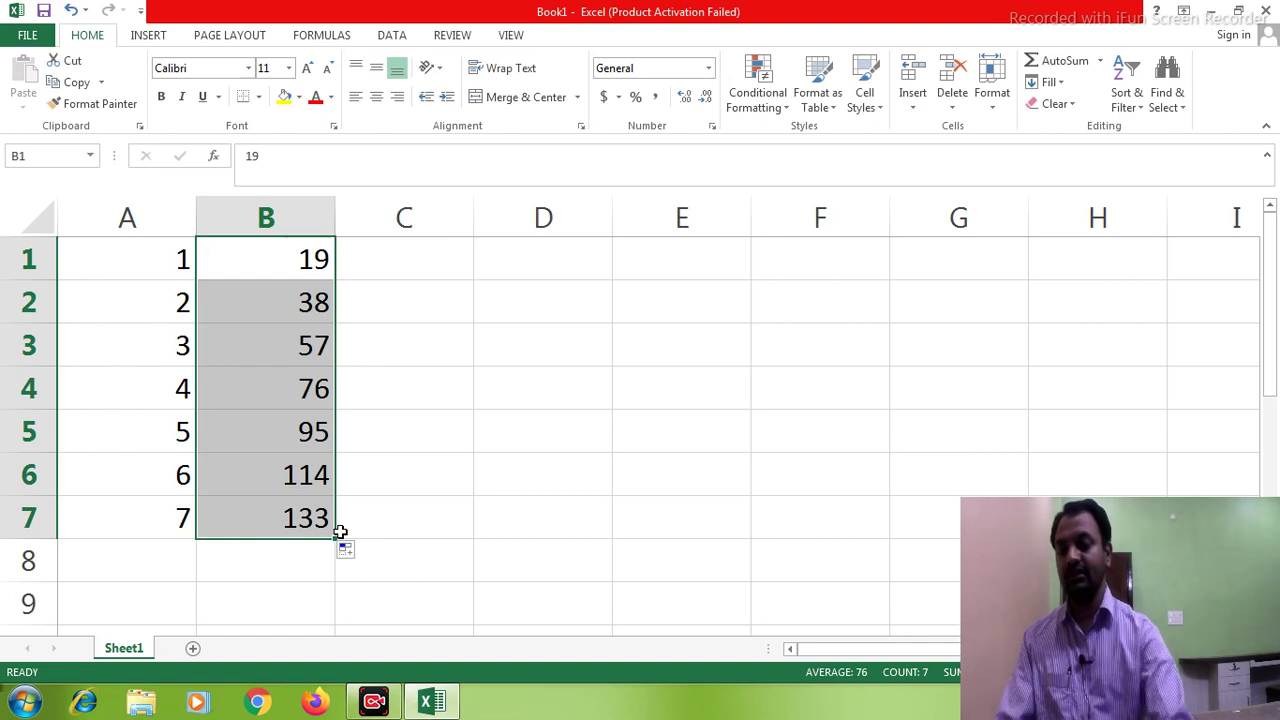
click(423, 266)
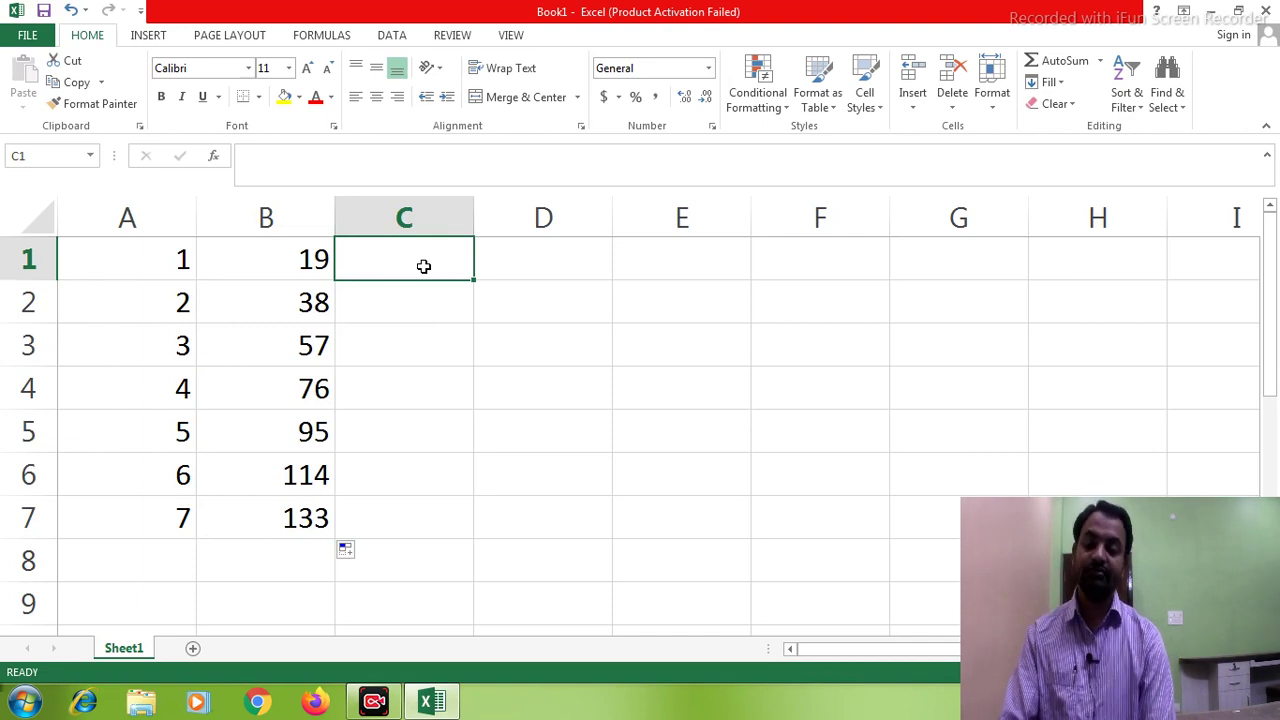
text(Ja)
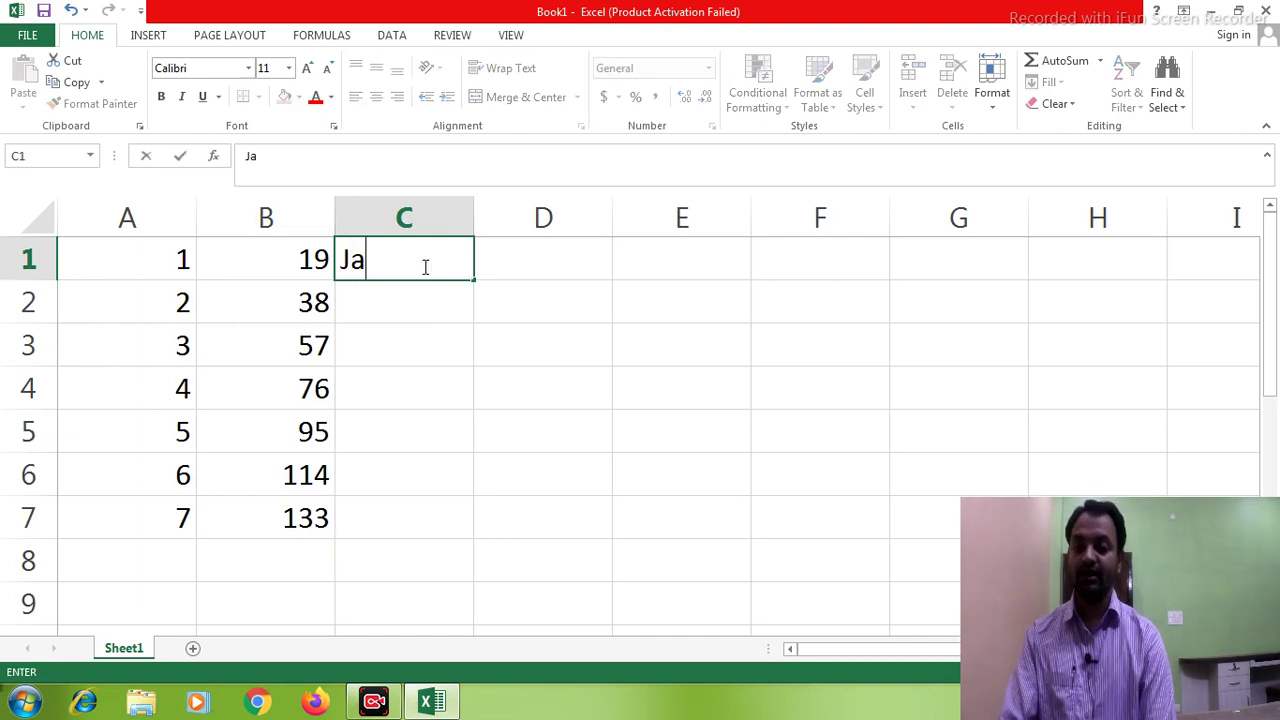
text(nuary)
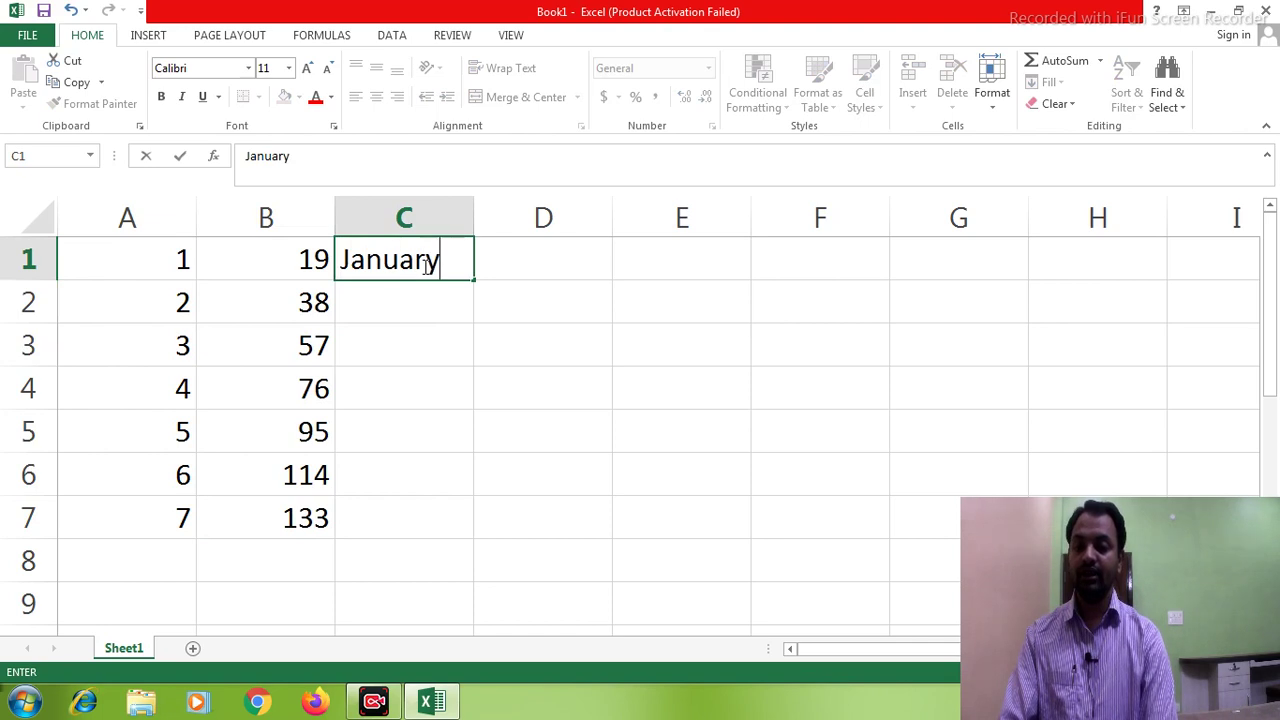
Step: Commit January in C1 and fill month names down to September in C9
key(Return)
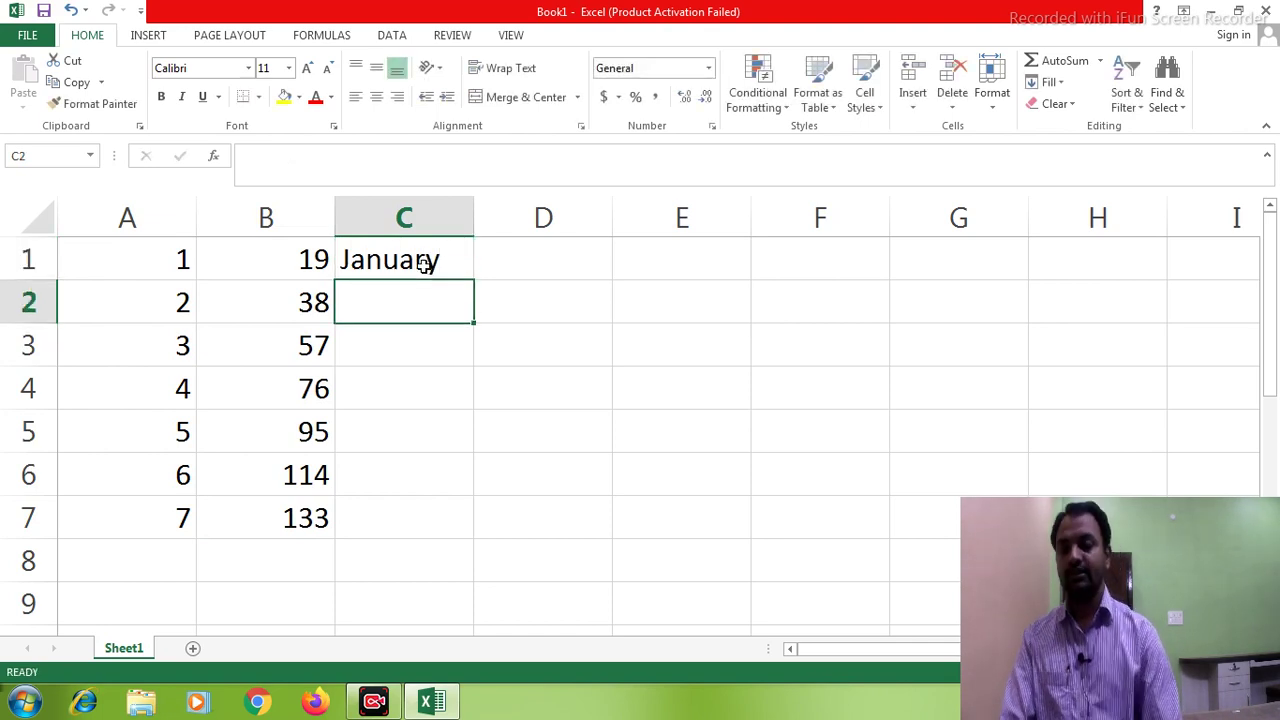
click(425, 262)
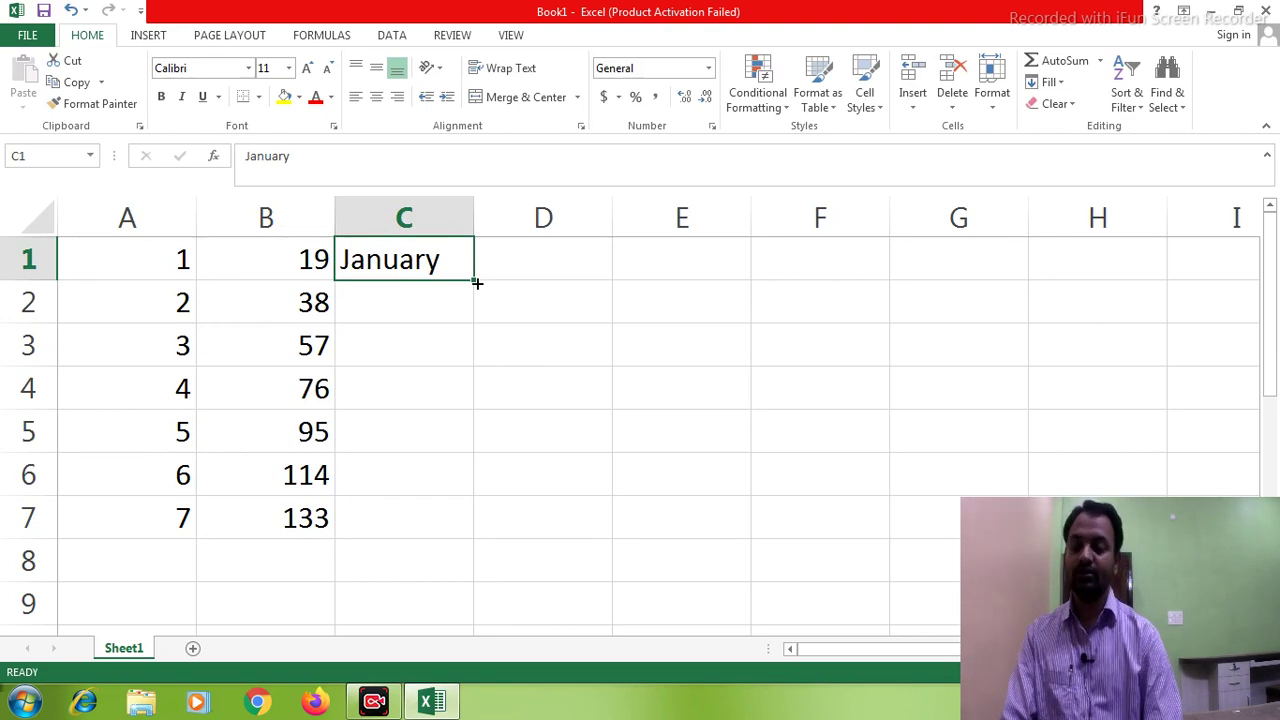
drag(477, 283, 468, 618)
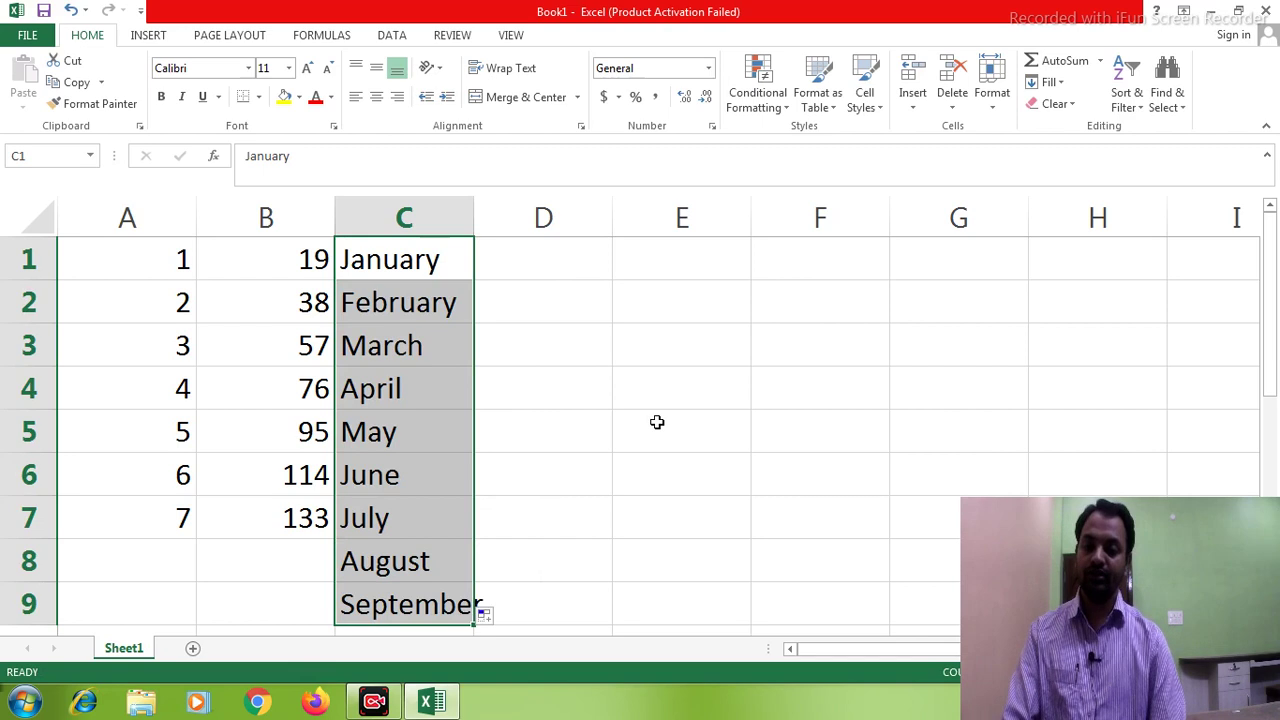
click(548, 256)
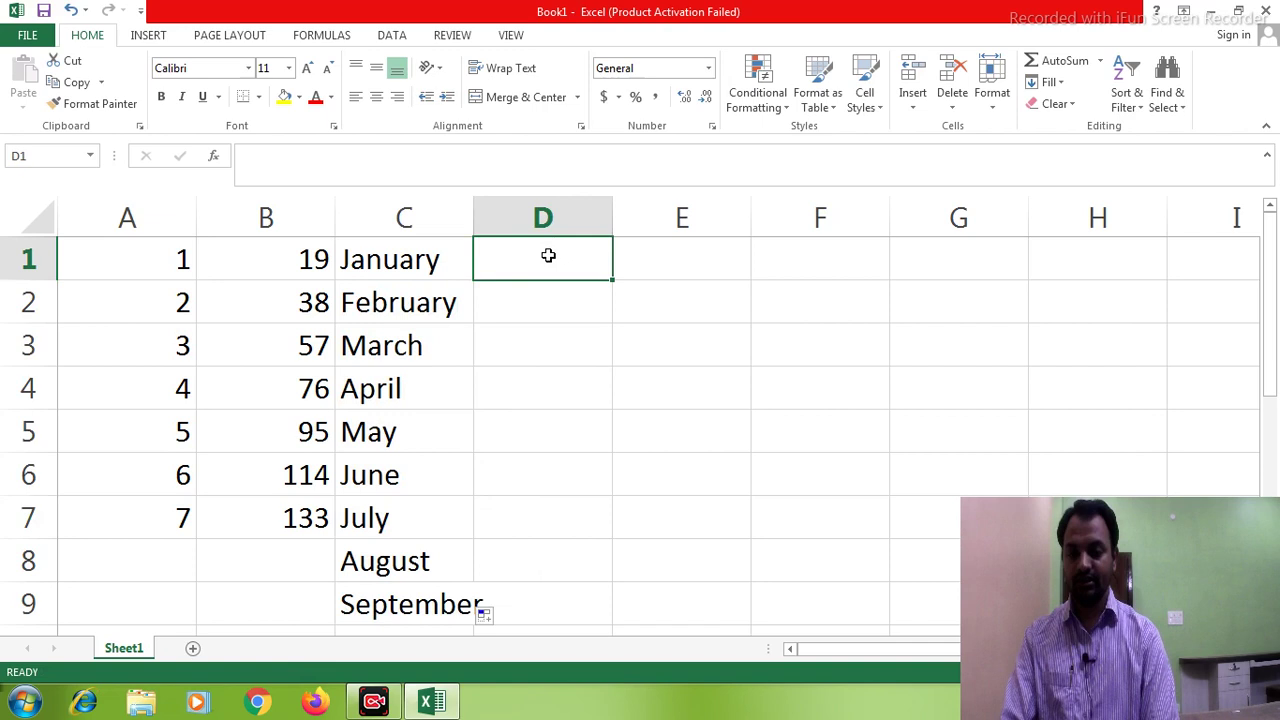
Step: Enter Jan in D1 and fill short month names down to Sep in D9
text(Jan)
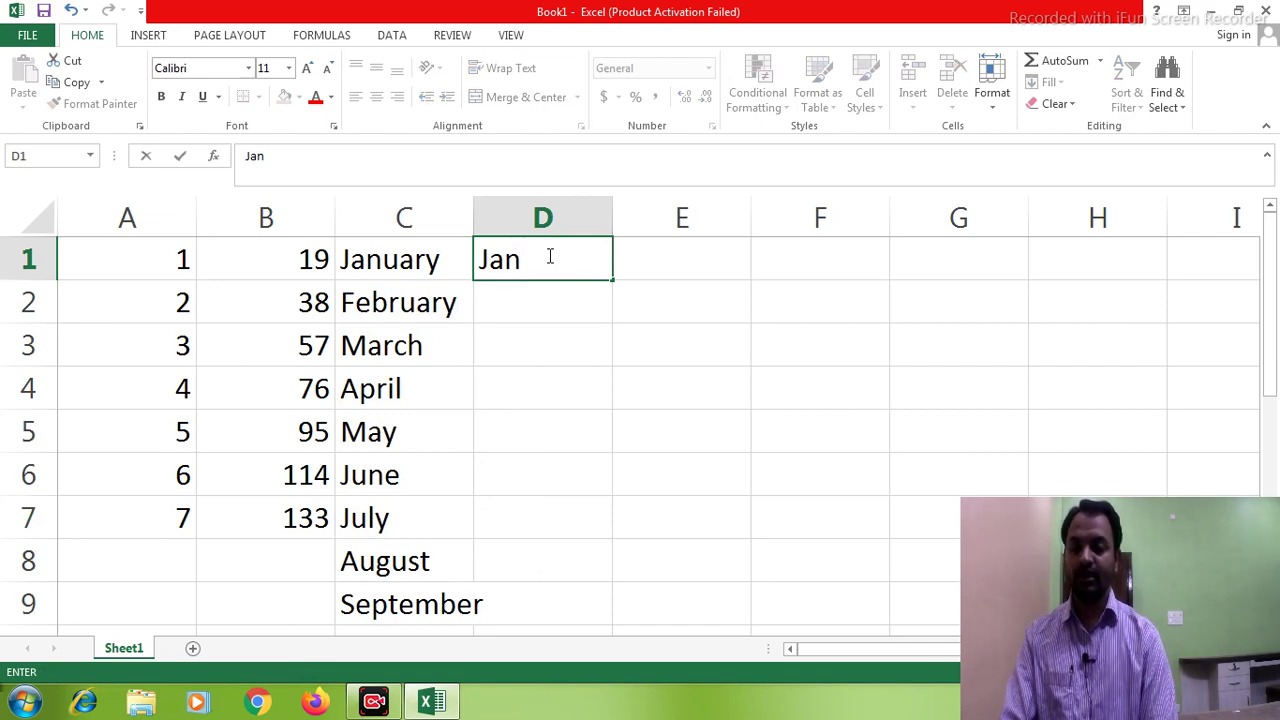
key(Return)
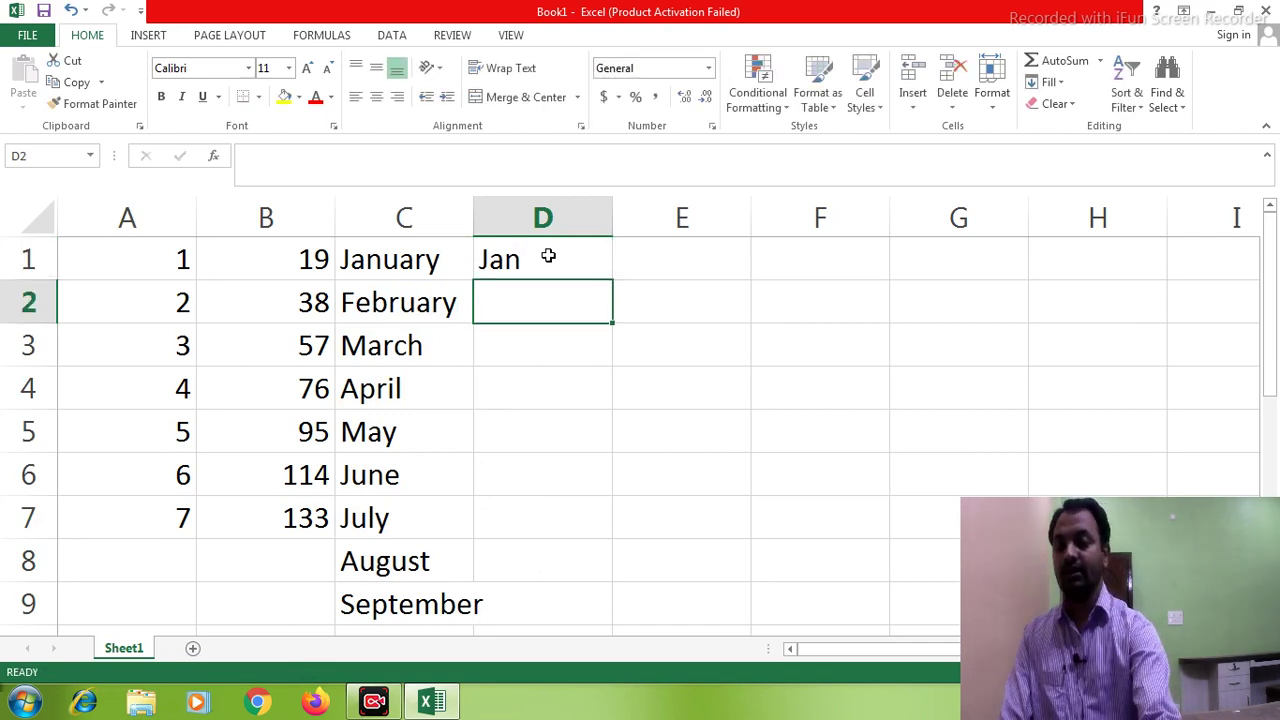
click(548, 256)
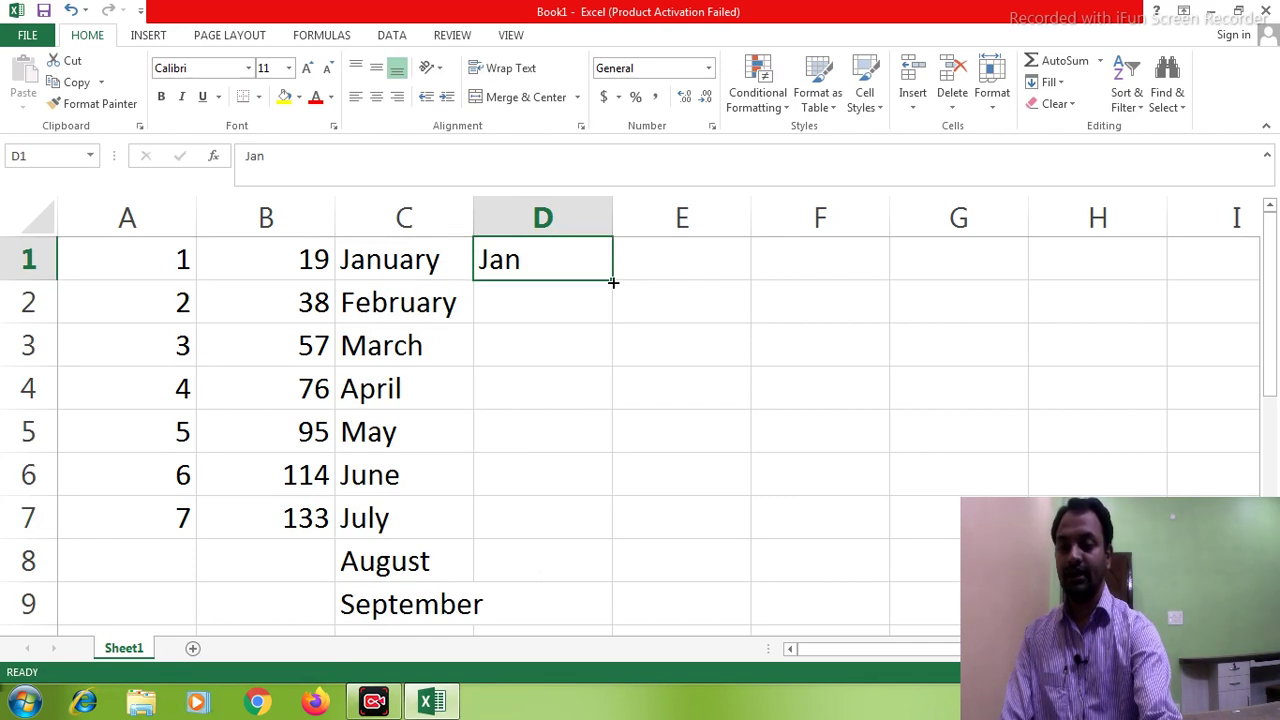
drag(613, 283, 617, 545)
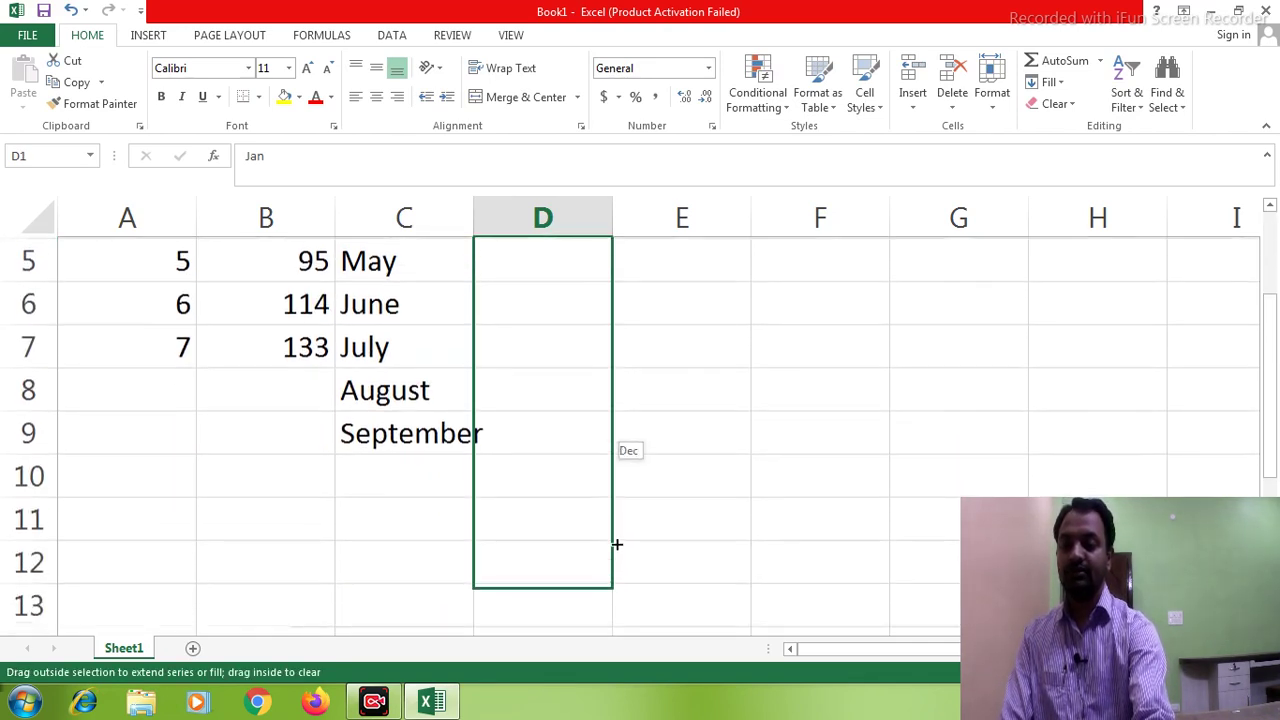
drag(617, 545, 613, 455)
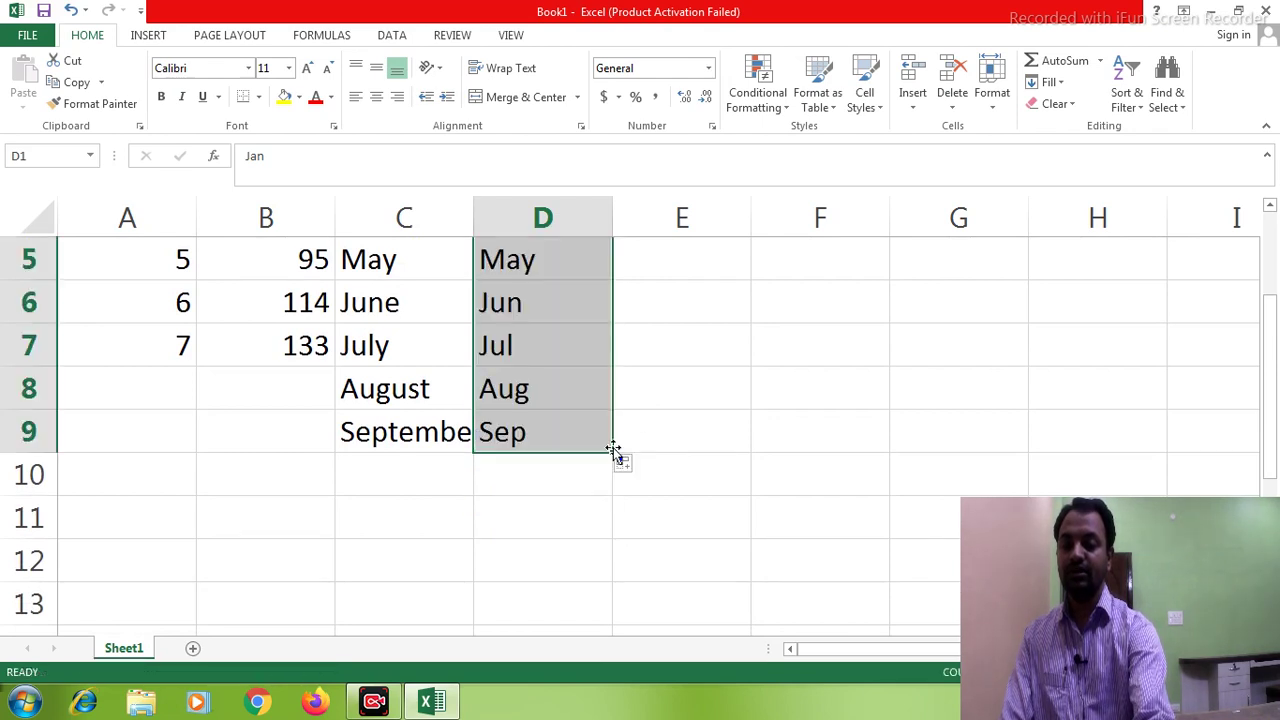
drag(1270, 425, 1263, 330)
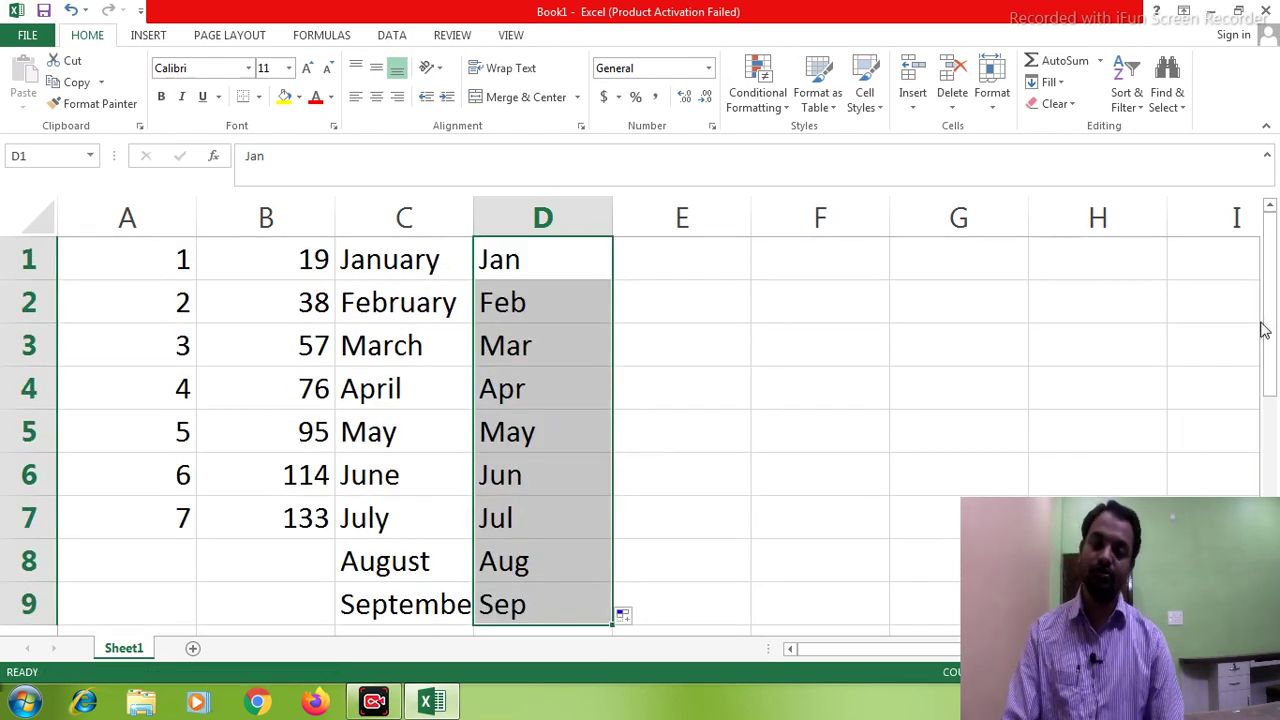
click(699, 253)
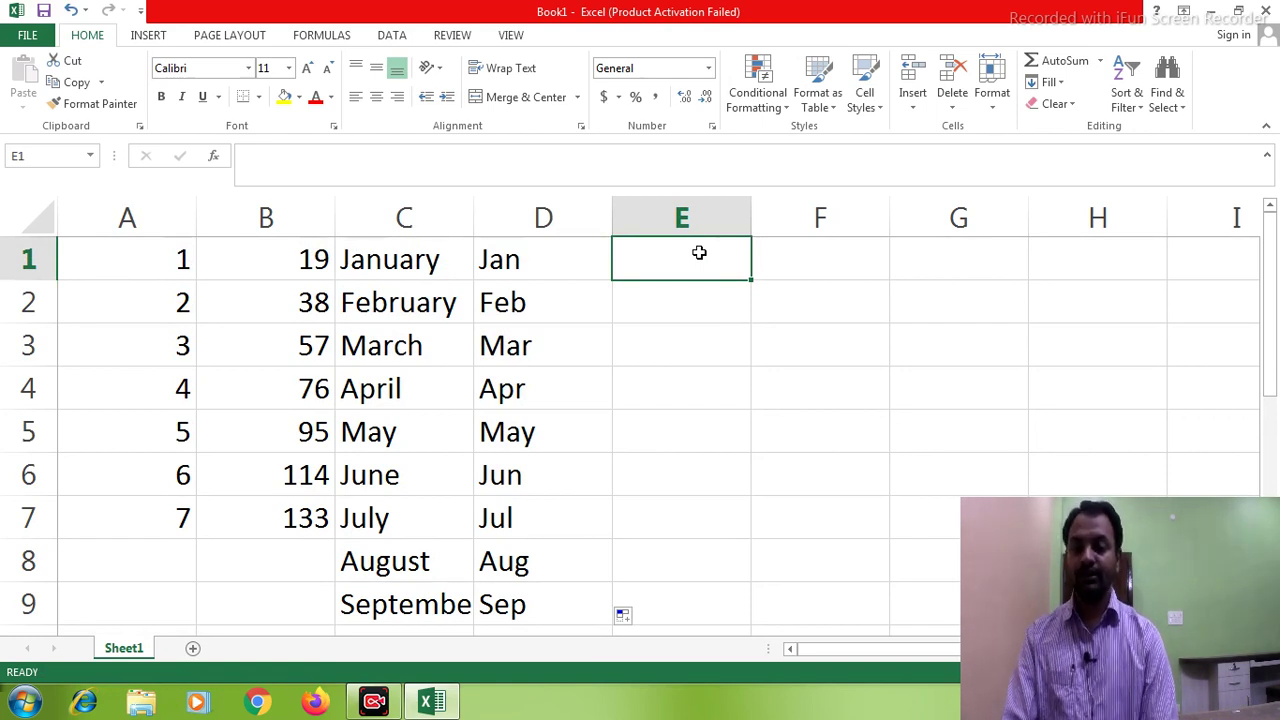
Step: Enter Sunday in E1 and fill weekday names down to E8
text(Sunday)
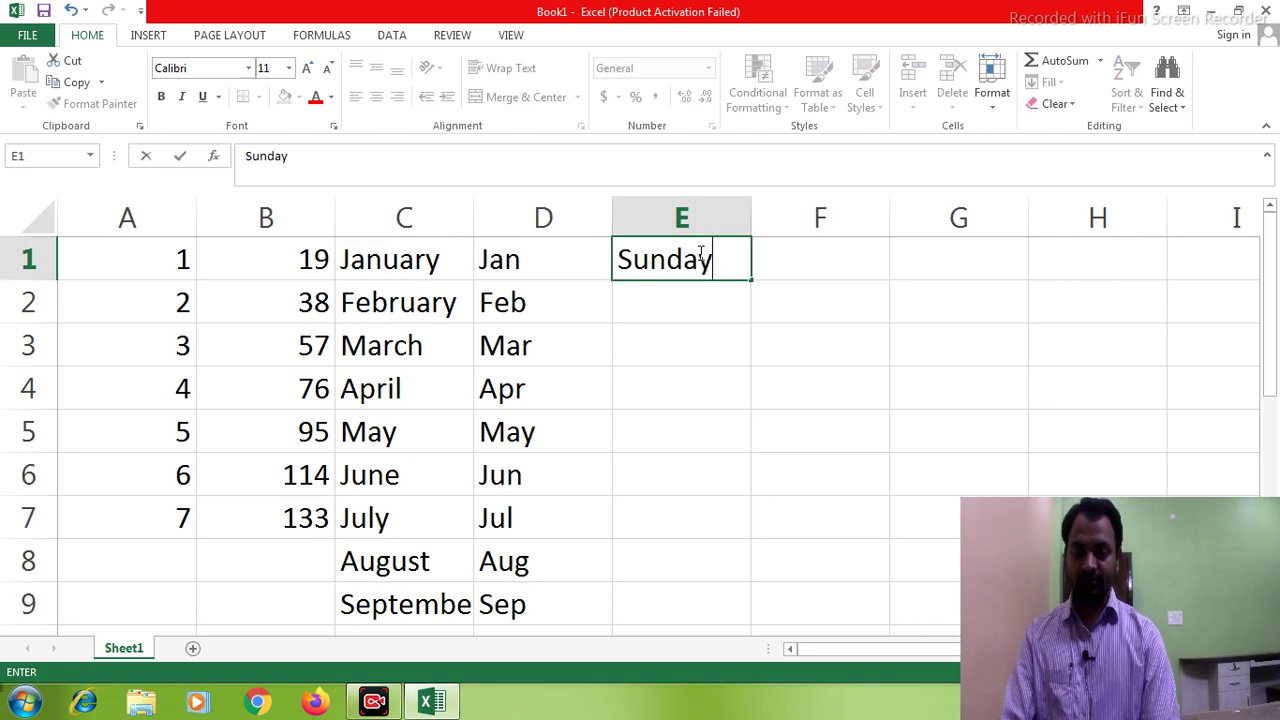
key(Return)
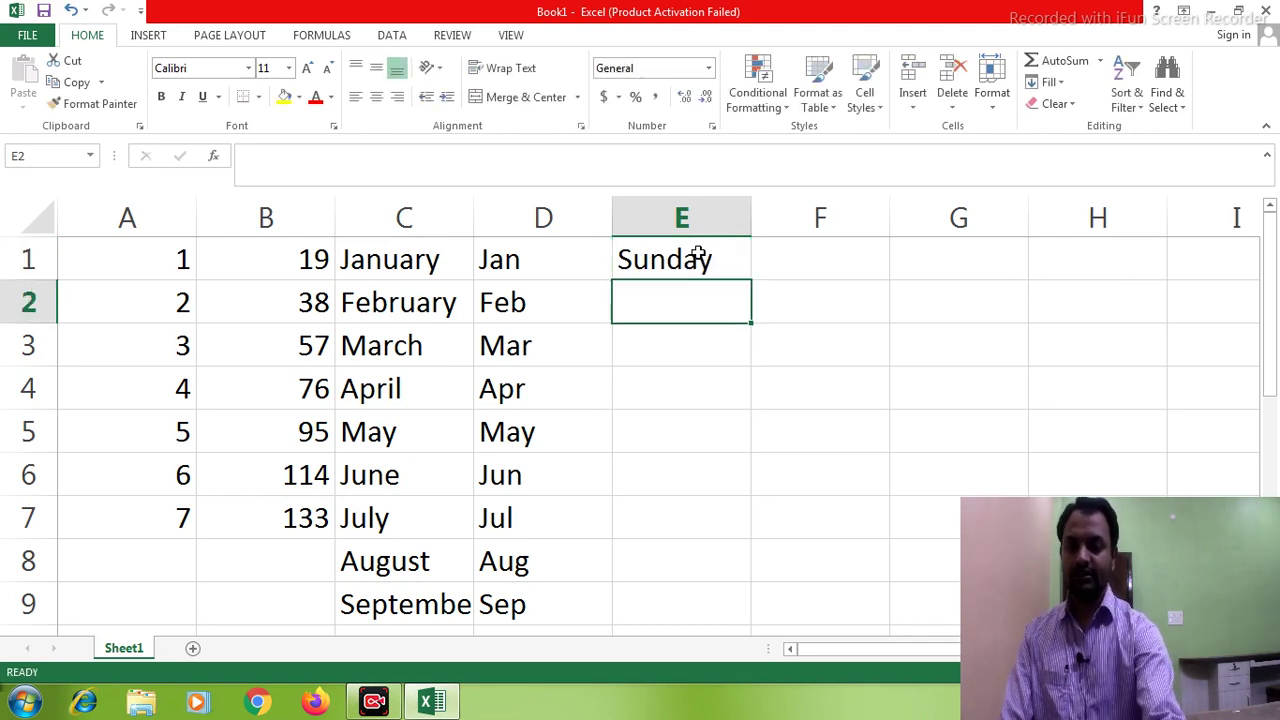
click(698, 255)
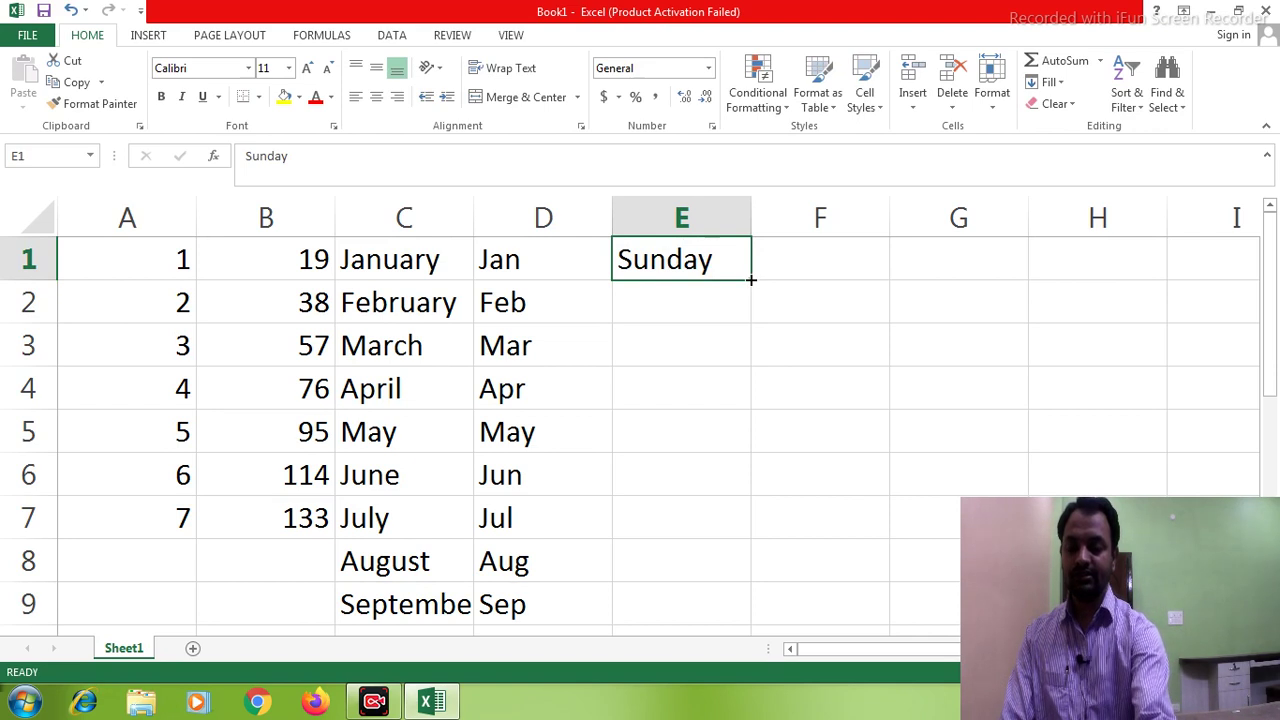
drag(751, 280, 769, 563)
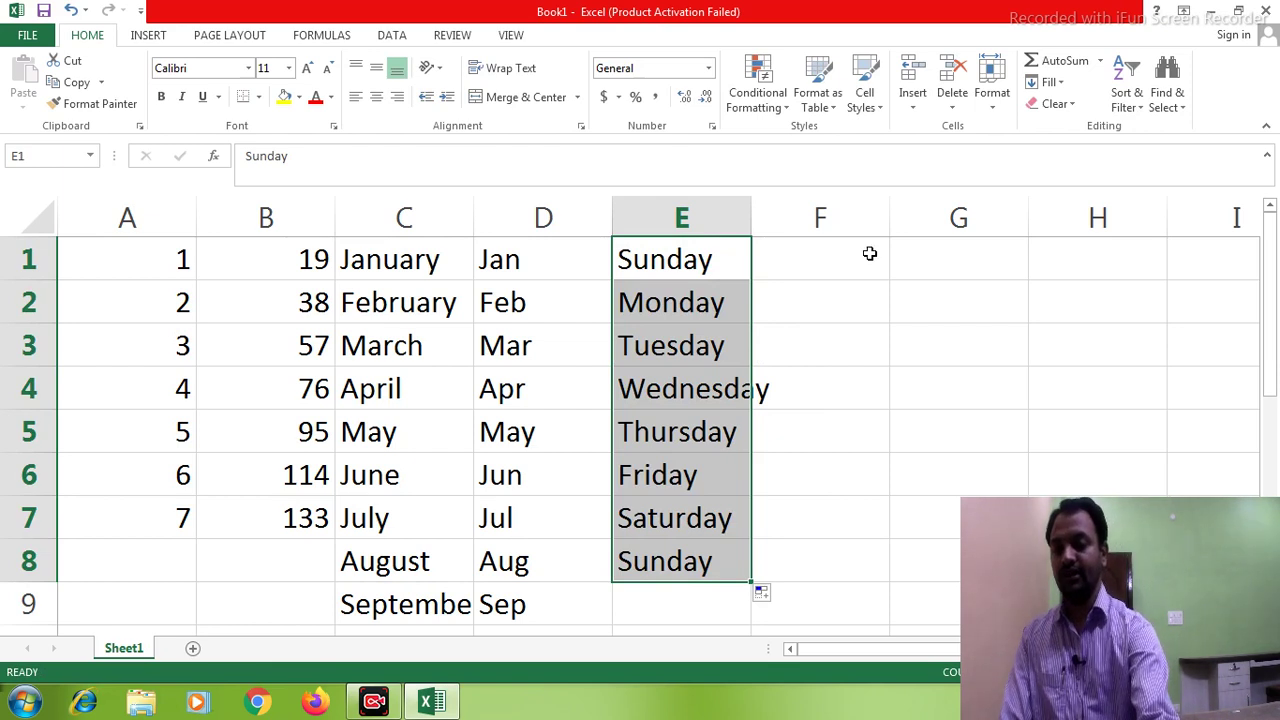
Step: Enter Sun in F1 and fill short day names down to F8
click(816, 264)
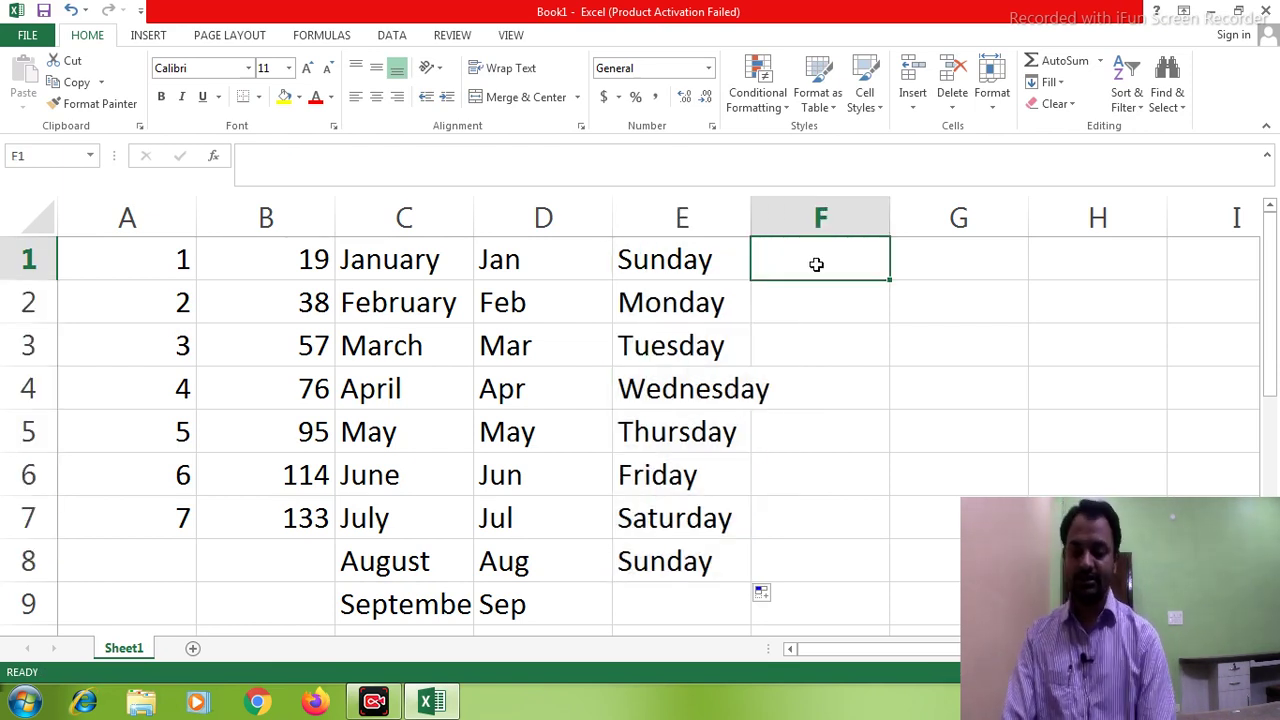
text(Sun)
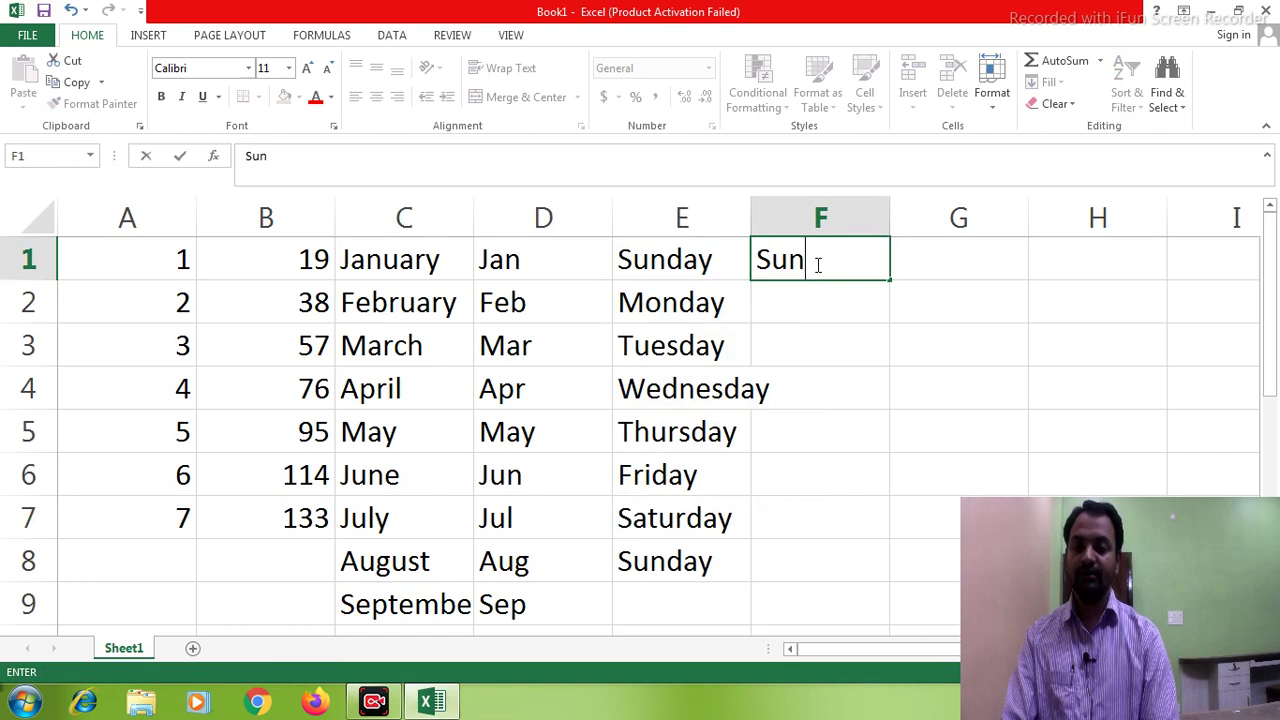
key(Return)
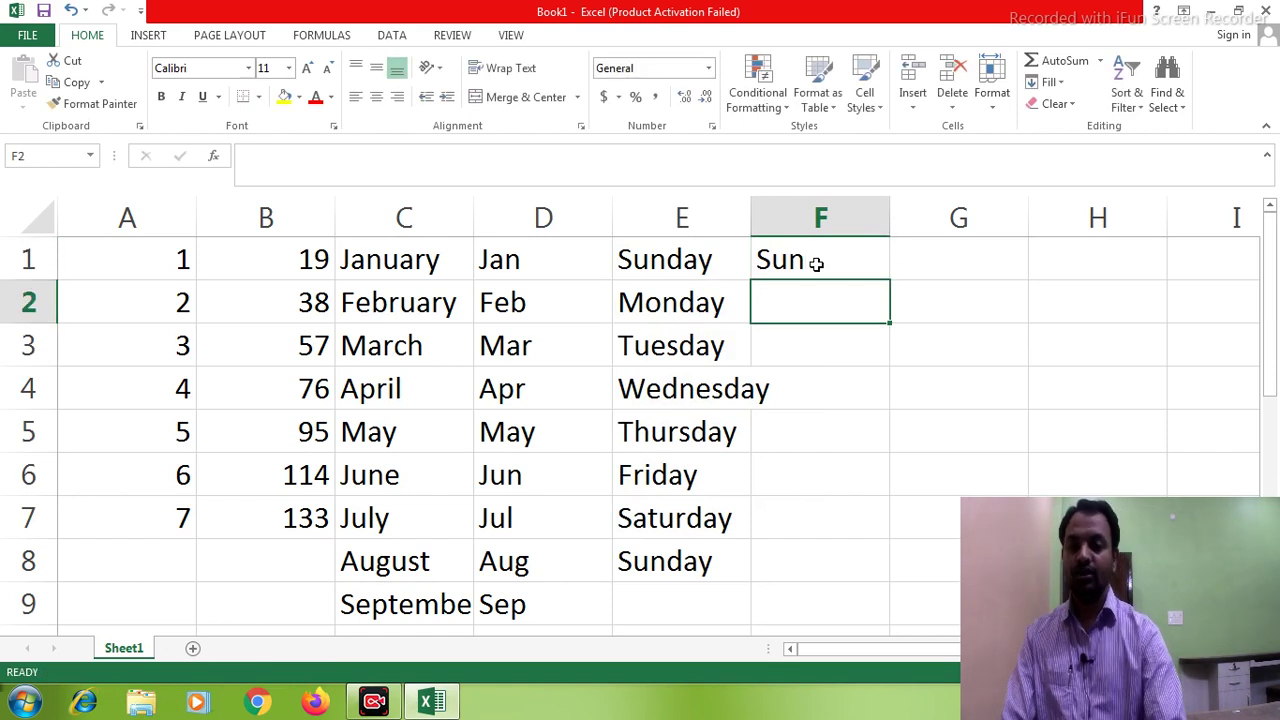
click(816, 264)
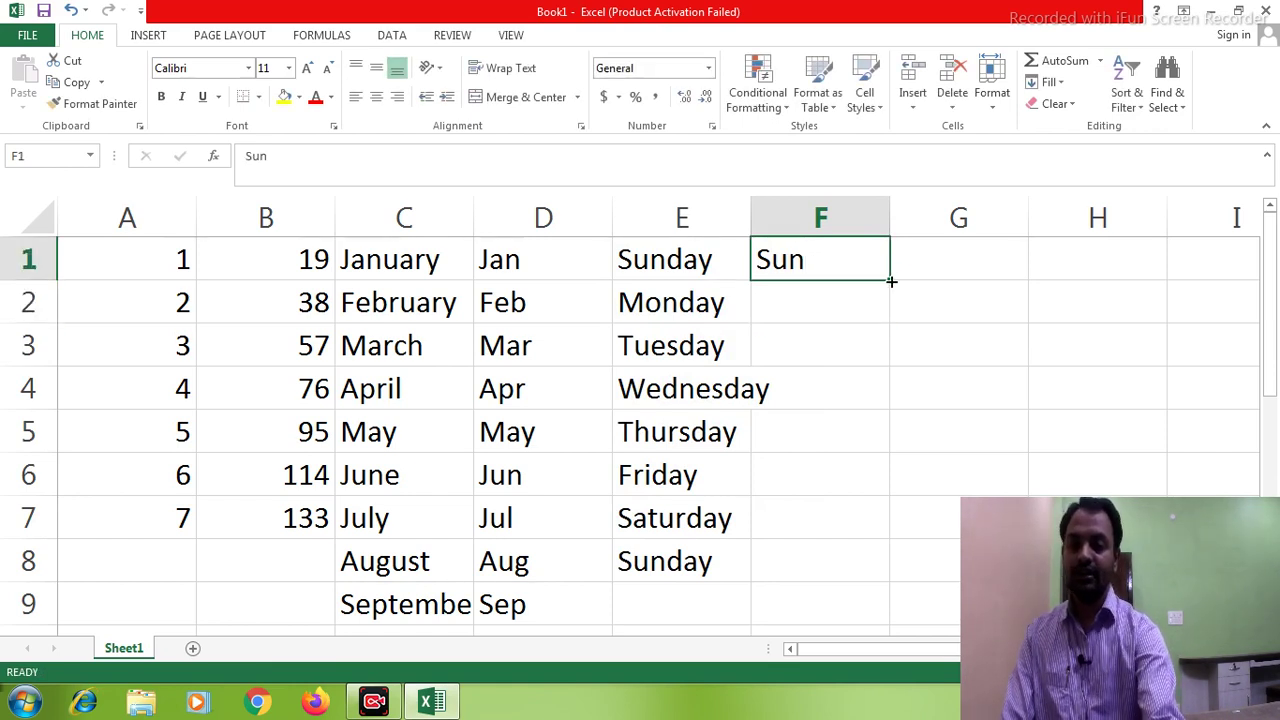
drag(890, 281, 904, 562)
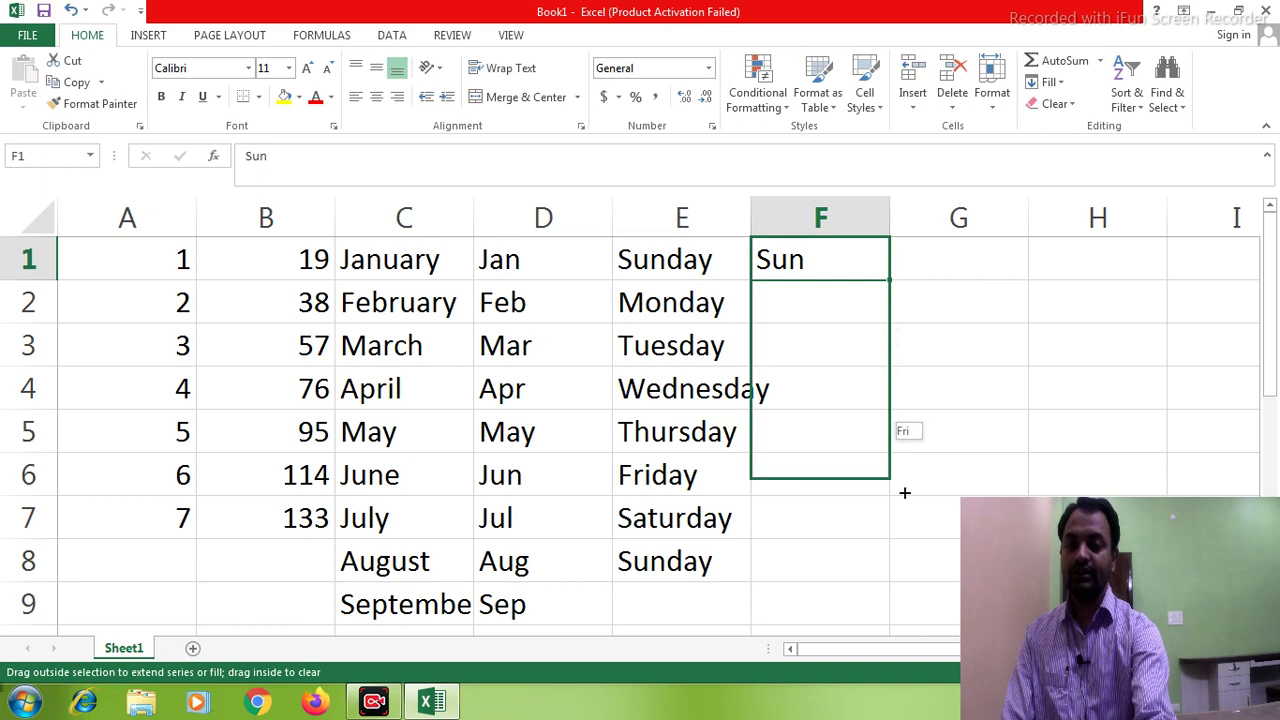
drag(904, 562, 903, 580)
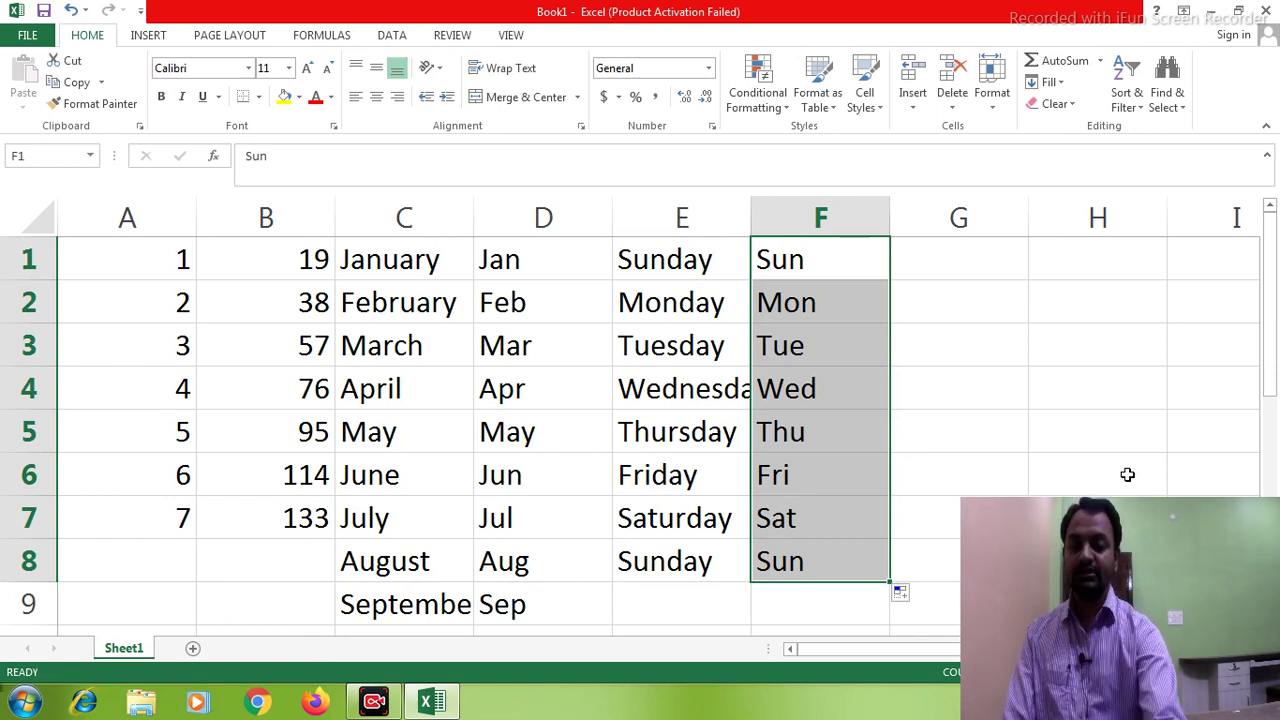
drag(880, 660, 979, 657)
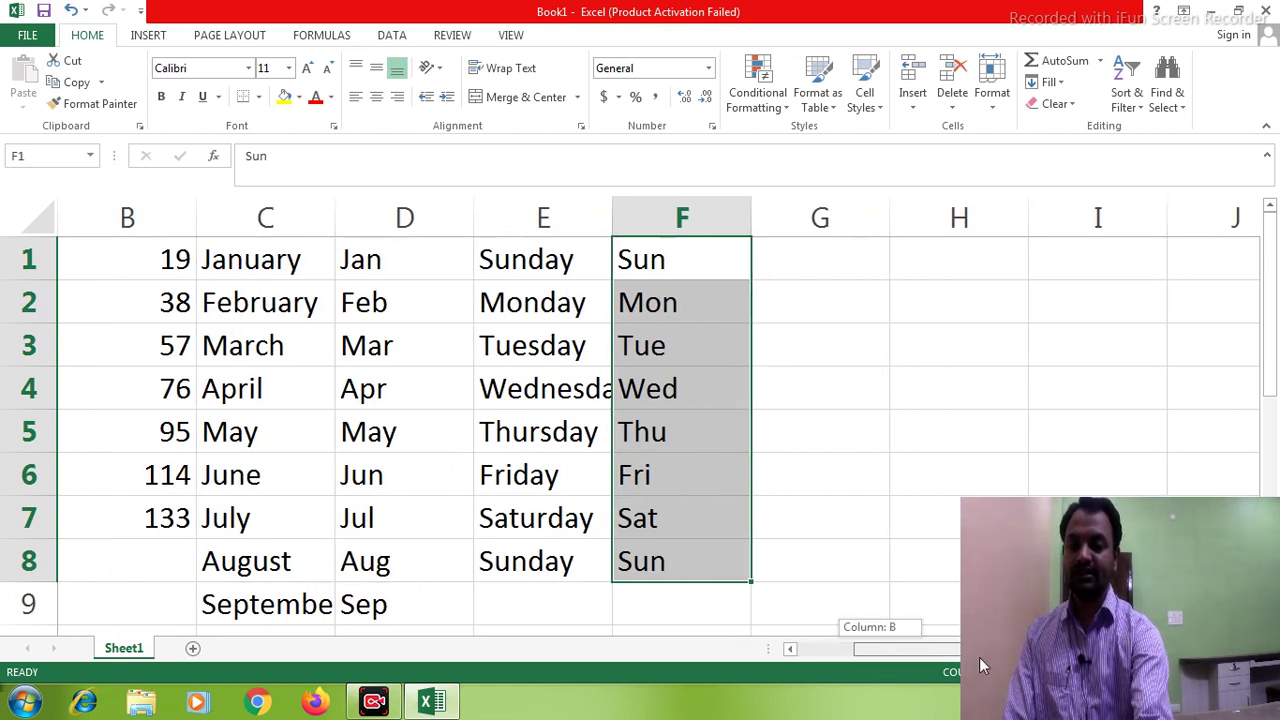
click(826, 263)
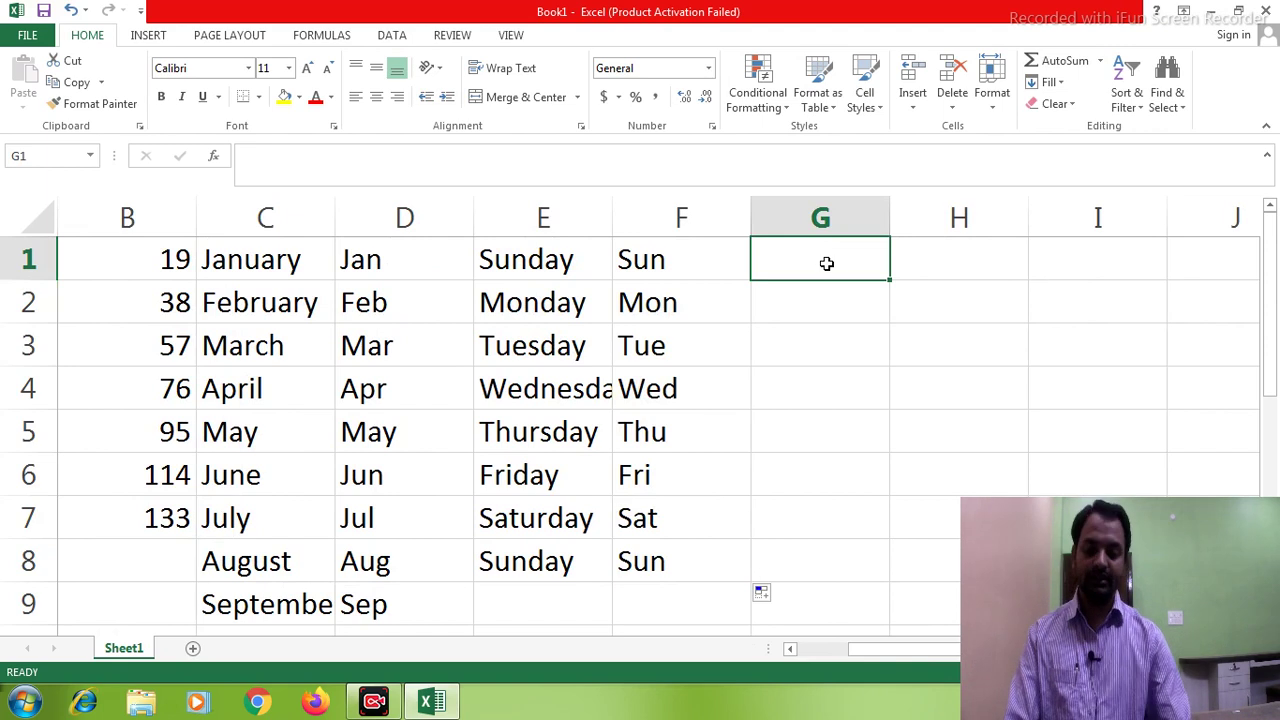
Step: Enter 89, 87, 47 and 54 in G1:G4, then move to cell H1
text(89)
key(Return)
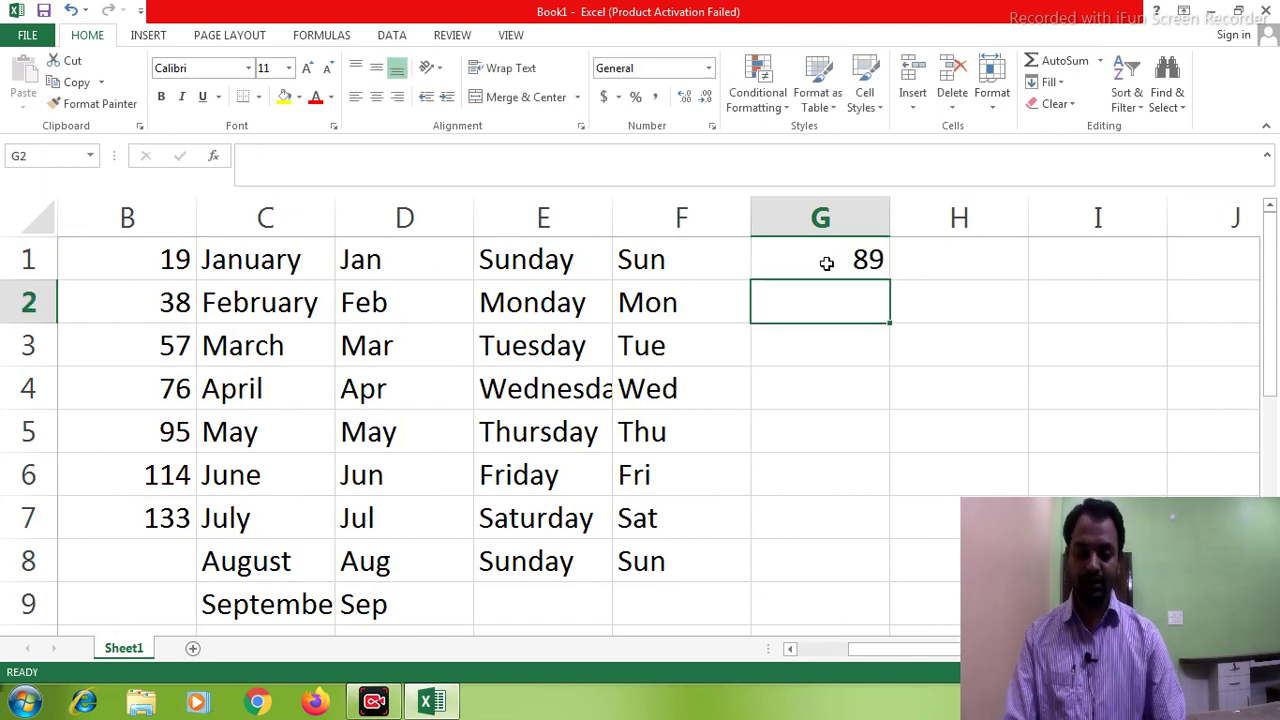
text(87)
key(Return)
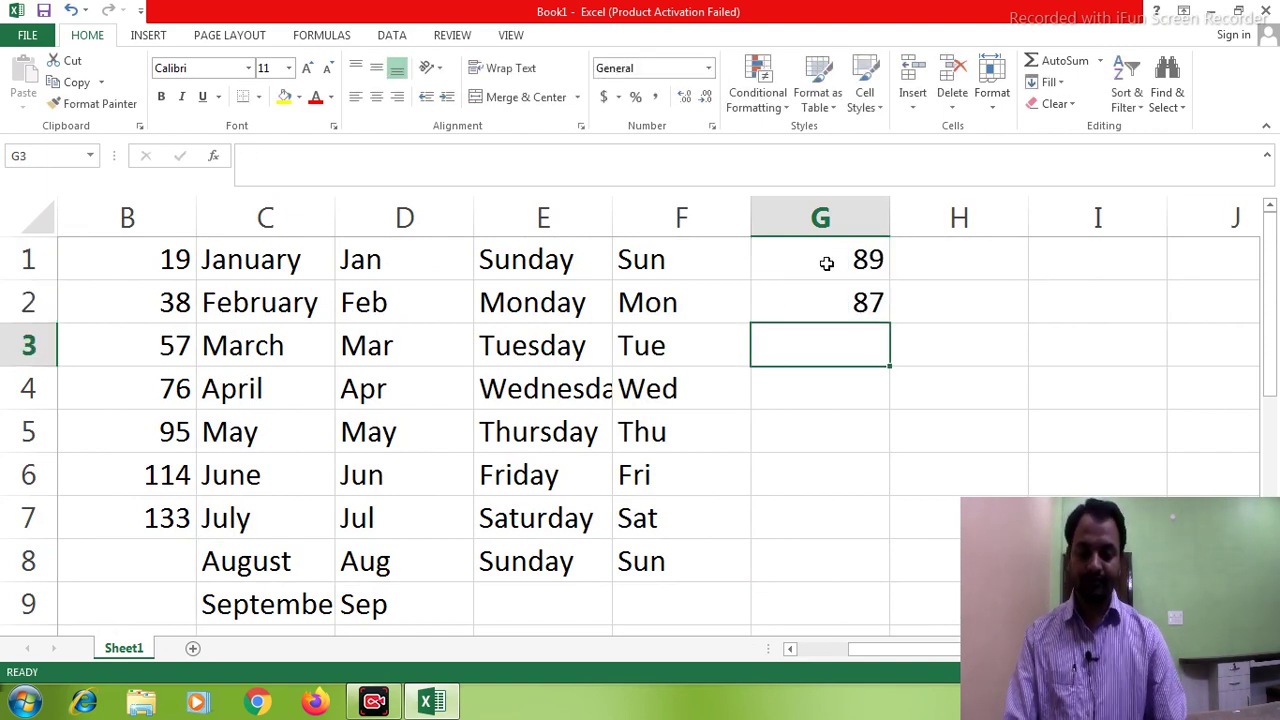
text(47)
key(Return)
text(54)
key(Return)
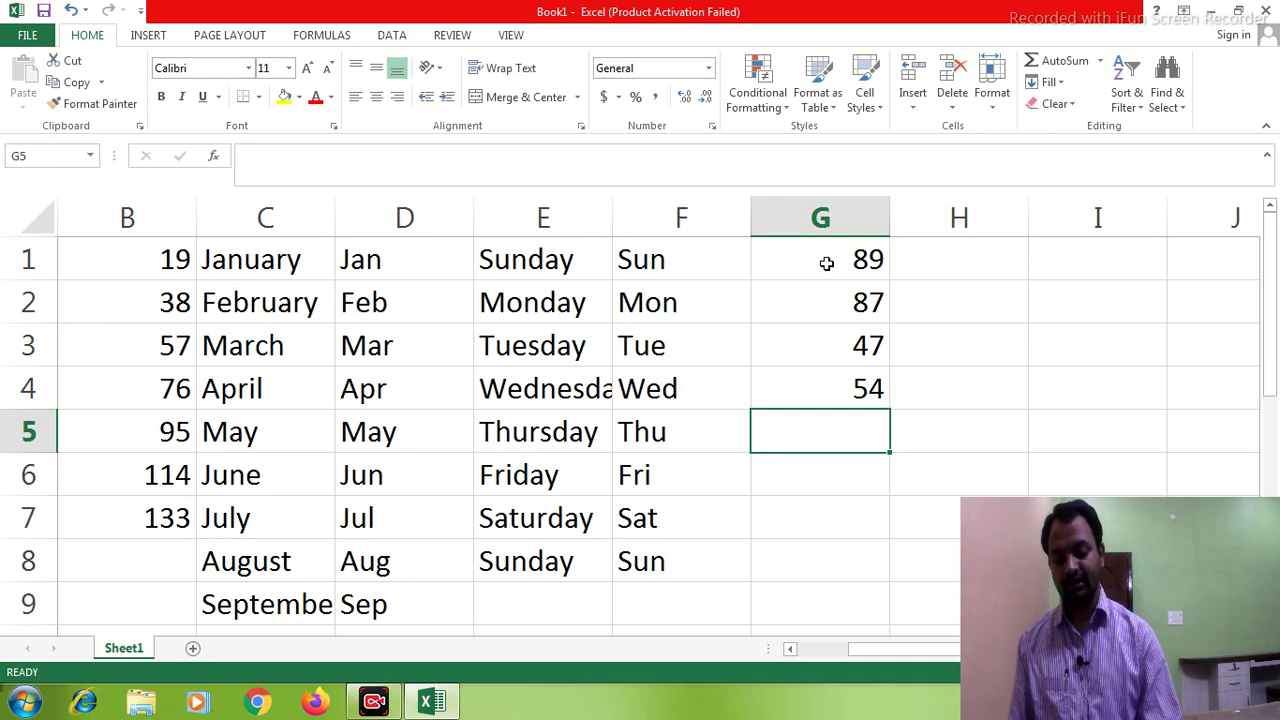
key(Right)
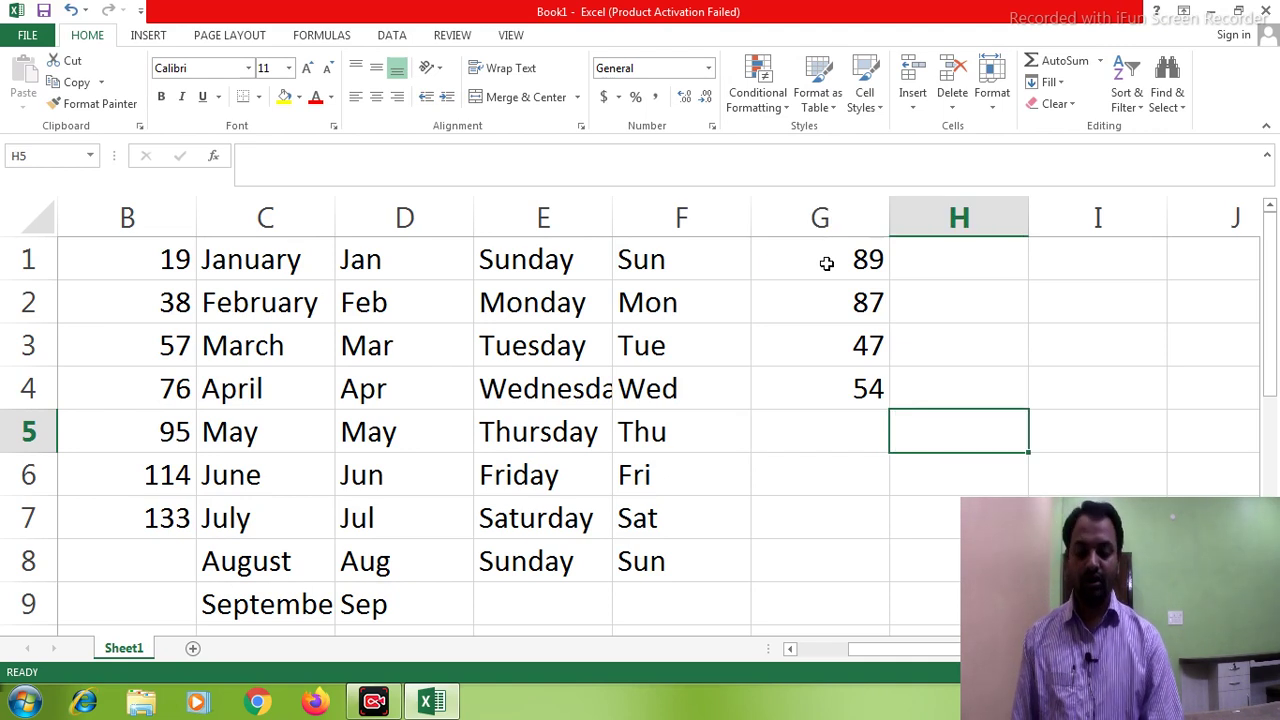
key(Up)
key(Up)
key(Up)
key(Up)
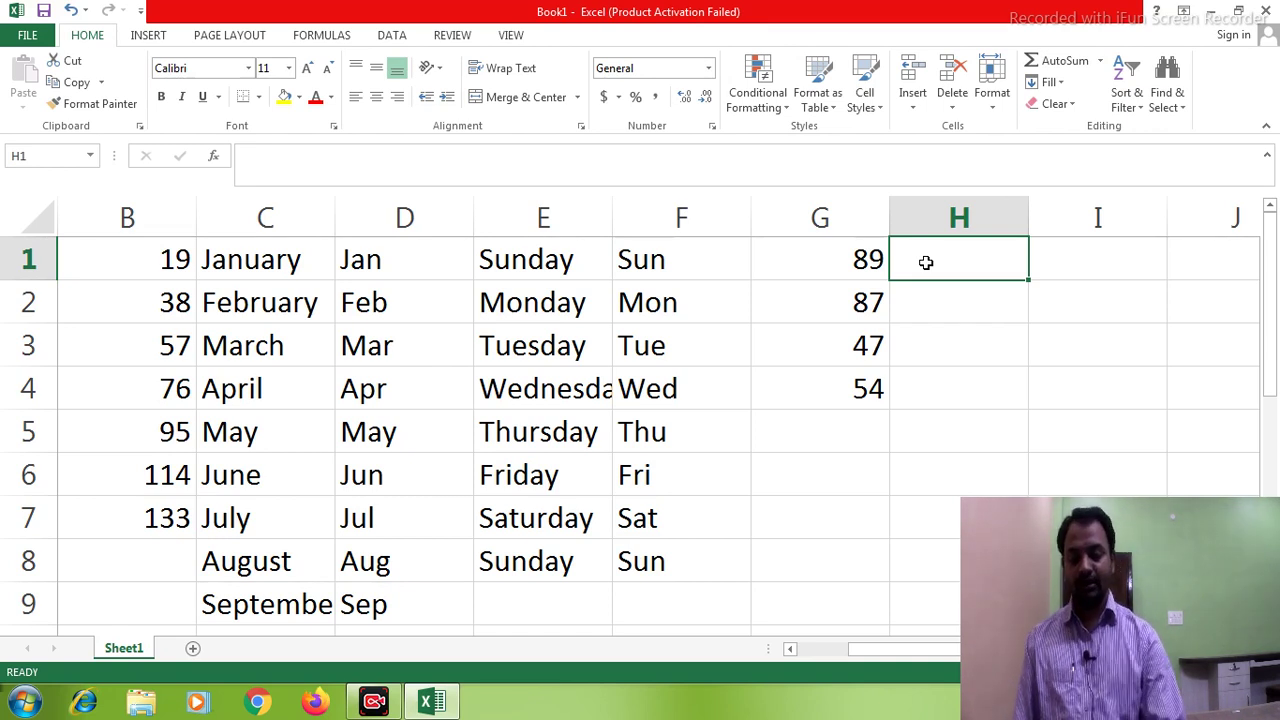
Step: Enter =G1+G2 in H1, giving 176
text(=)
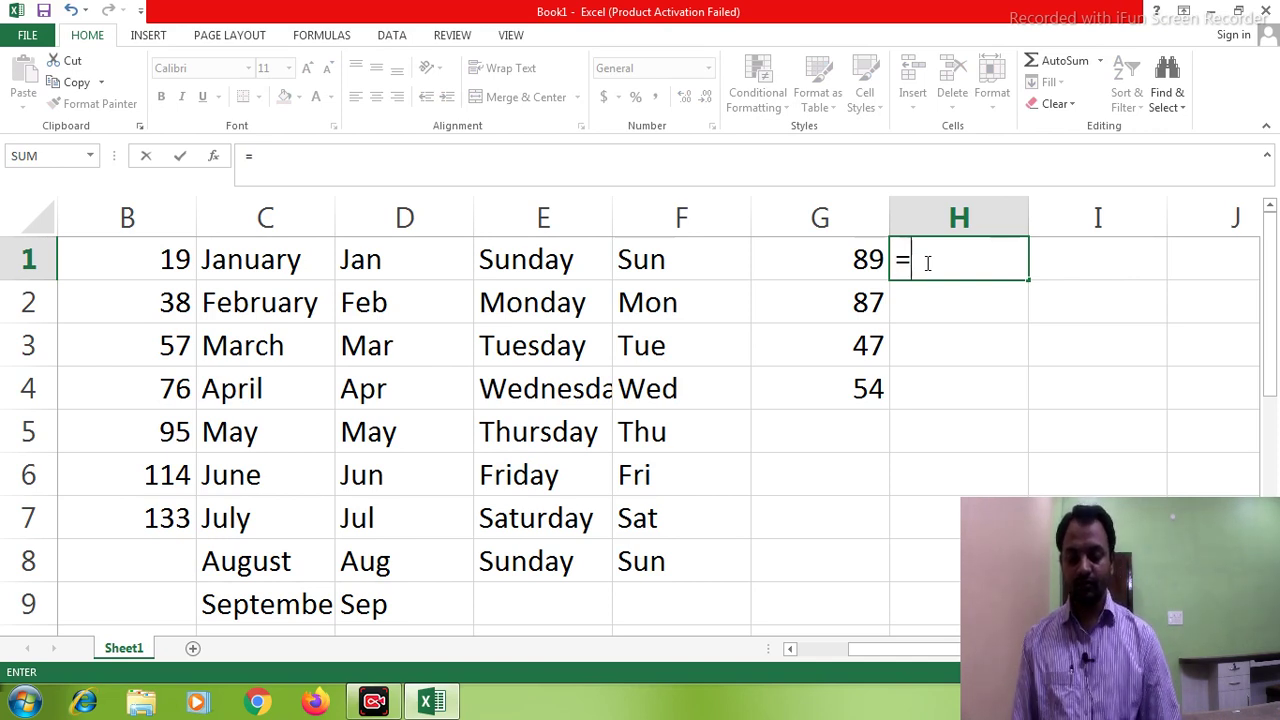
key(Left)
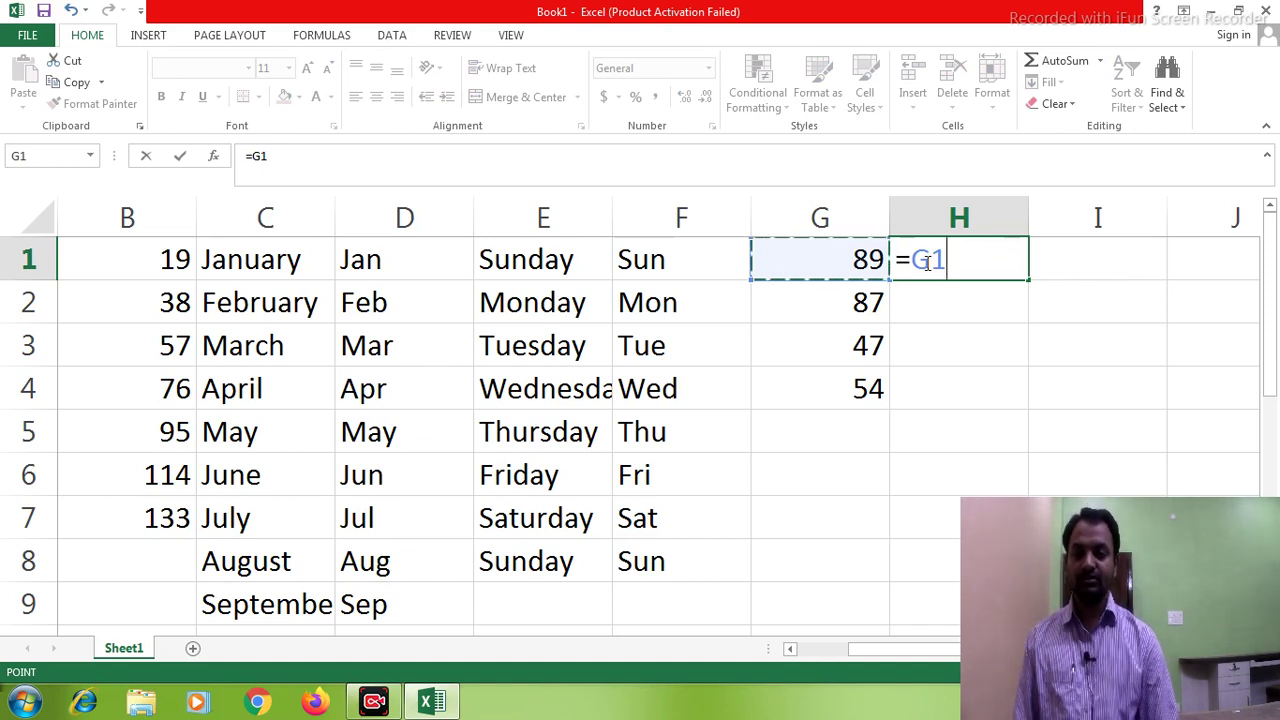
text(+)
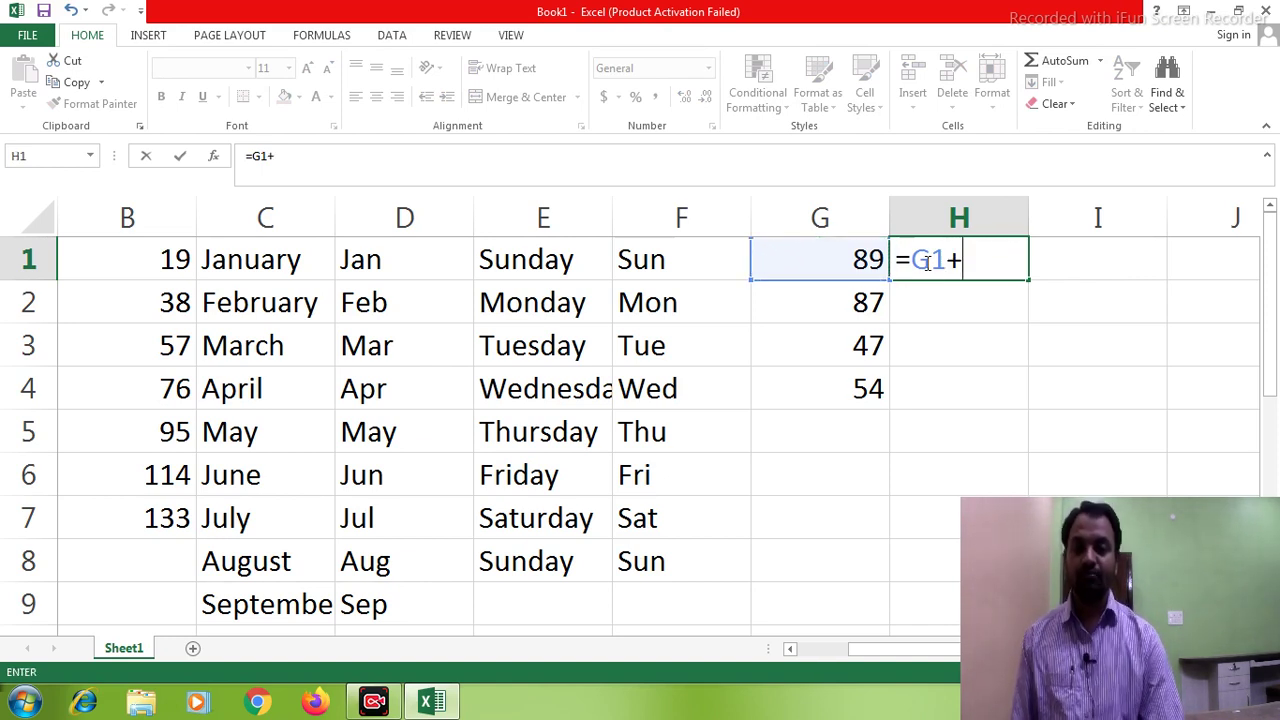
key(Left)
key(Down)
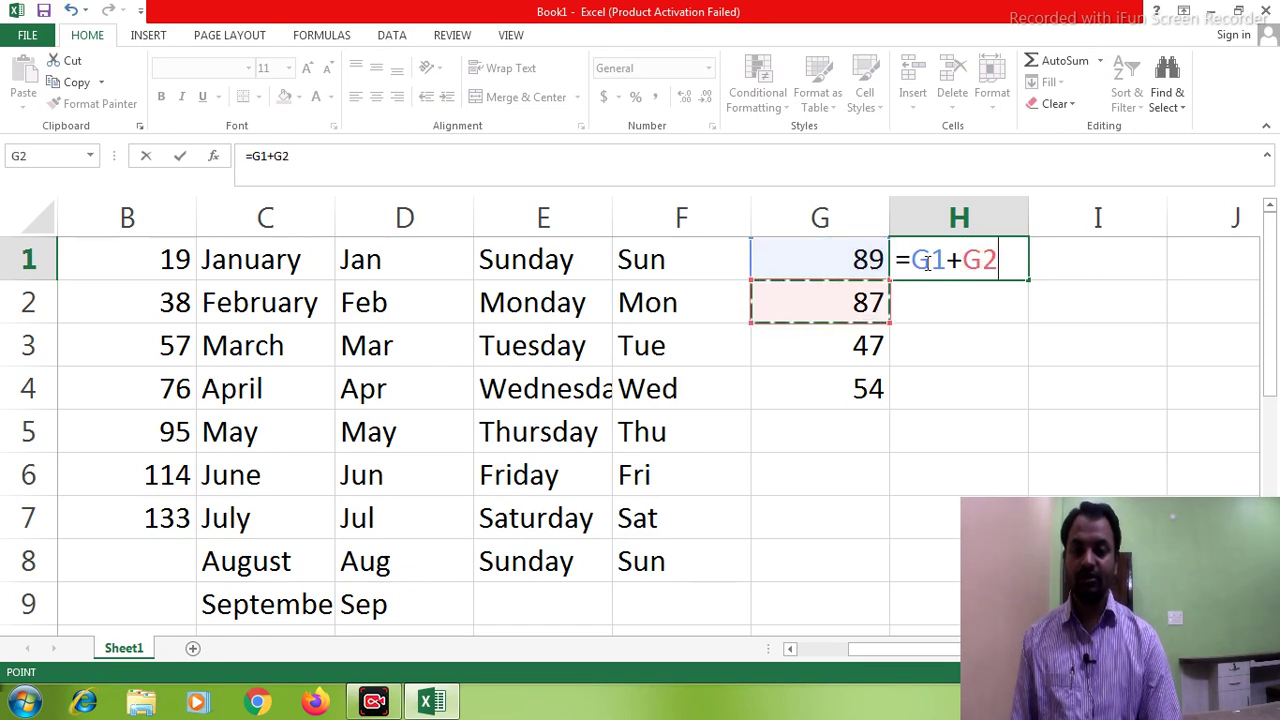
key(Return)
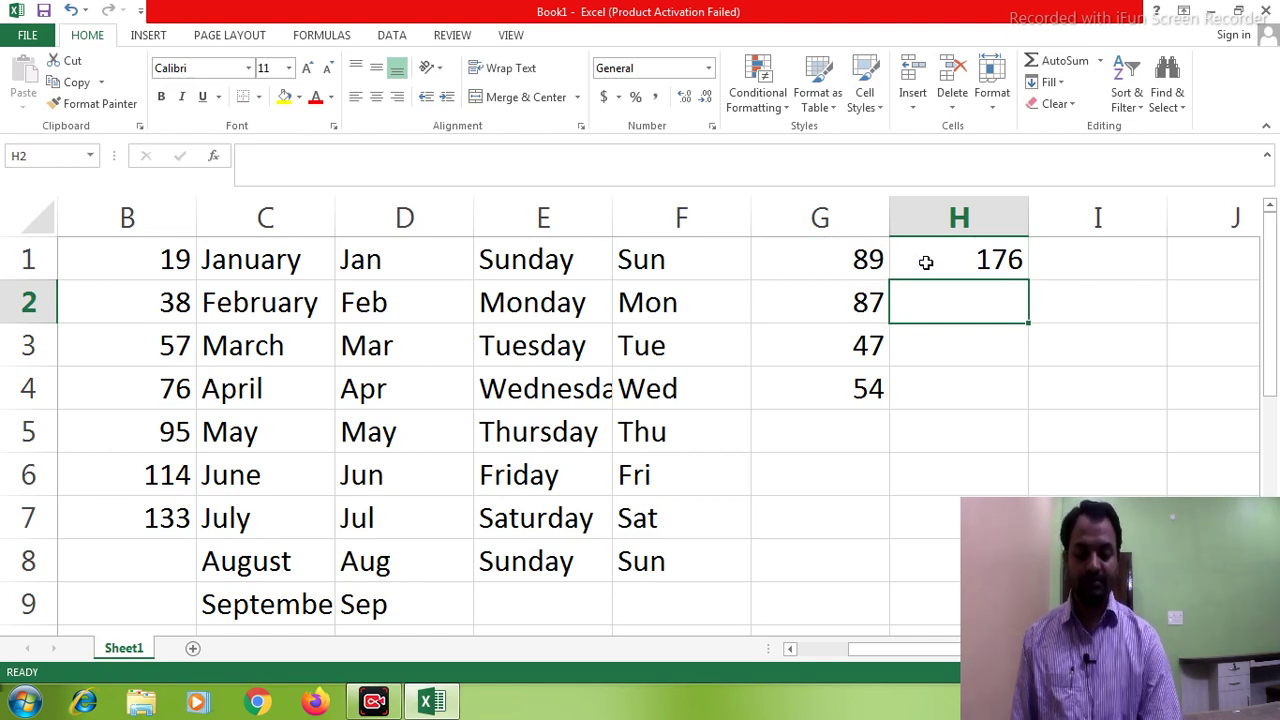
Step: Enter =G1-G2 in H2, giving 2
text(=)
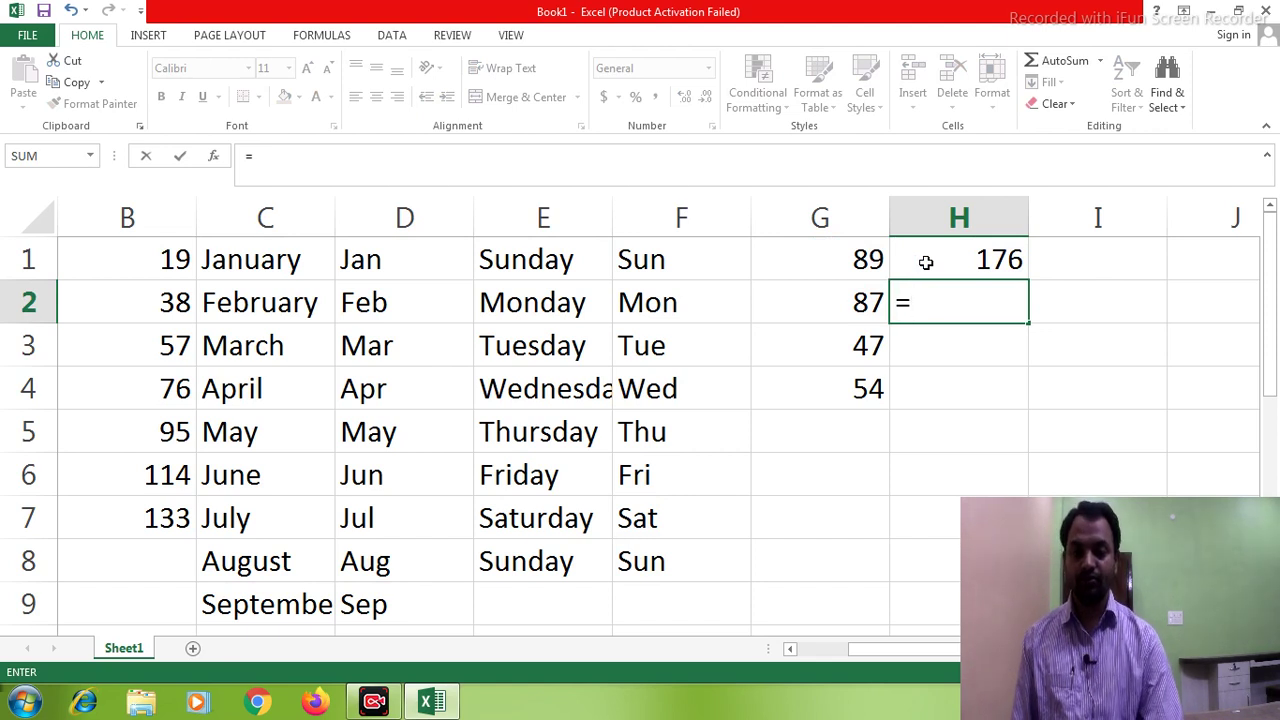
key(Left)
key(Up)
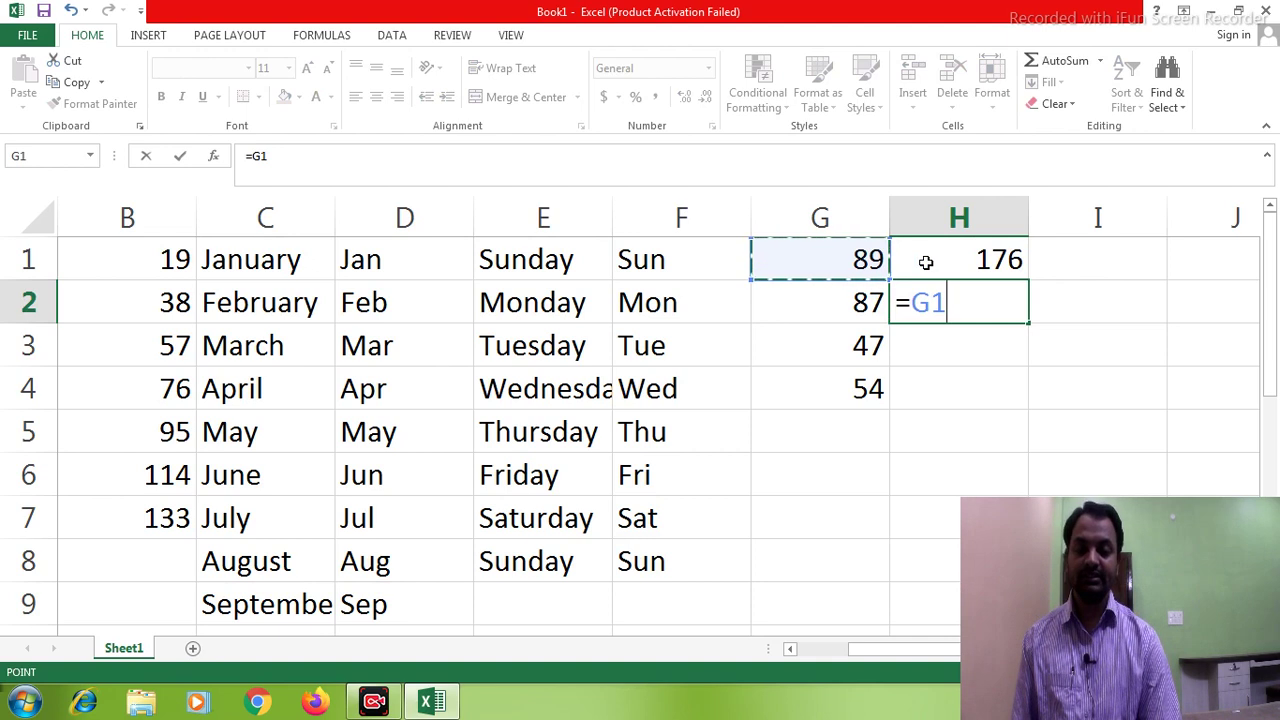
text(-)
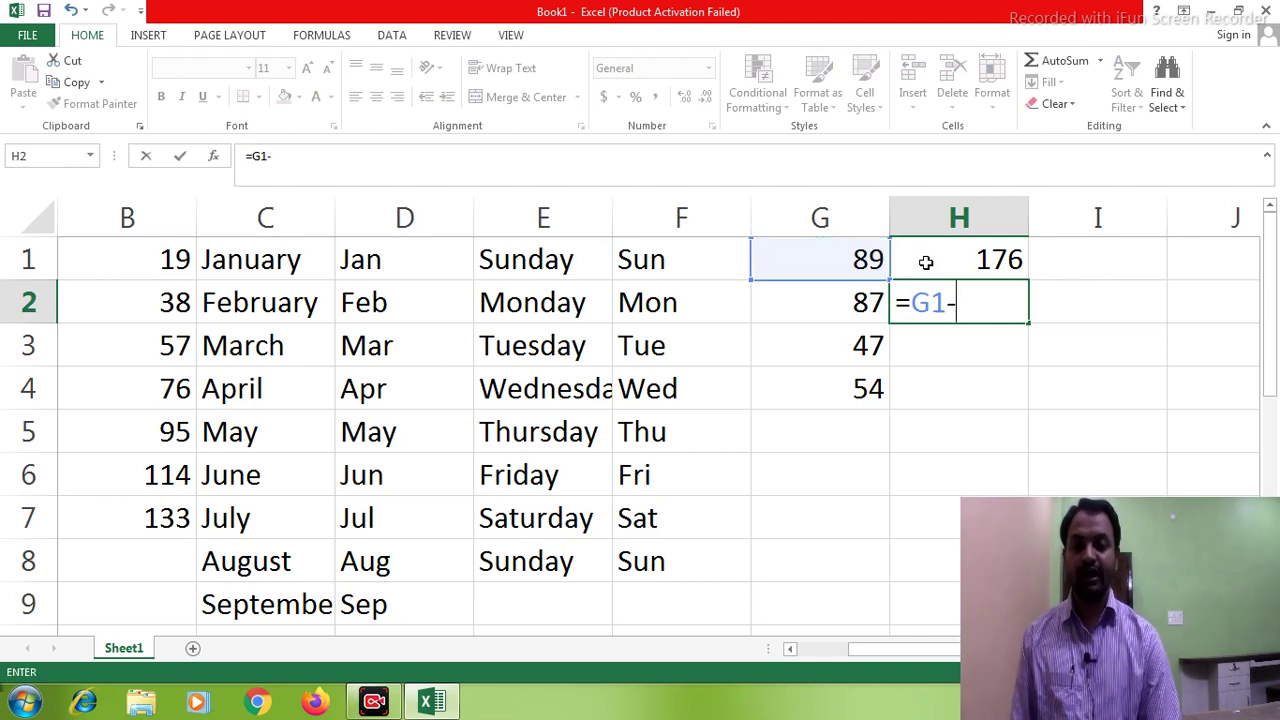
key(Left)
key(Return)
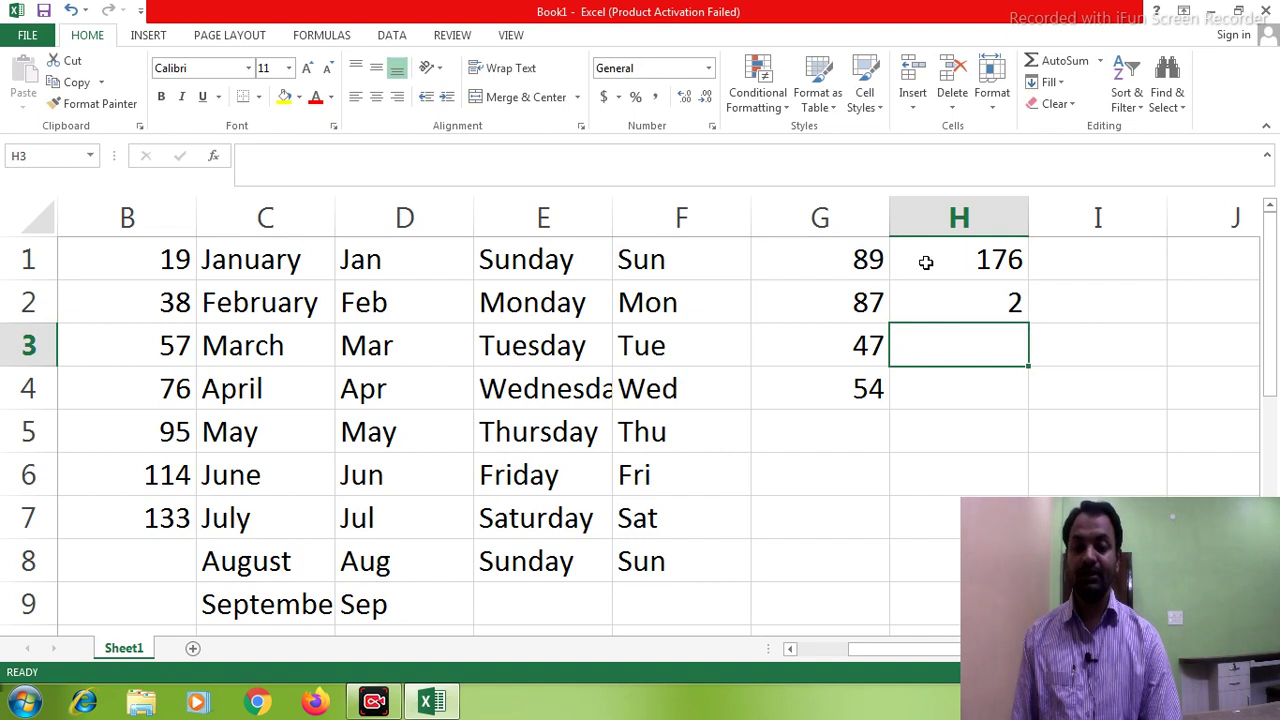
Step: Enter =G3*G2 in H3, giving 4089
text(=)
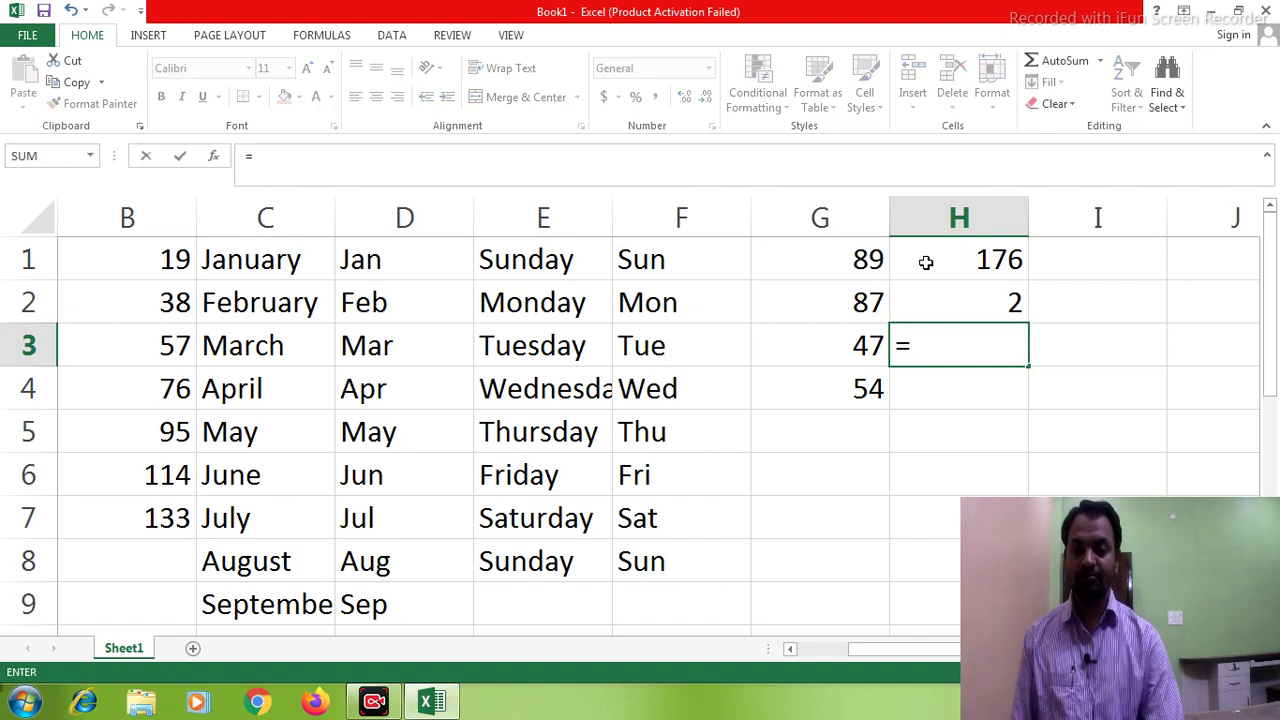
key(Left)
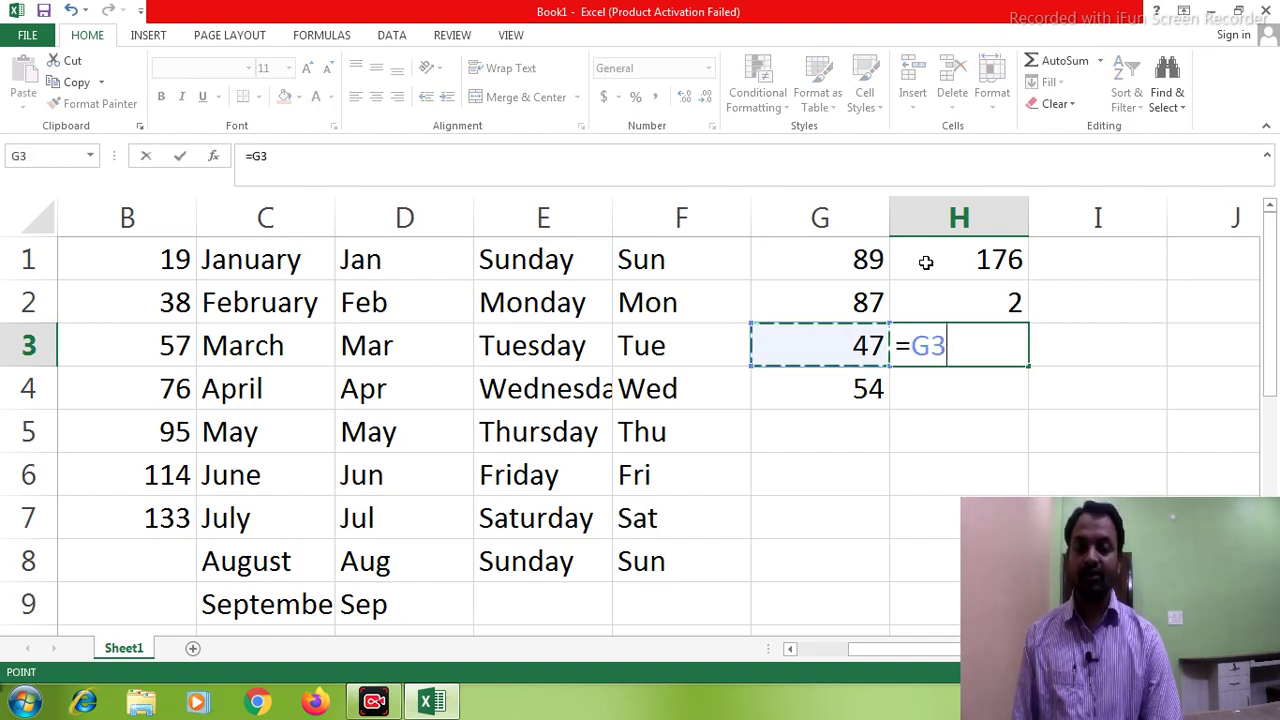
text(*)
key(Left)
key(Up)
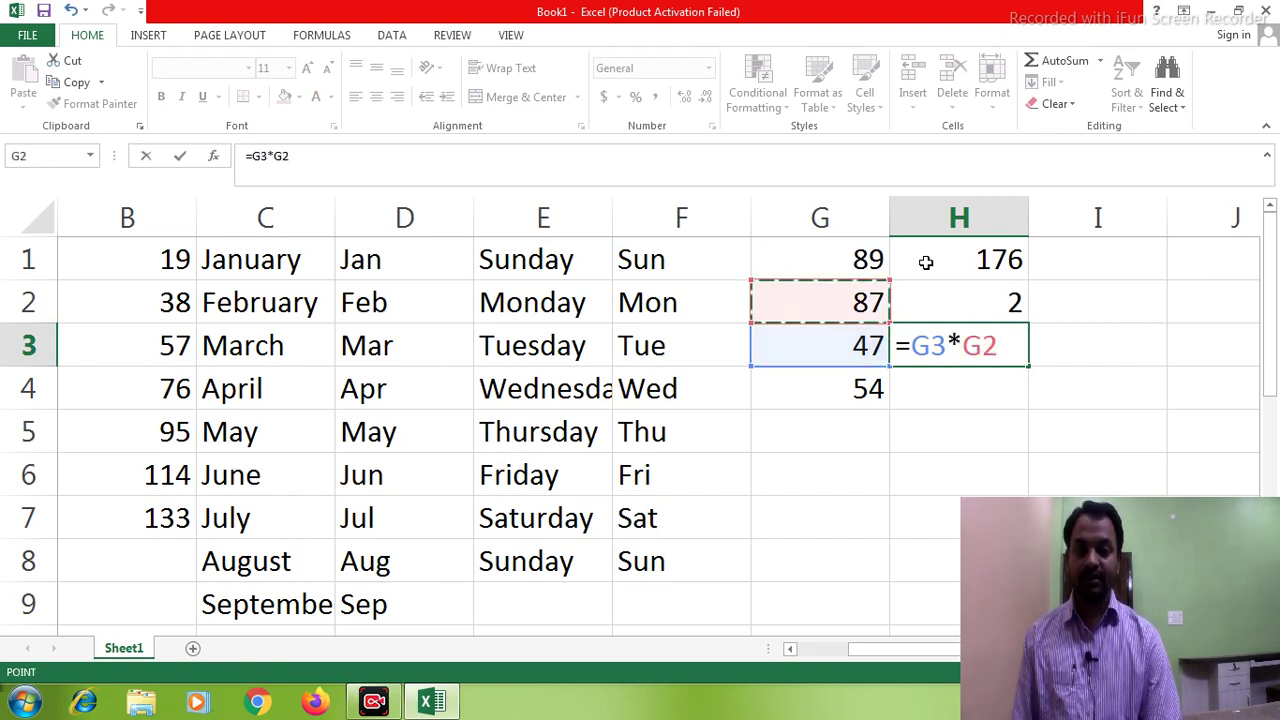
key(Return)
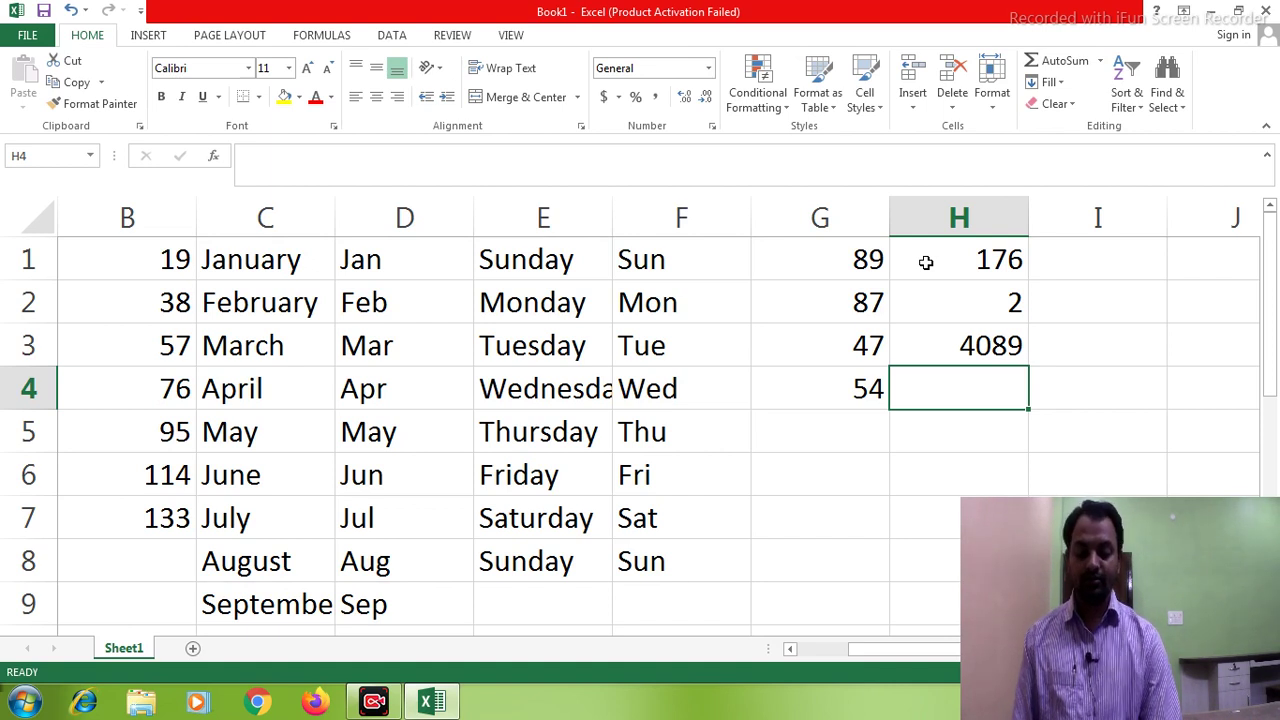
Step: Enter =G4/G3 in H4, giving 1.148936
text(=)
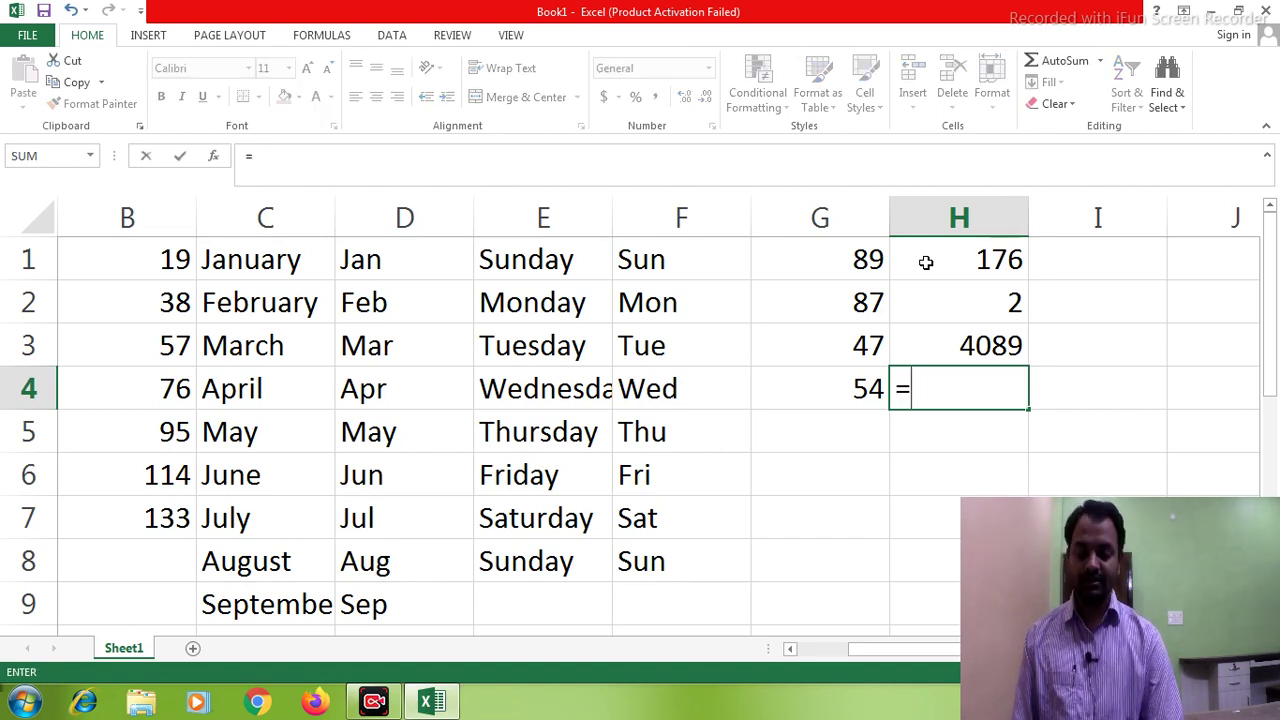
key(Left)
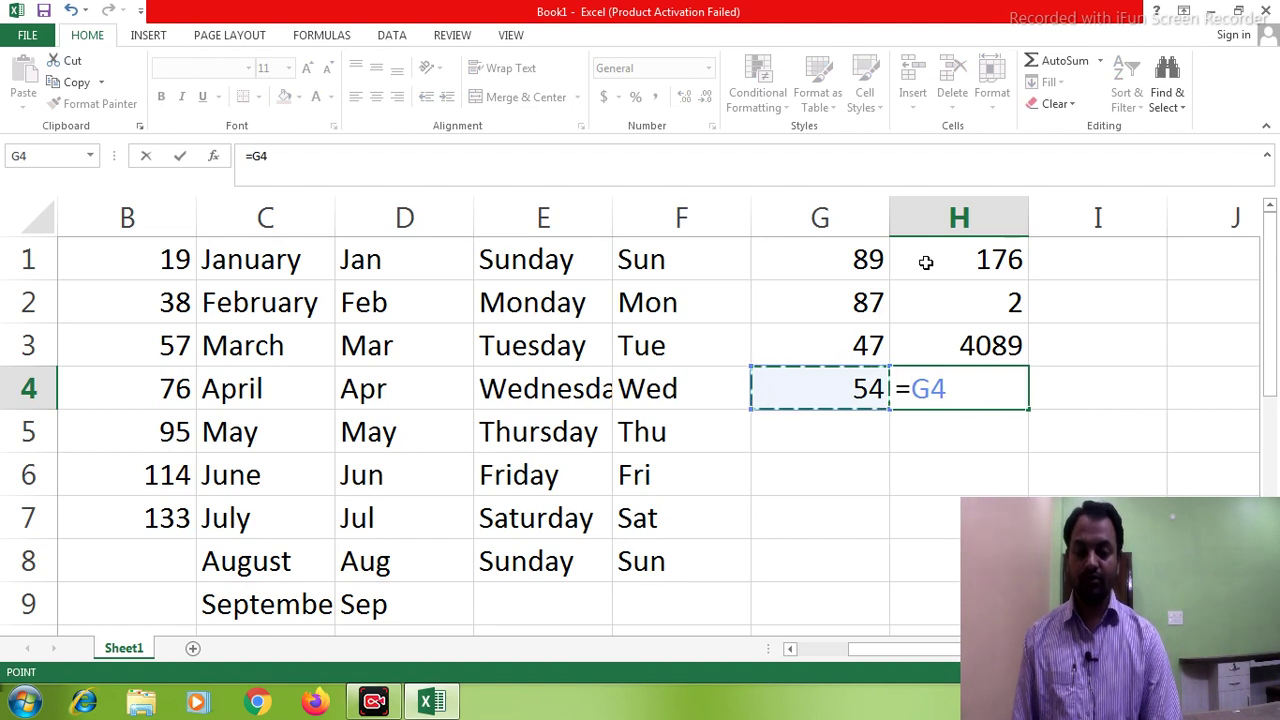
text(/)
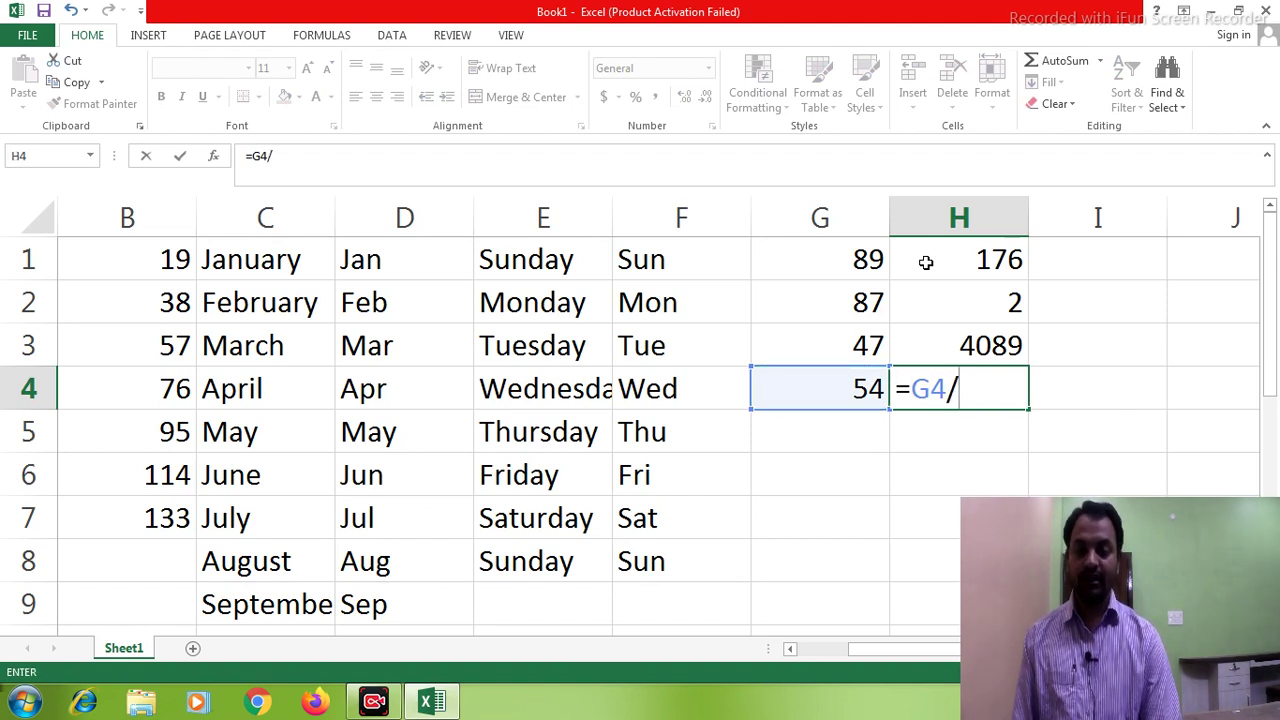
key(Left)
key(Up)
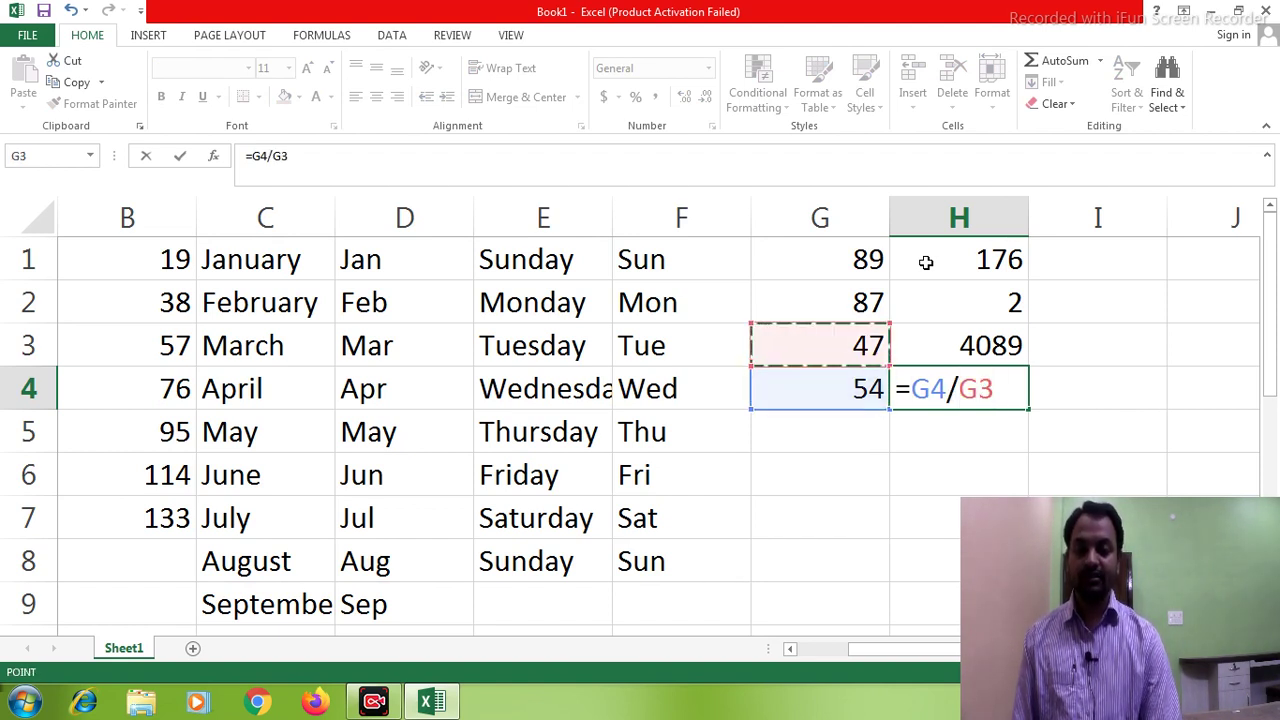
key(Return)
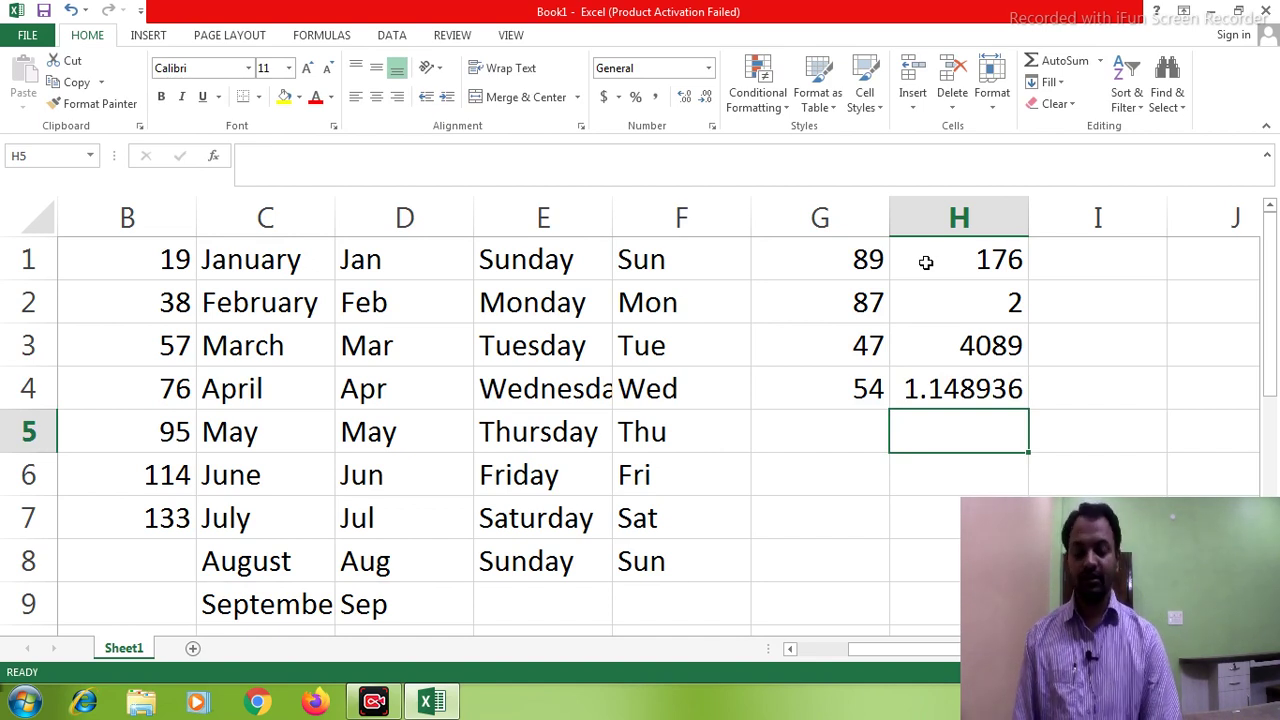
Step: Select B5:F9 with Shift+arrows, delete its contents, and return to cell F5
key(Left)
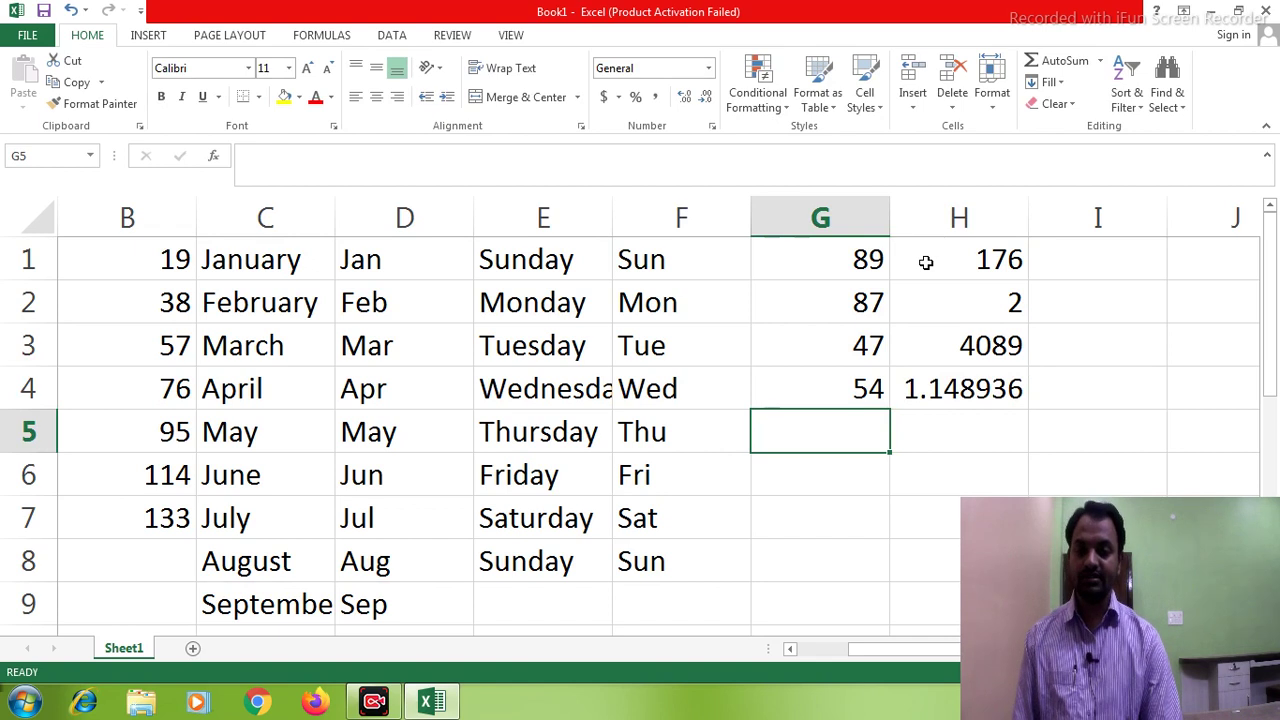
key(Left)
key(Left)
key(Left)
key(Left)
key(Left)
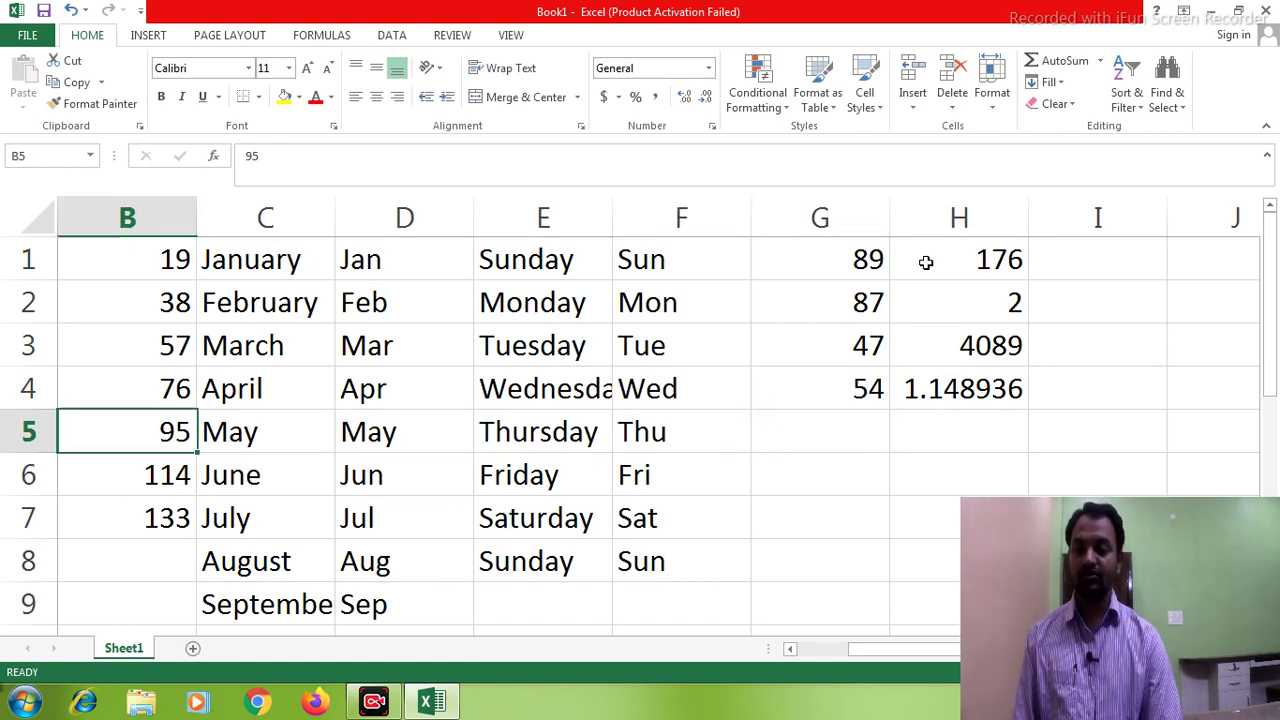
key(shift+Right)
key(shift+Right)
key(shift+Right)
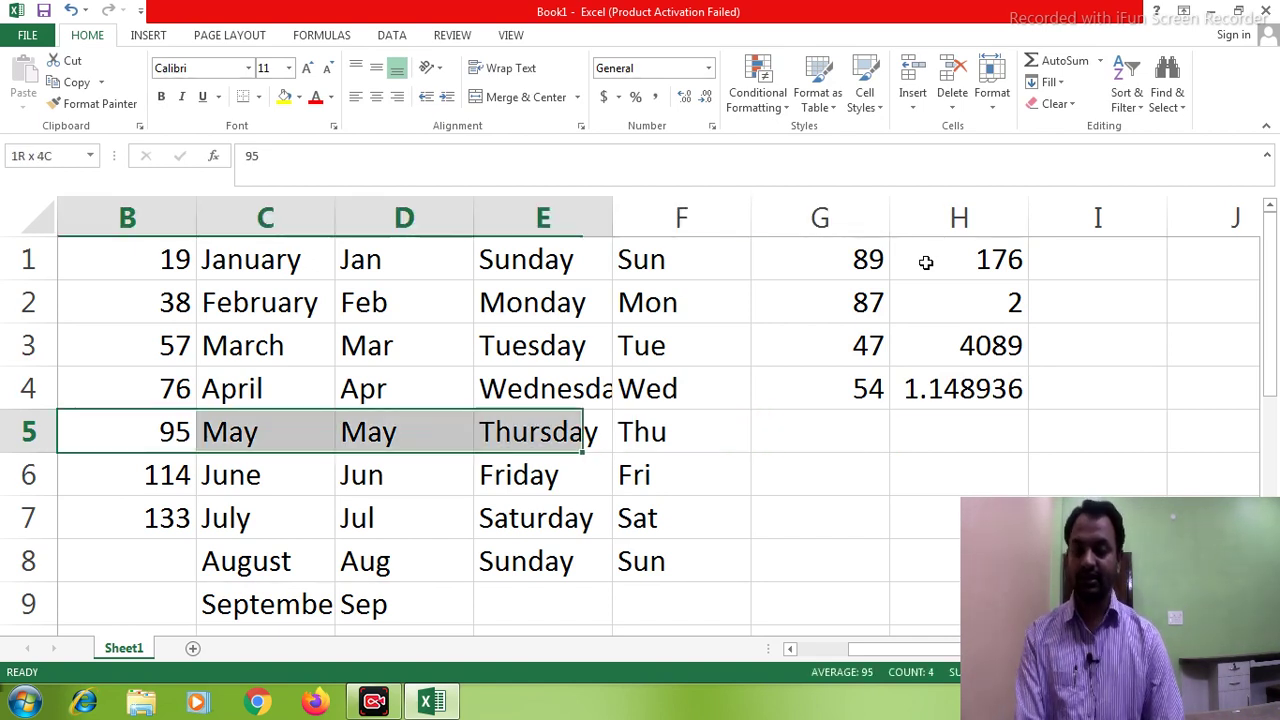
key(shift+Right)
key(shift+Down)
key(shift+Down)
key(shift+Down)
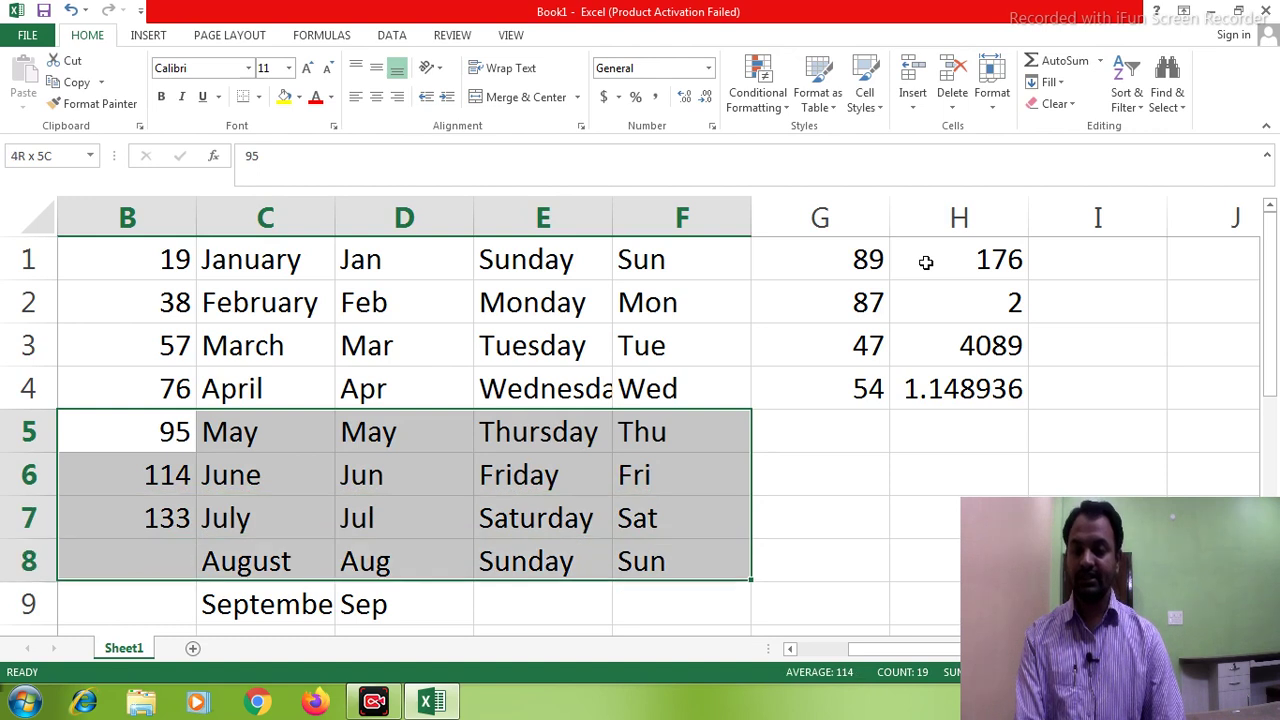
key(shift+Down)
key(Delete)
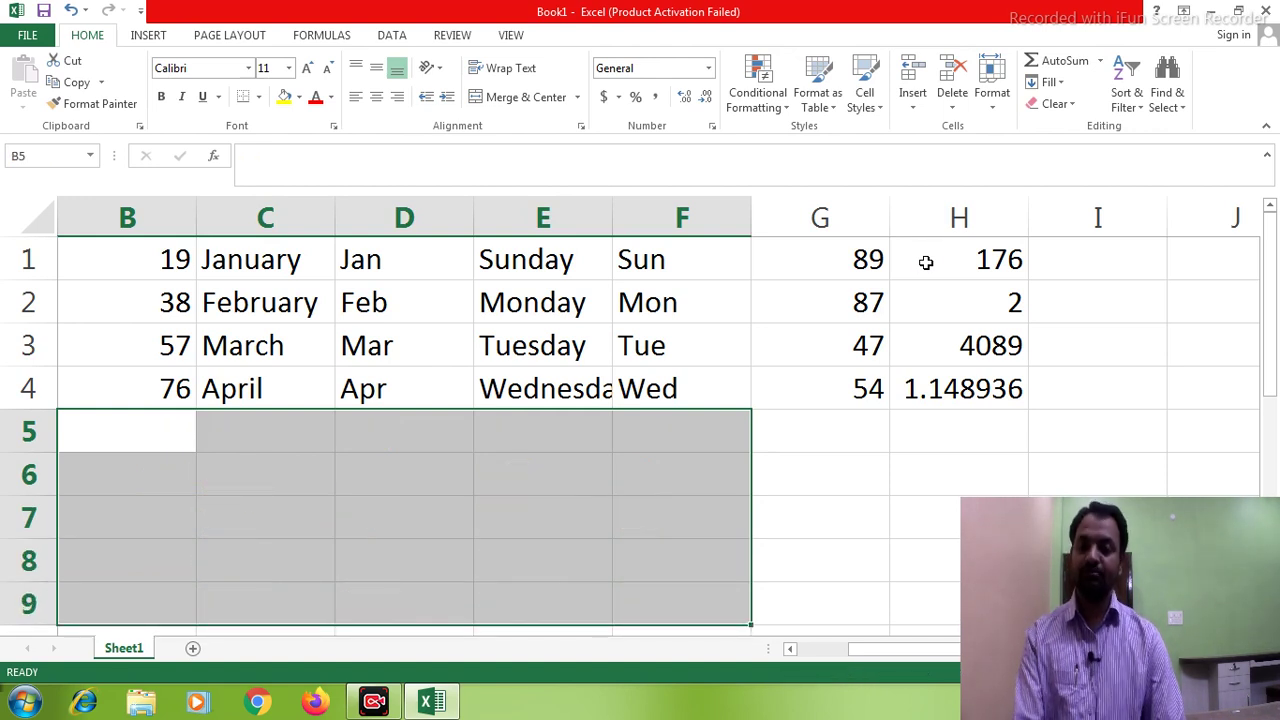
key(Up)
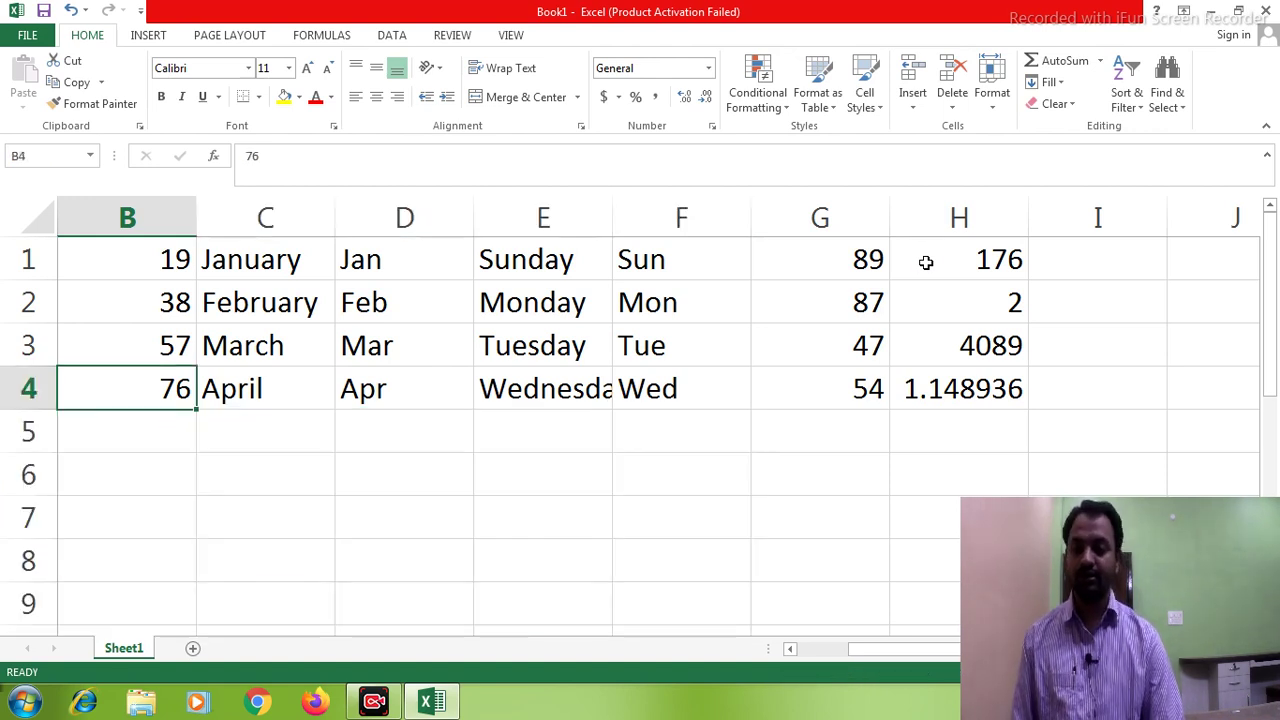
key(Right)
key(Right)
key(Right)
key(Right)
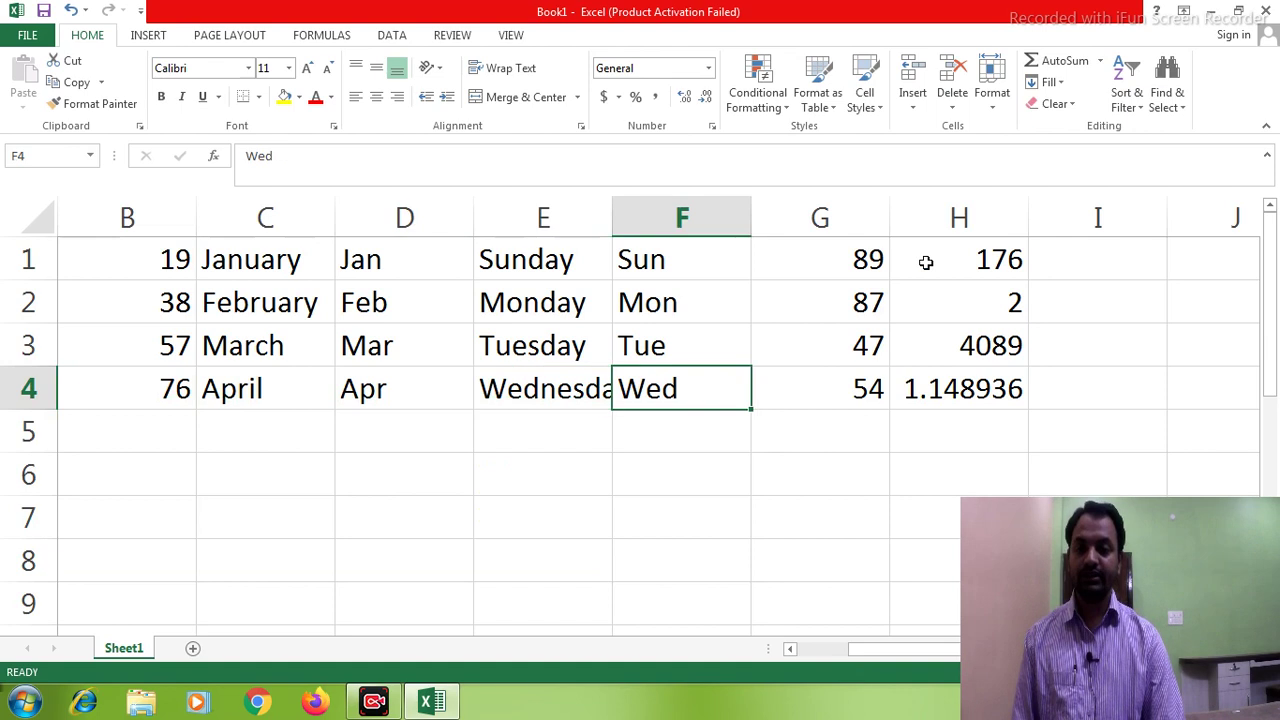
key(Down)
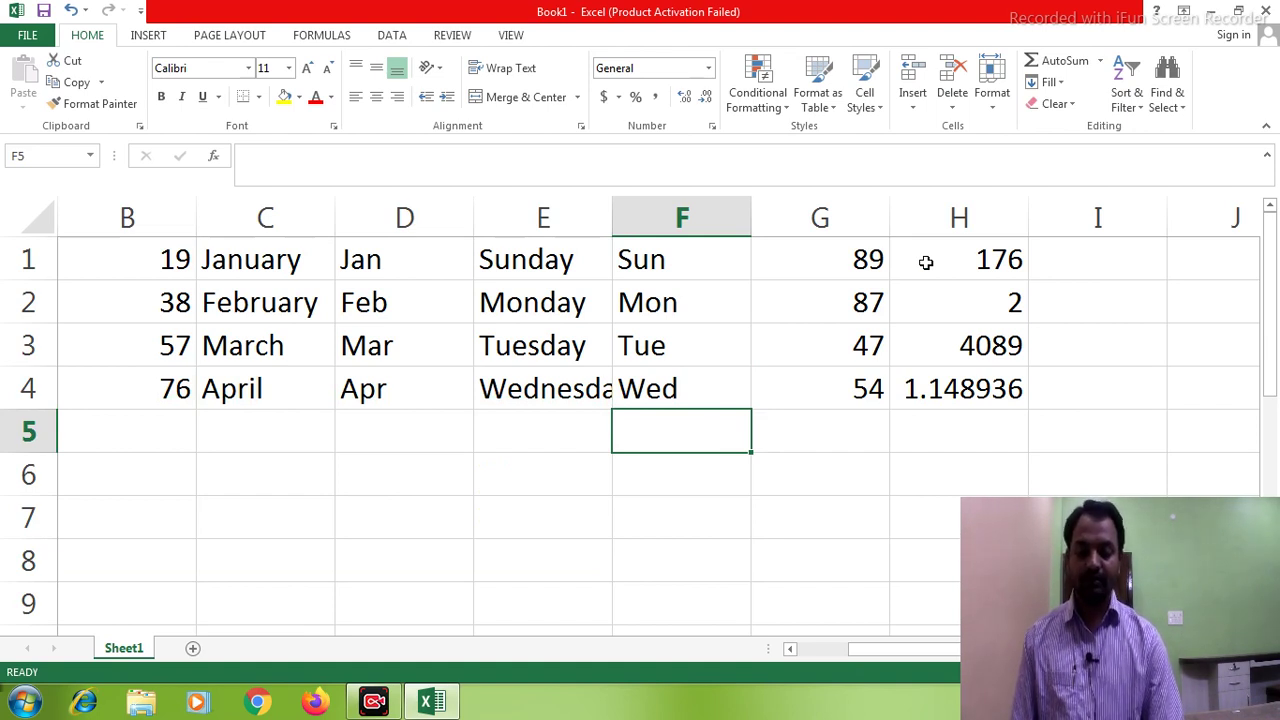
Step: Enter 8 in F5 and 3 in F6
text(8)
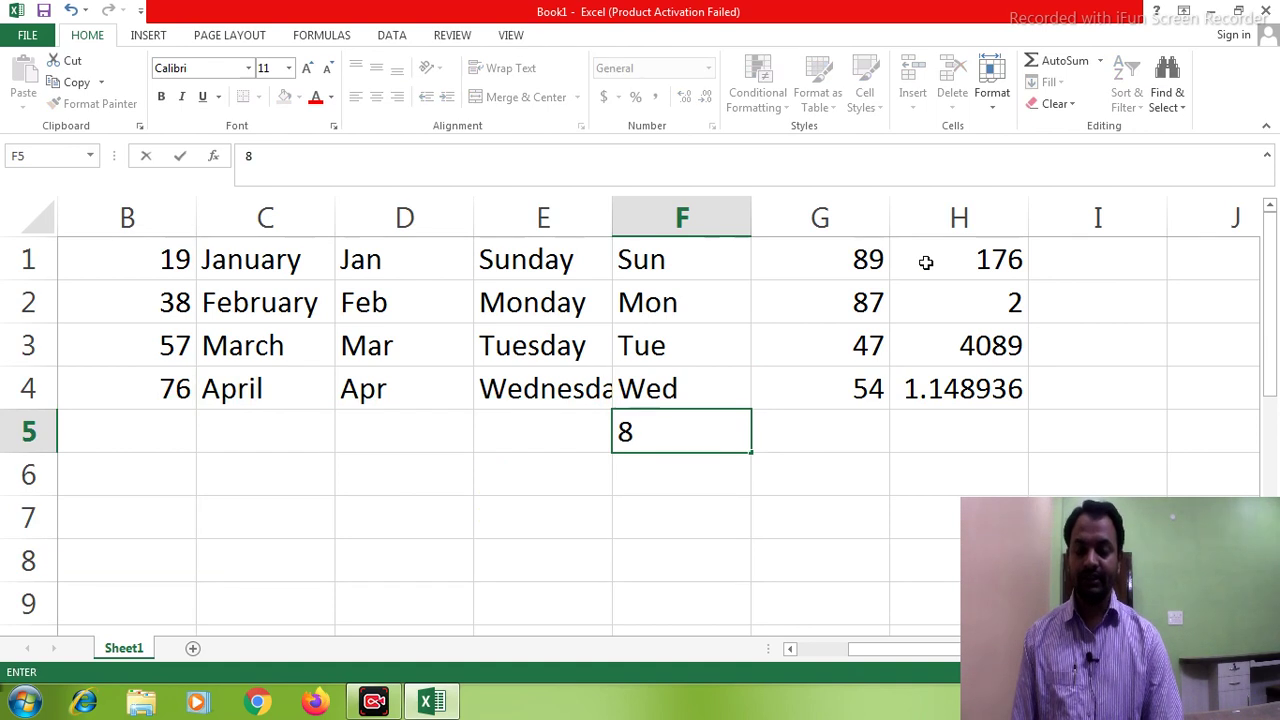
text(3)
key(BackSpace)
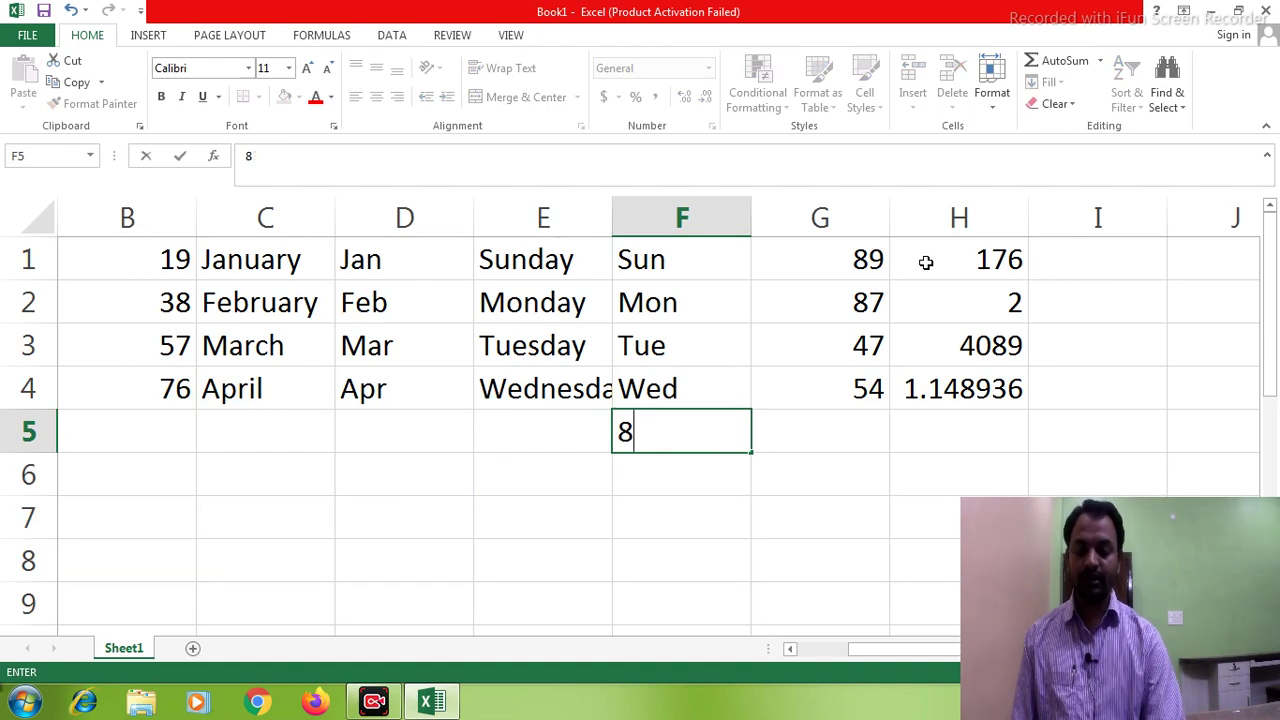
key(Return)
text(3)
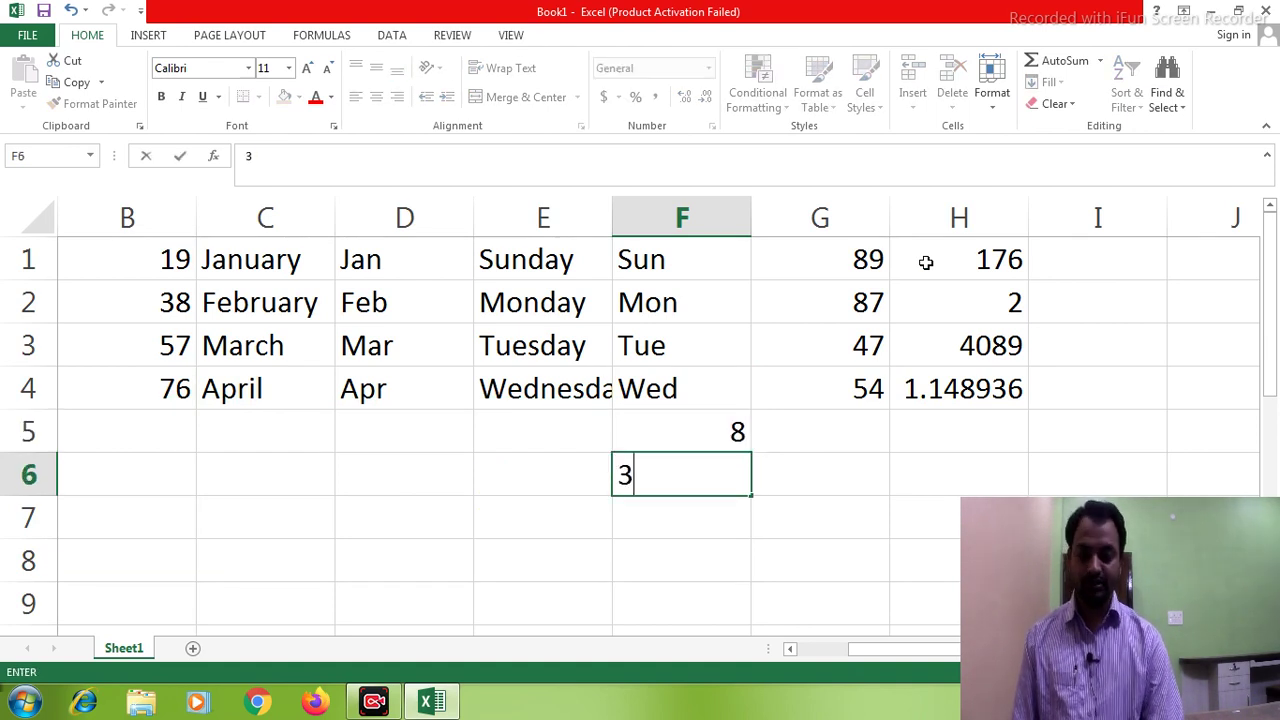
key(Return)
Step: Enter =F5^F6 in G5, giving 512
key(Right)
key(Up)
key(Up)
text(=)
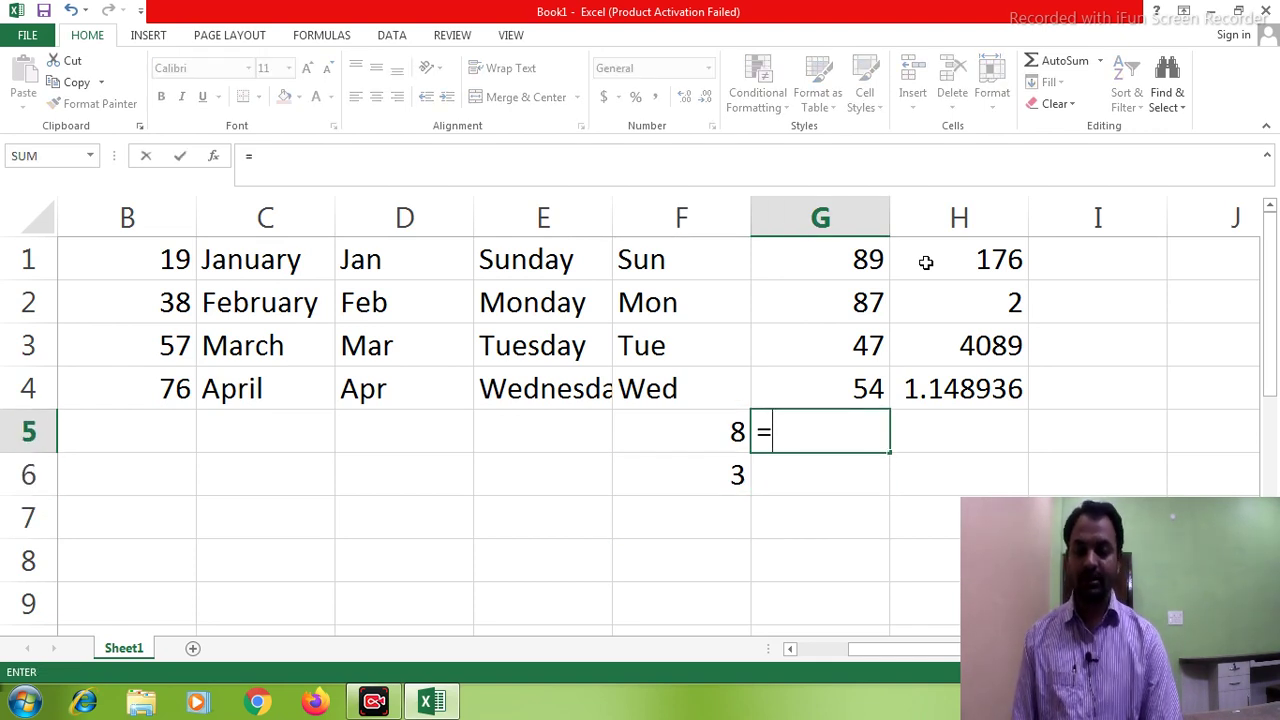
key(Left)
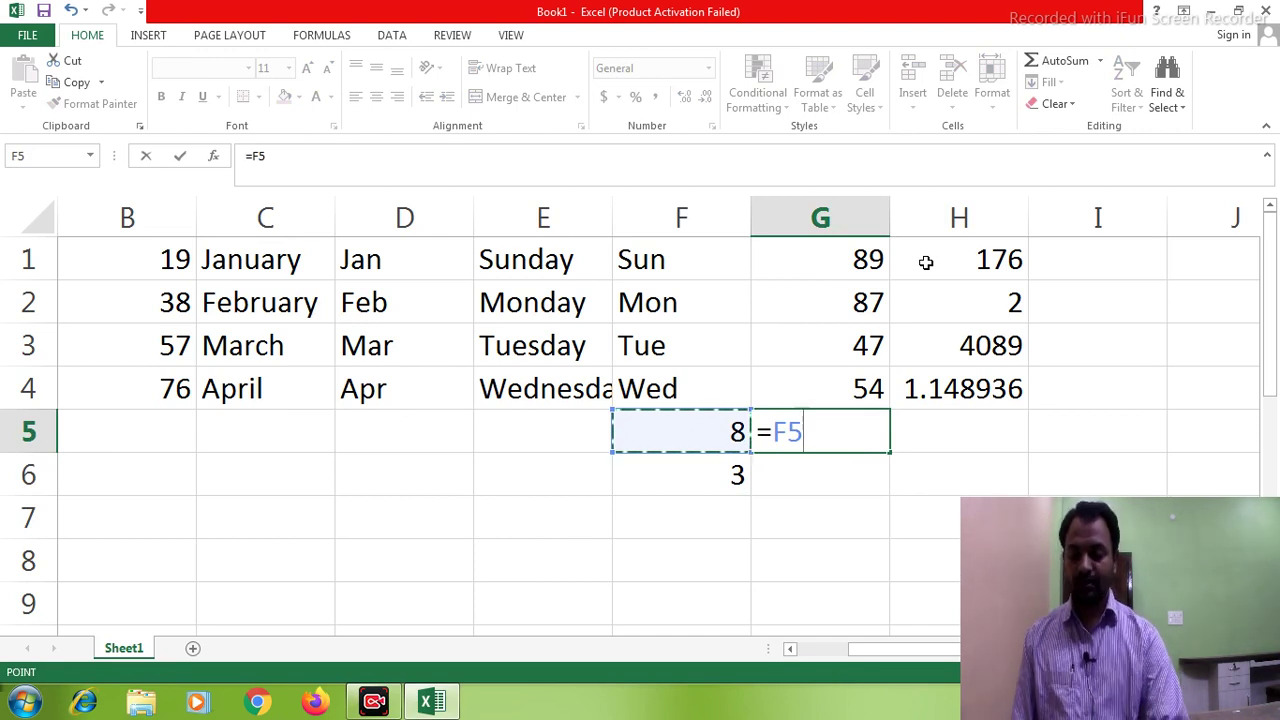
text(^)
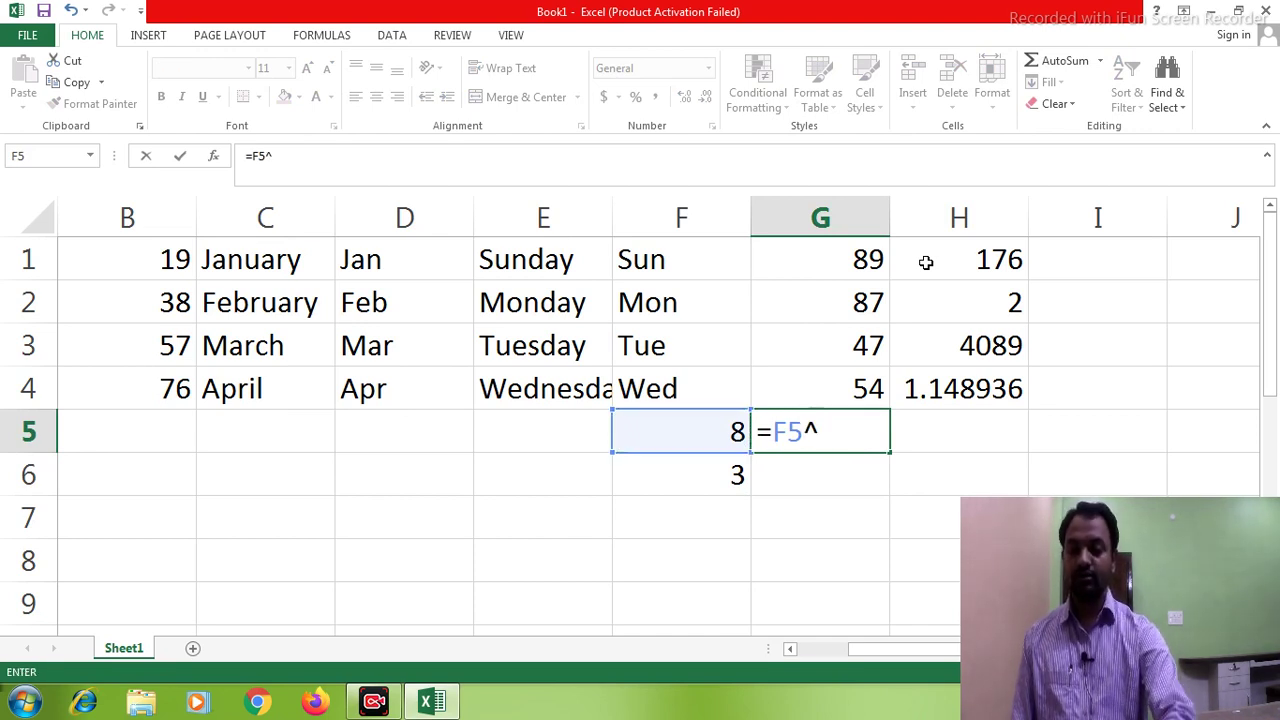
key(Left)
key(Down)
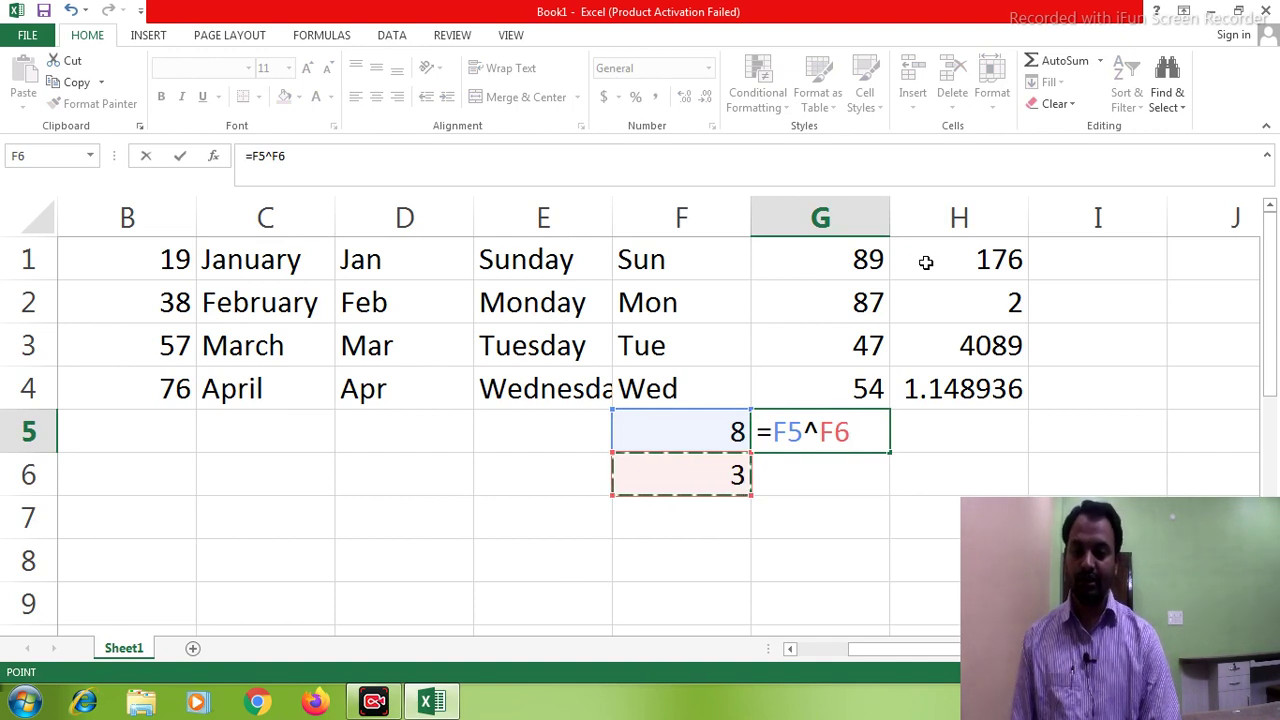
key(Return)
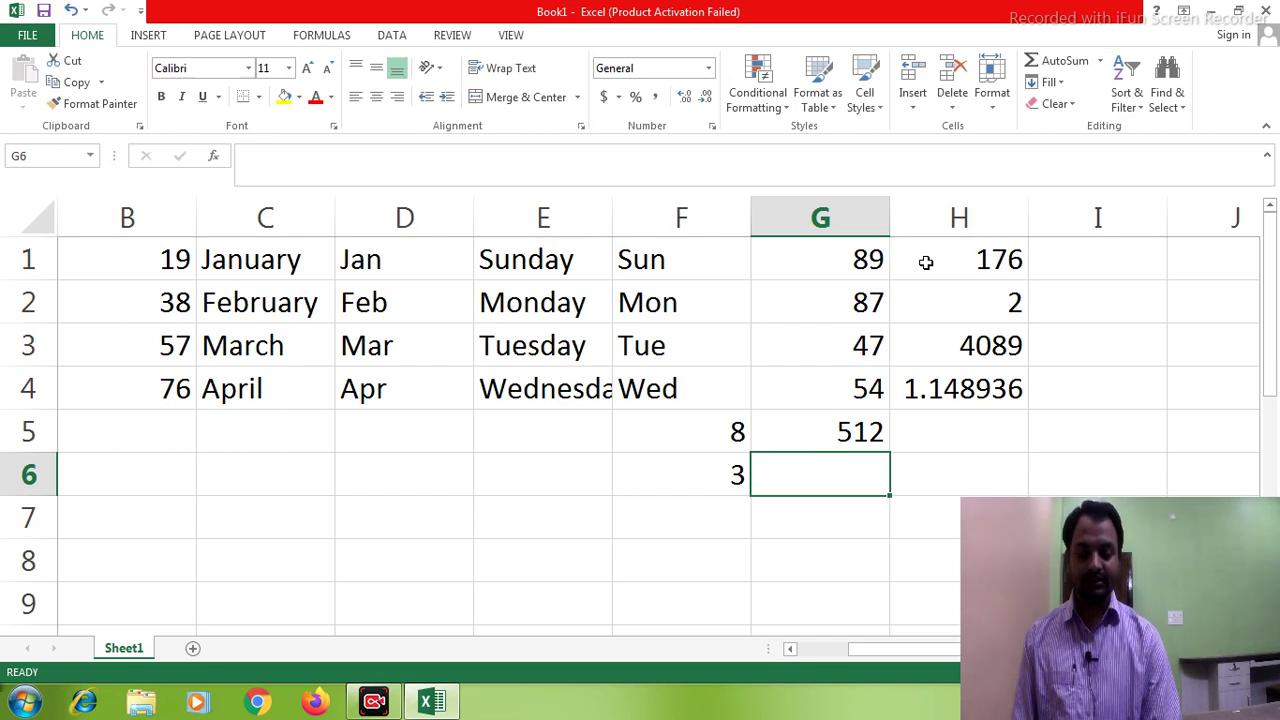
Step: Enter =F5*F6% in G6, showing 0.24
text(=)
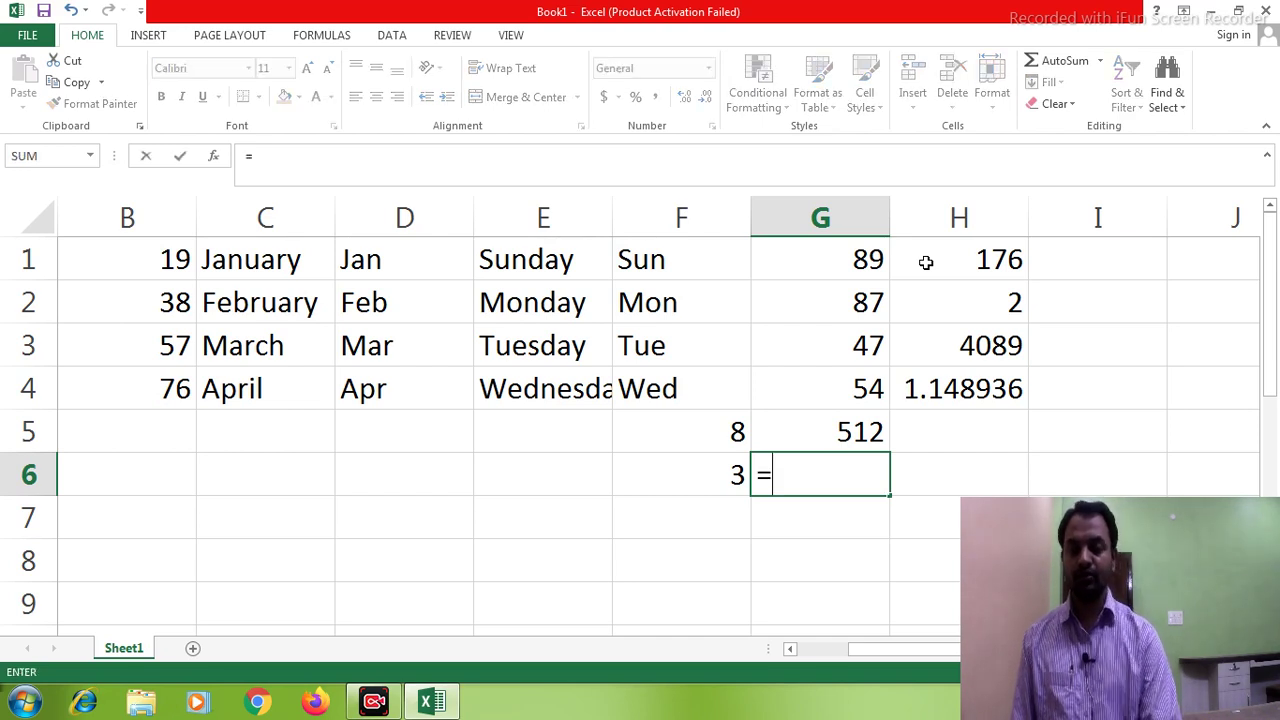
key(Left)
key(Up)
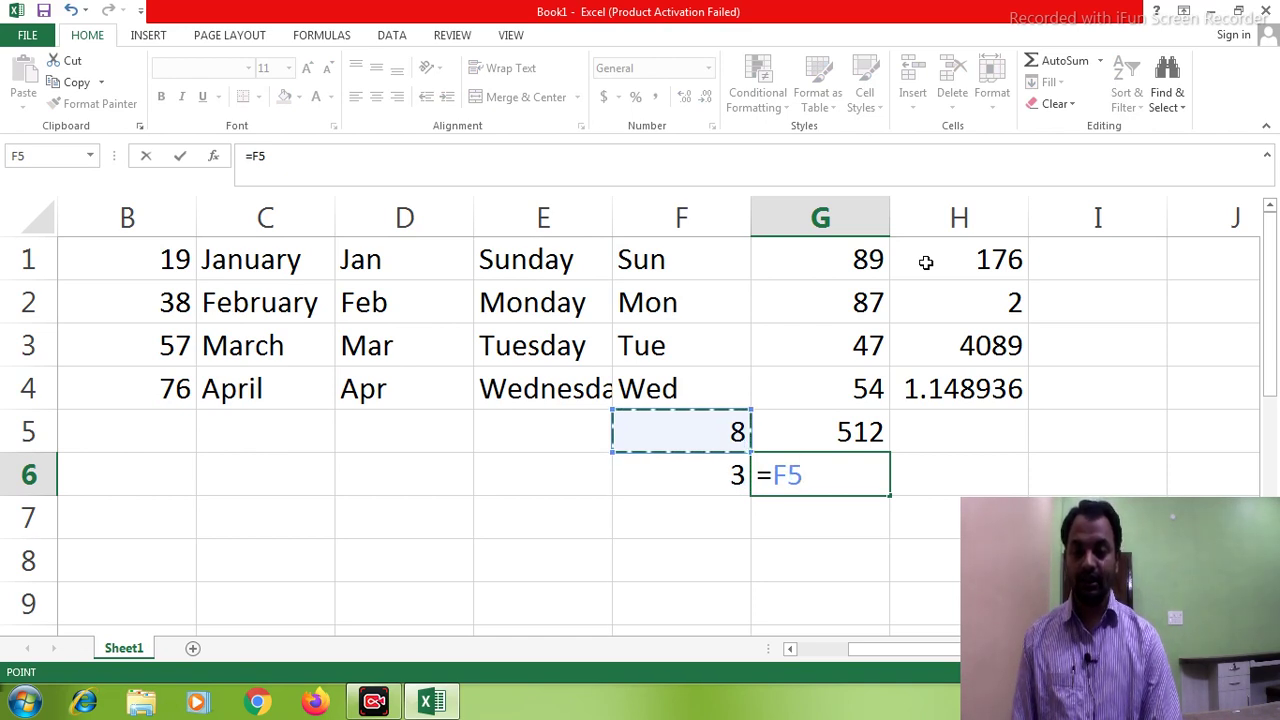
text(*)
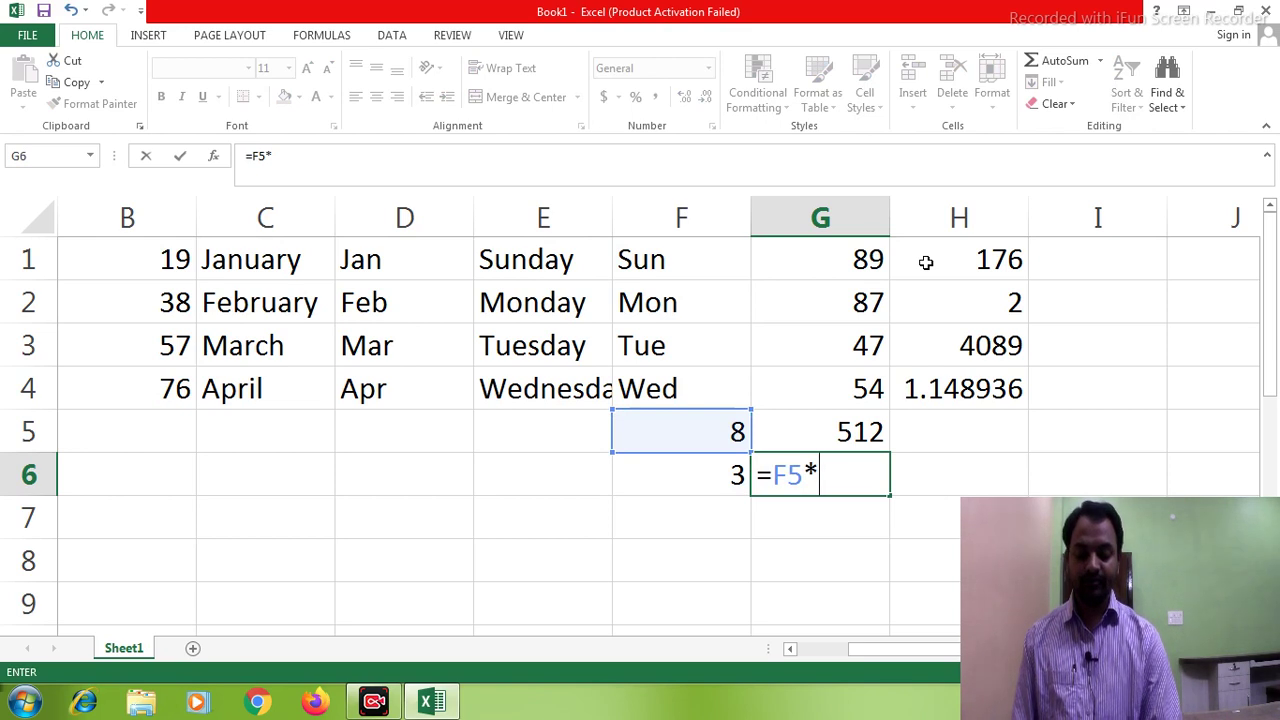
key(Left)
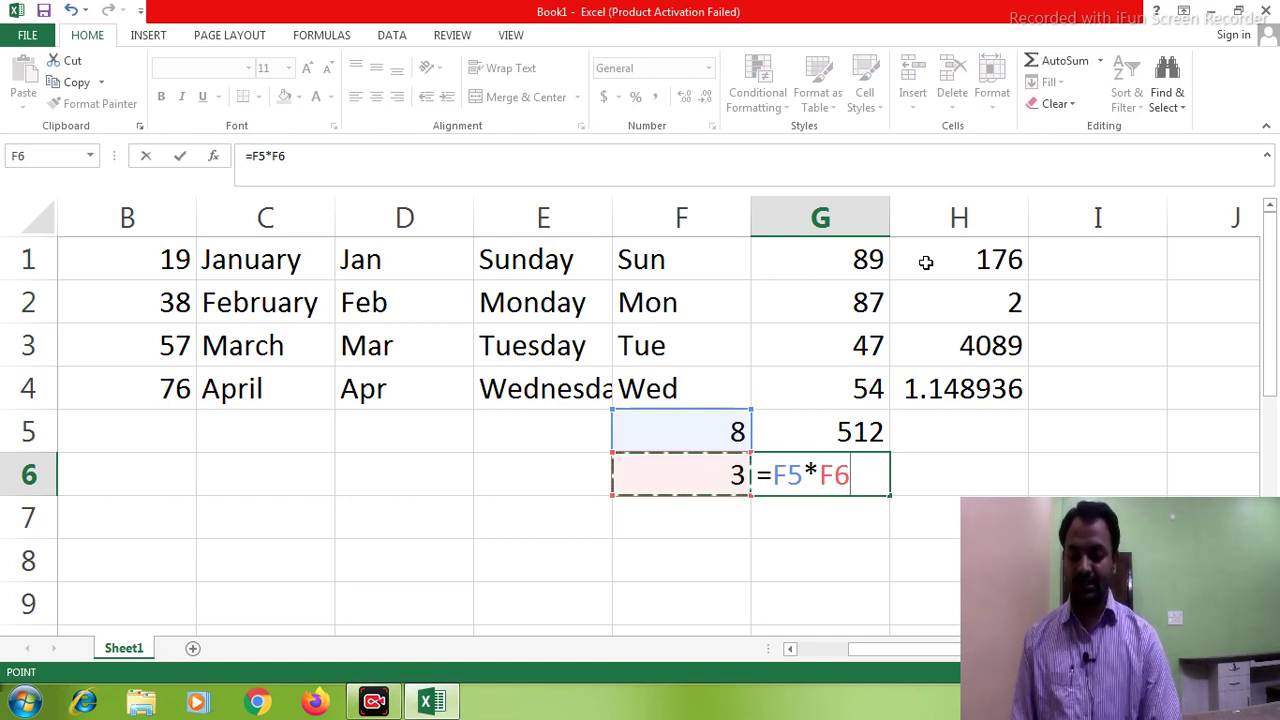
text(%)
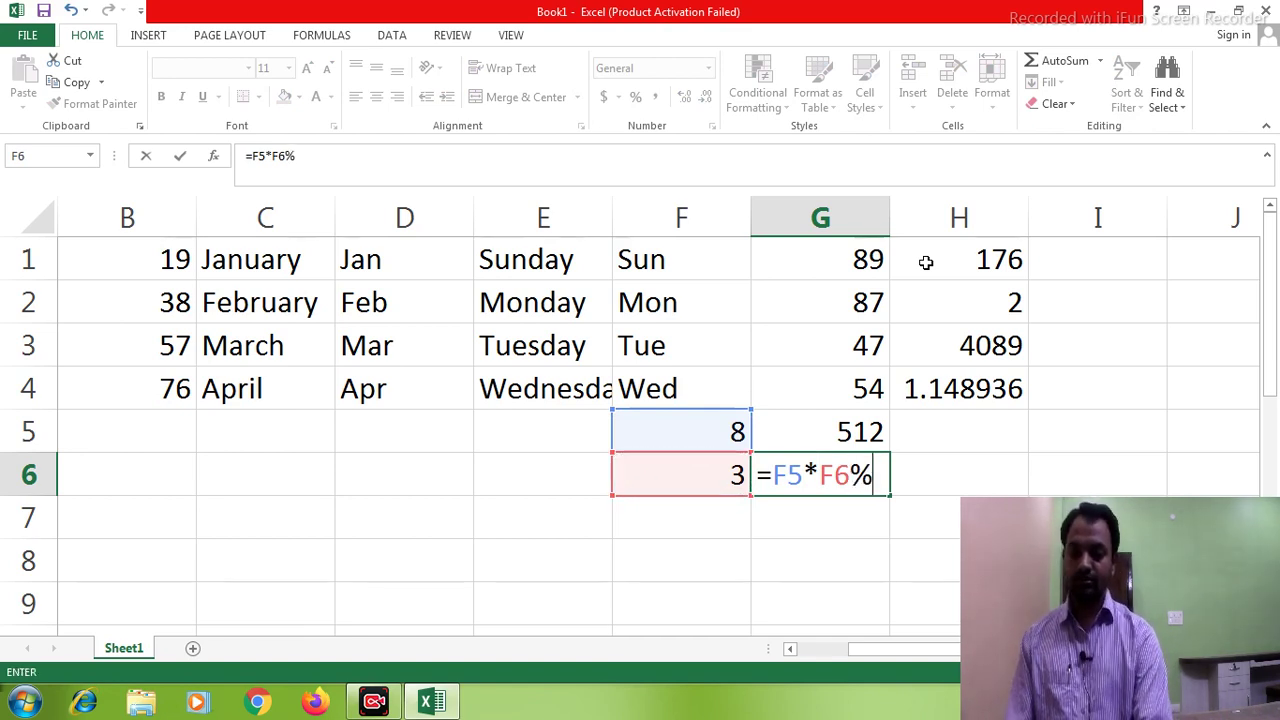
key(Return)
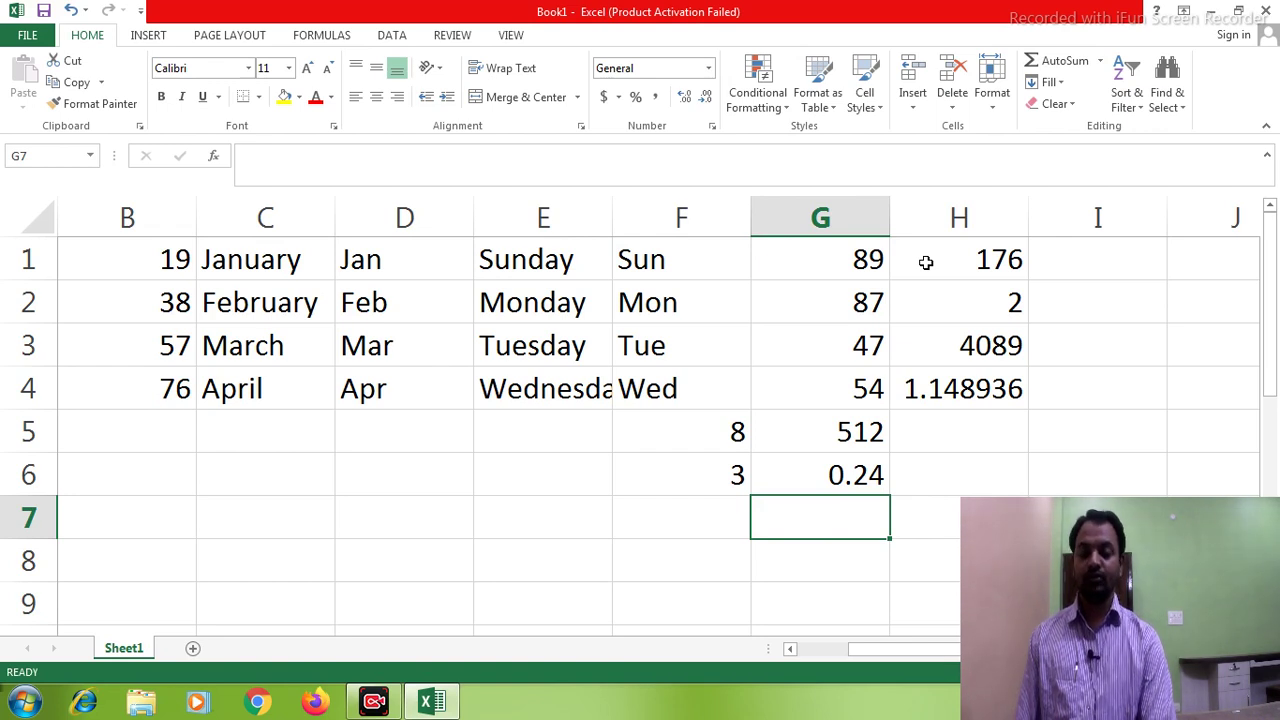
Step: Enter =SUM(G1:G6) in G7, giving 789.24, then begin =AVERAGE( in G8
text(=)
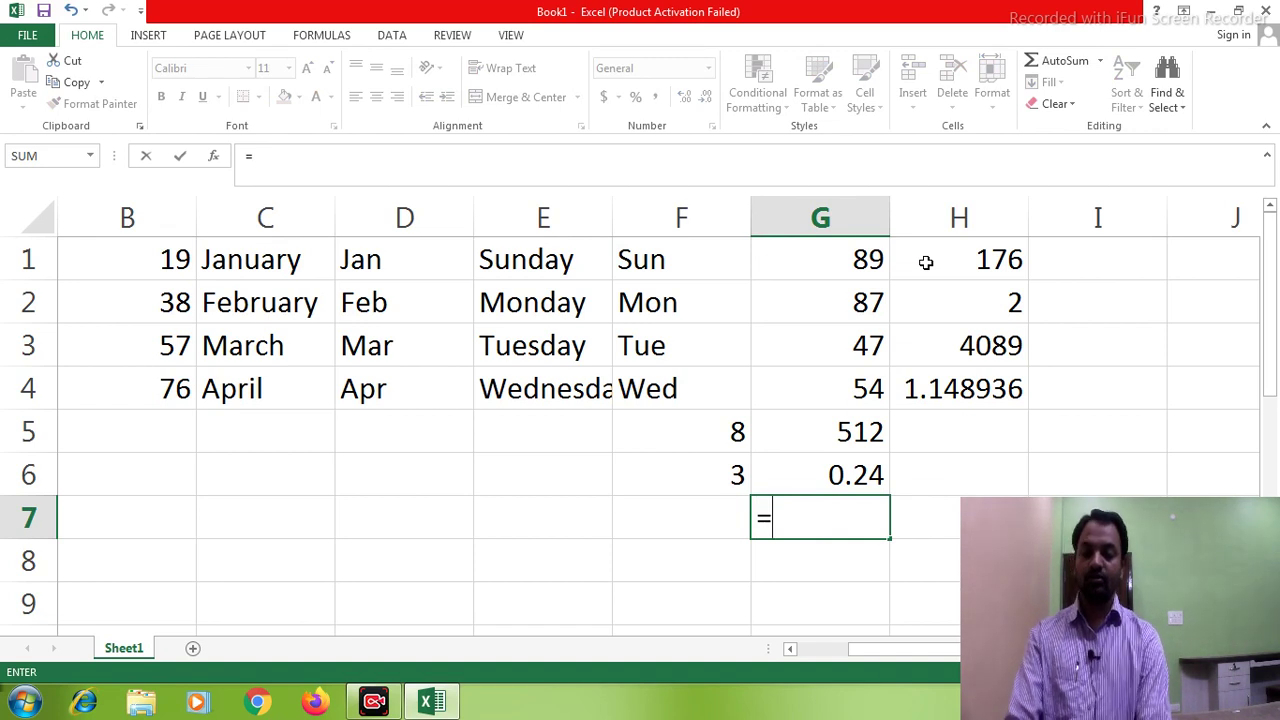
text(su)
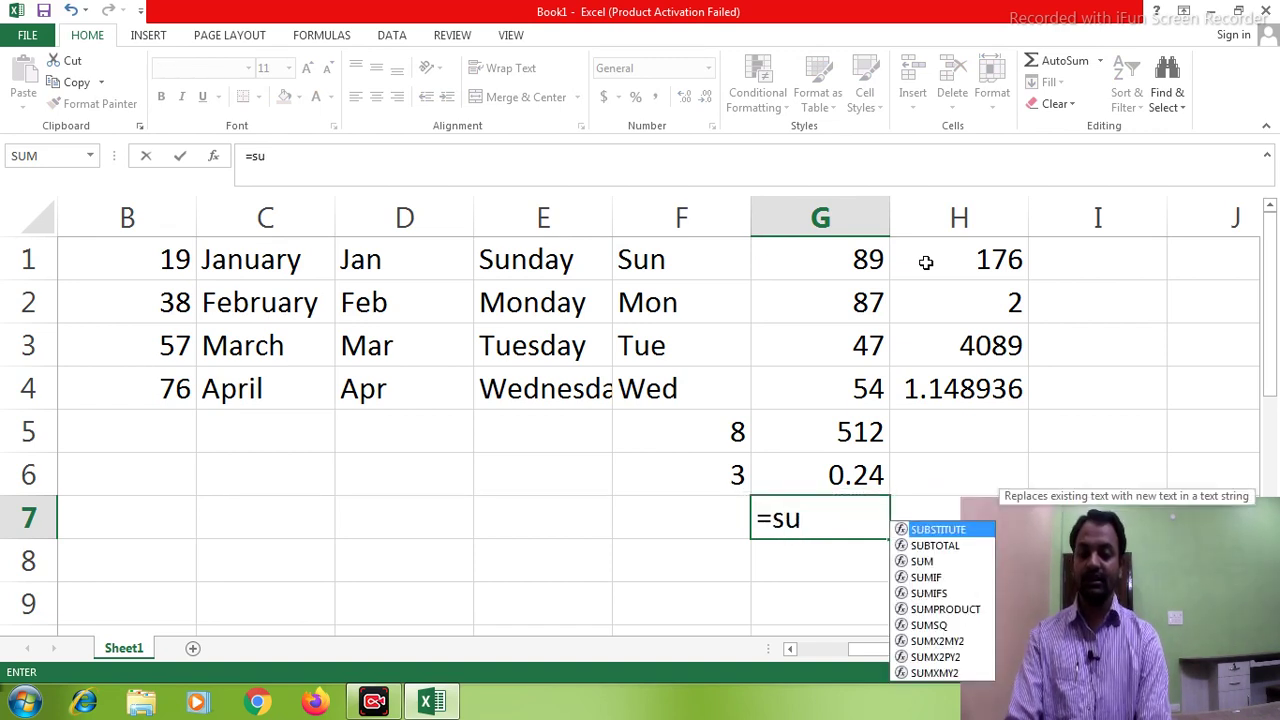
text(m)
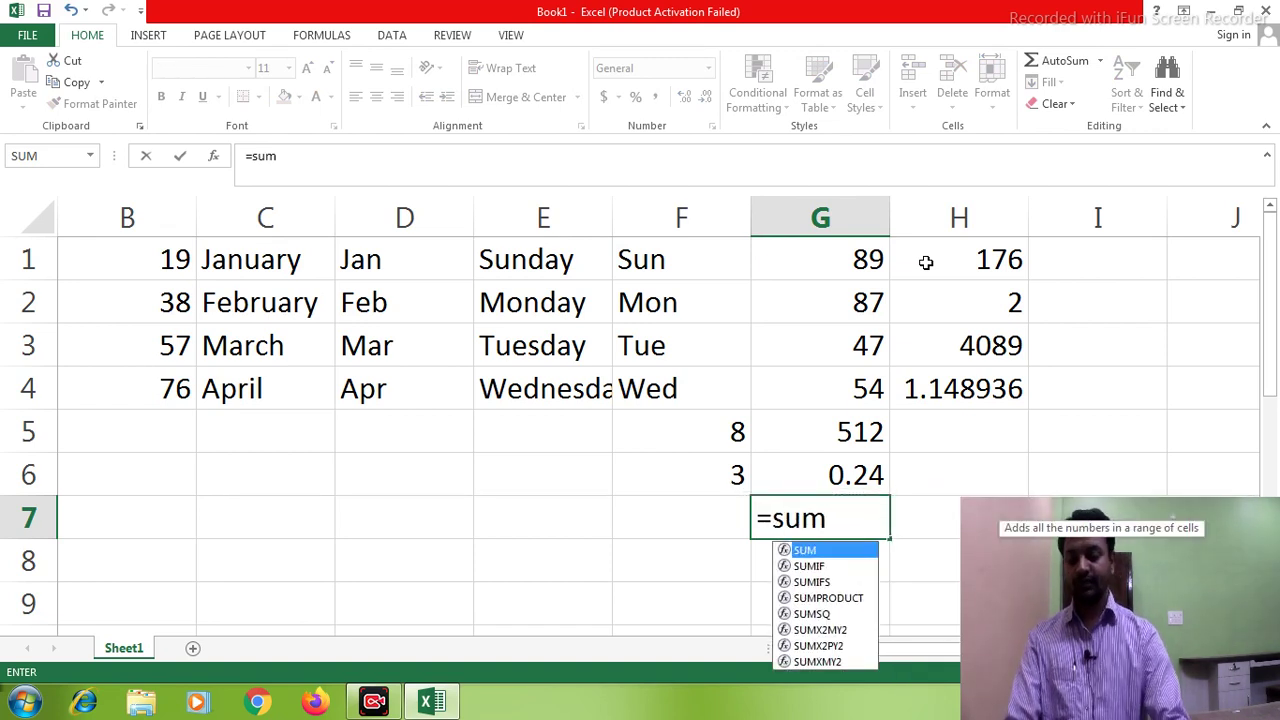
text(()
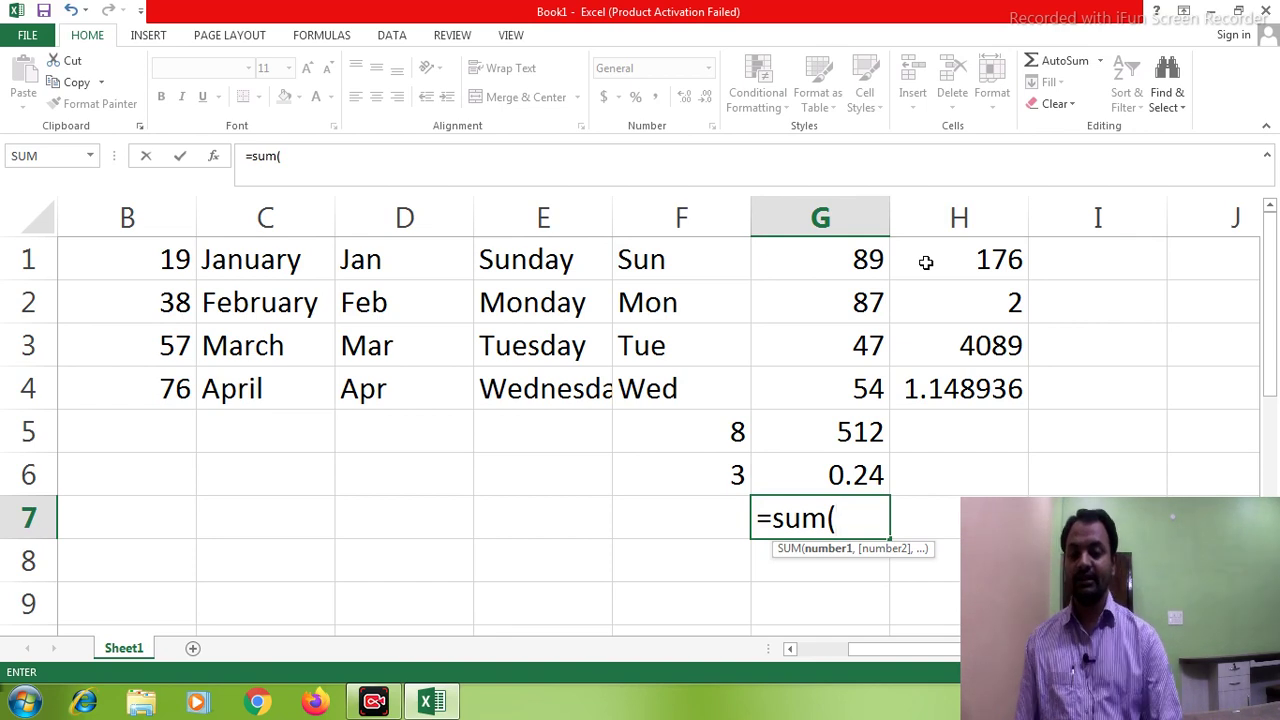
click(869, 263)
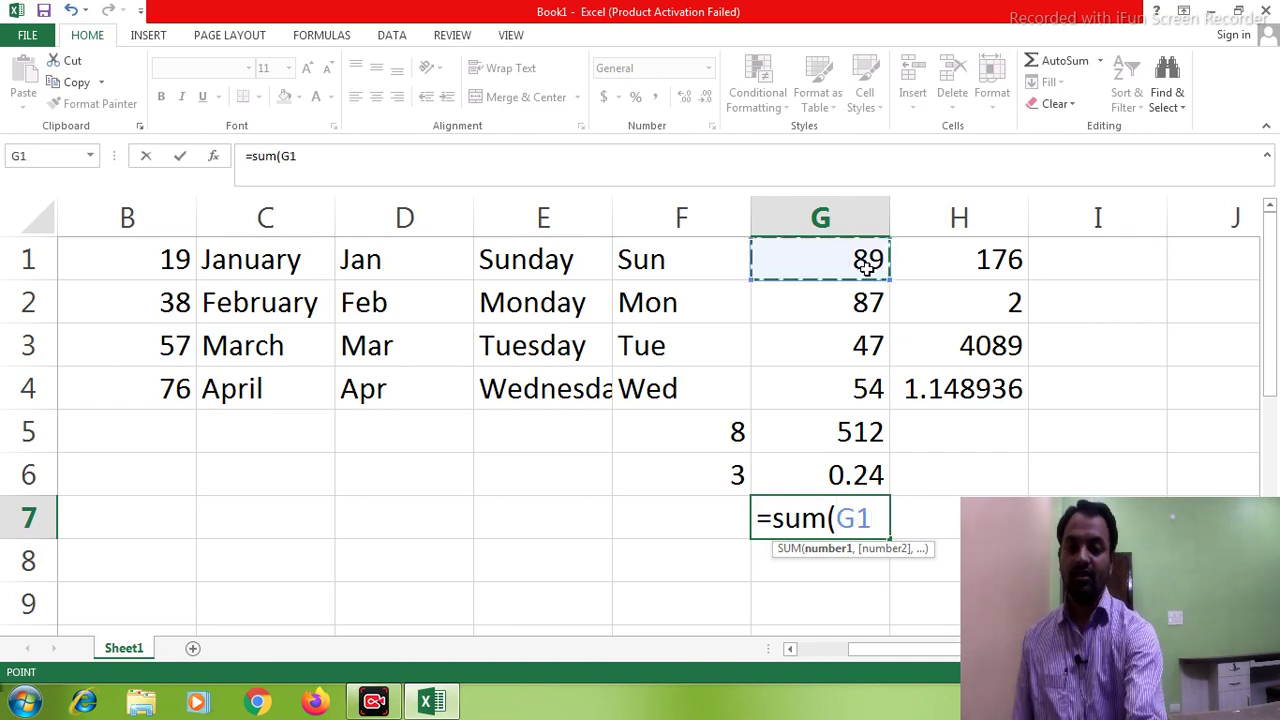
drag(866, 263, 862, 347)
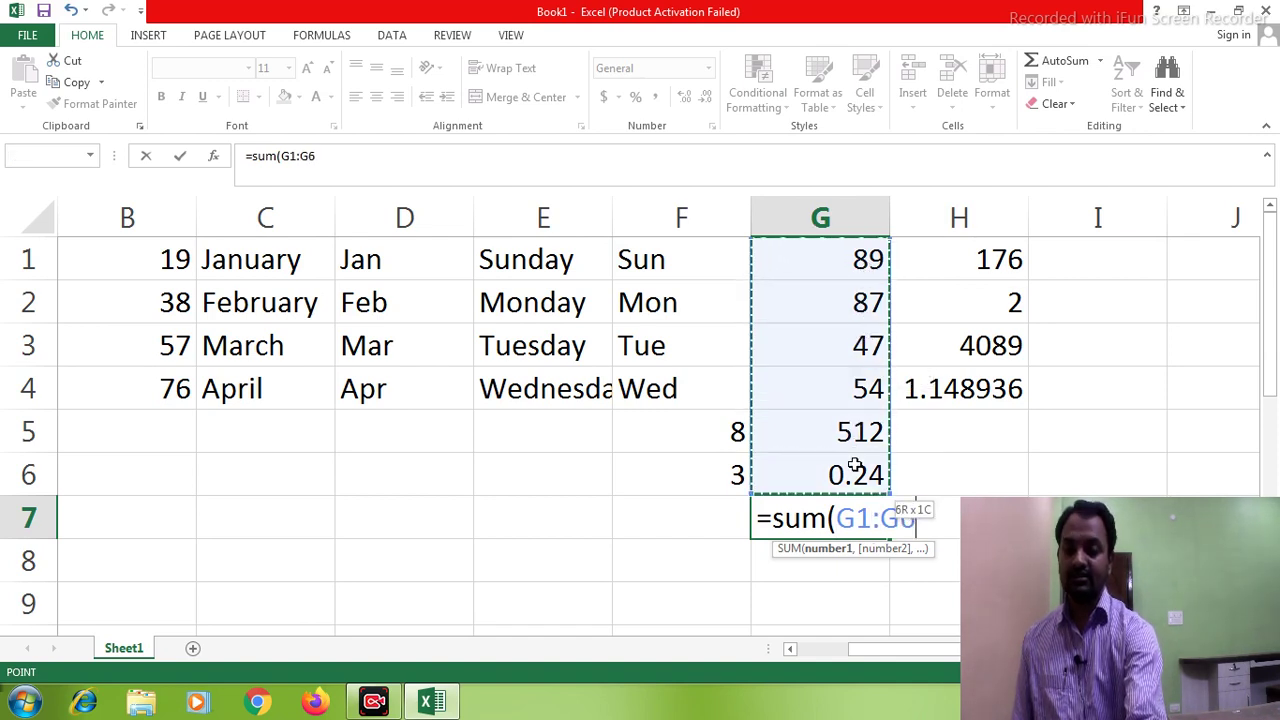
drag(862, 347, 855, 472)
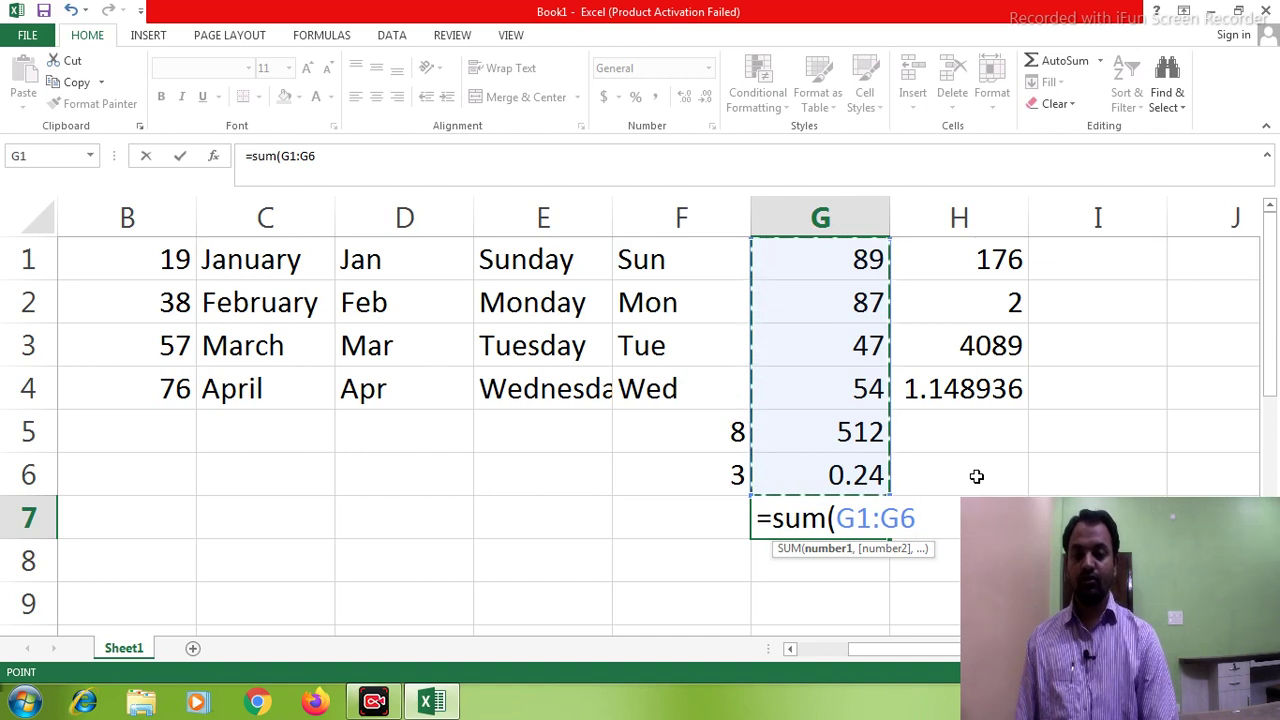
text())
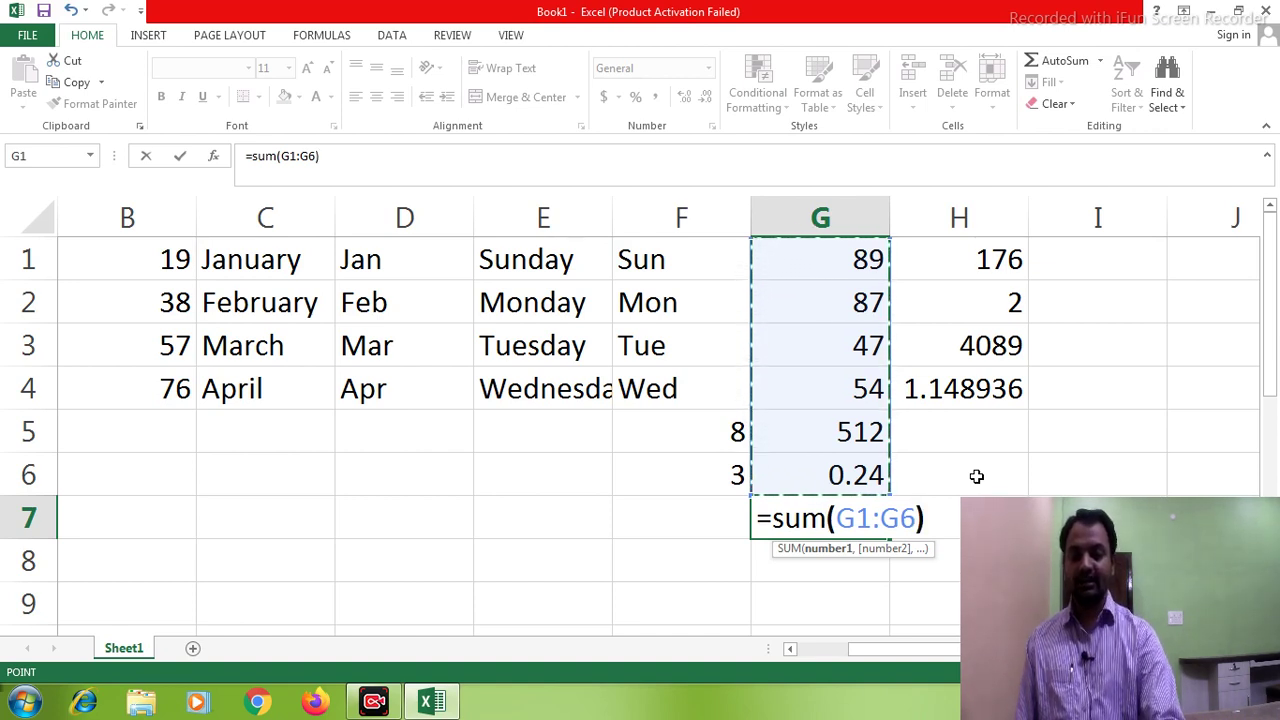
key(Return)
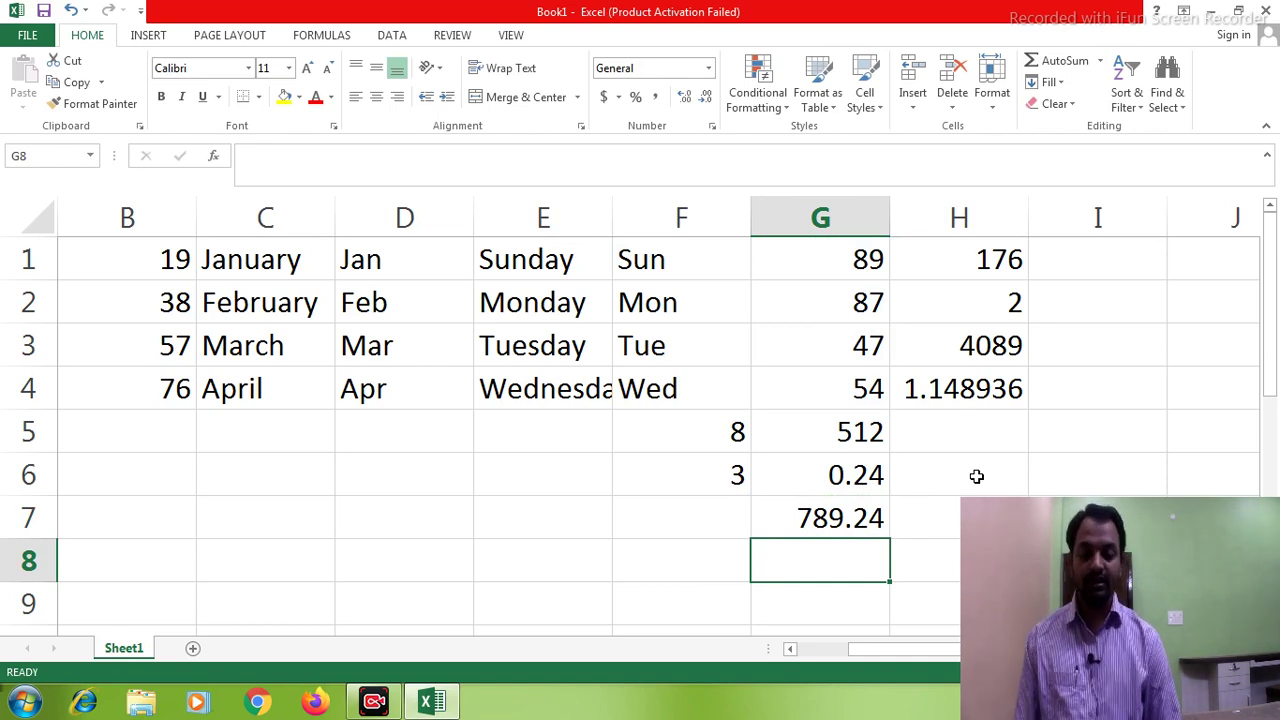
text(=)
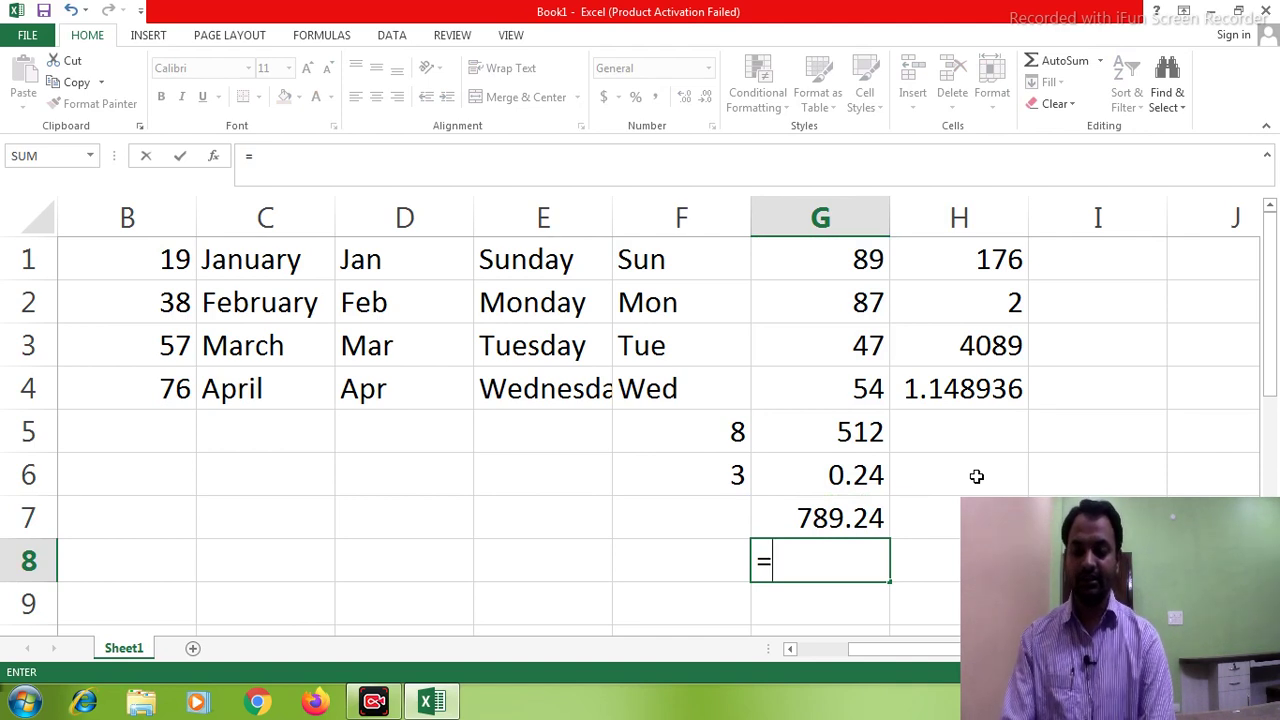
text(av)
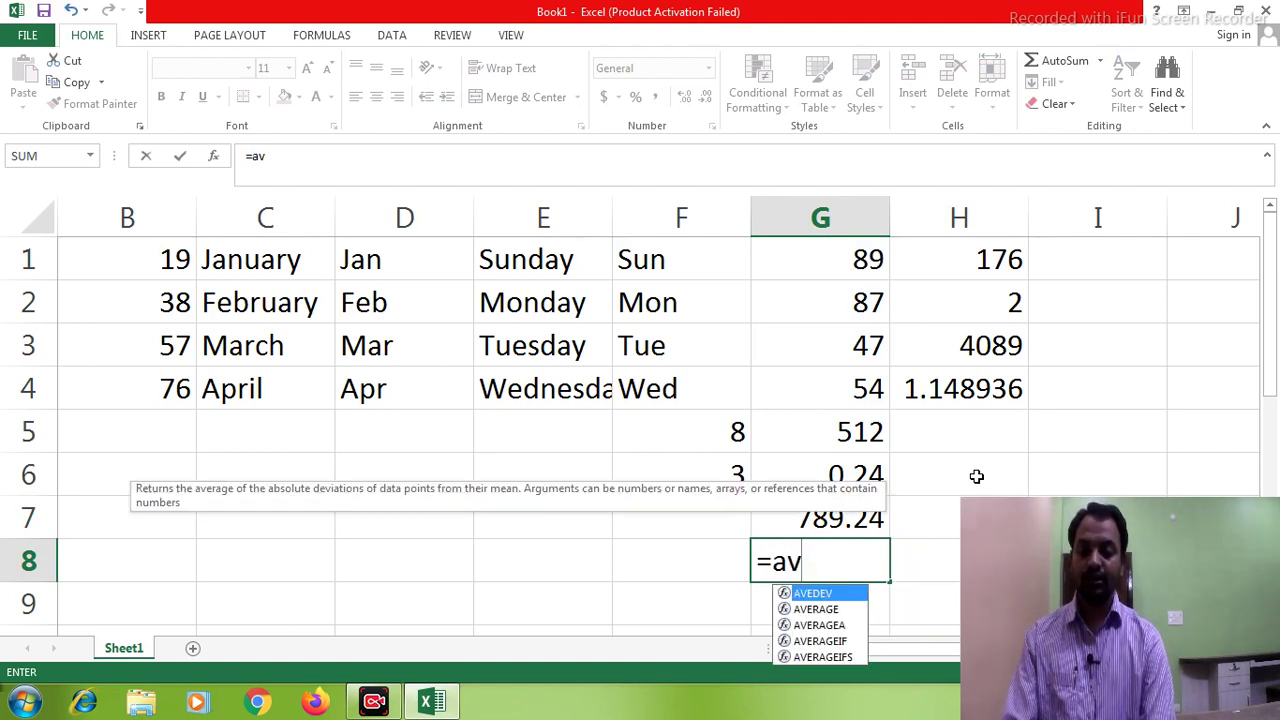
text(era)
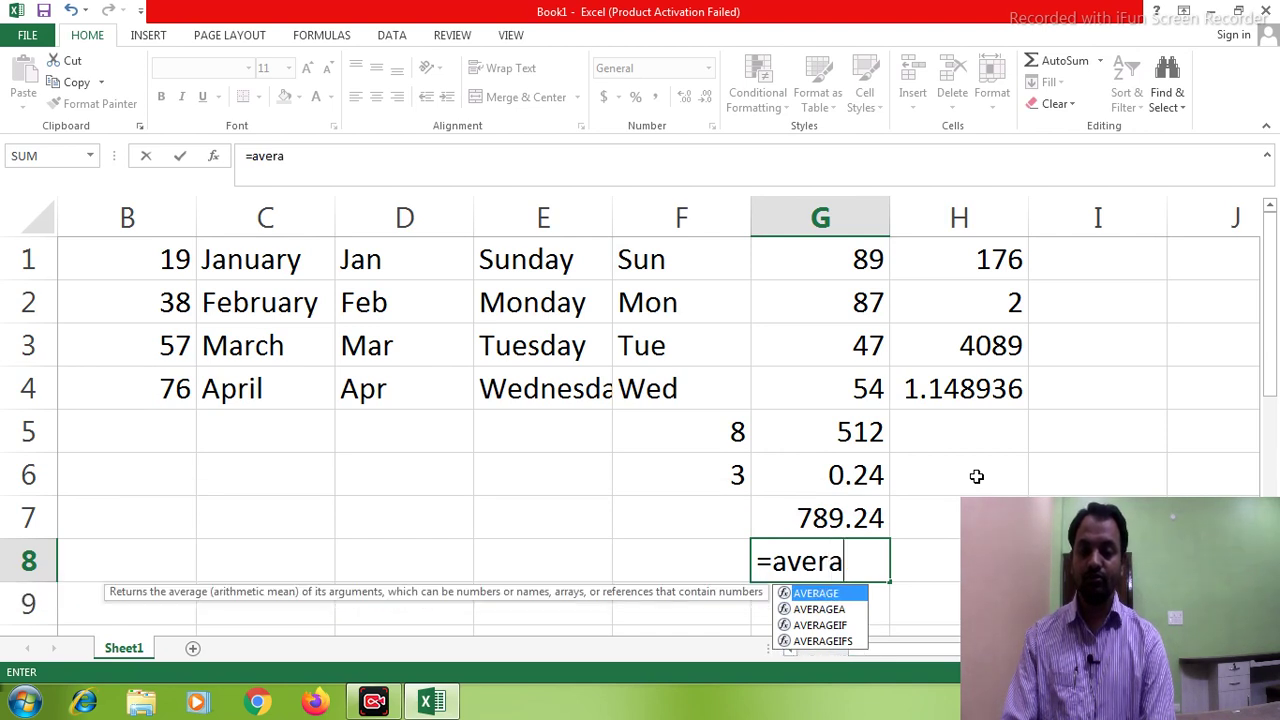
text(ge)
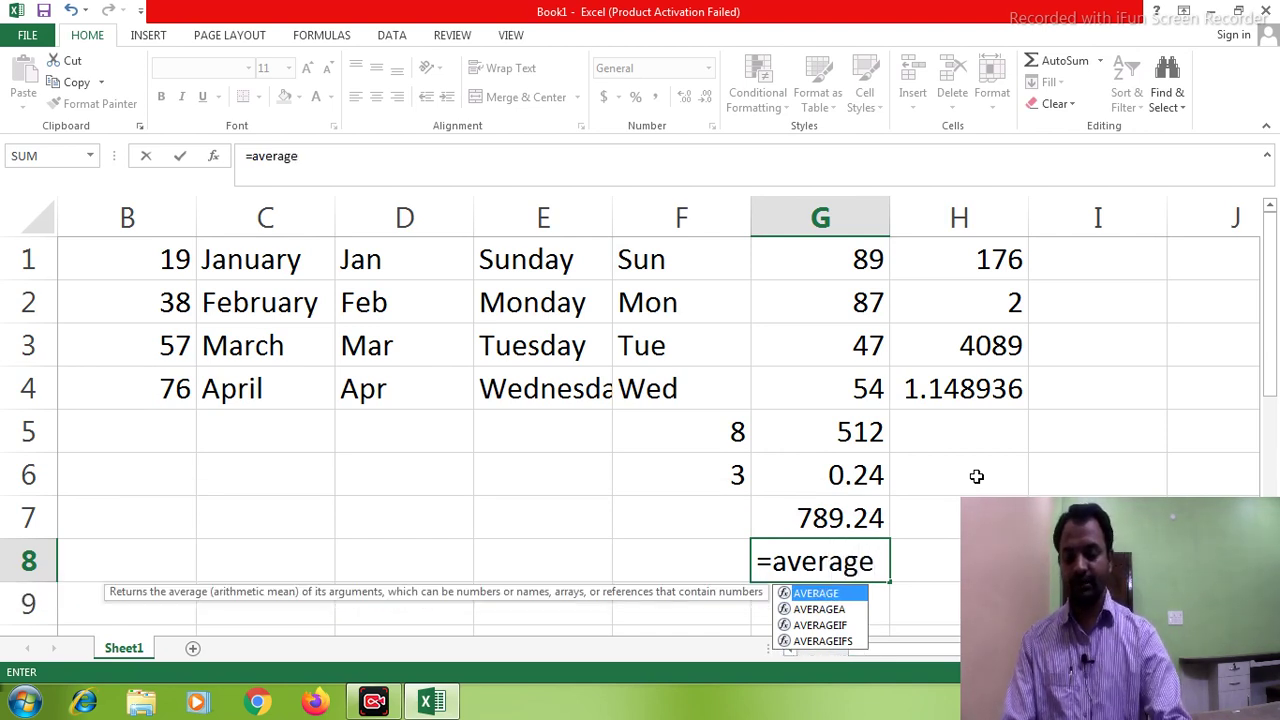
text(()
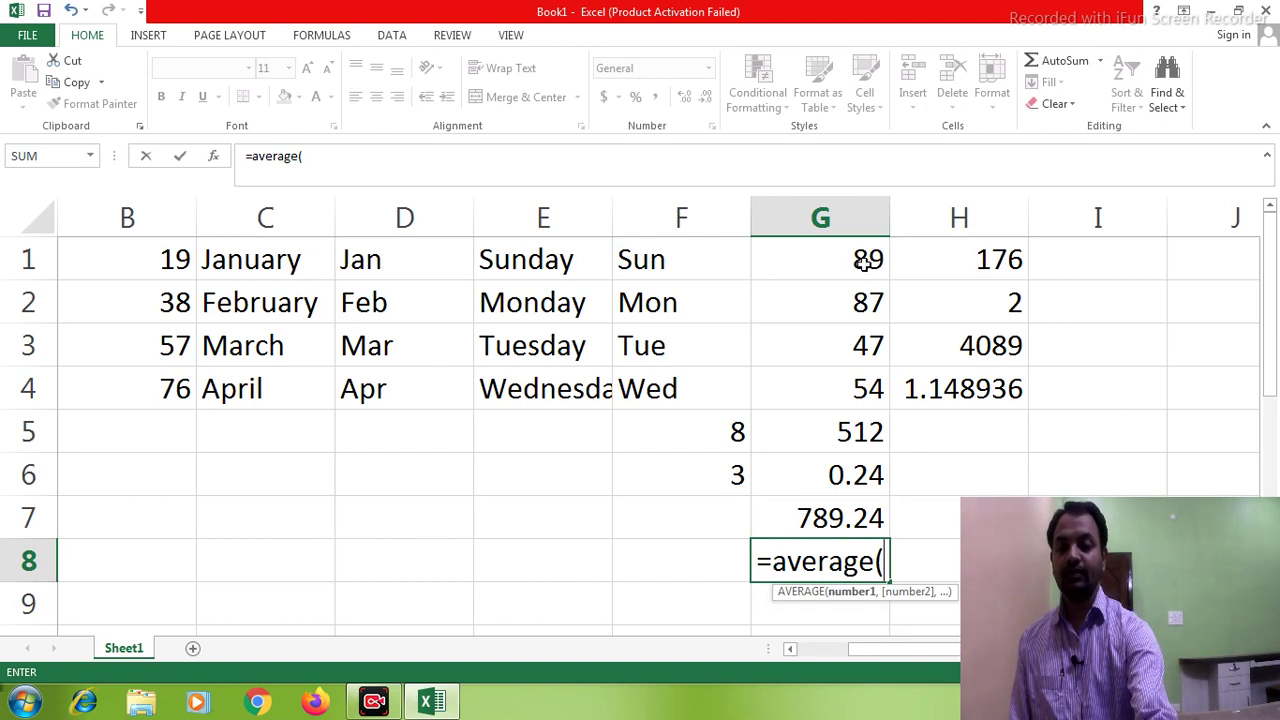
Step: Complete =AVERAGE(G1:G3) in G8, giving 74.33333
drag(862, 262, 852, 336)
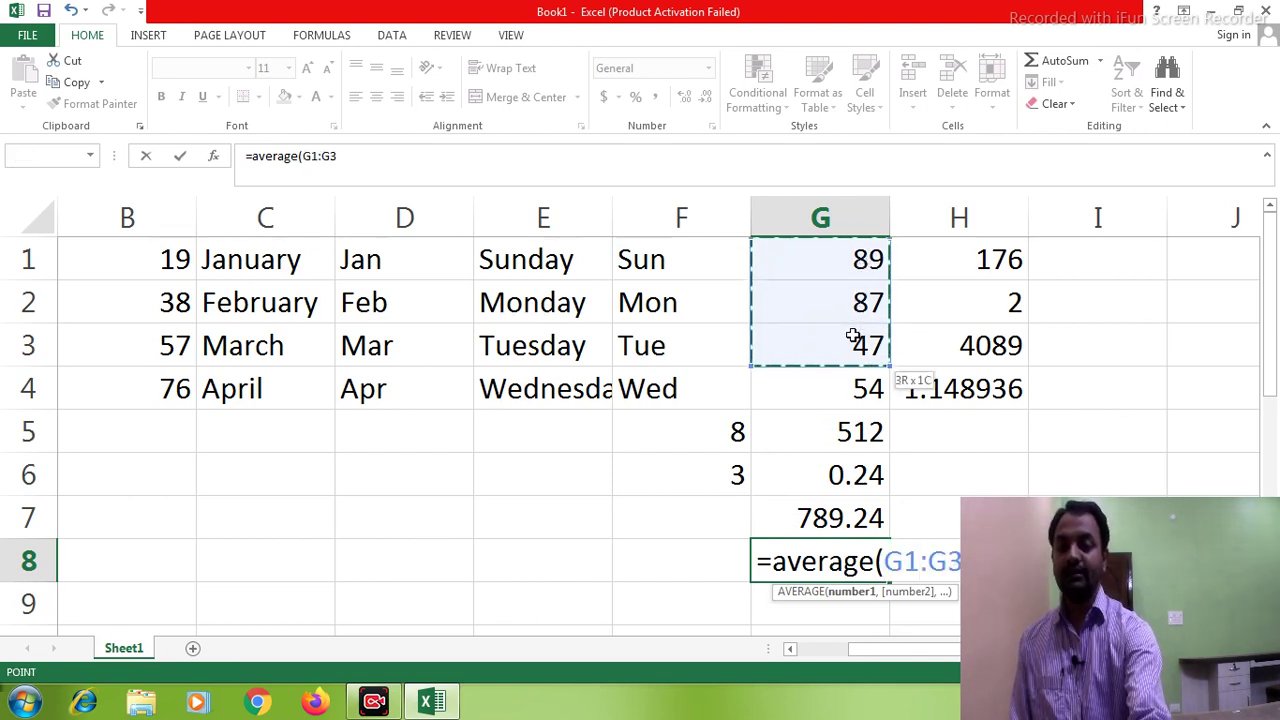
drag(852, 336, 852, 336)
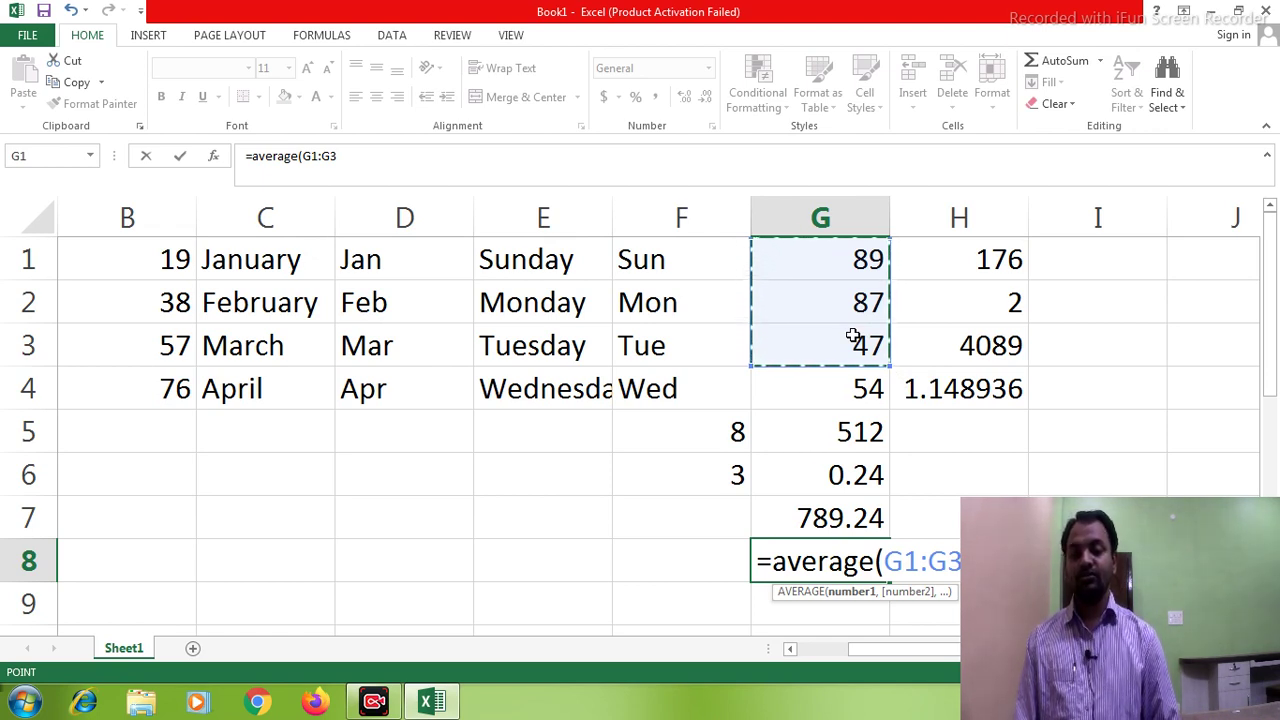
text())
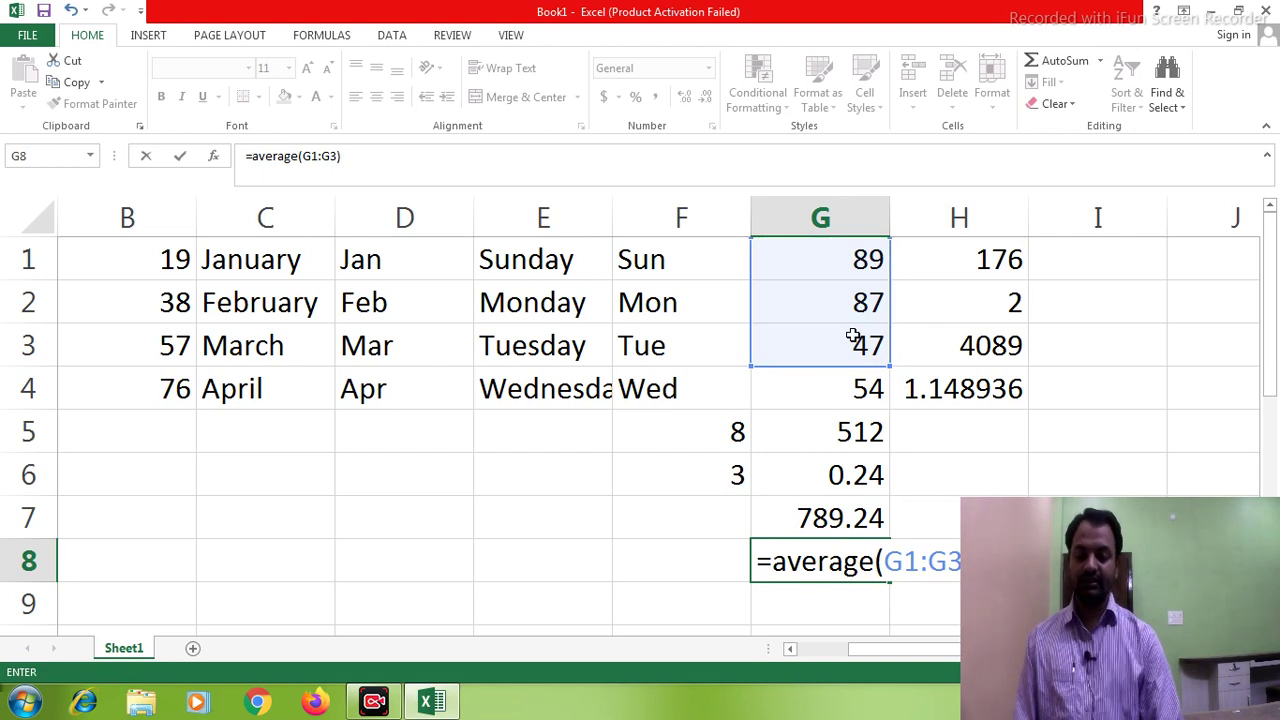
key(Return)
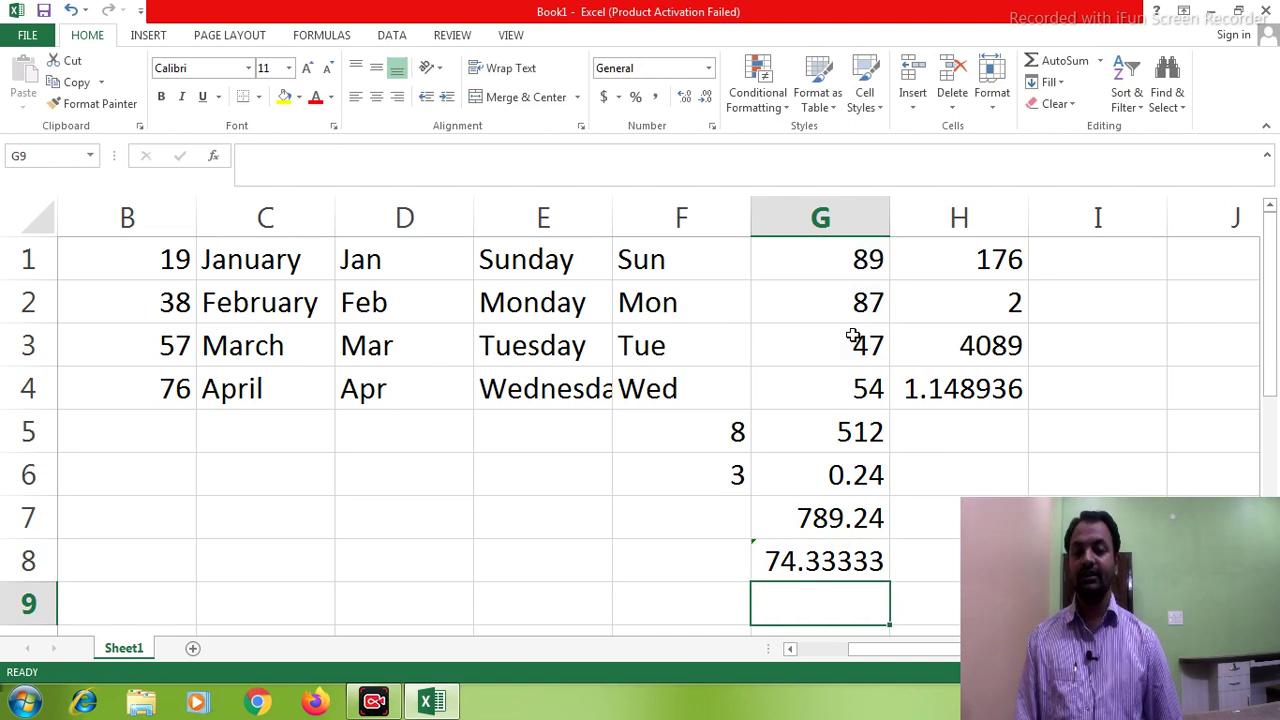
key(Left)
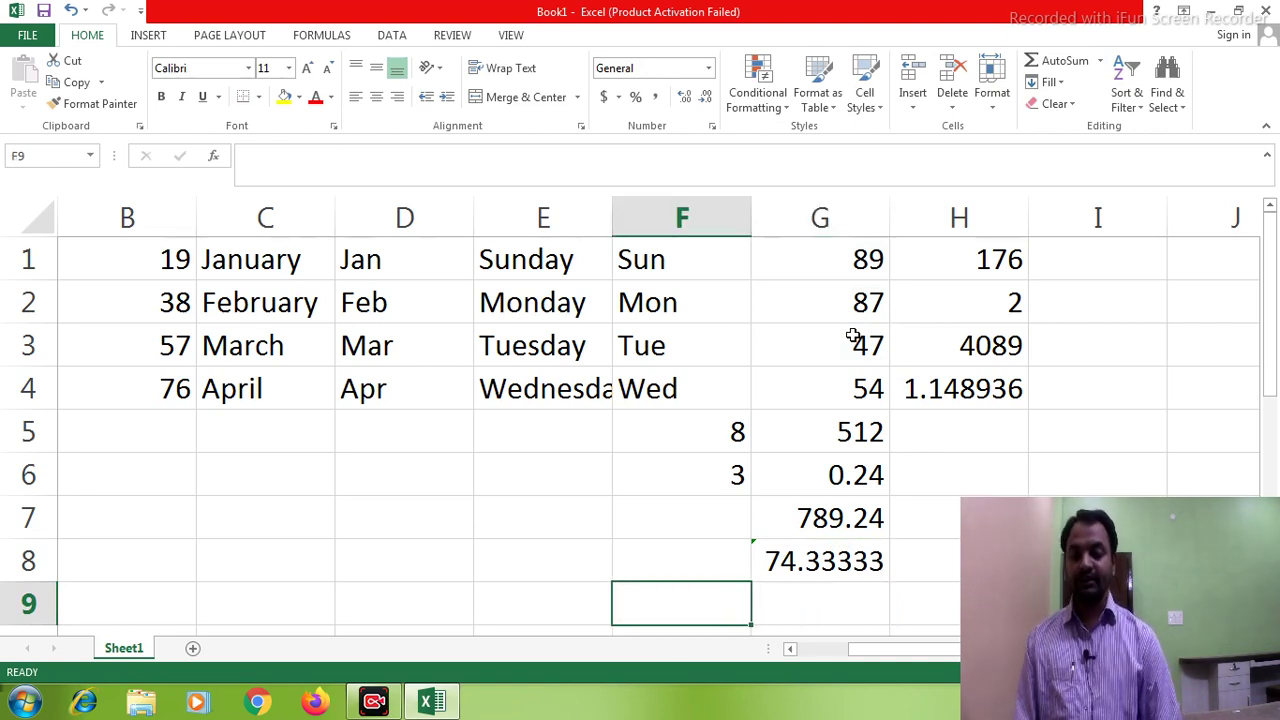
Step: Enter =SUMIF(G1:G5,">=80") in F7, giving 688
key(Up)
key(Up)
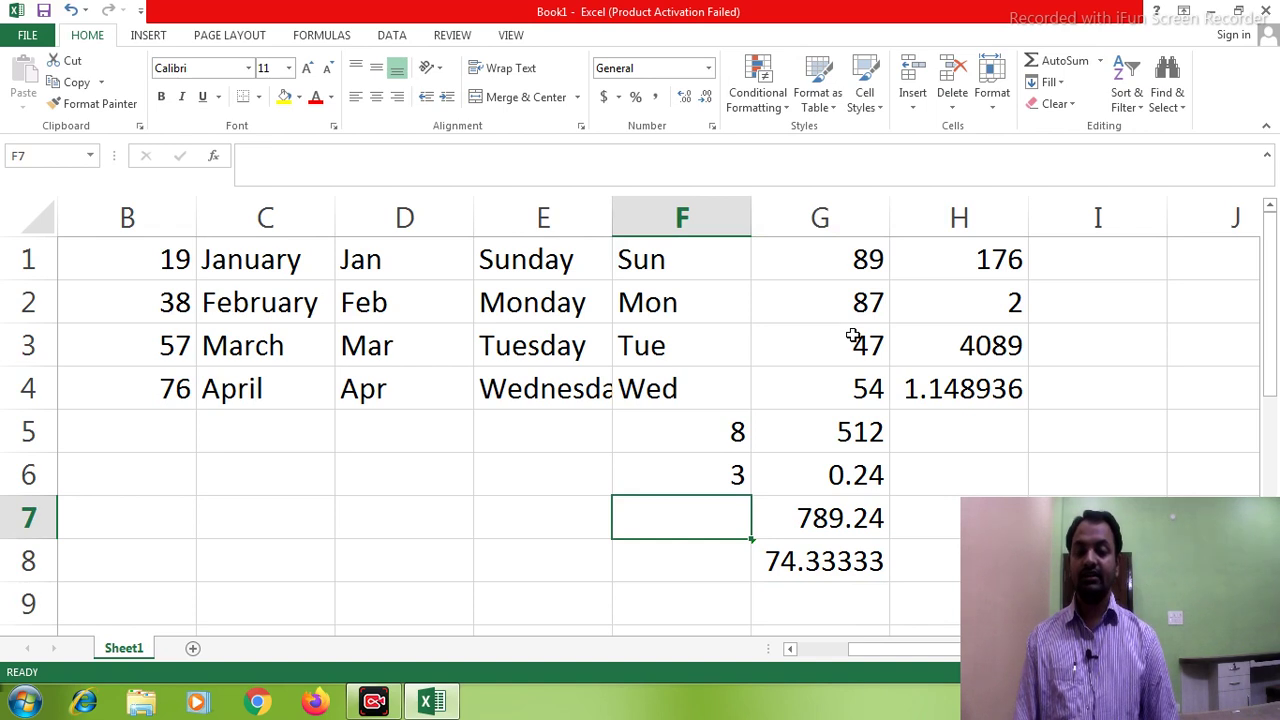
text(=)
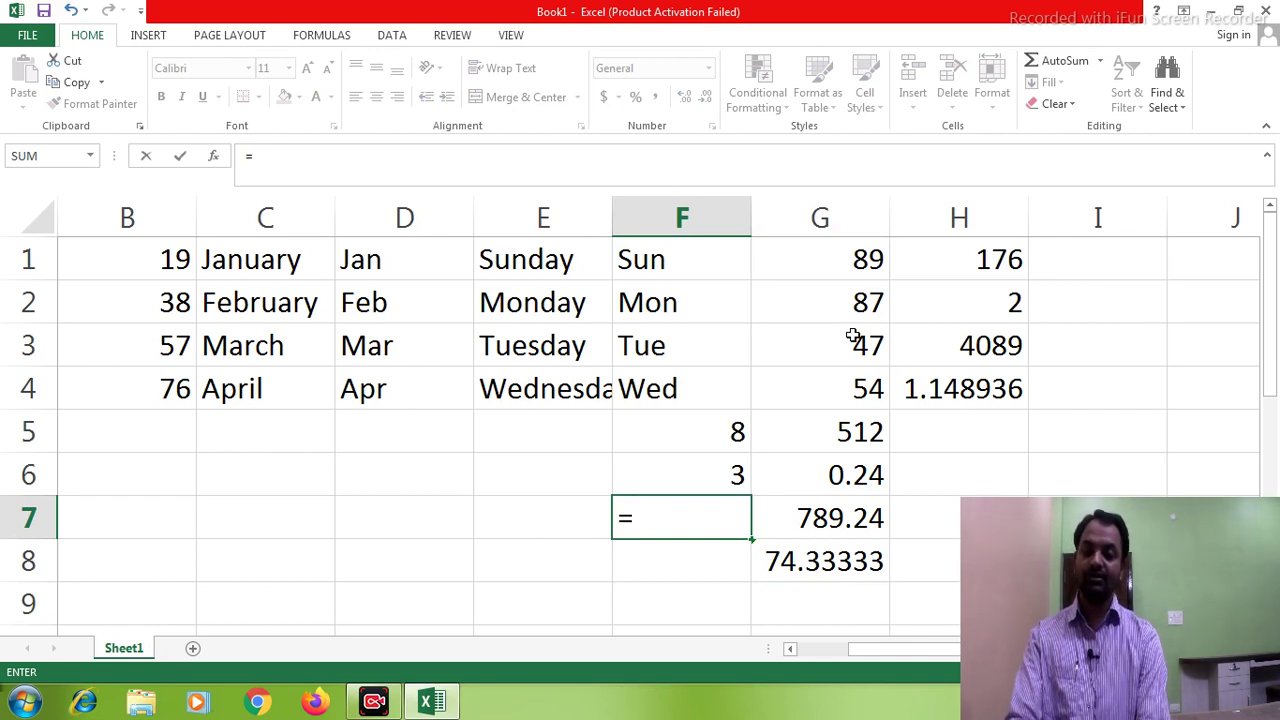
text(sumif)
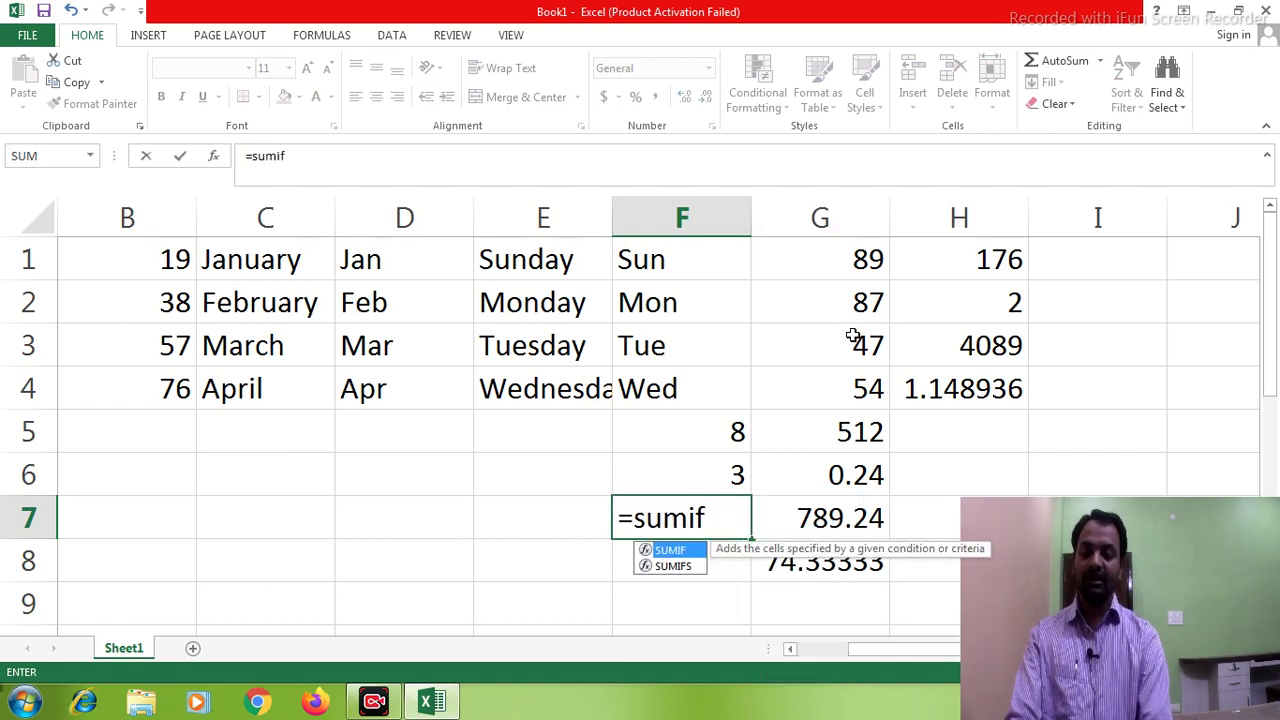
text(()
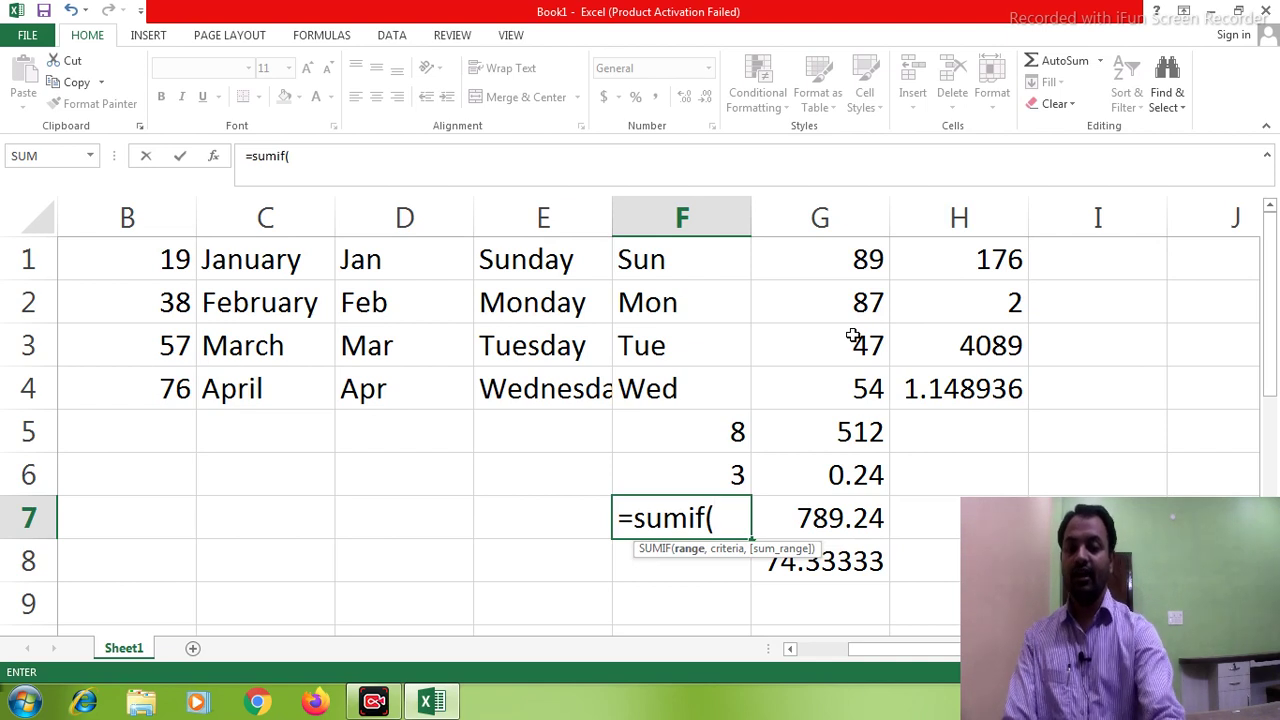
click(857, 267)
drag(855, 273, 844, 422)
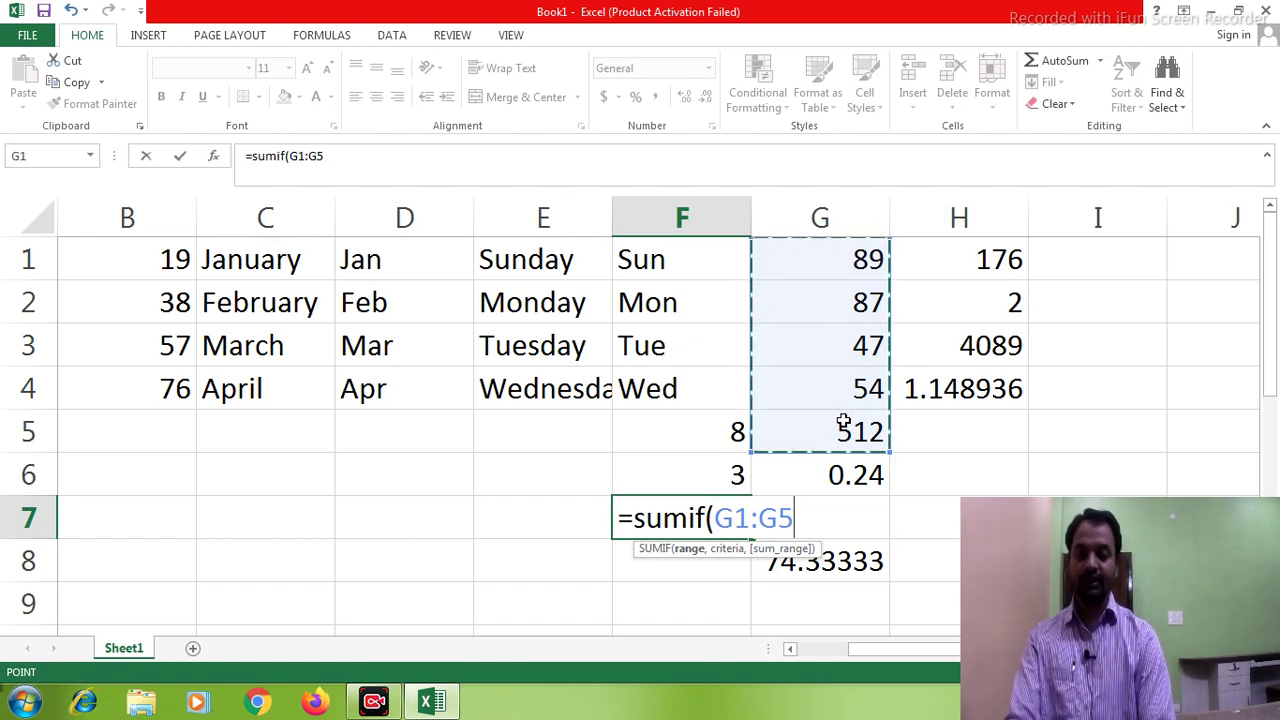
text(,)
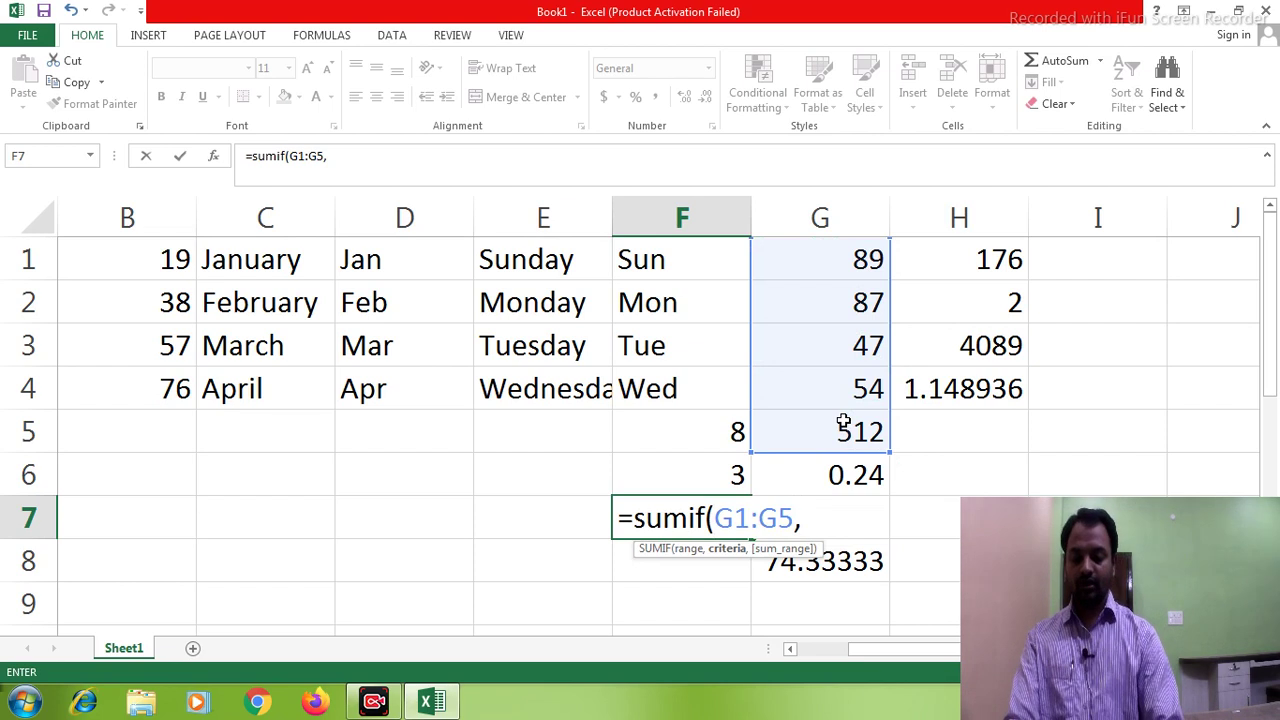
text(")
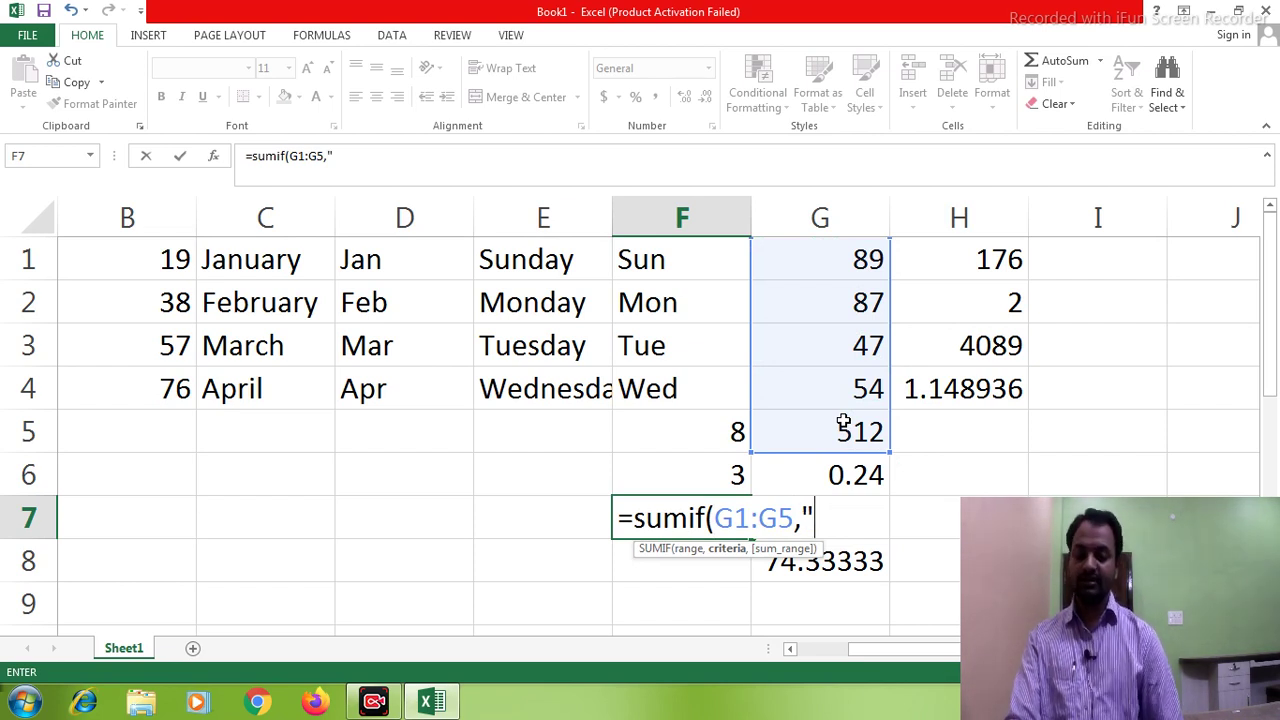
text(>)
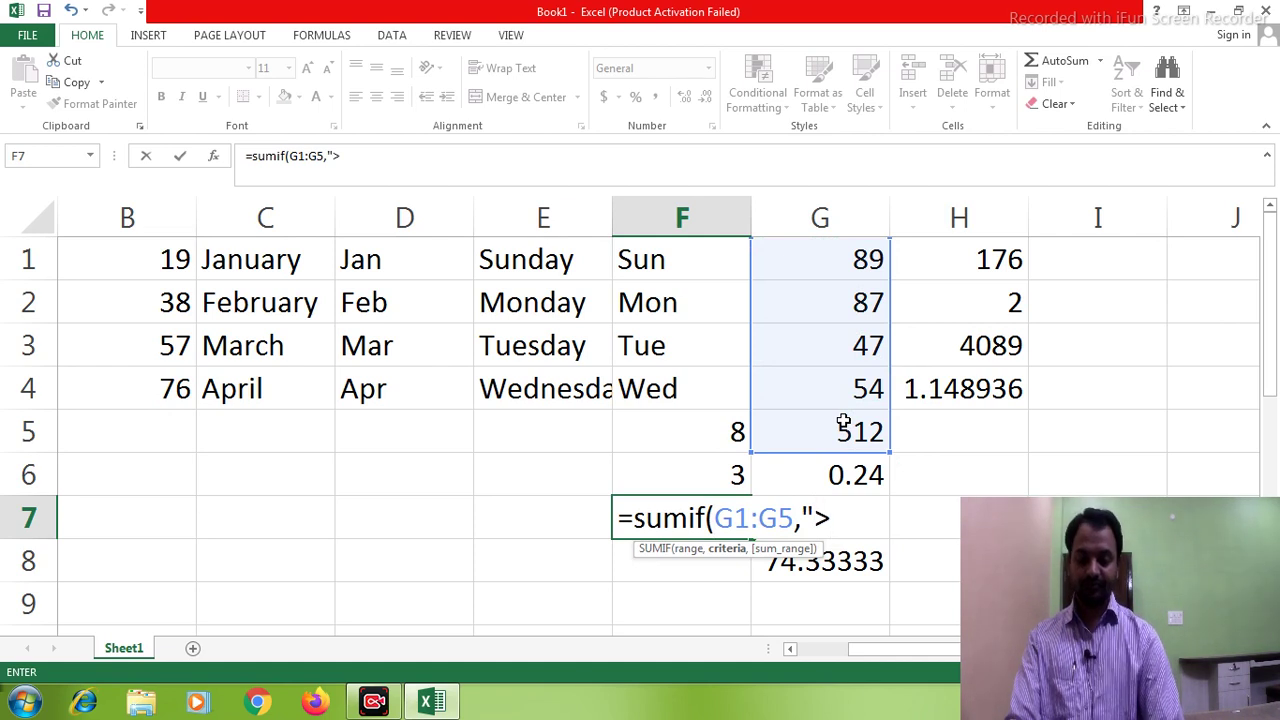
text(=)
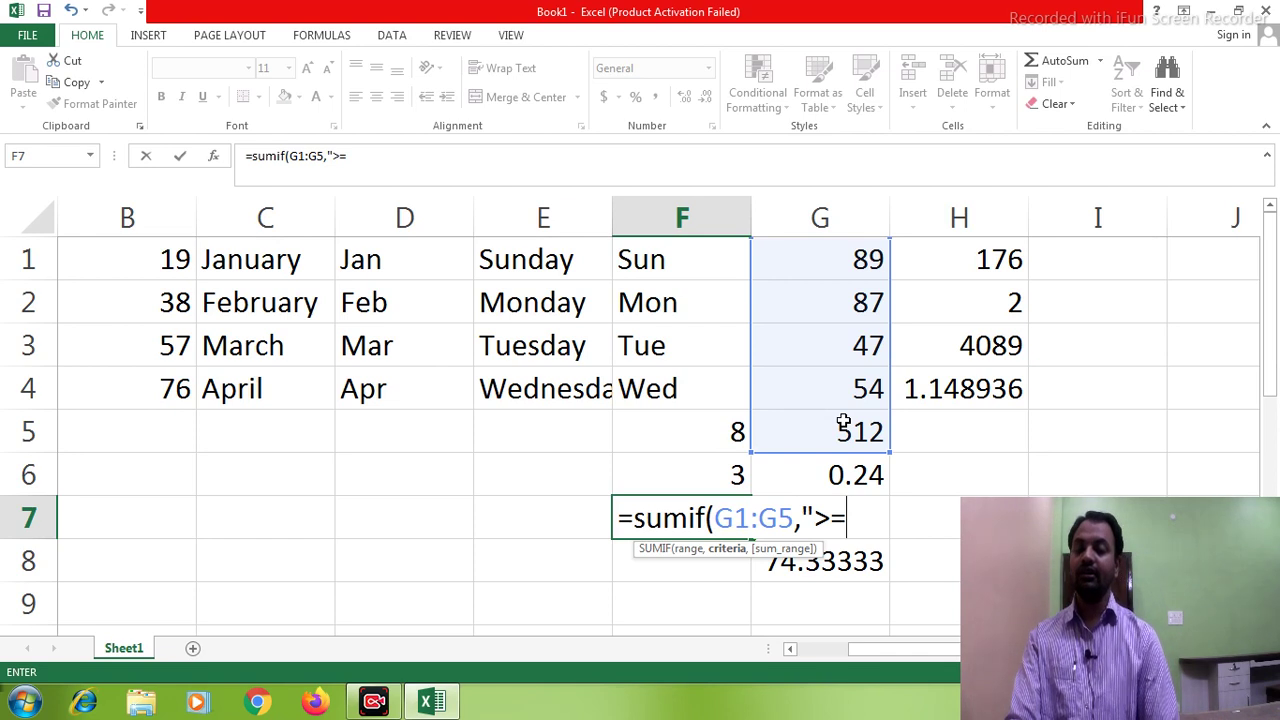
text(80)
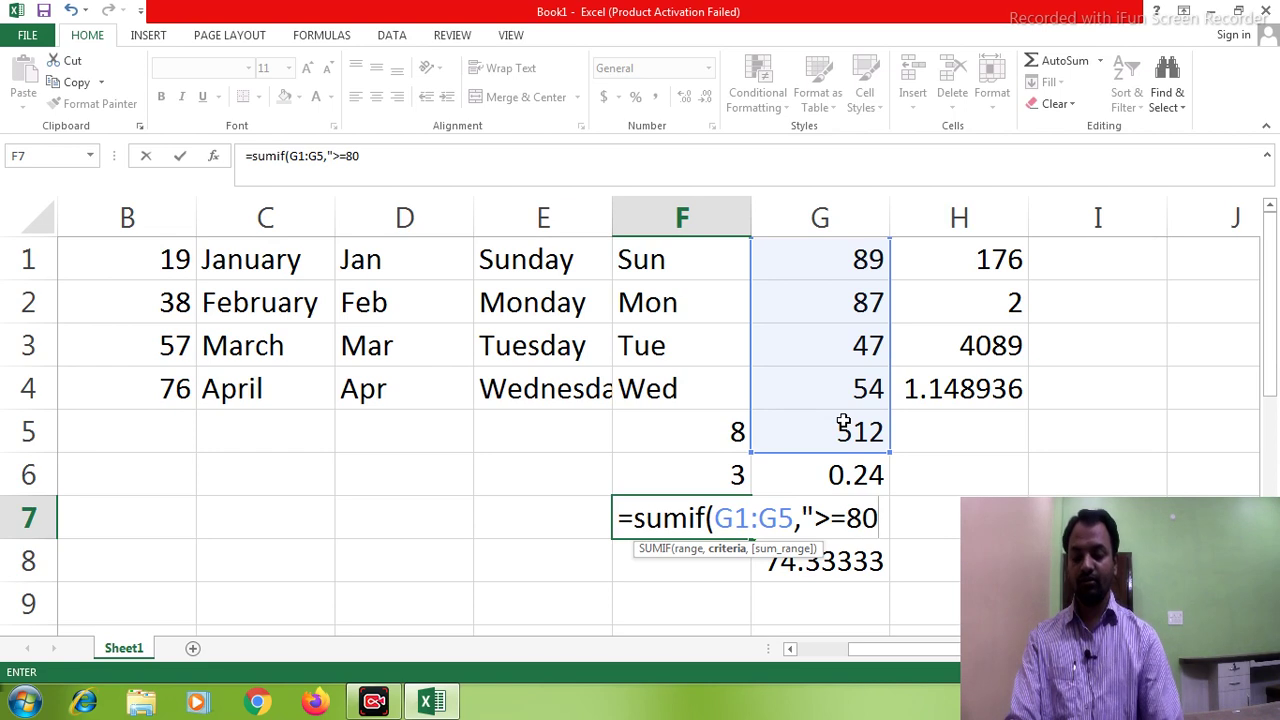
text(")
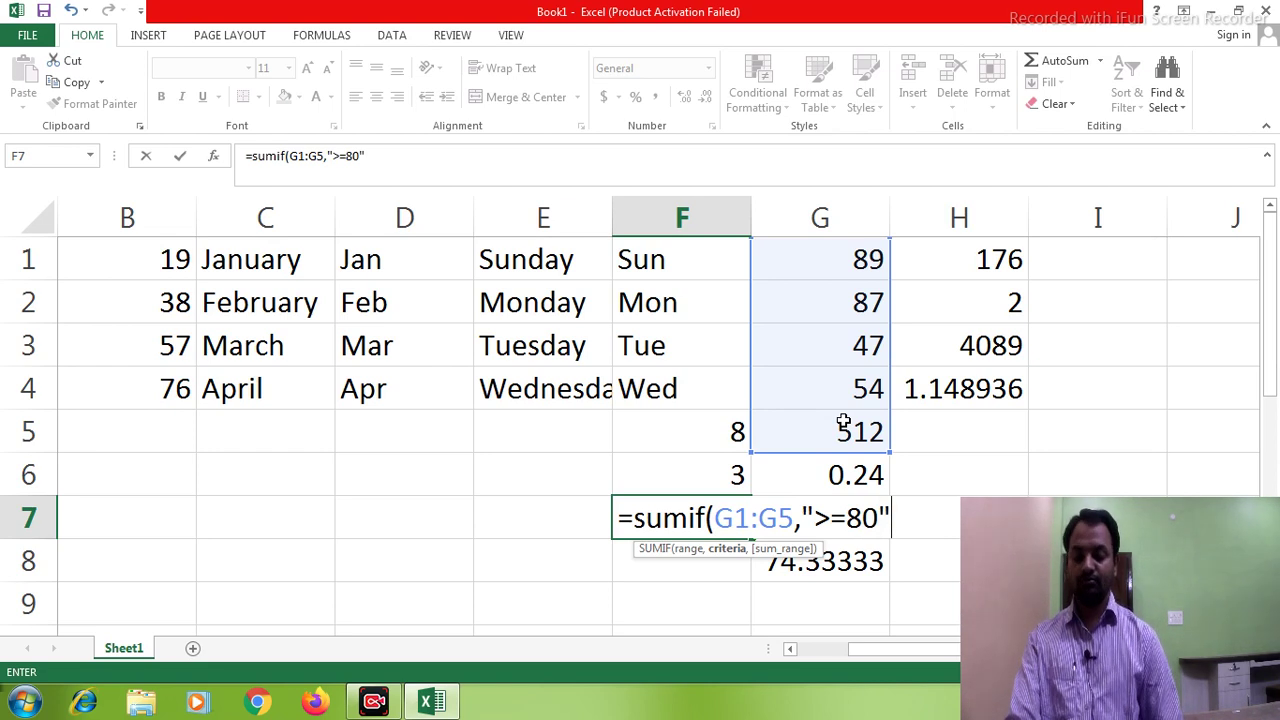
text())
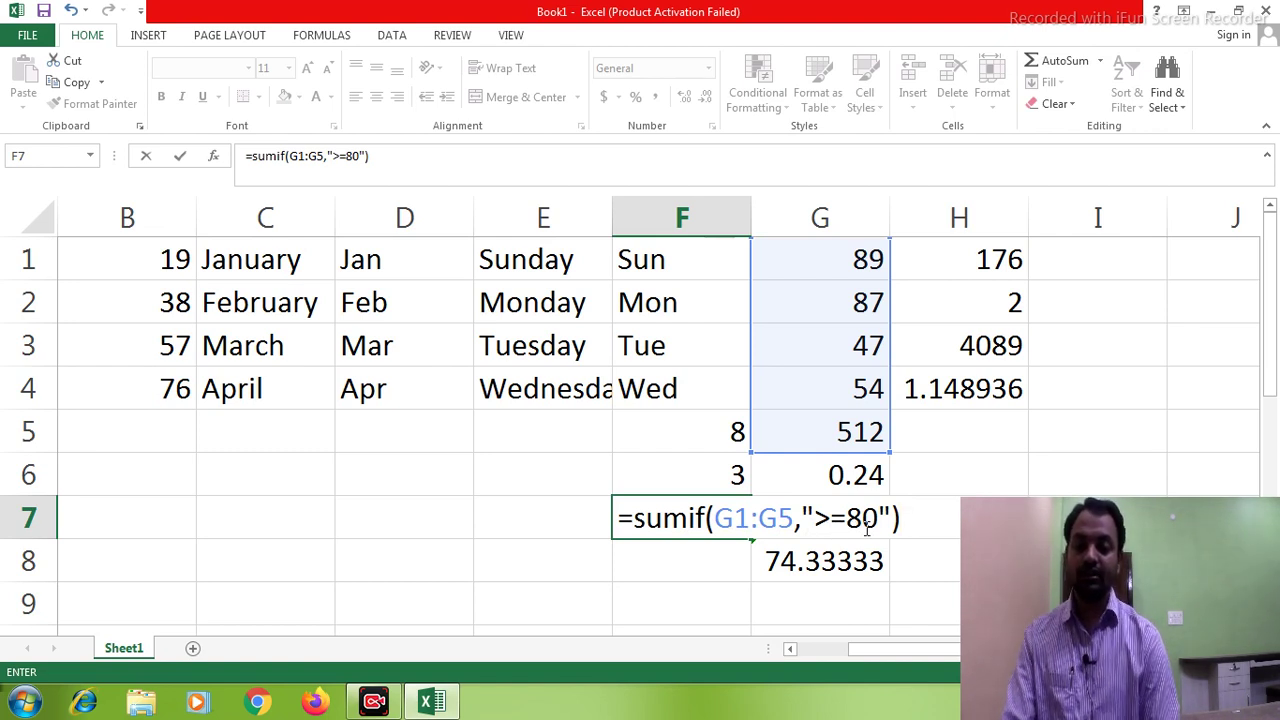
key(Return)
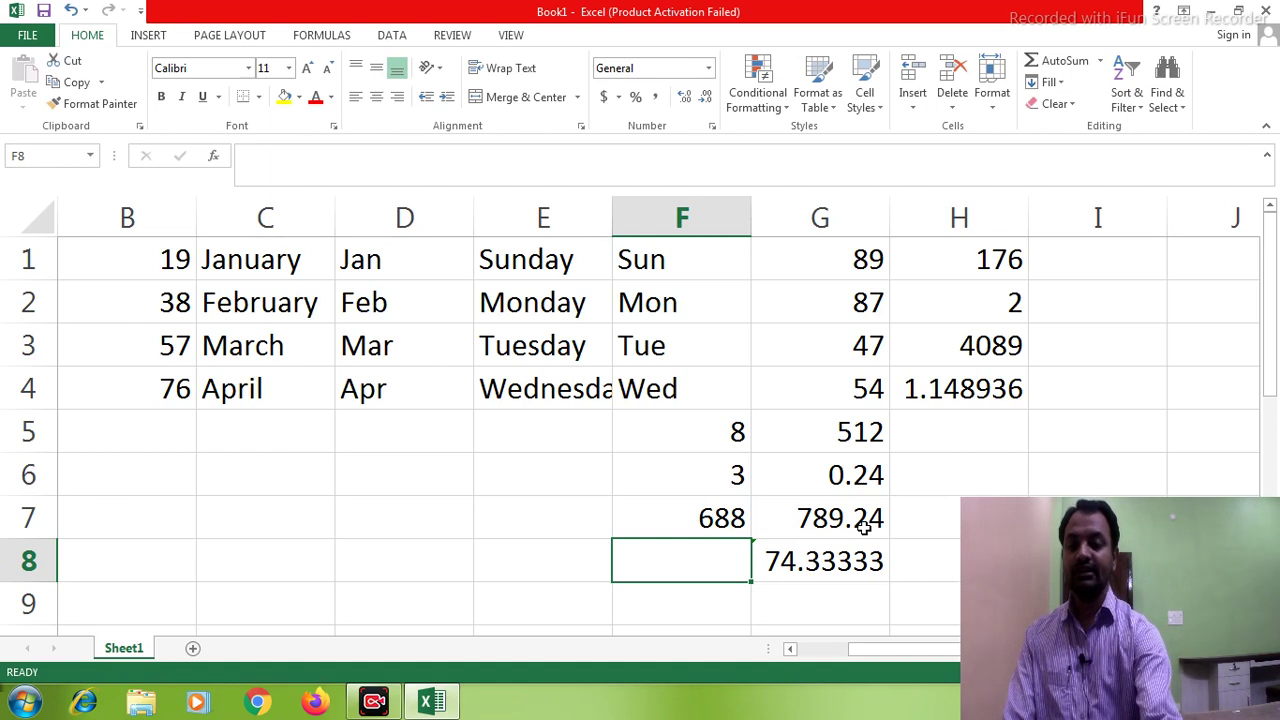
Step: Reopen and recommit F7's SUMIF formula to confirm it shows 688
click(692, 521)
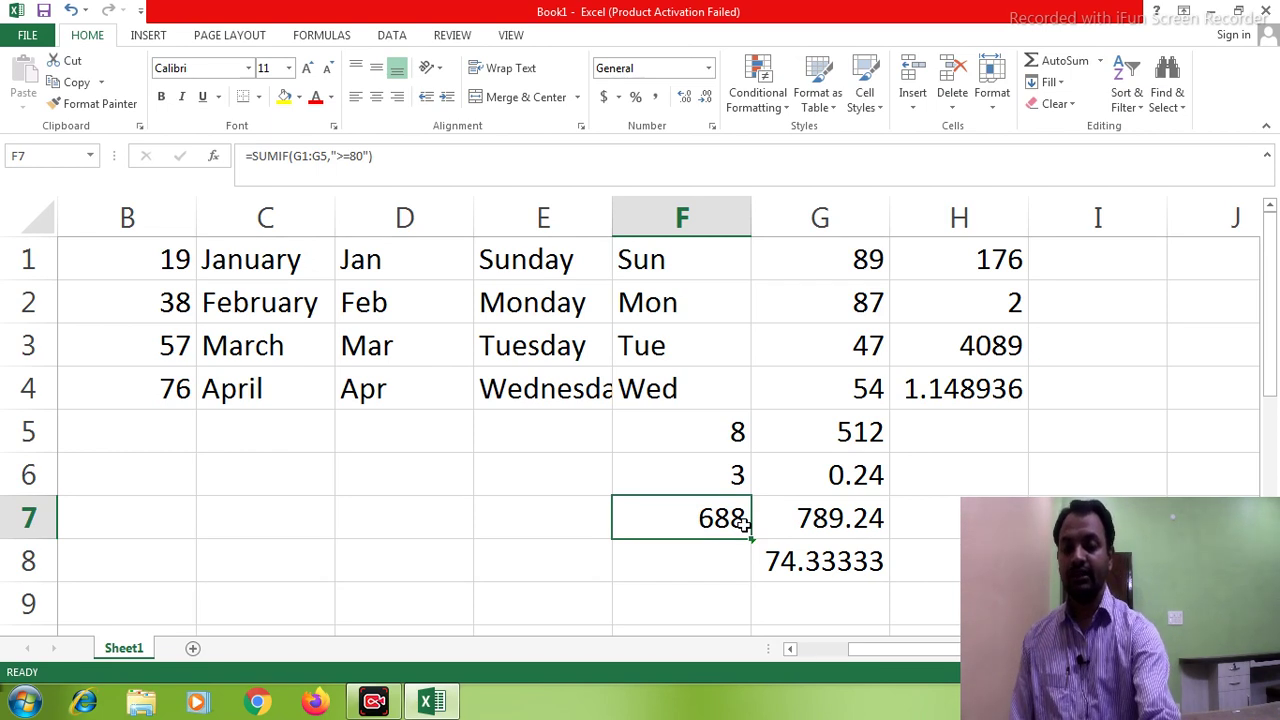
double_click(745, 523)
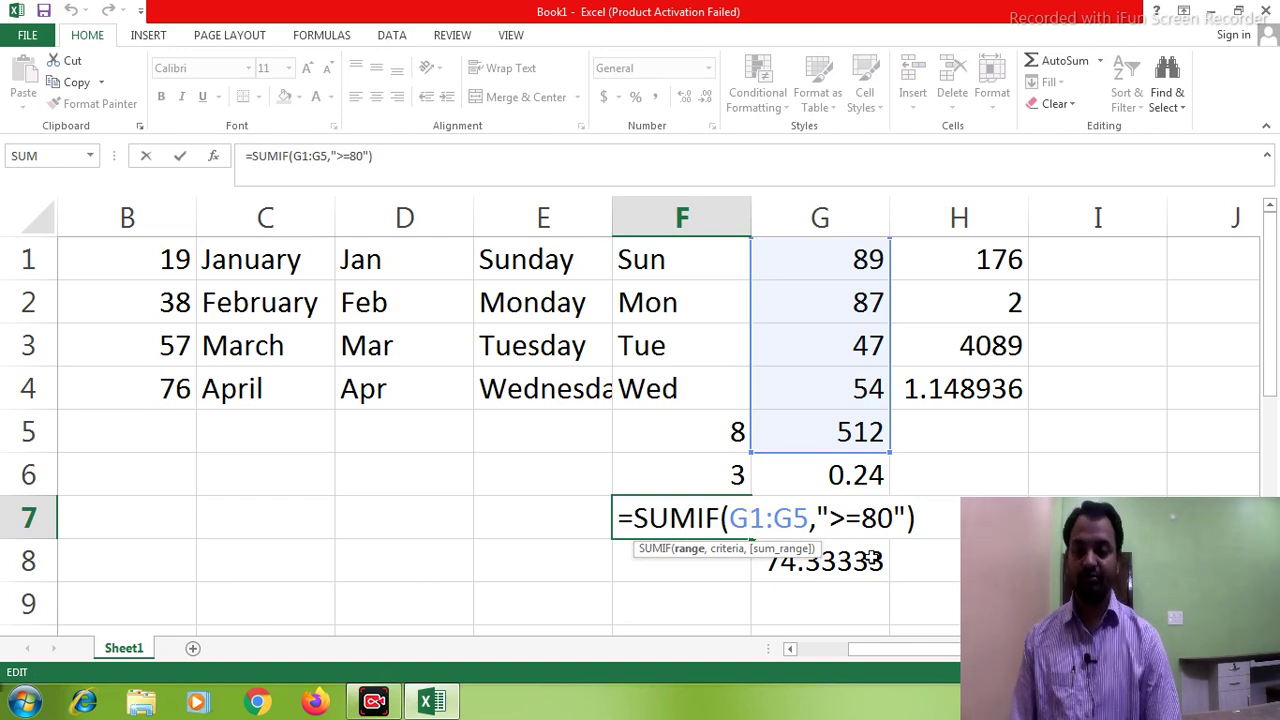
key(Return)
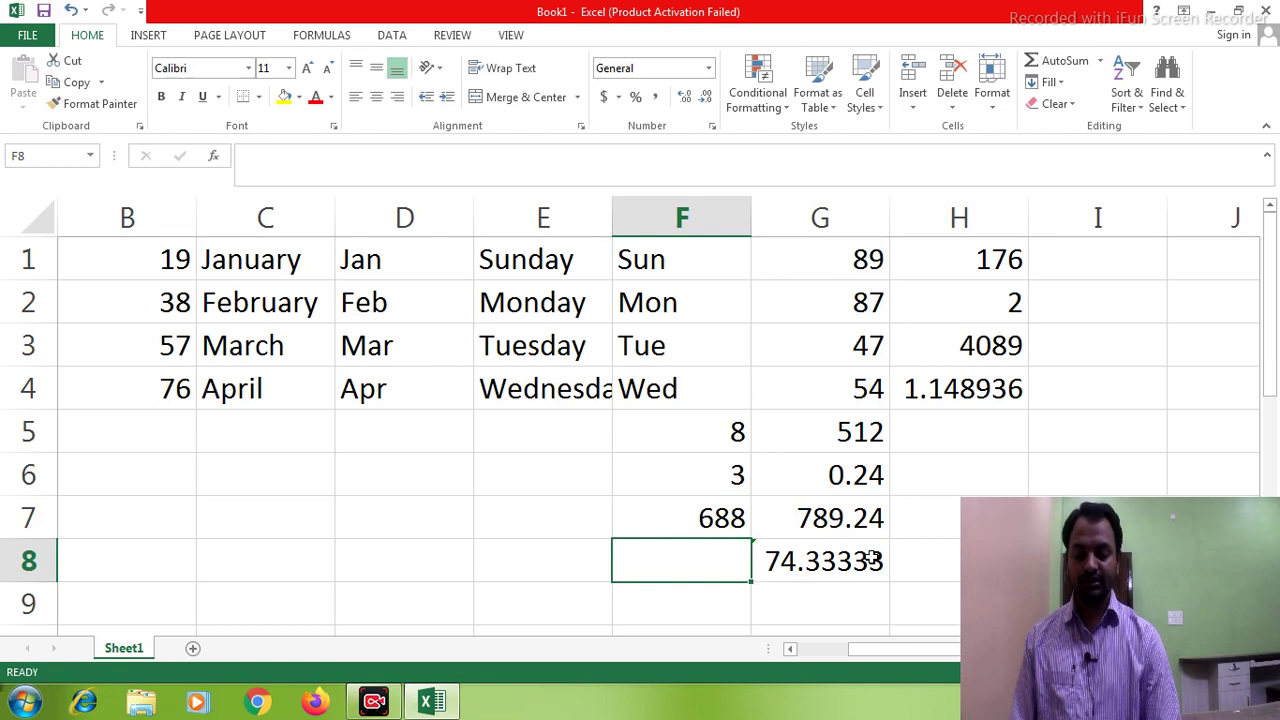
key(Up)
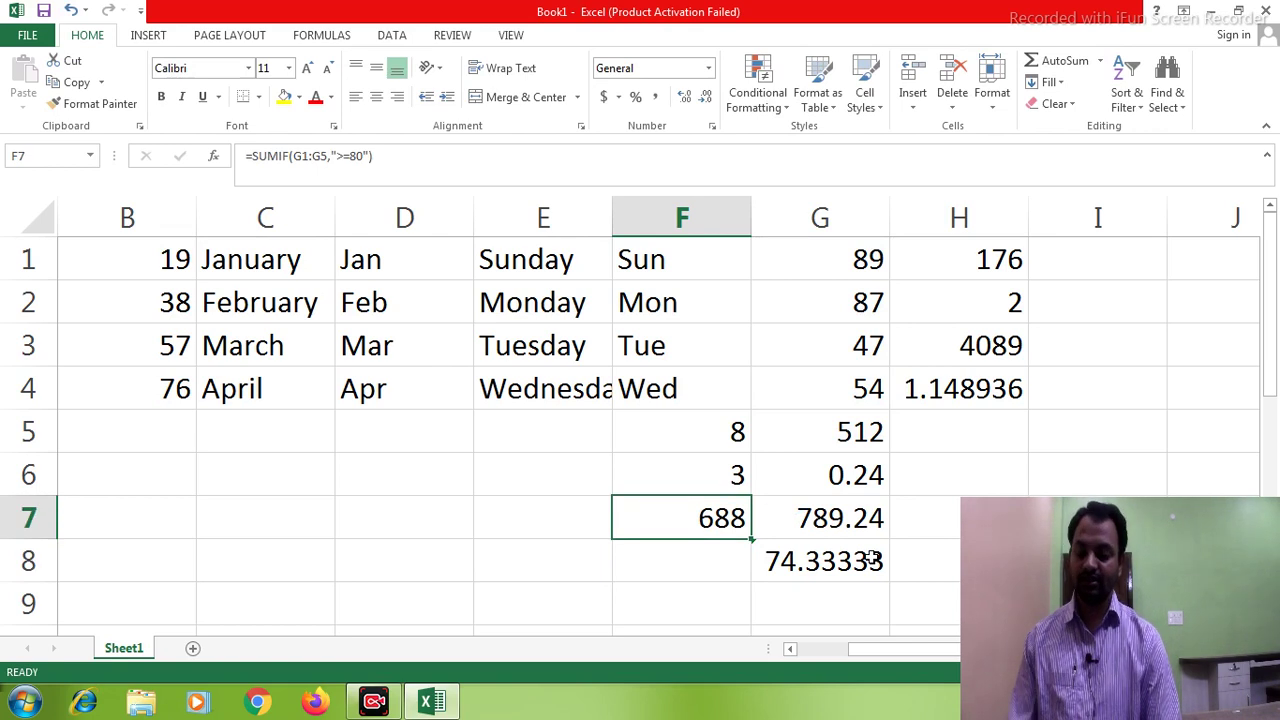
key(F2)
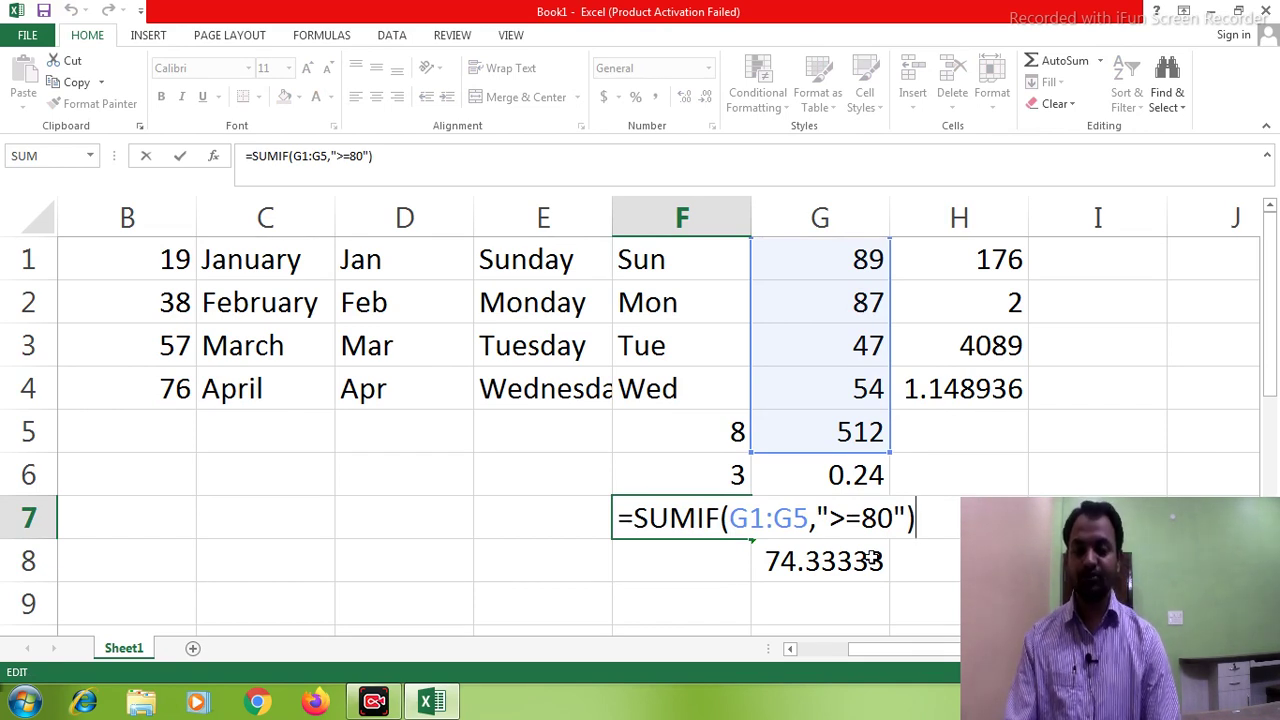
key(Return)
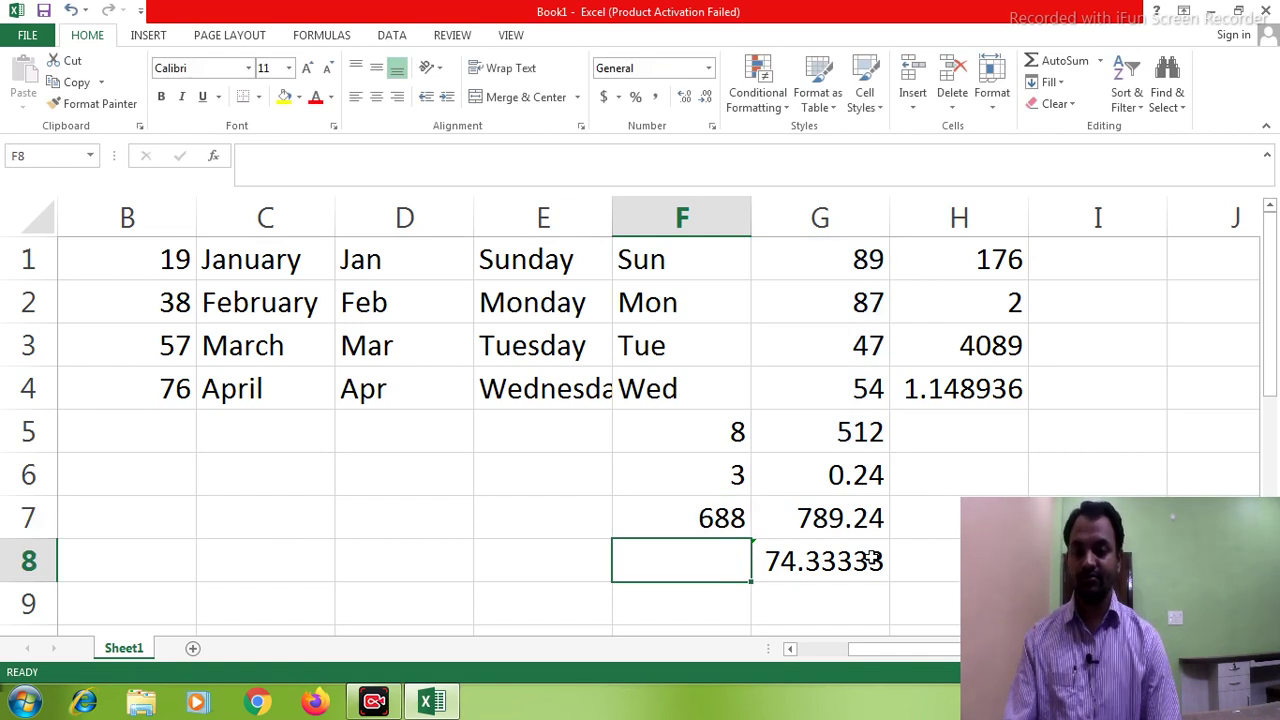
key(Up)
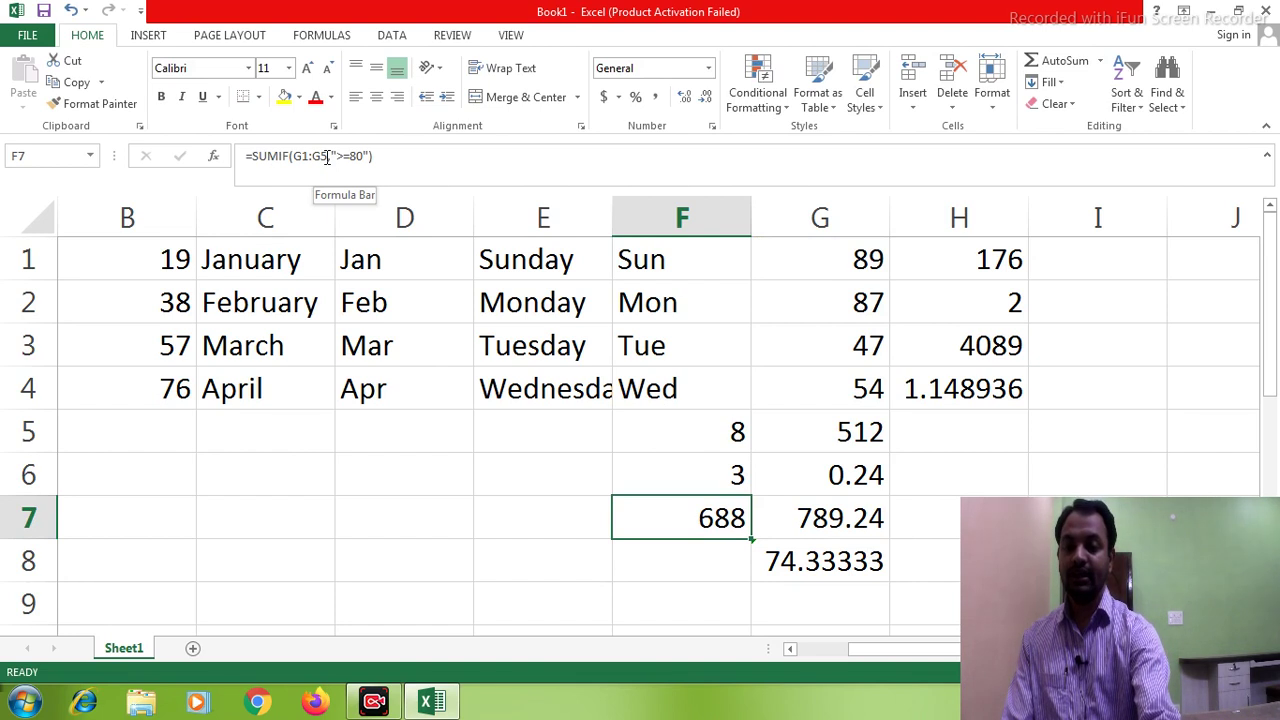
Step: Change F7's SUMIF range from G1:G5 to G1:G7, giving 1477.24
click(326, 157)
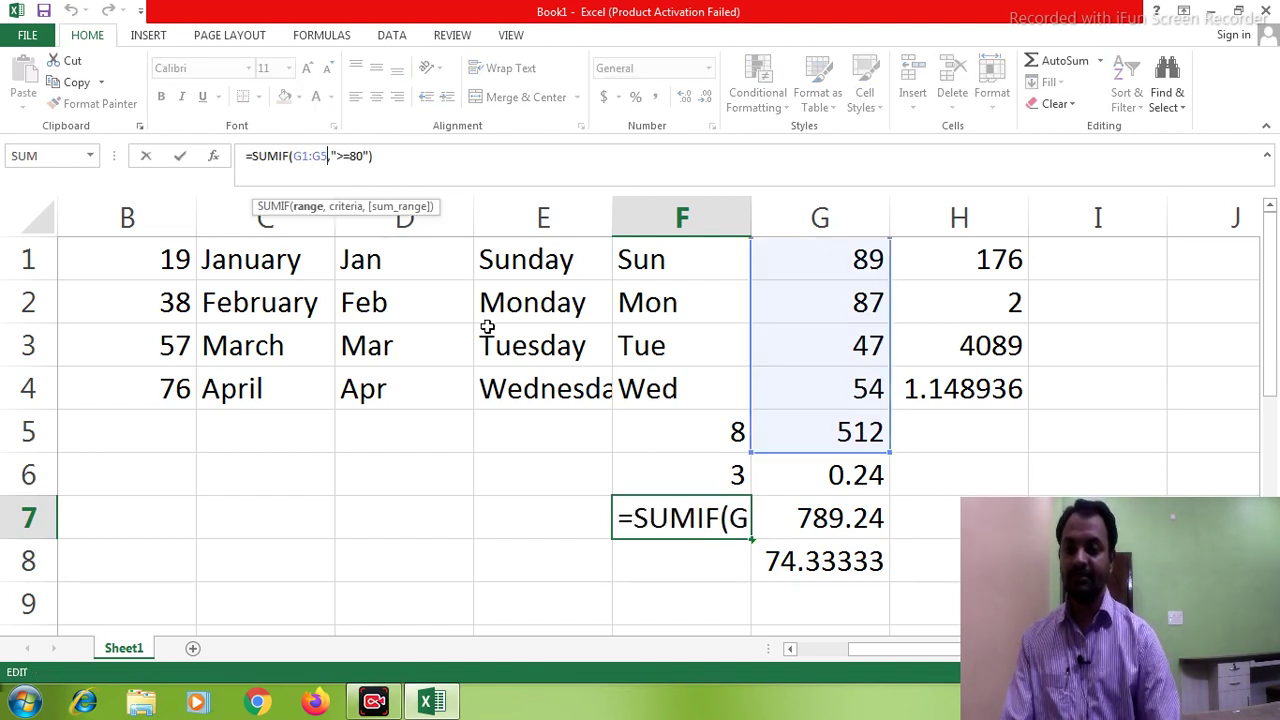
key(BackSpace)
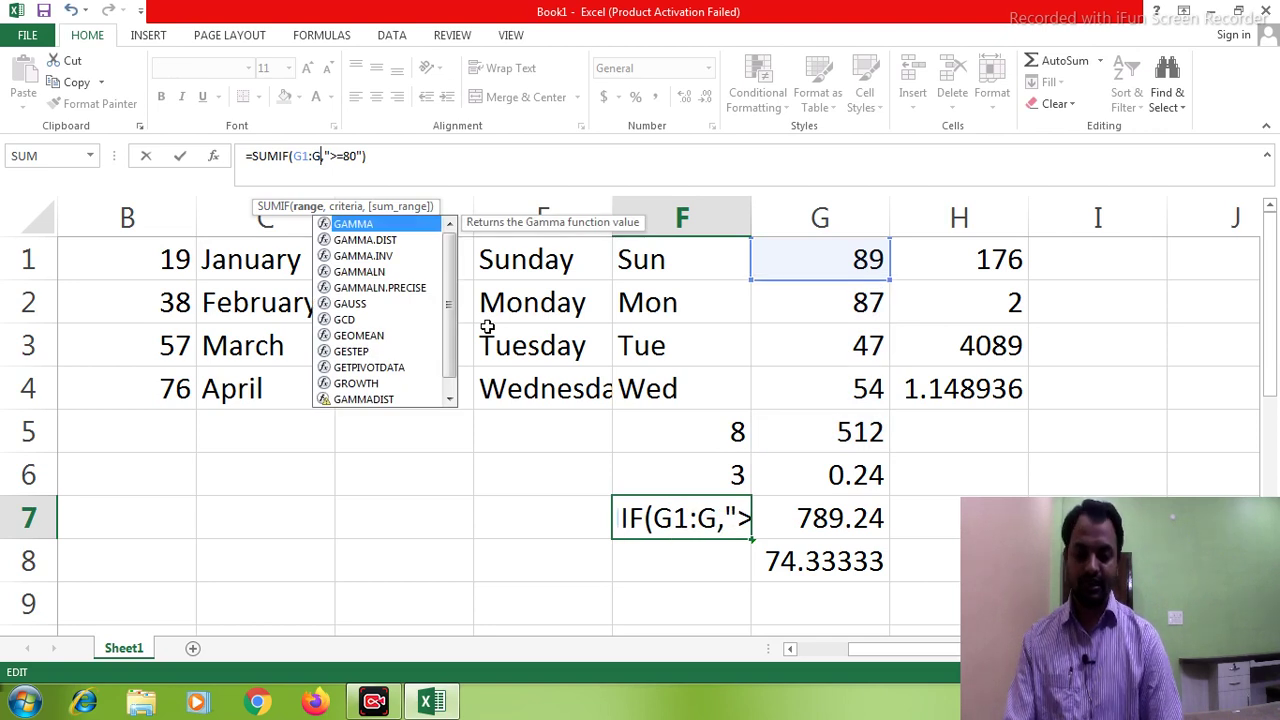
text(7)
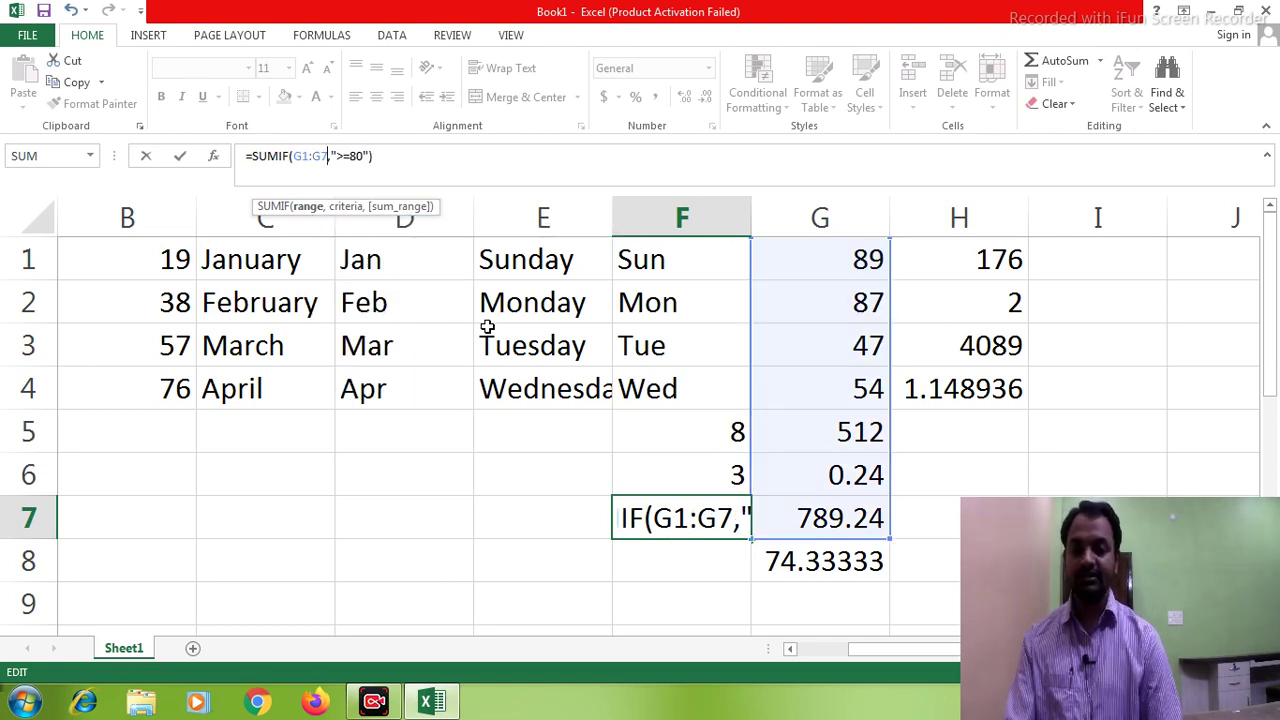
key(Return)
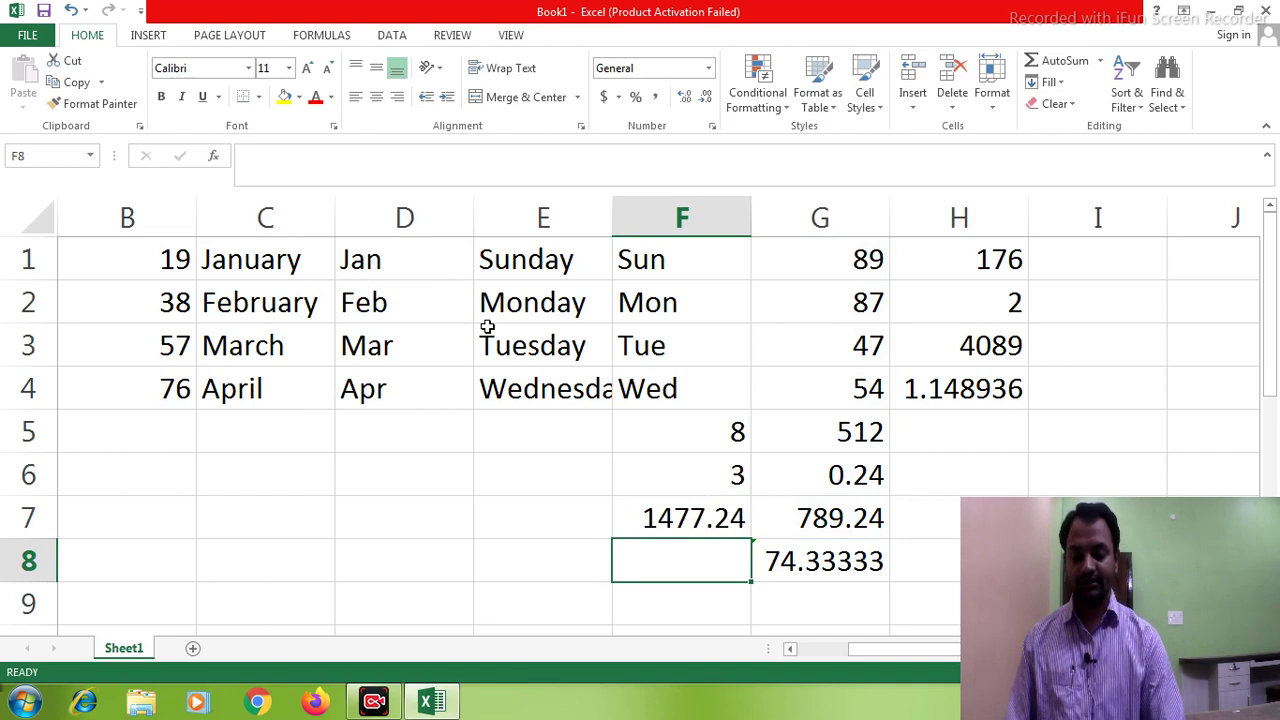
key(Up)
key(Up)
key(Up)
key(Up)
key(Up)
key(Up)
key(Up)
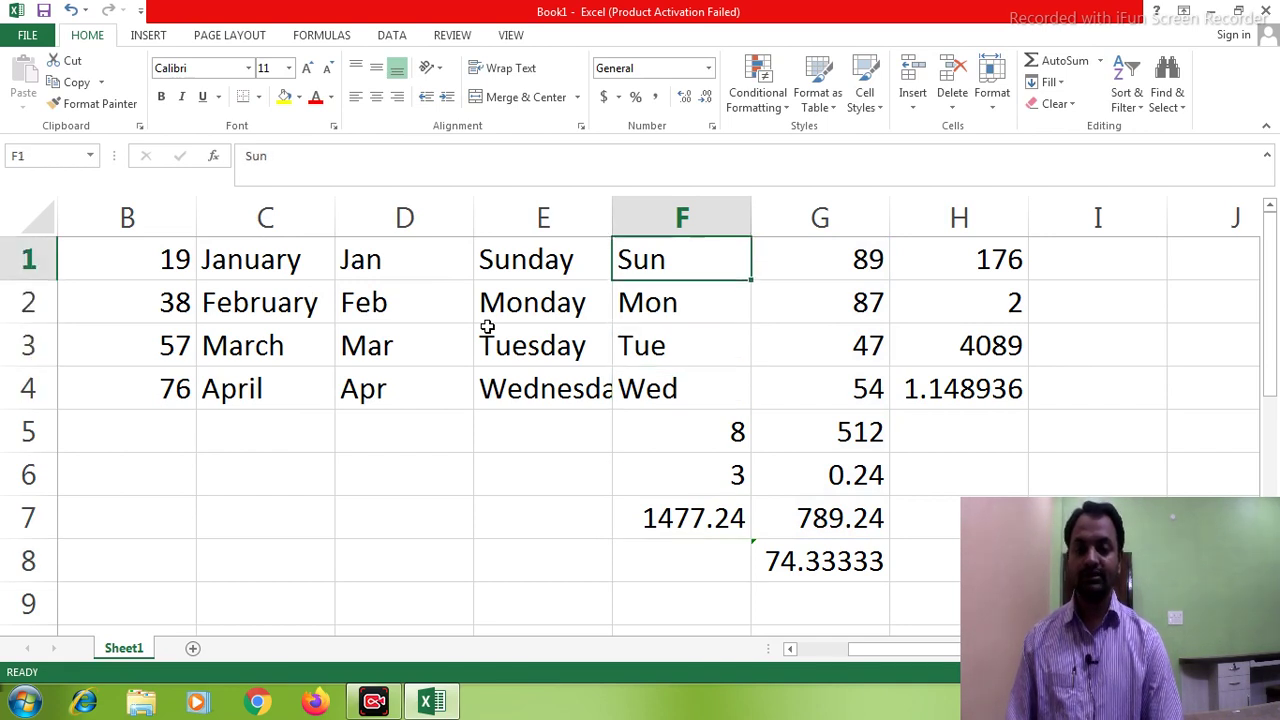
Step: Enter 98 in G1 and 45 in both G2 and G4, leaving G3 unchanged
key(Right)
text(98)
key(Return)
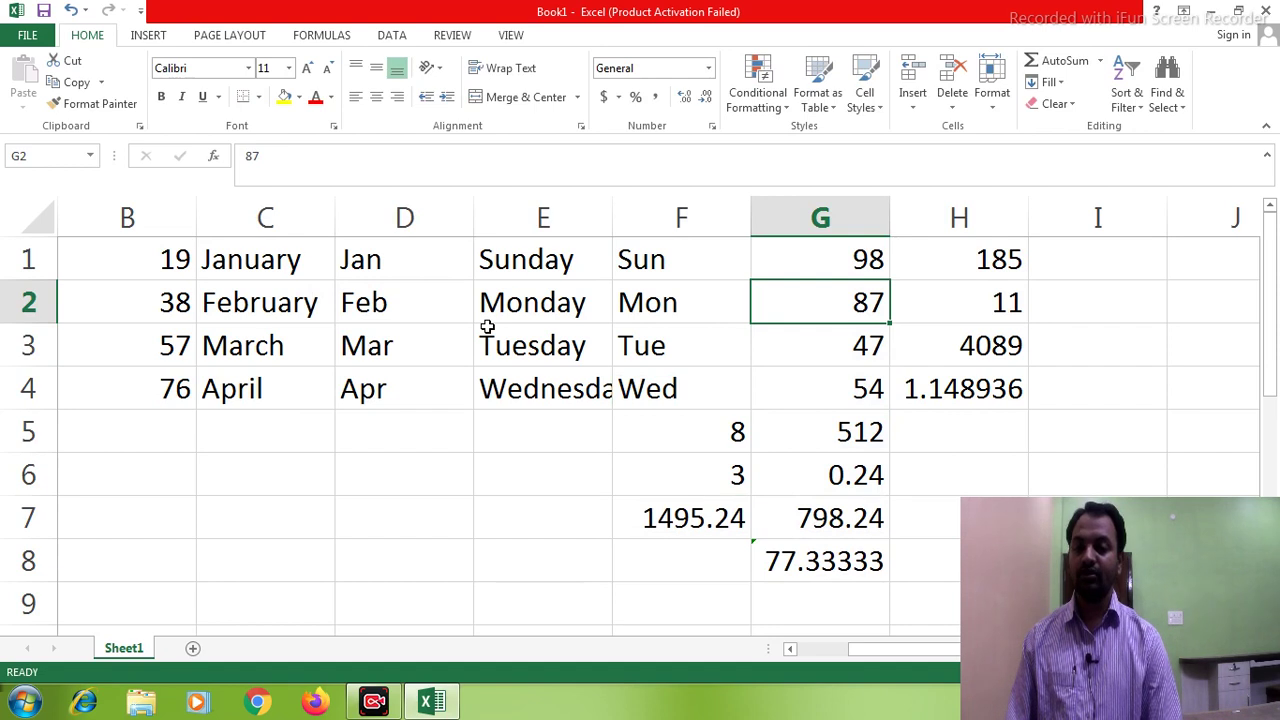
text(45)
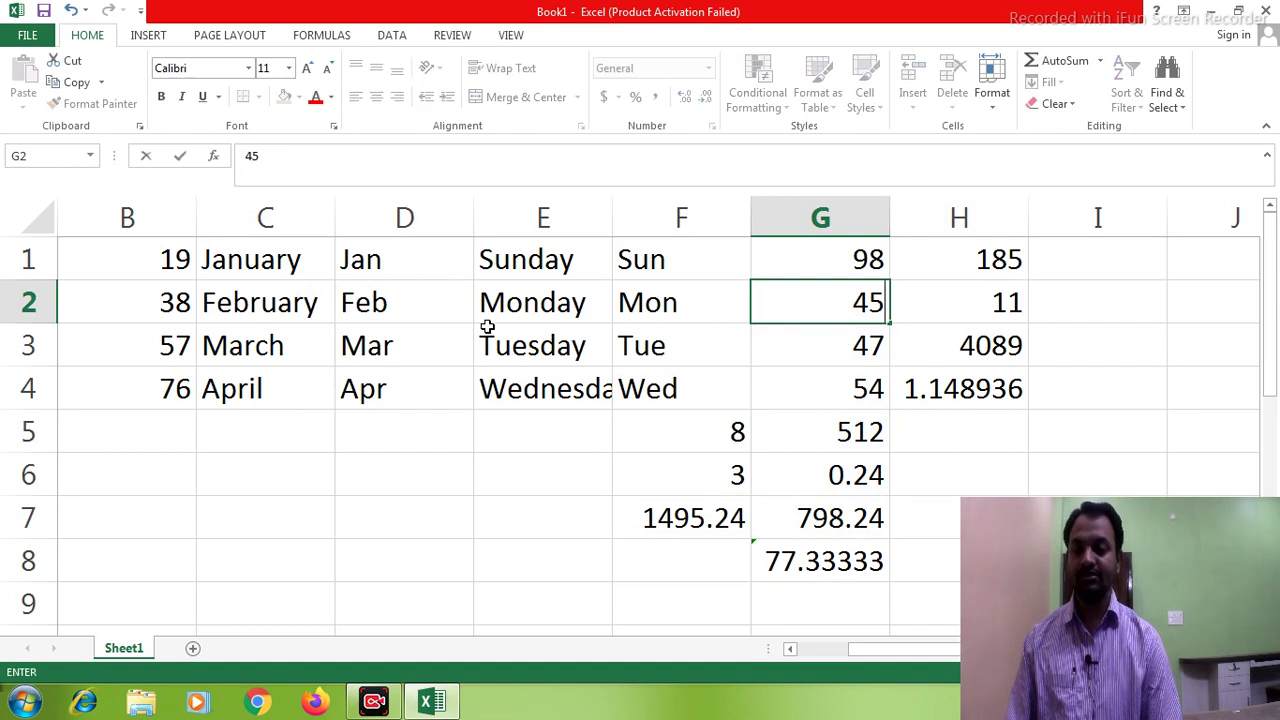
key(Return)
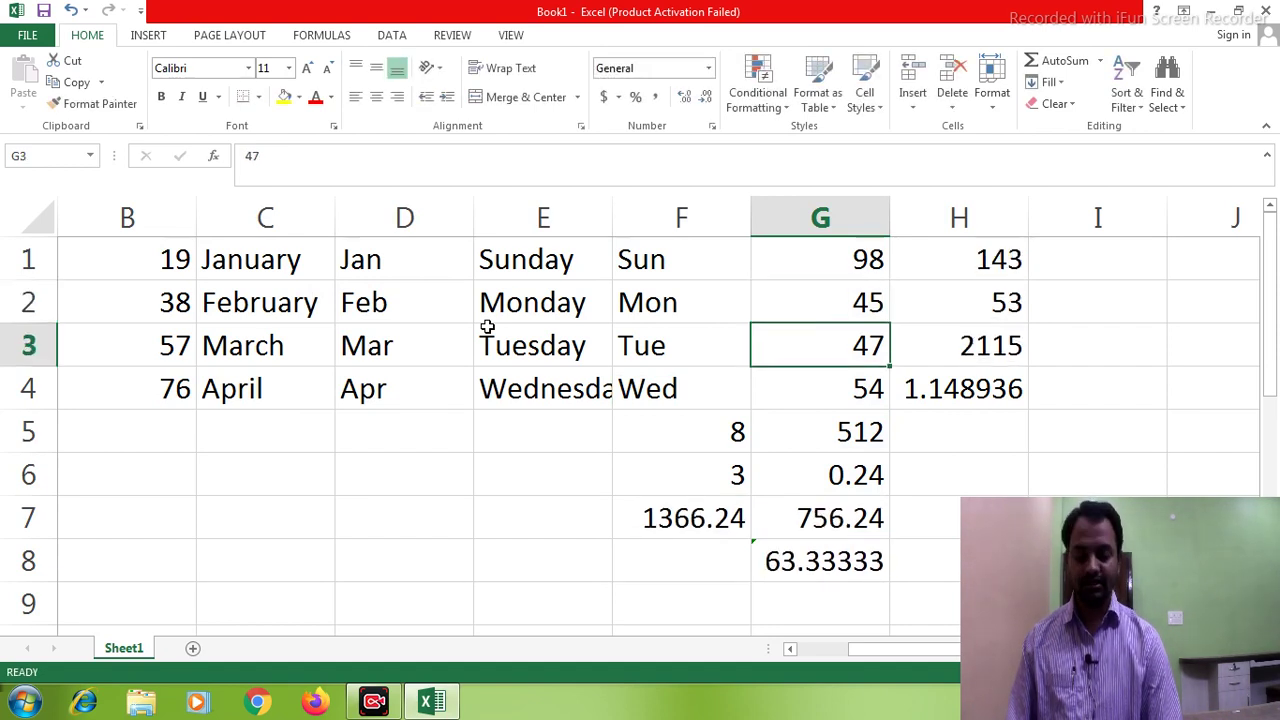
key(Return)
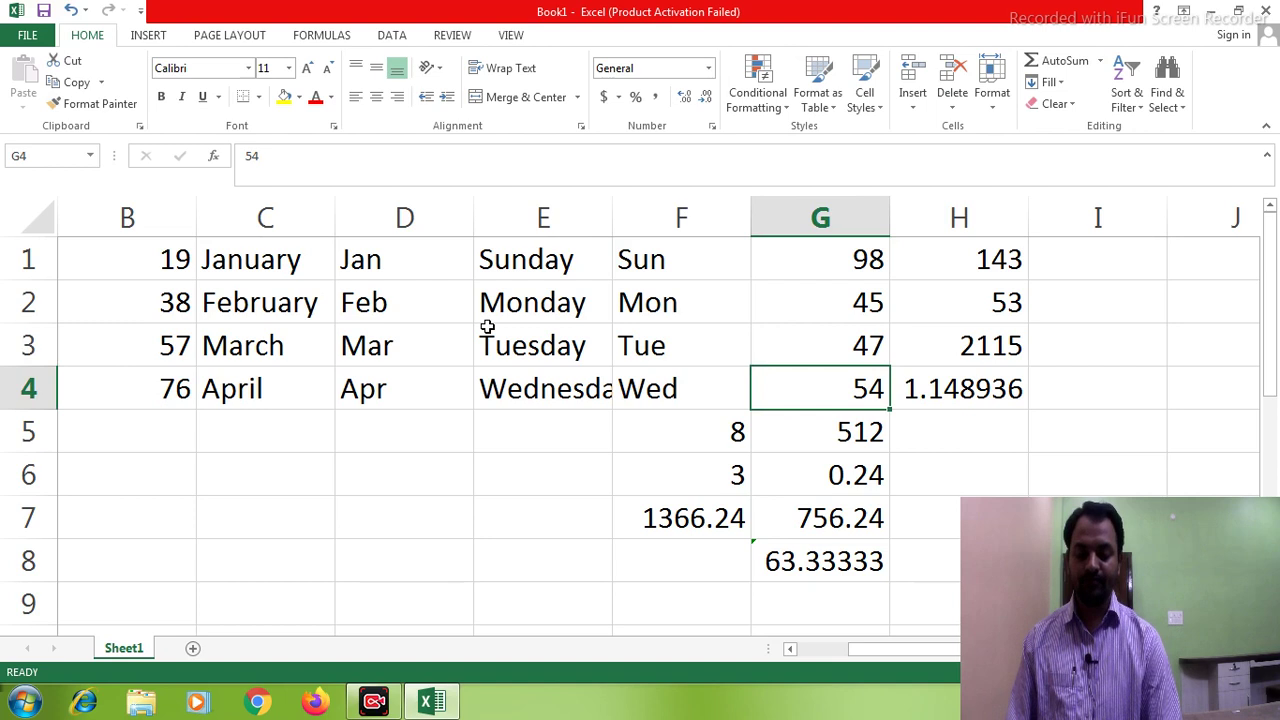
text(45)
key(Return)
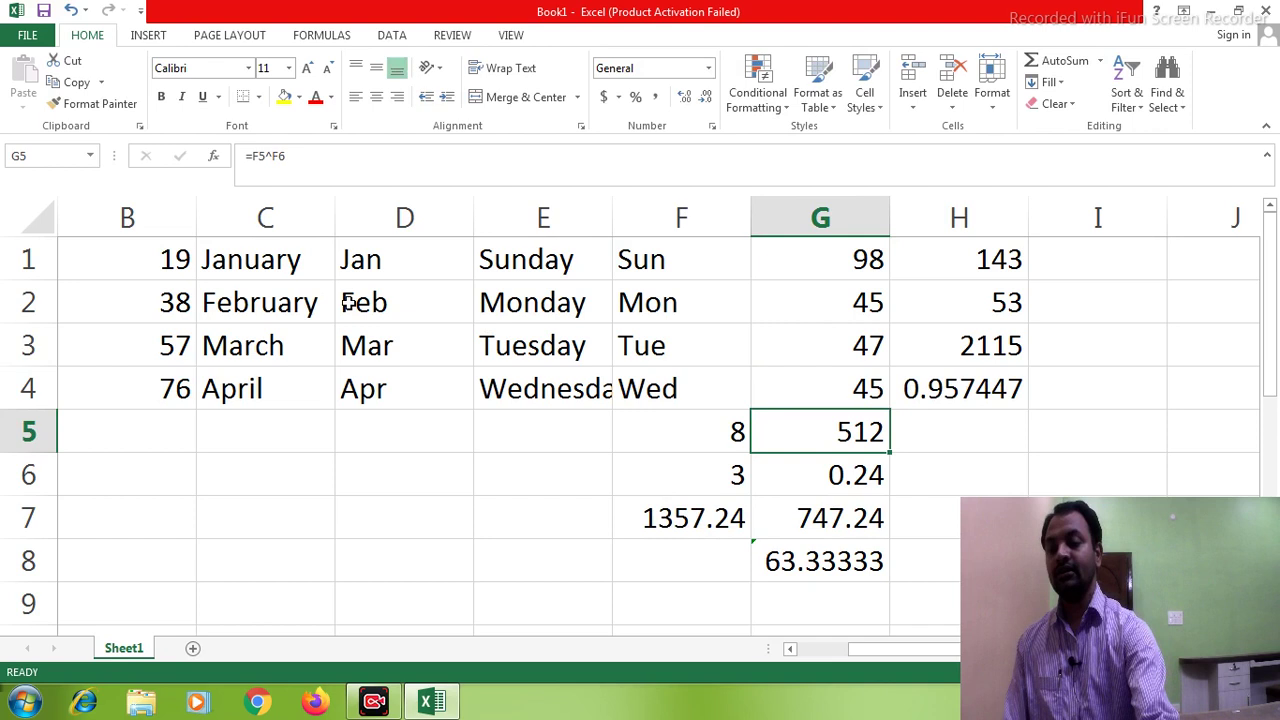
click(95, 260)
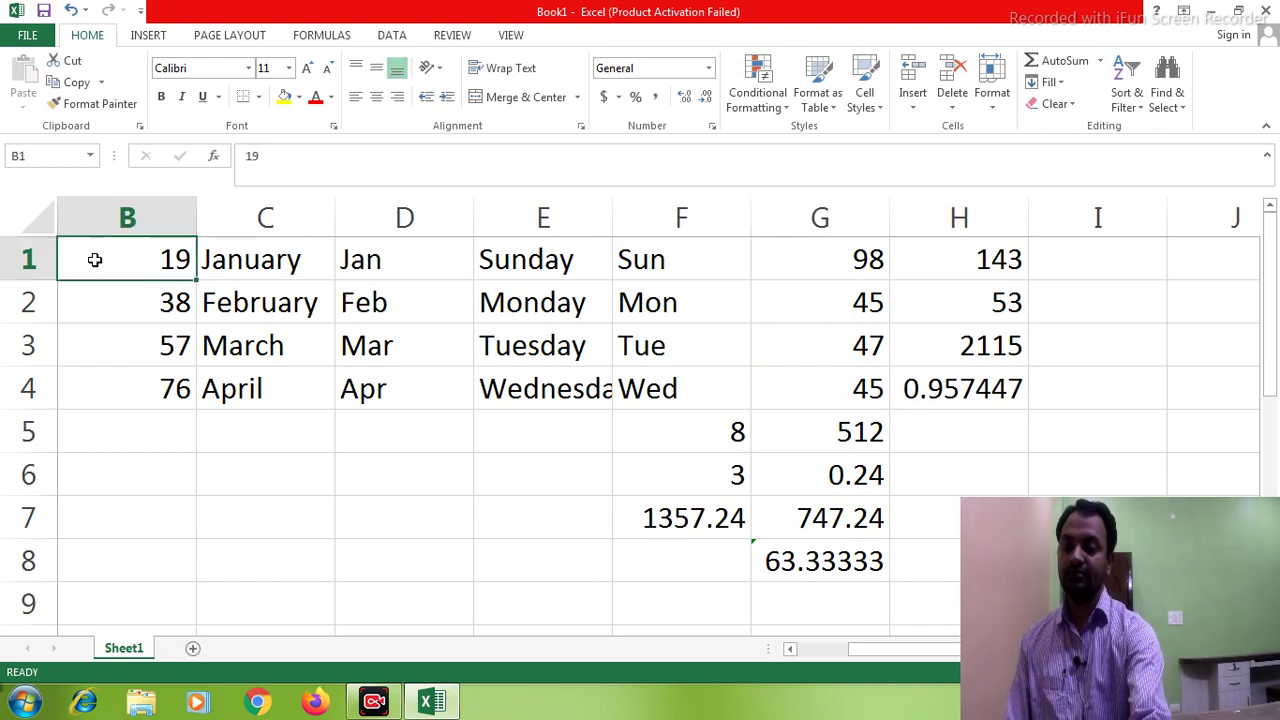
click(424, 441)
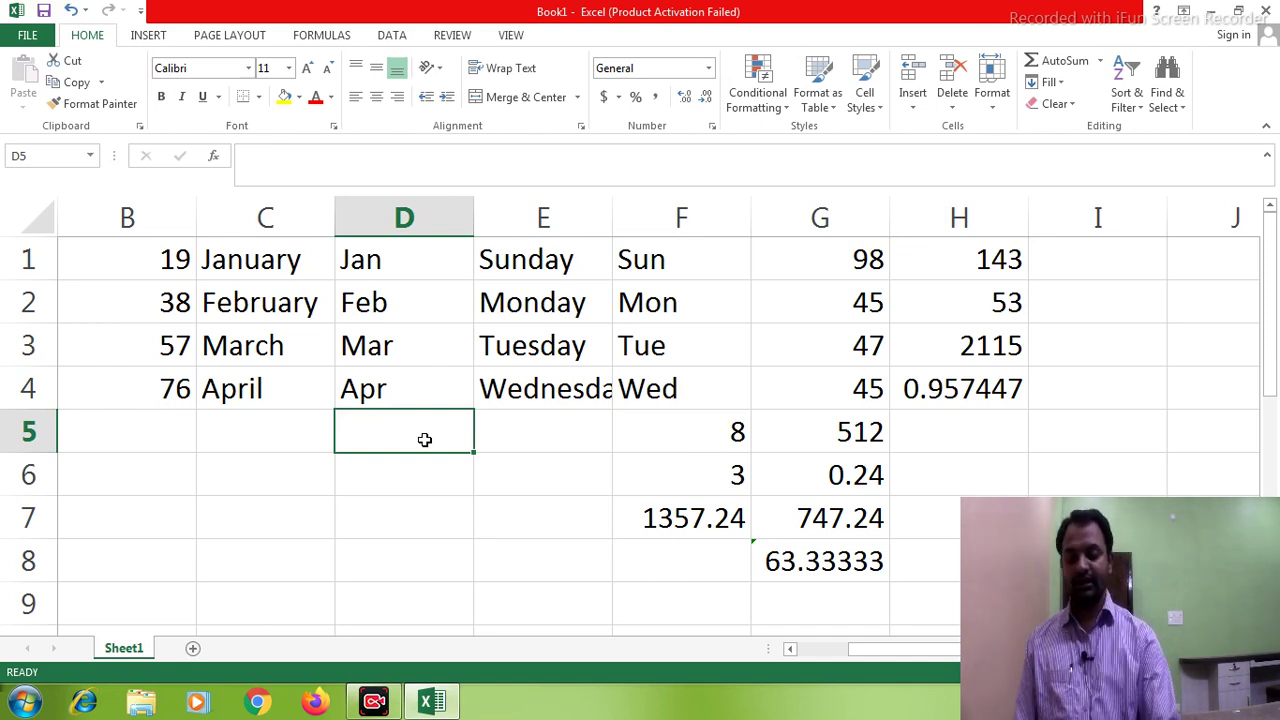
Step: Enter =COUNT(G1:G4) in D5, which shows 4, and start a new formula in D6
text(=)
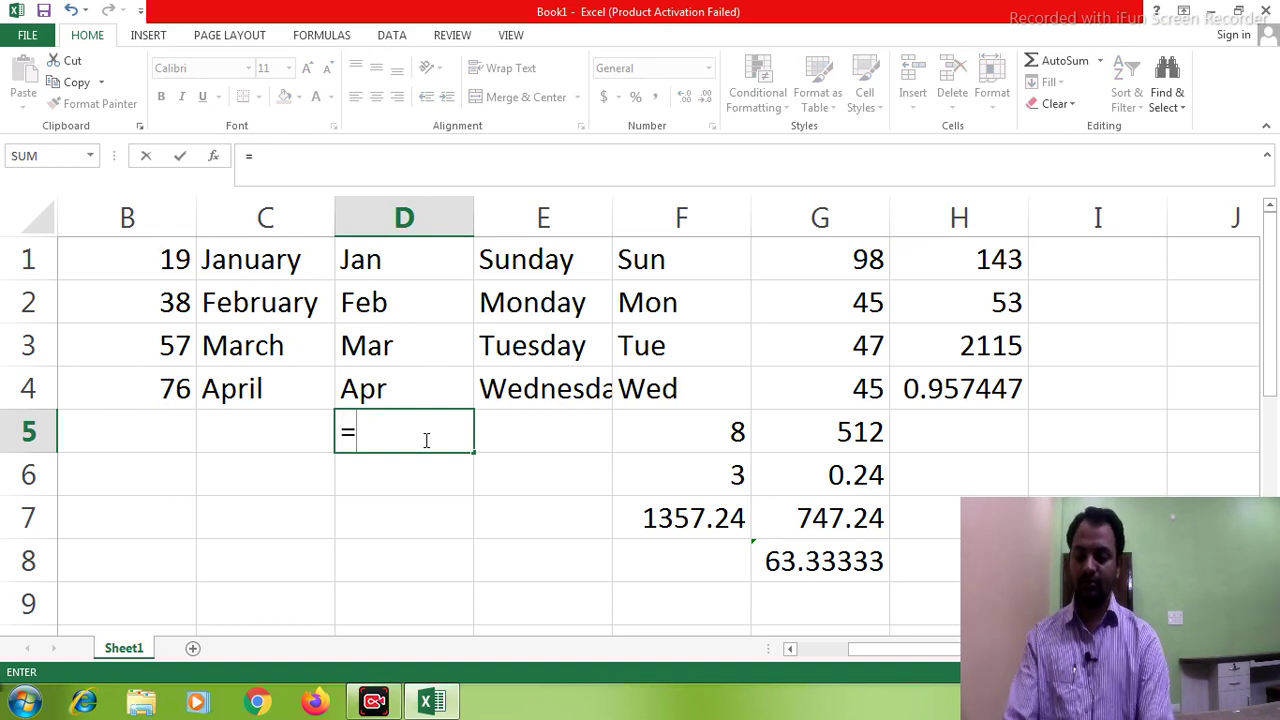
text(co)
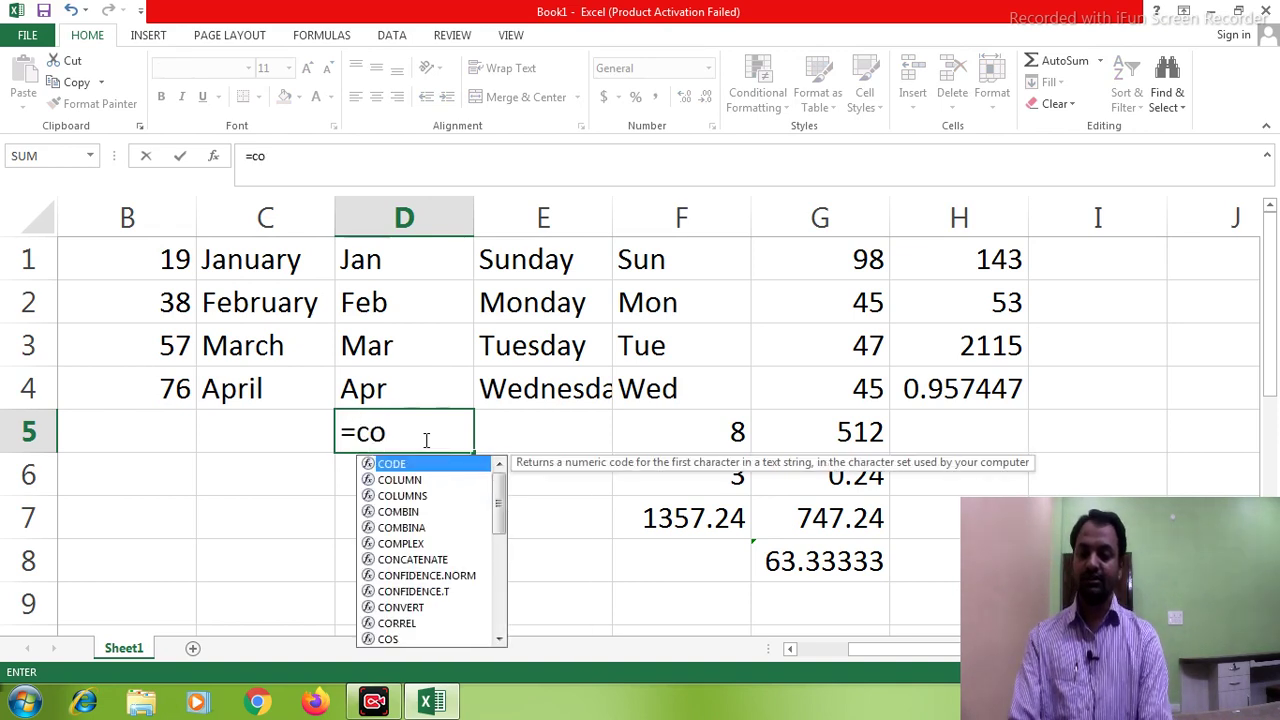
text(unt)
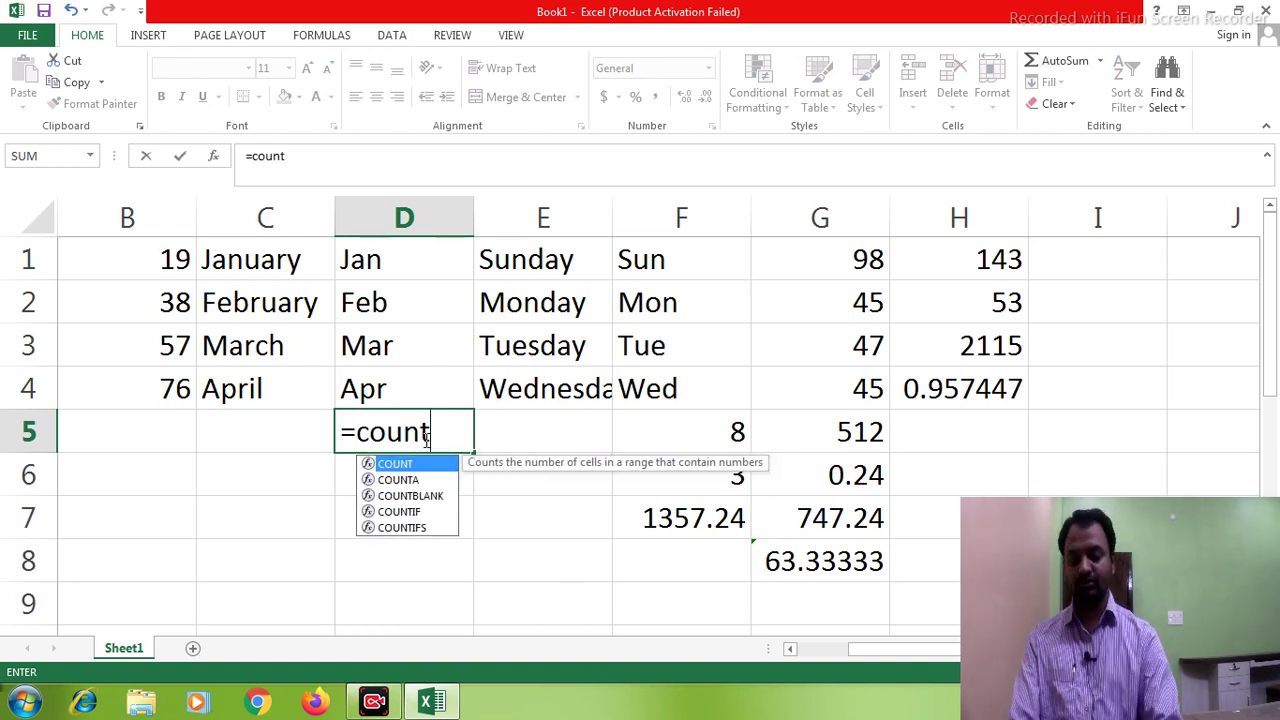
text(()
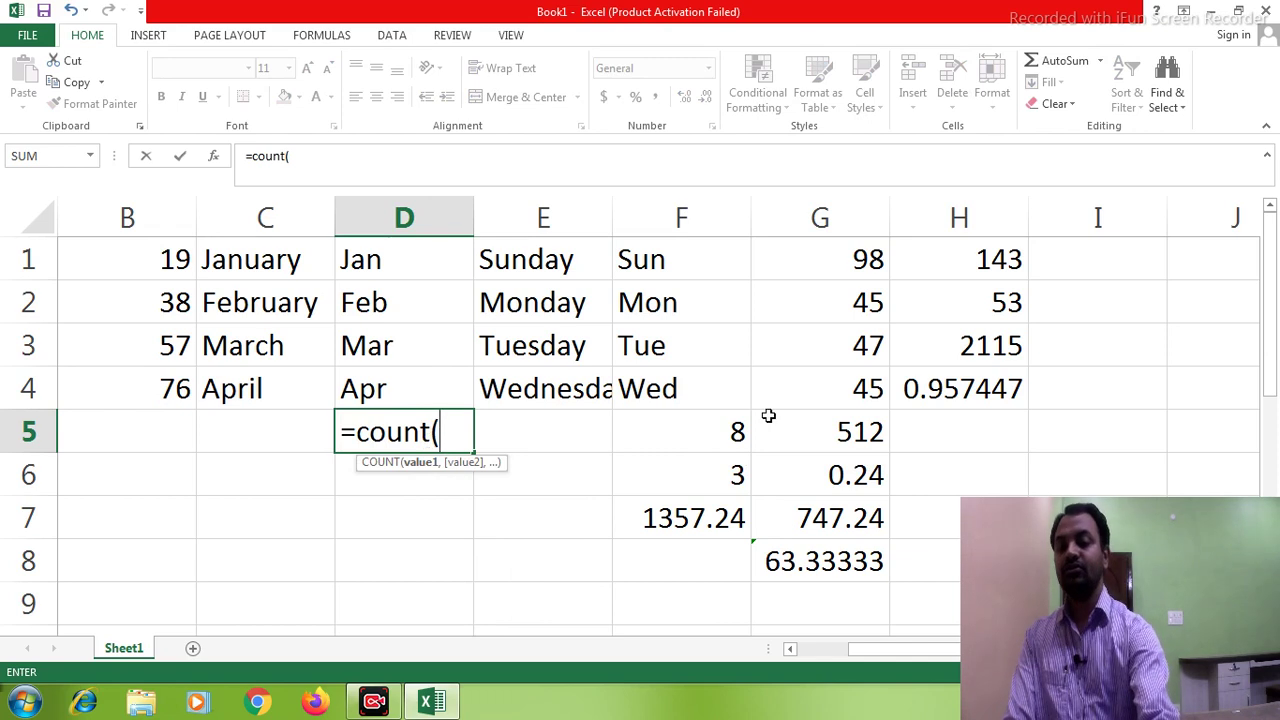
drag(846, 258, 853, 390)
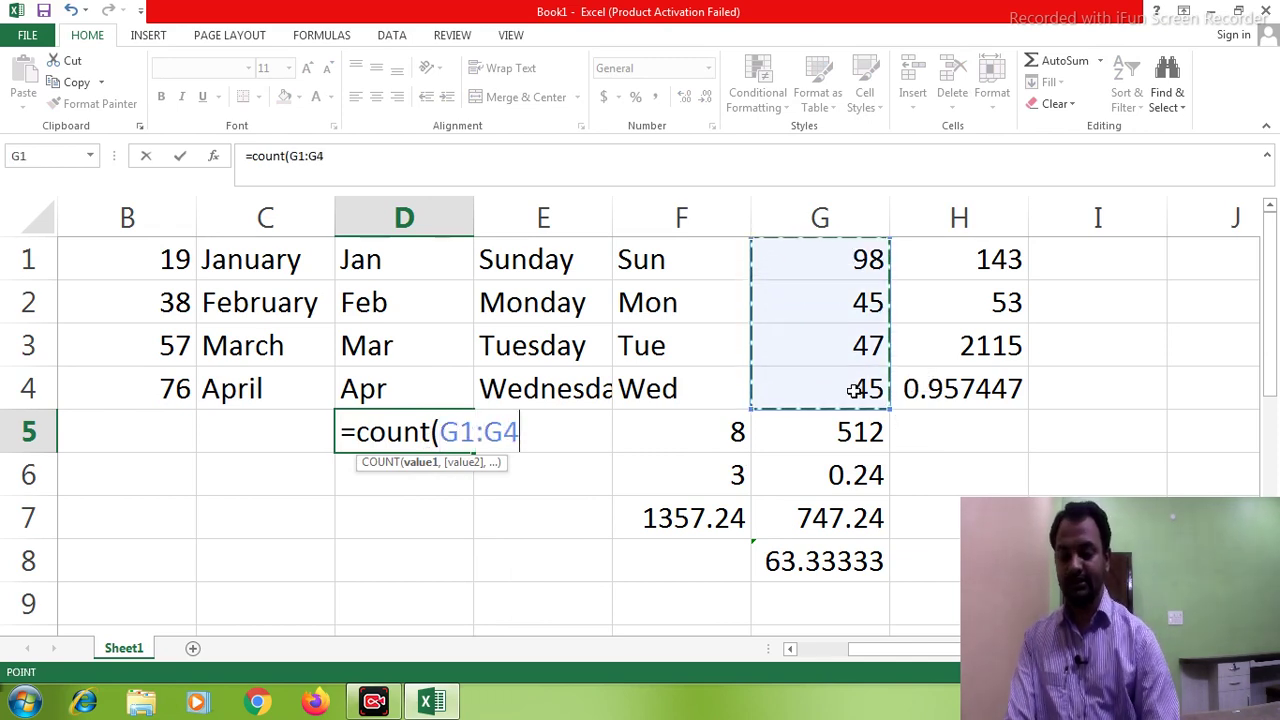
text())
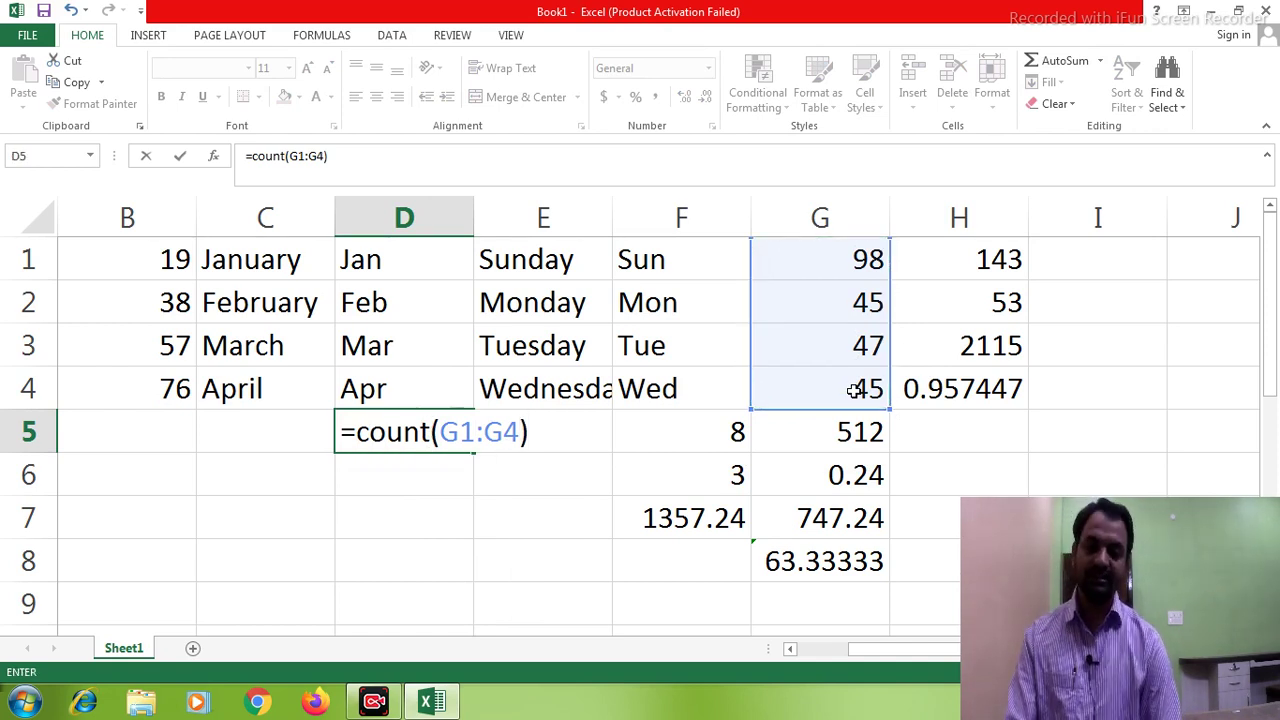
key(Return)
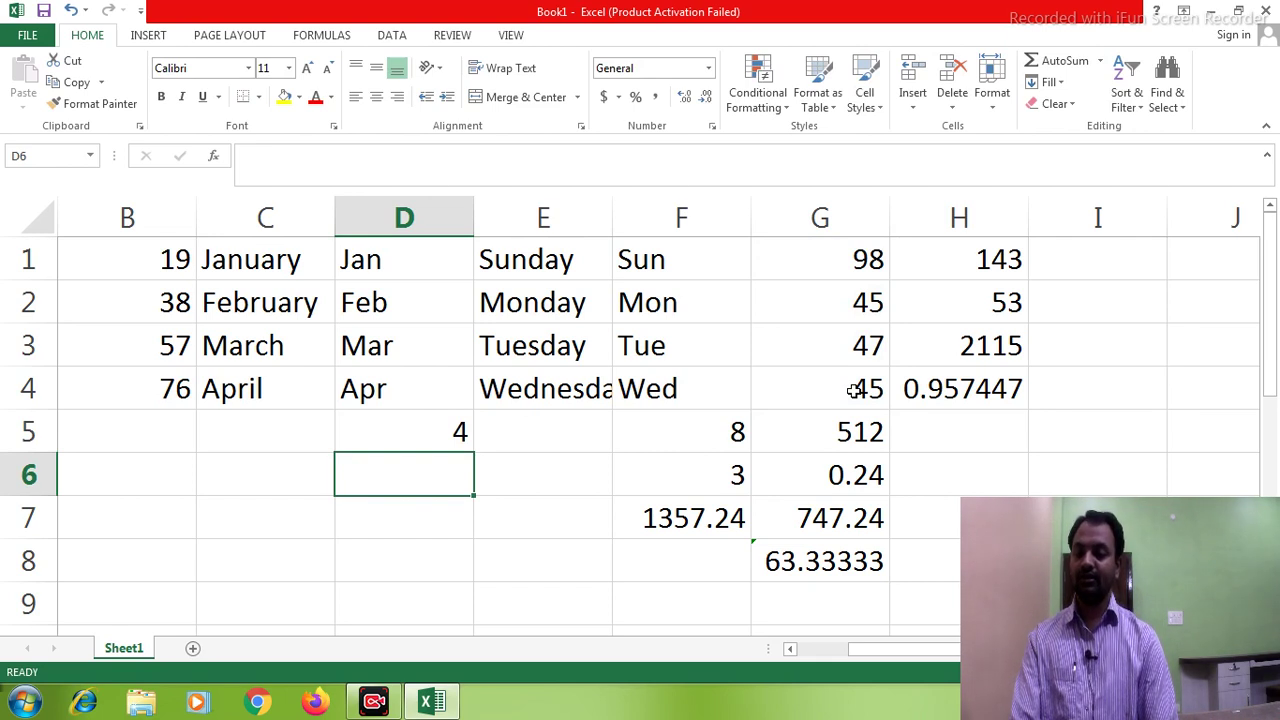
text(=)
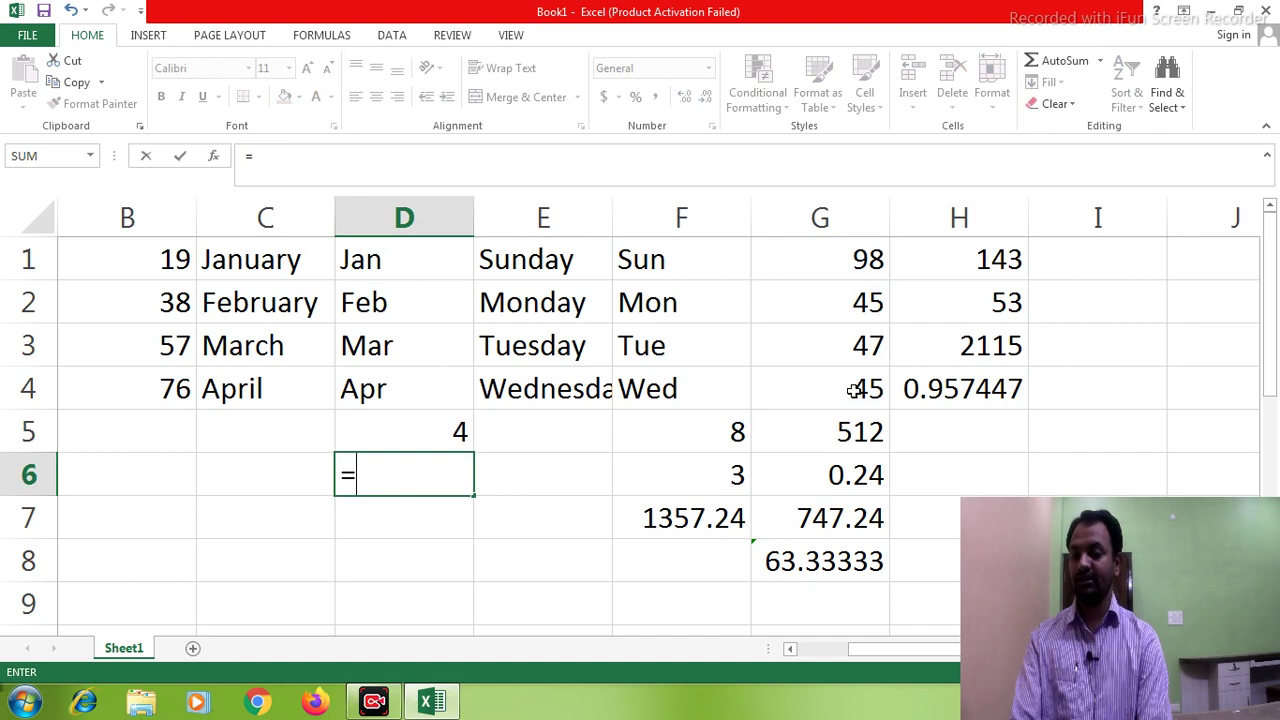
Step: Enter =countif(G1:G4,">=60) in D6, which triggers Excel's formula-correction prompt
text(countif)
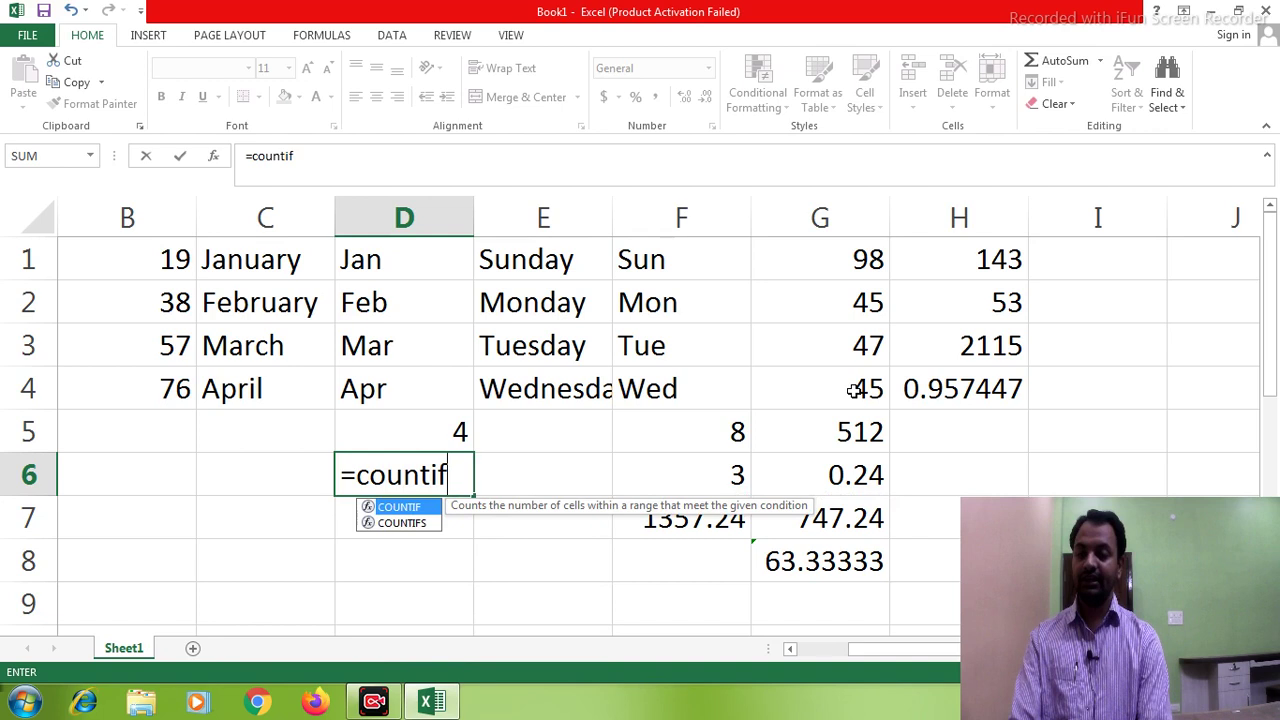
text(()
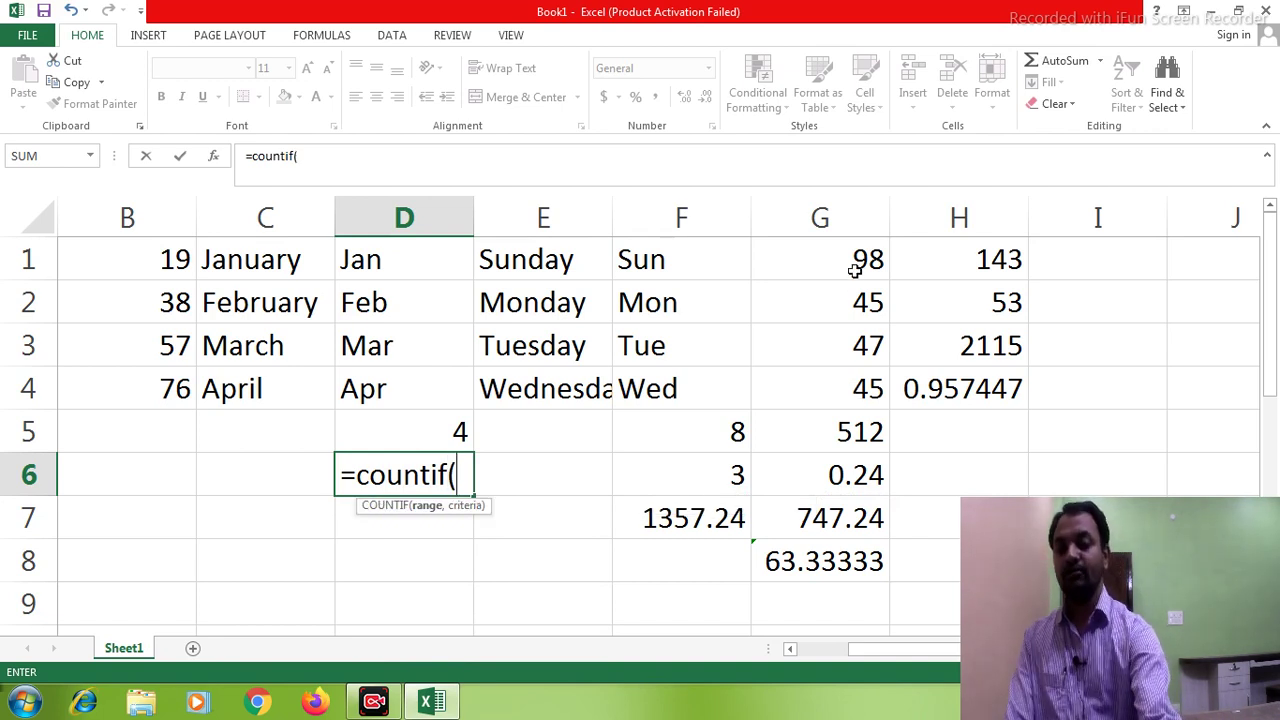
drag(855, 270, 855, 378)
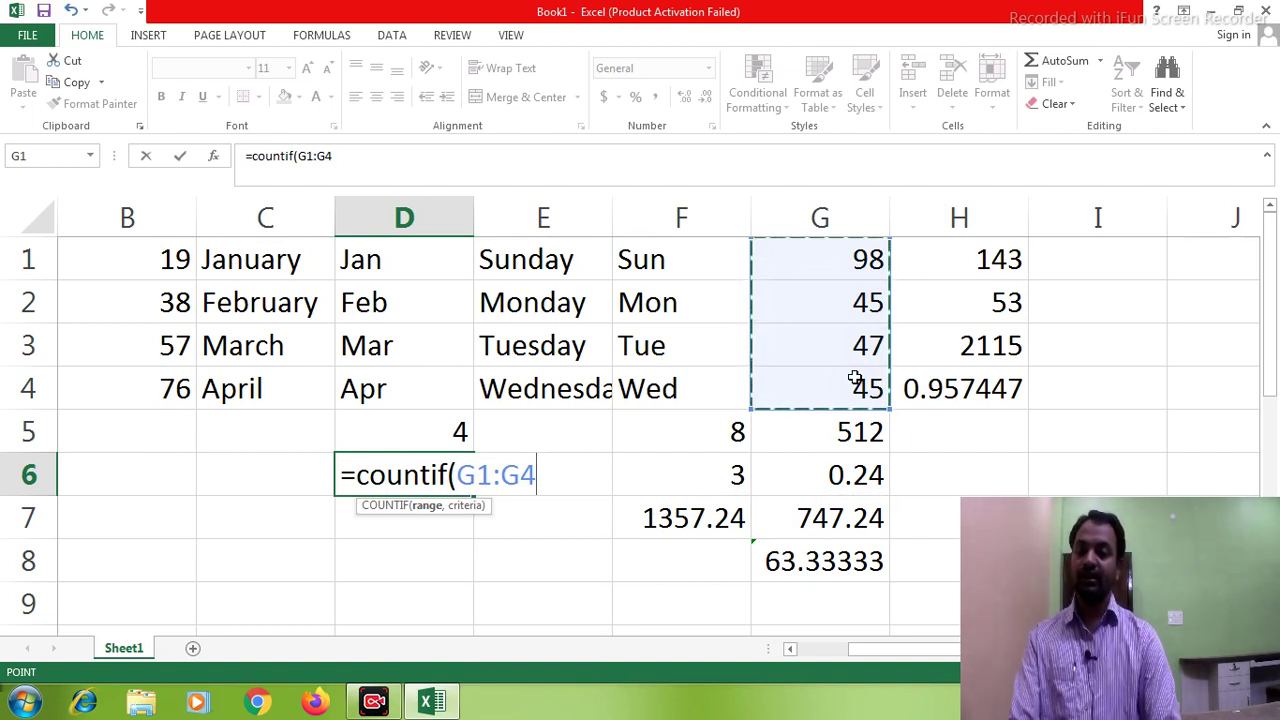
text(,)
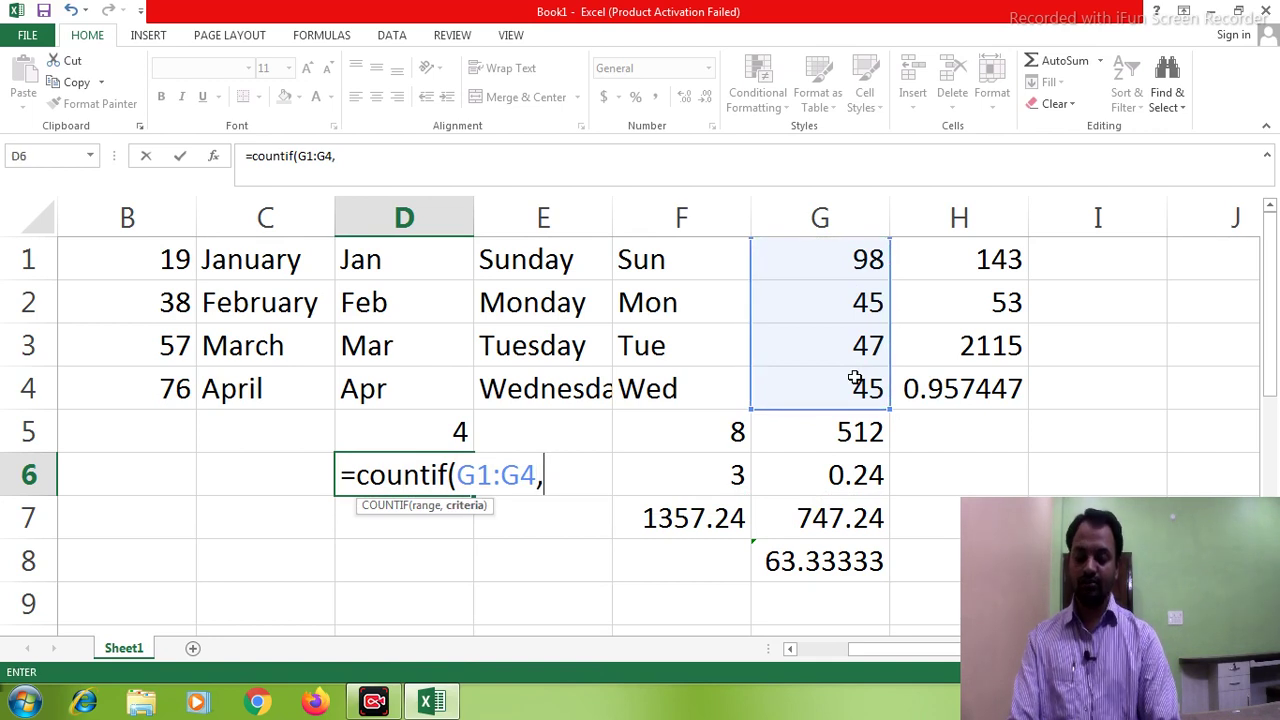
text(")
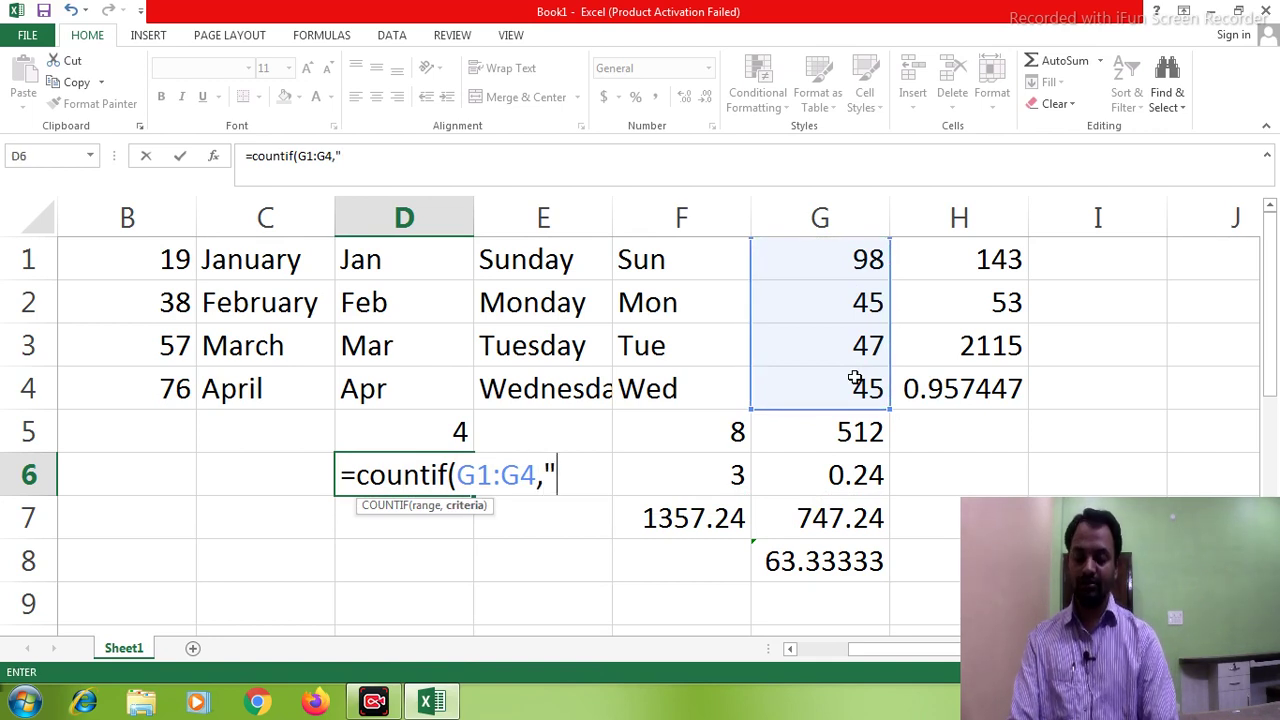
text(>)
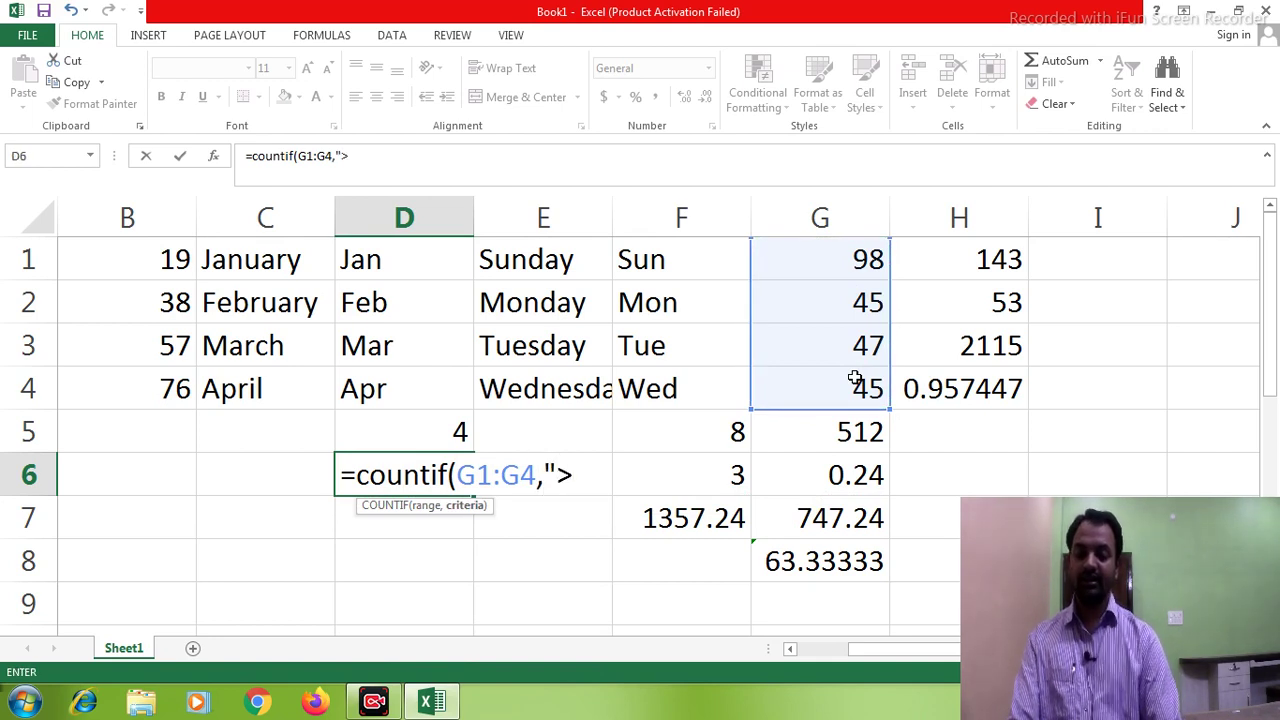
text(=)
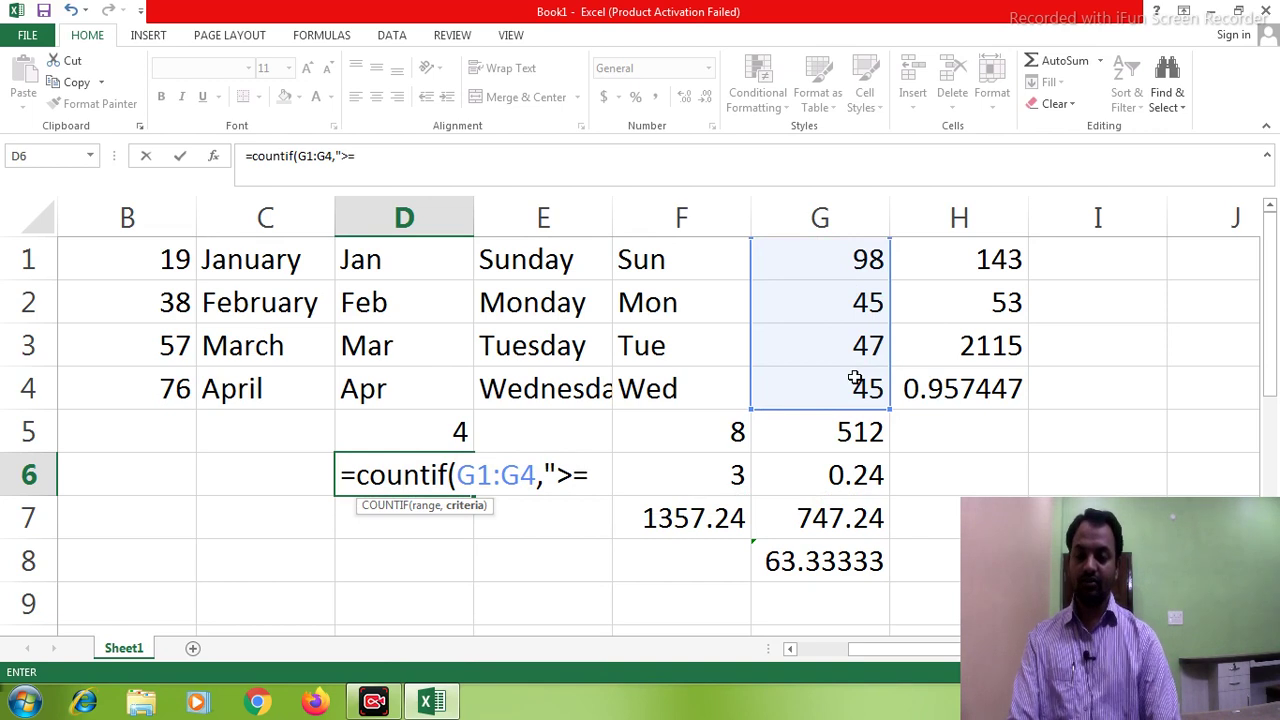
text(60)
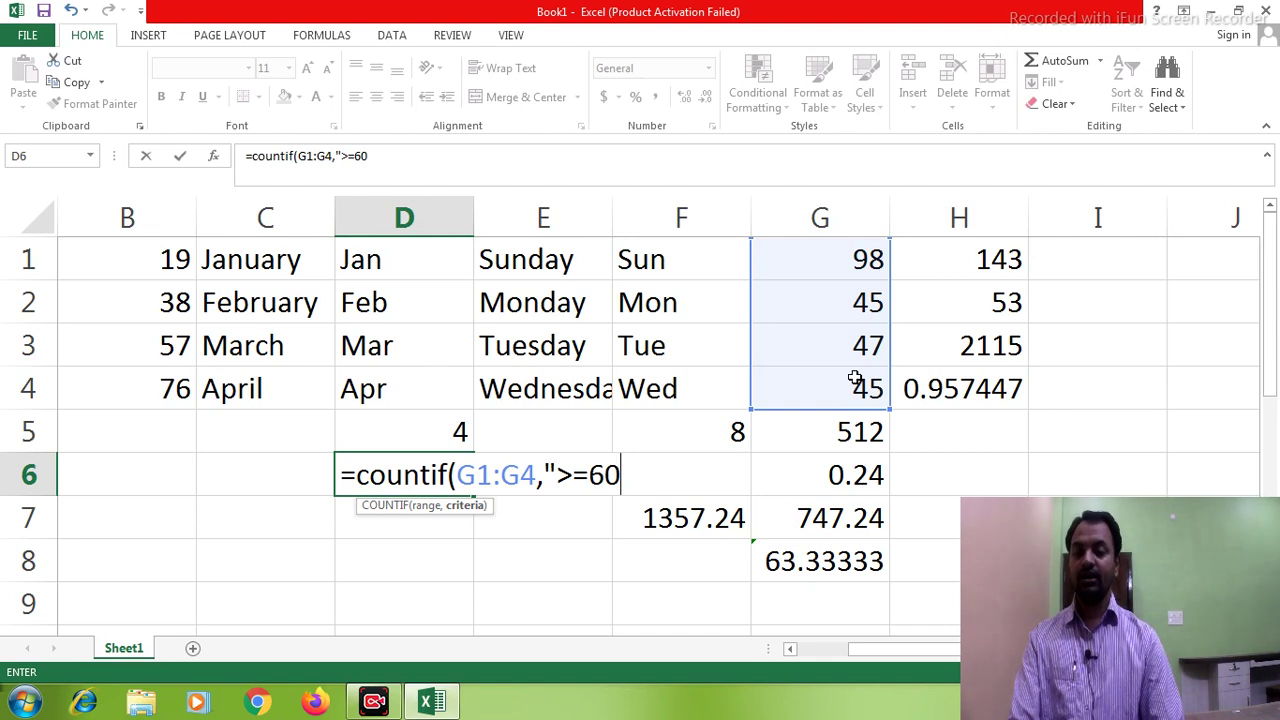
text())
key(Return)
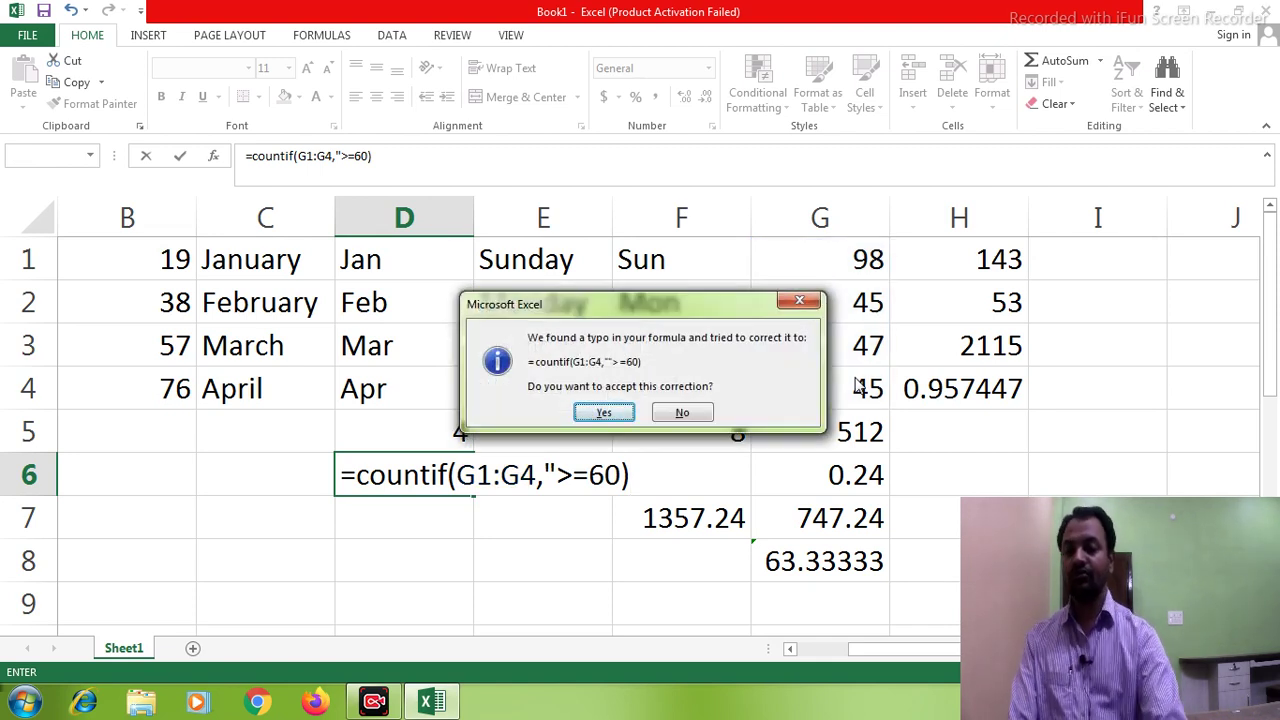
Step: Decline the correction and add the missing quote so =countif(G1:G4,">=60") in D6 returns 1
click(703, 416)
click(603, 449)
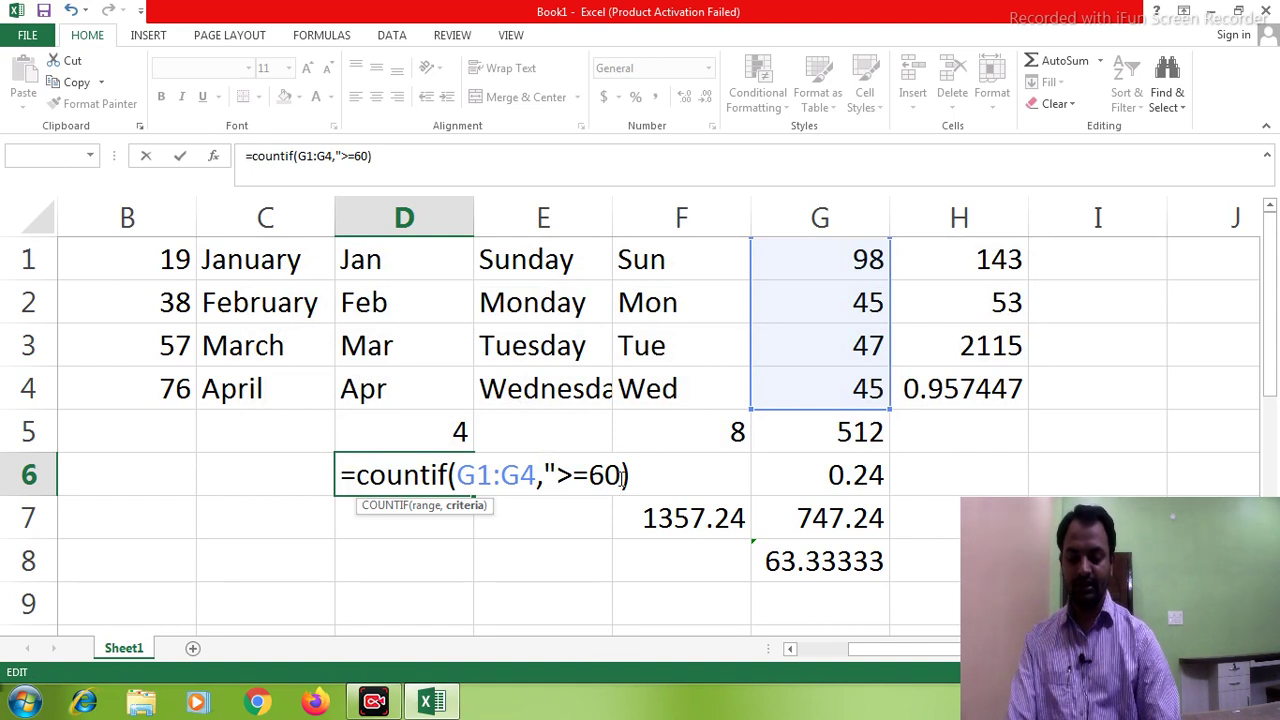
text(")
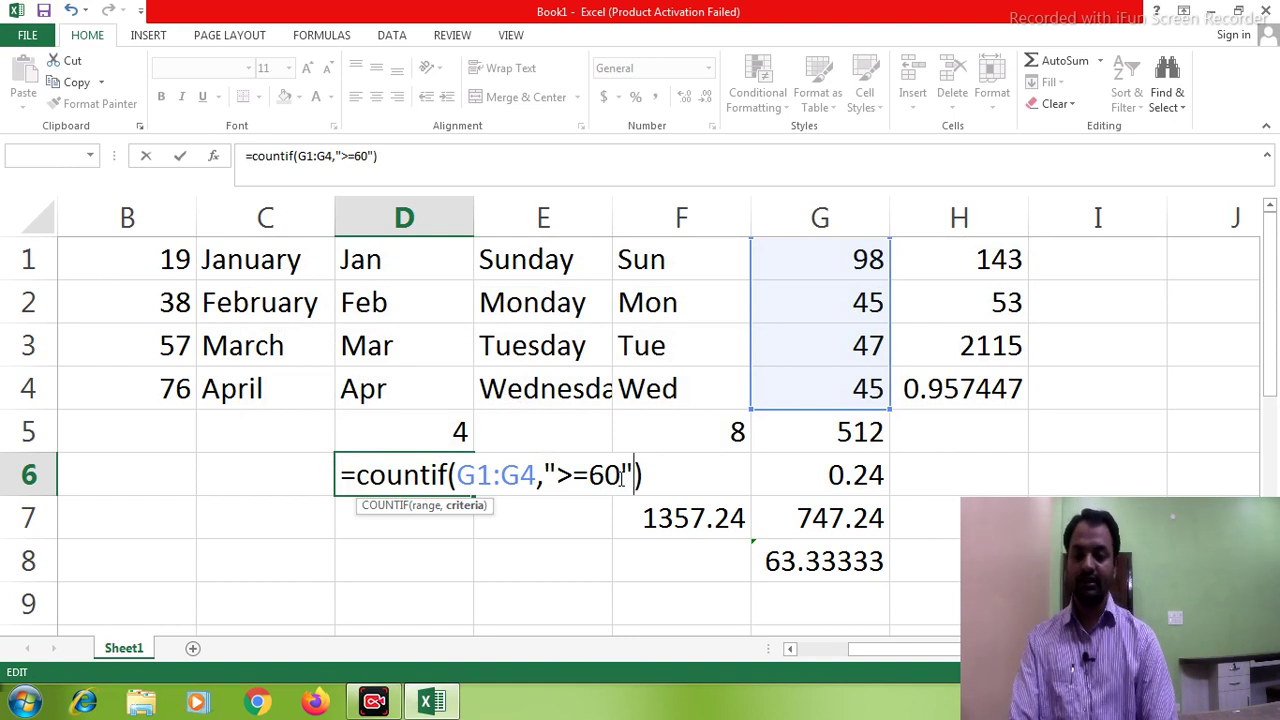
key(Return)
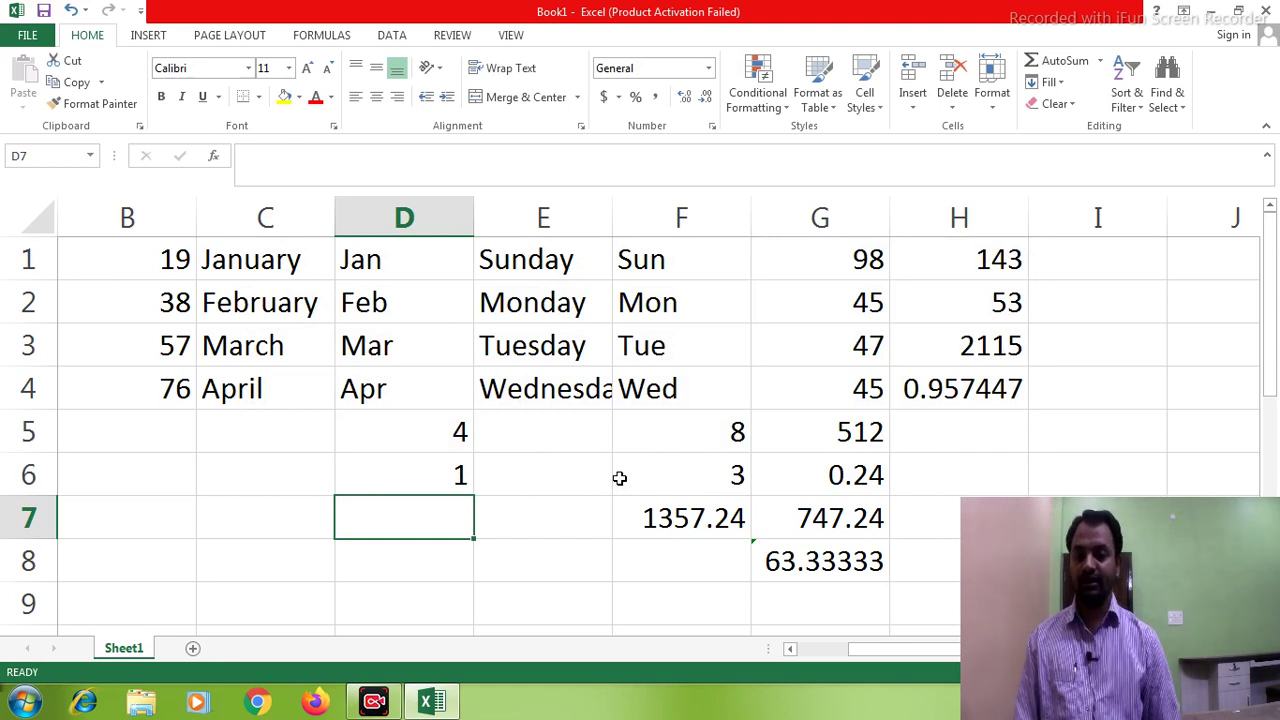
click(832, 303)
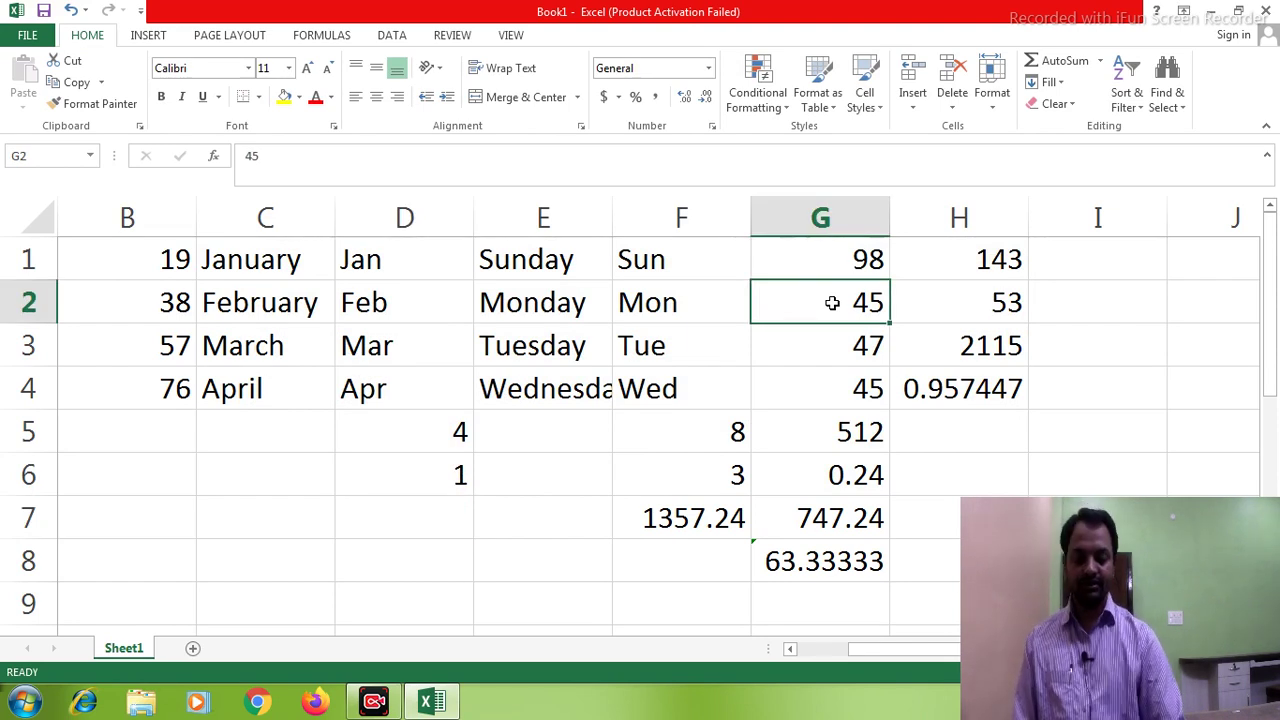
Step: Set G2 to 60 and replace G3's 47 with 64, so the COUNTIF in D6 returns 3
text(60)
key(Return)
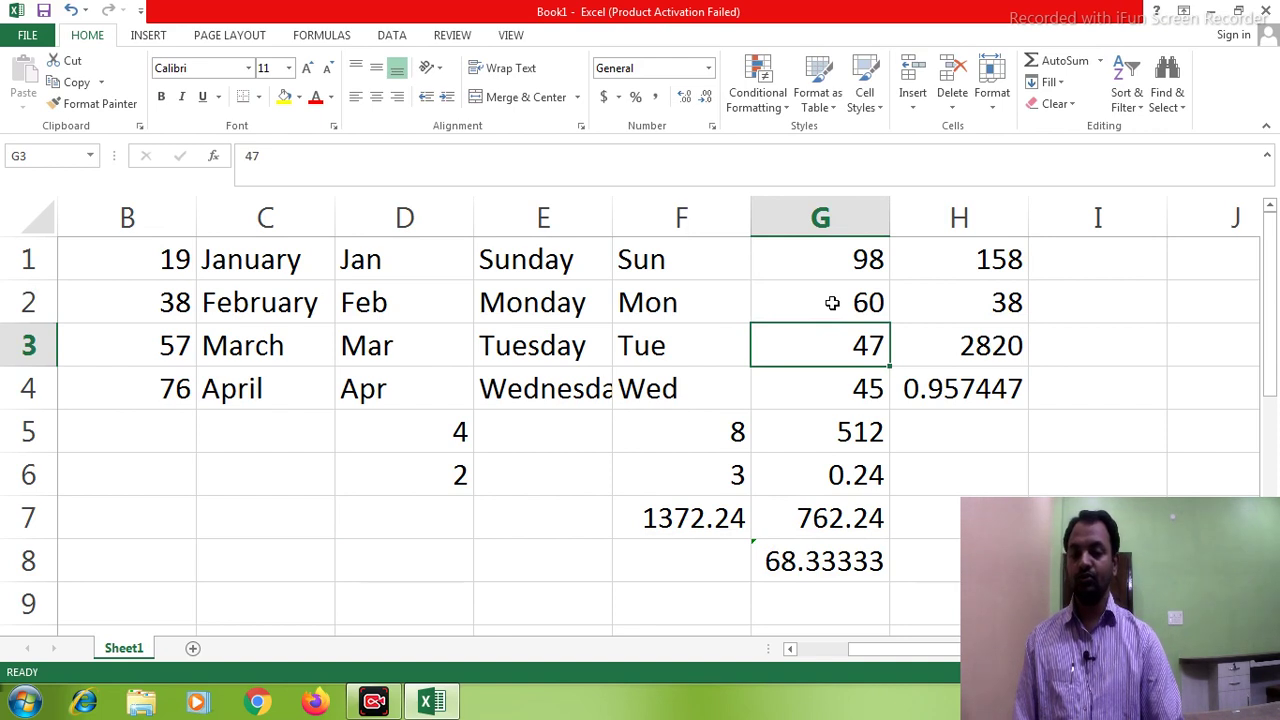
key(F2)
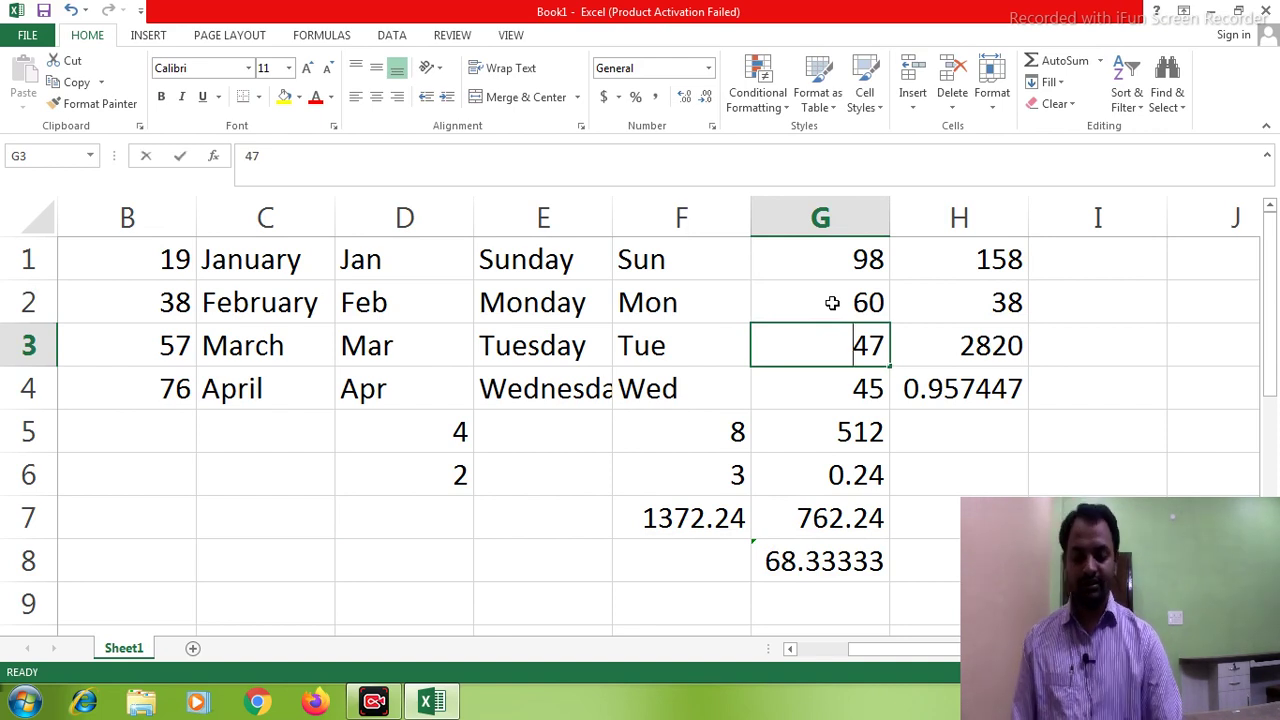
key(BackSpace)
key(BackSpace)
text(64)
key(Return)
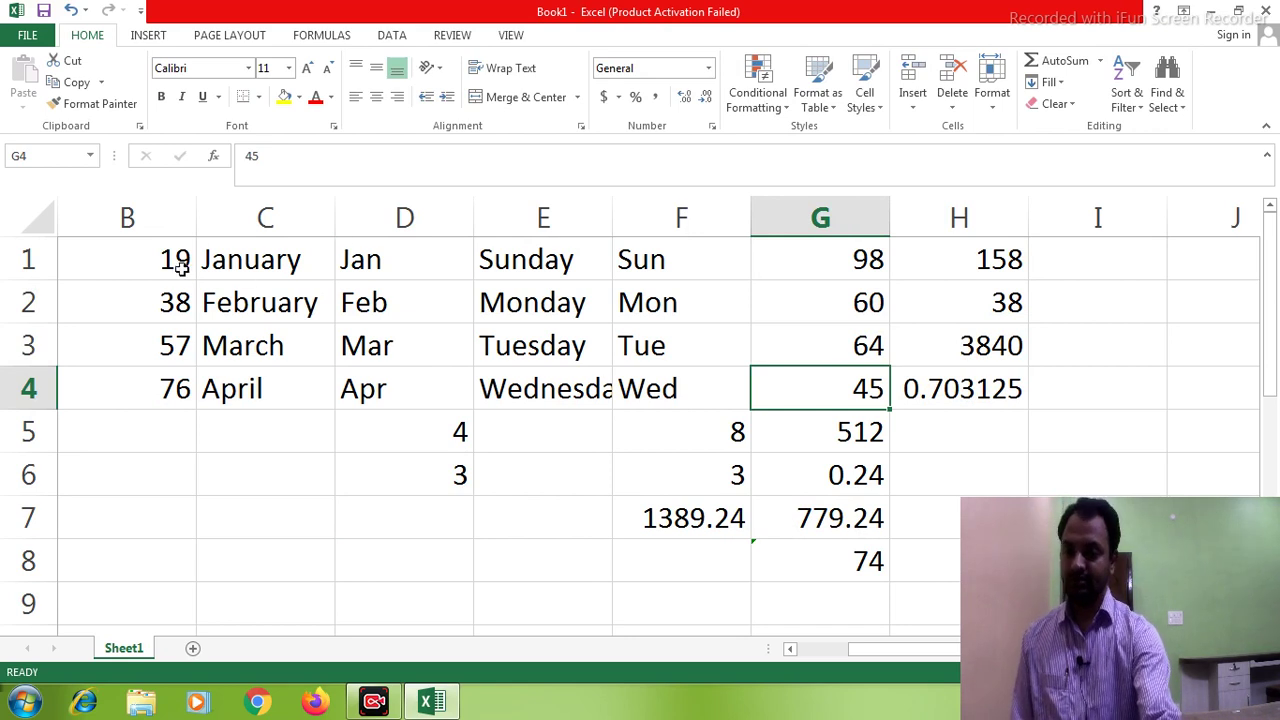
drag(172, 261, 394, 331)
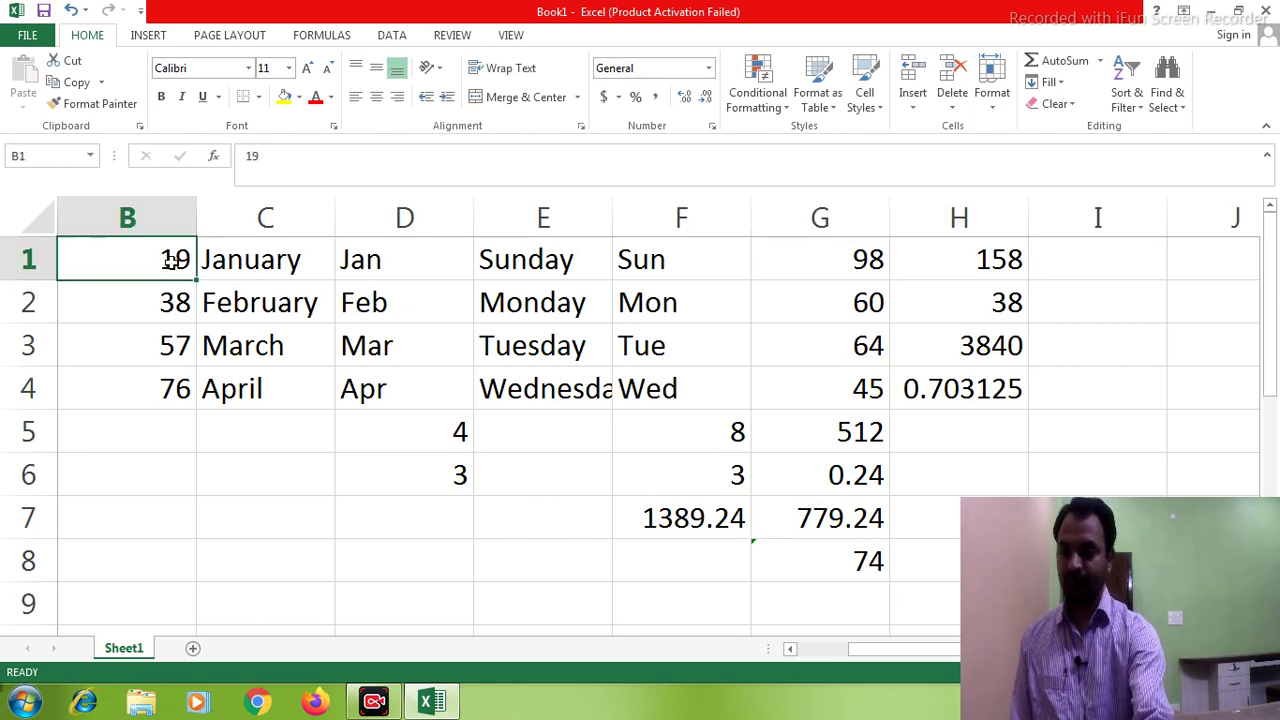
drag(398, 384, 400, 390)
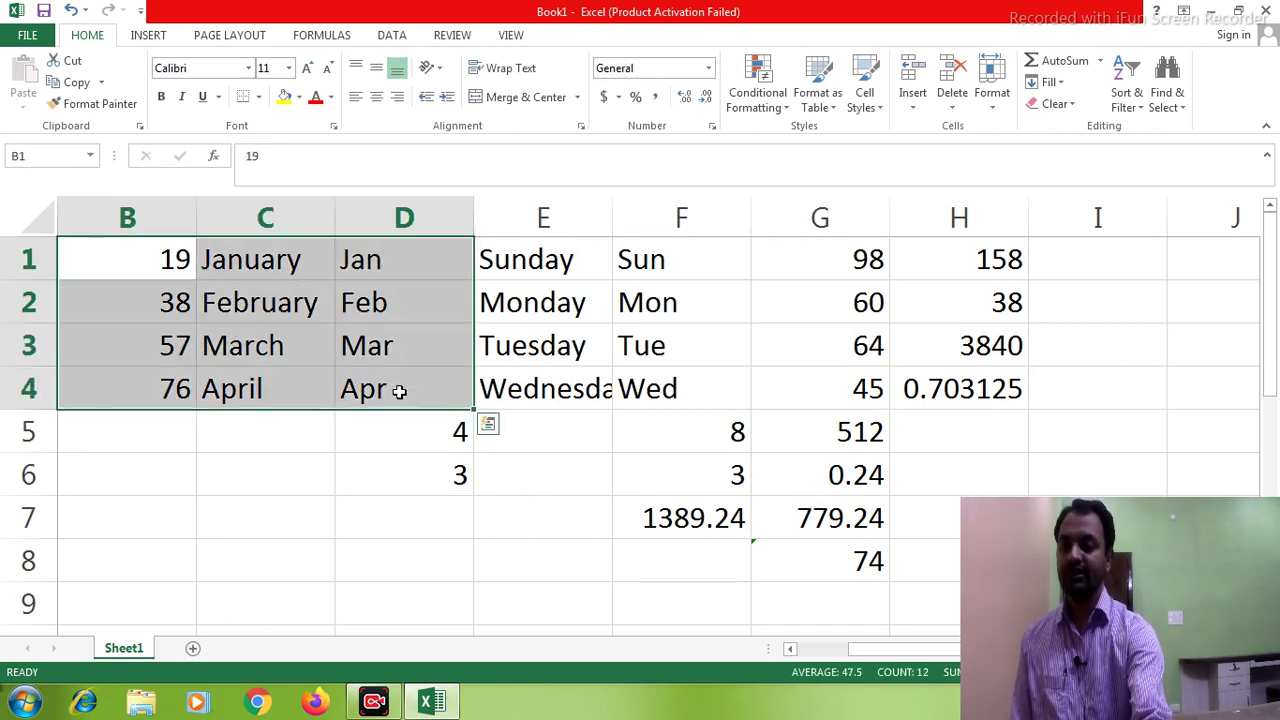
Step: Give B1:D4 a red font colour and a gold cell fill
click(333, 98)
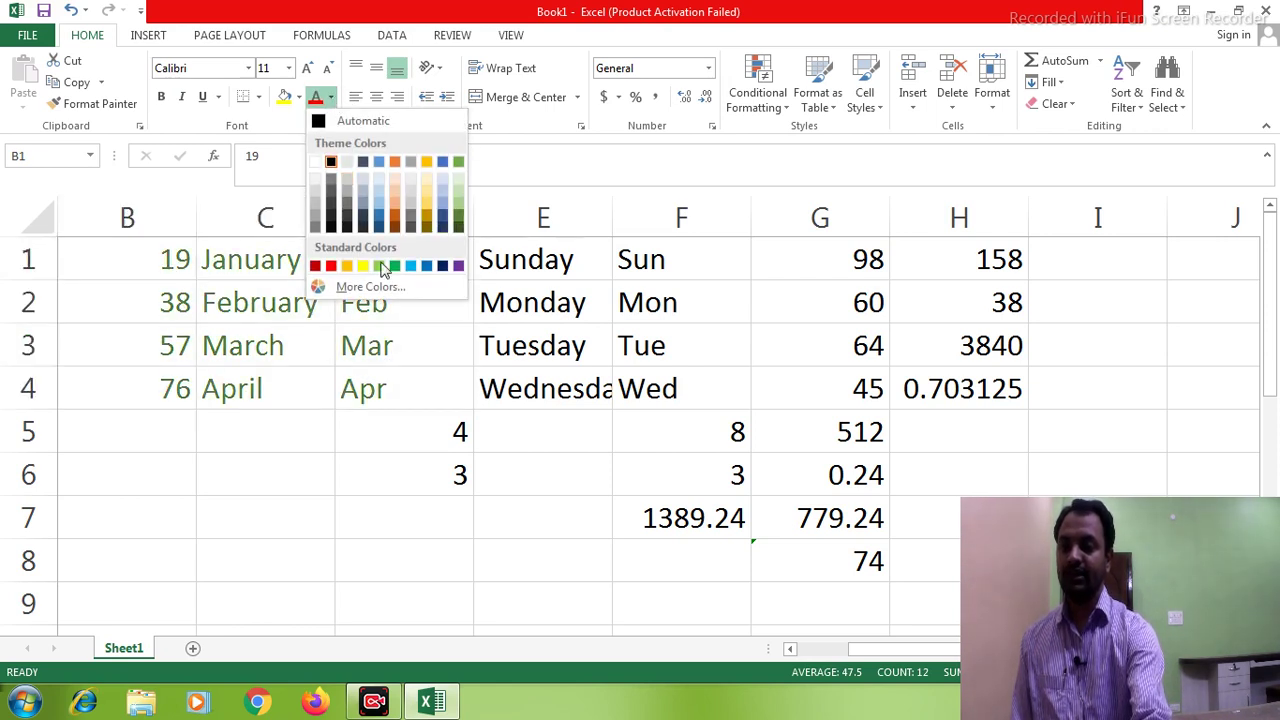
click(331, 266)
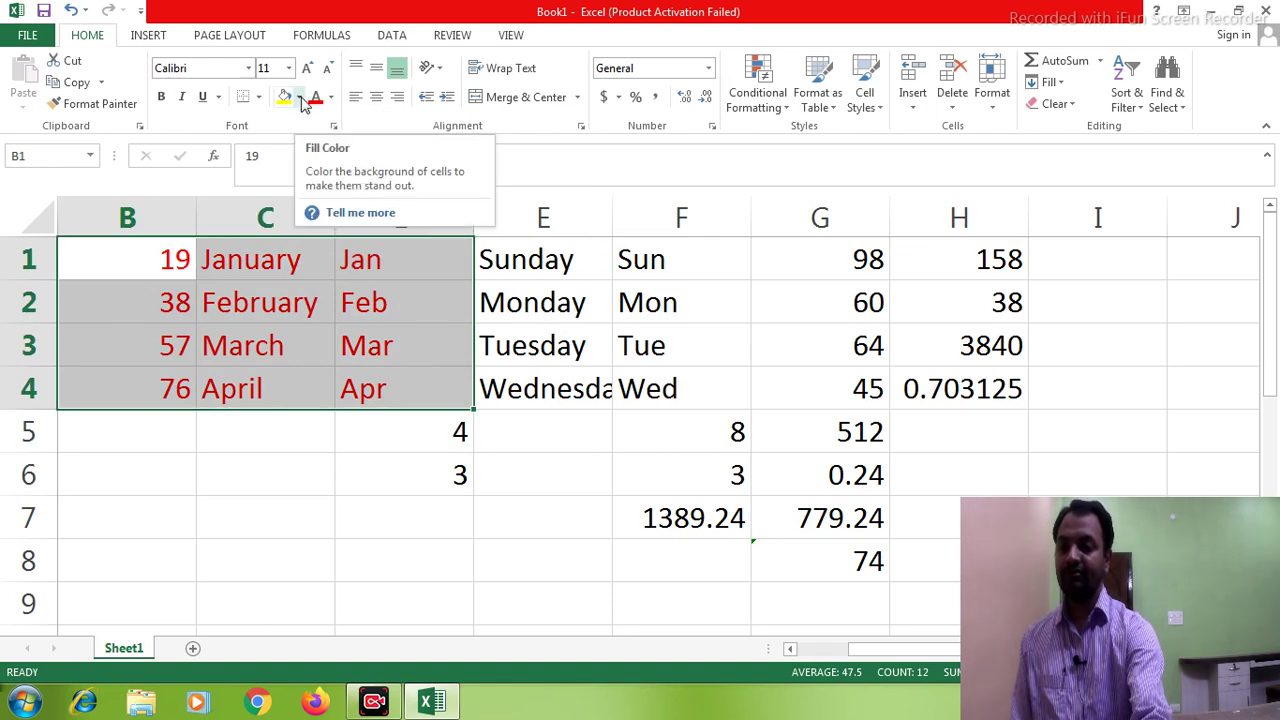
click(300, 98)
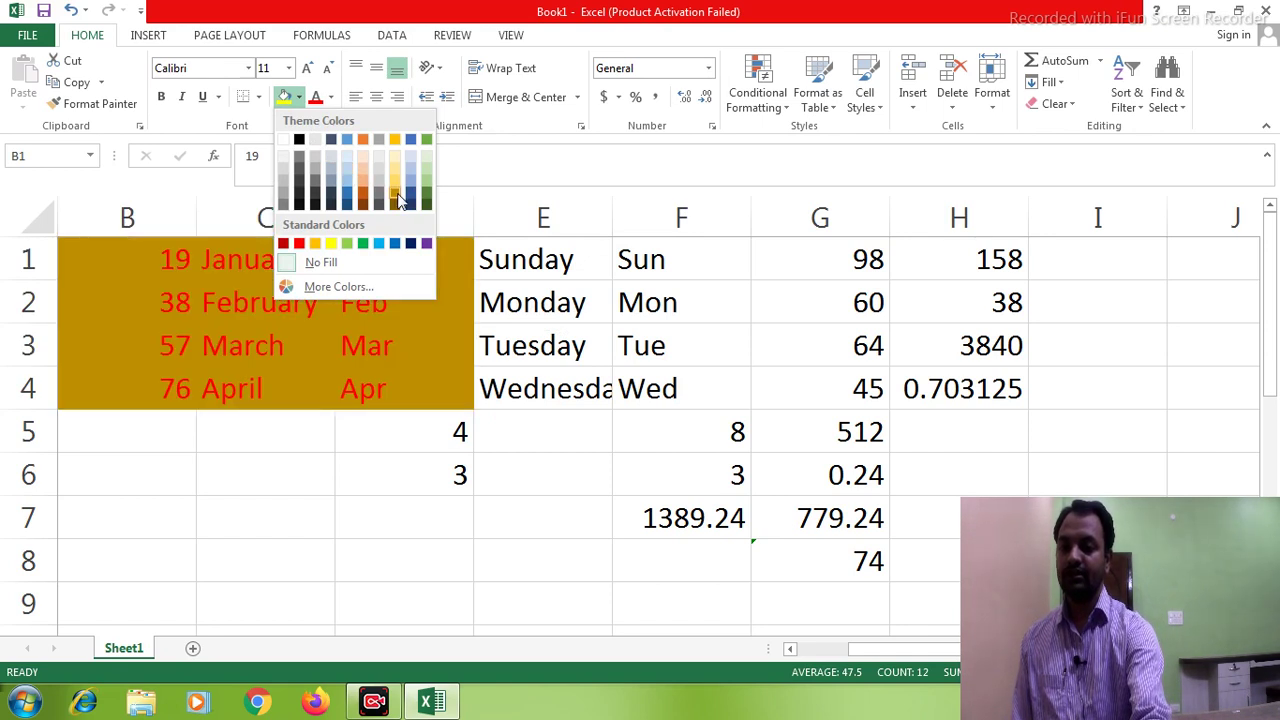
click(398, 200)
click(523, 275)
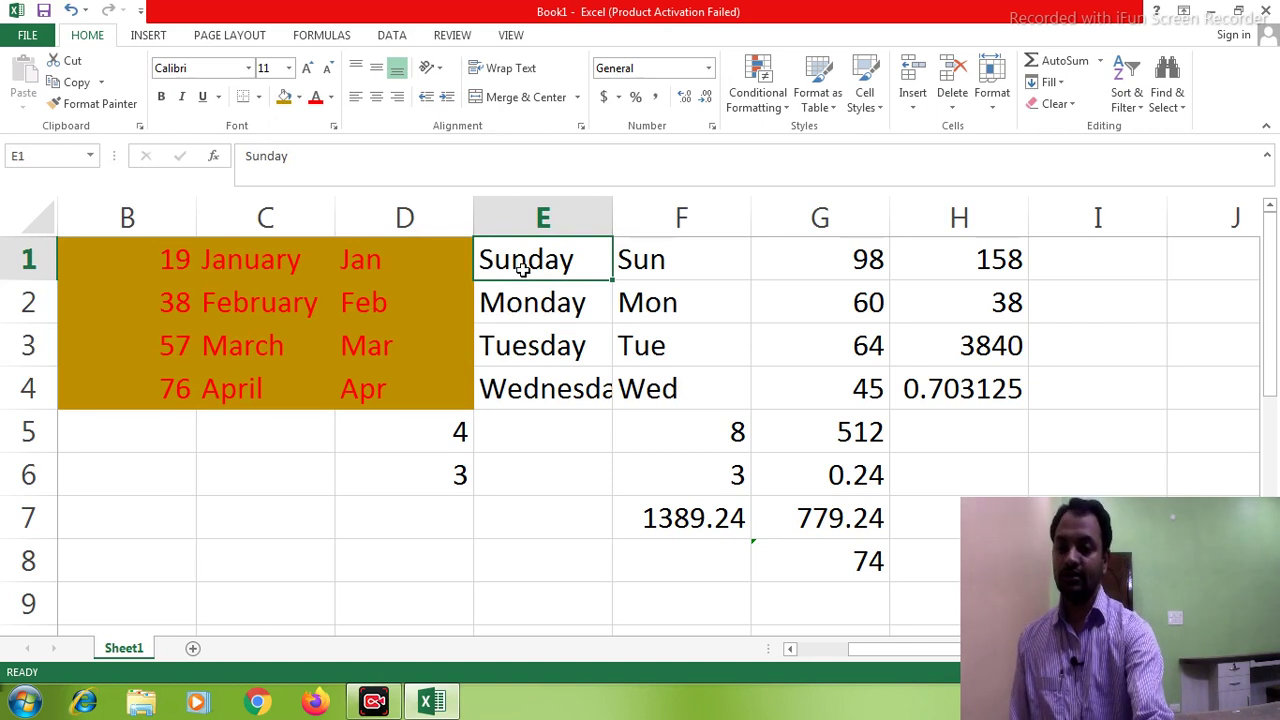
drag(521, 262, 537, 375)
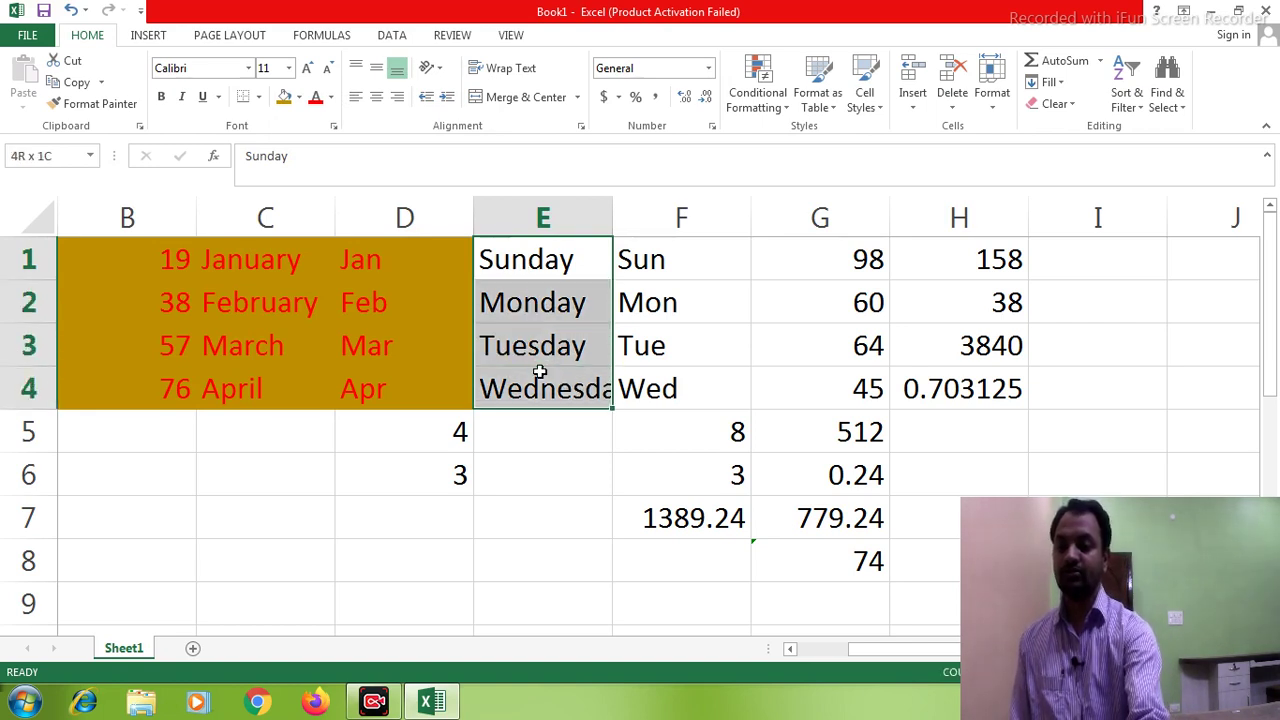
Step: Make the weekdays in E1:E4 bold, italic, underlined at 14 pt, then paste column D's months over them
click(161, 97)
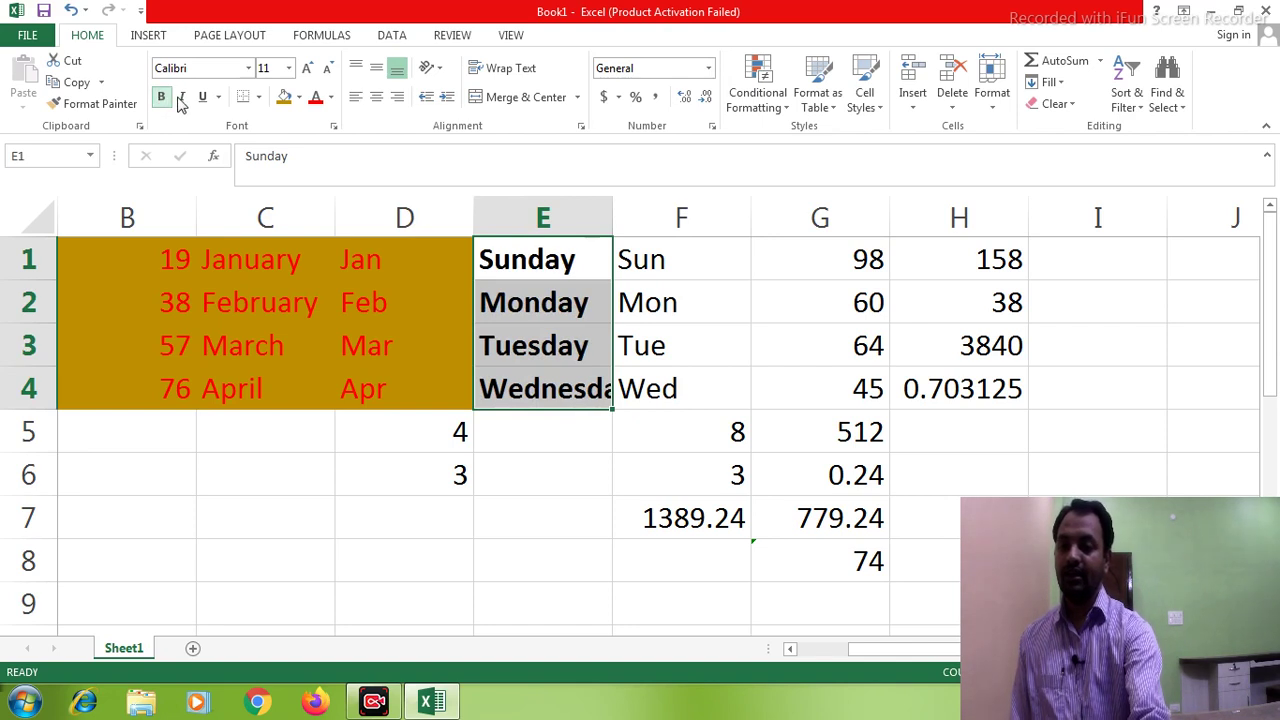
click(182, 97)
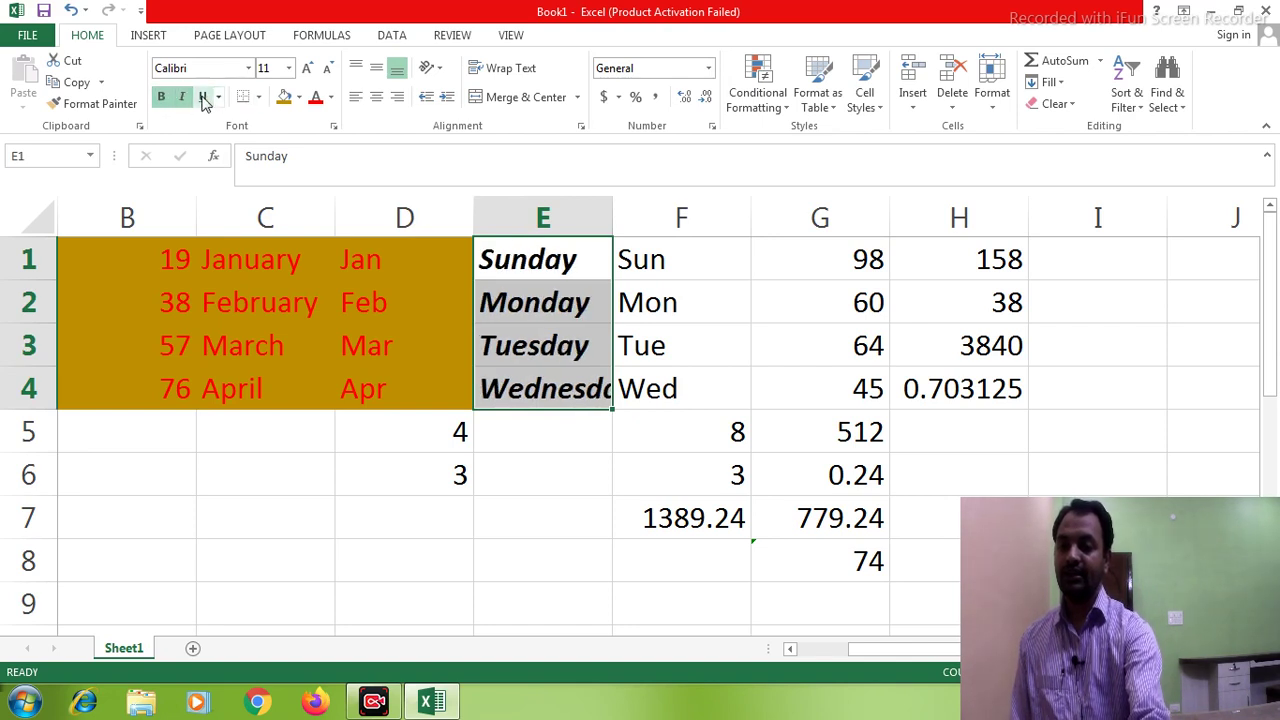
click(203, 97)
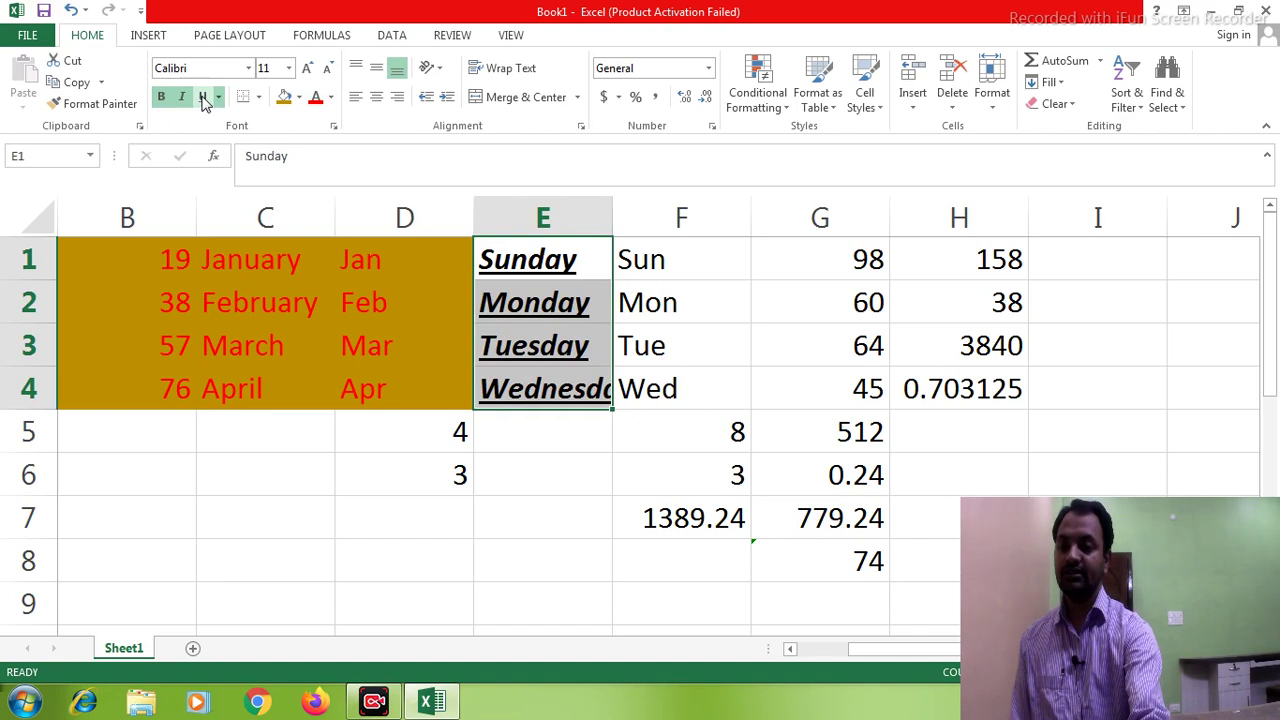
click(308, 68)
click(308, 68)
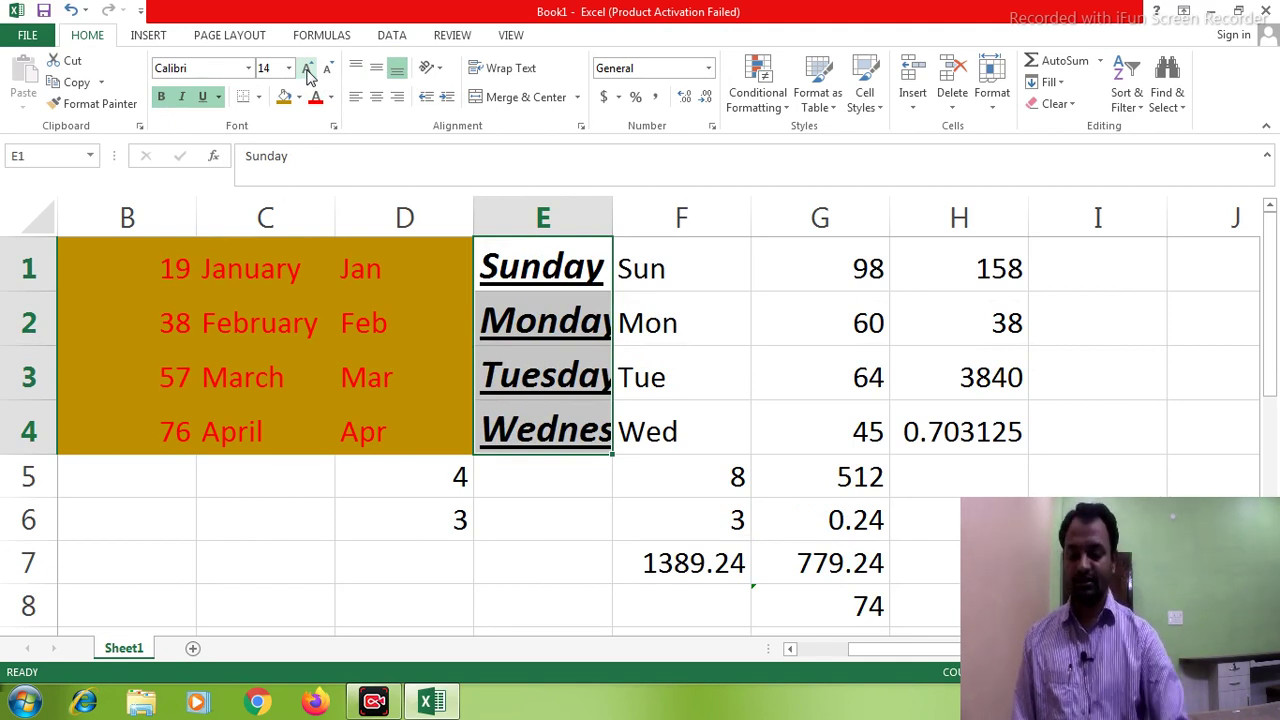
text(Jan Feb Mar Apr)
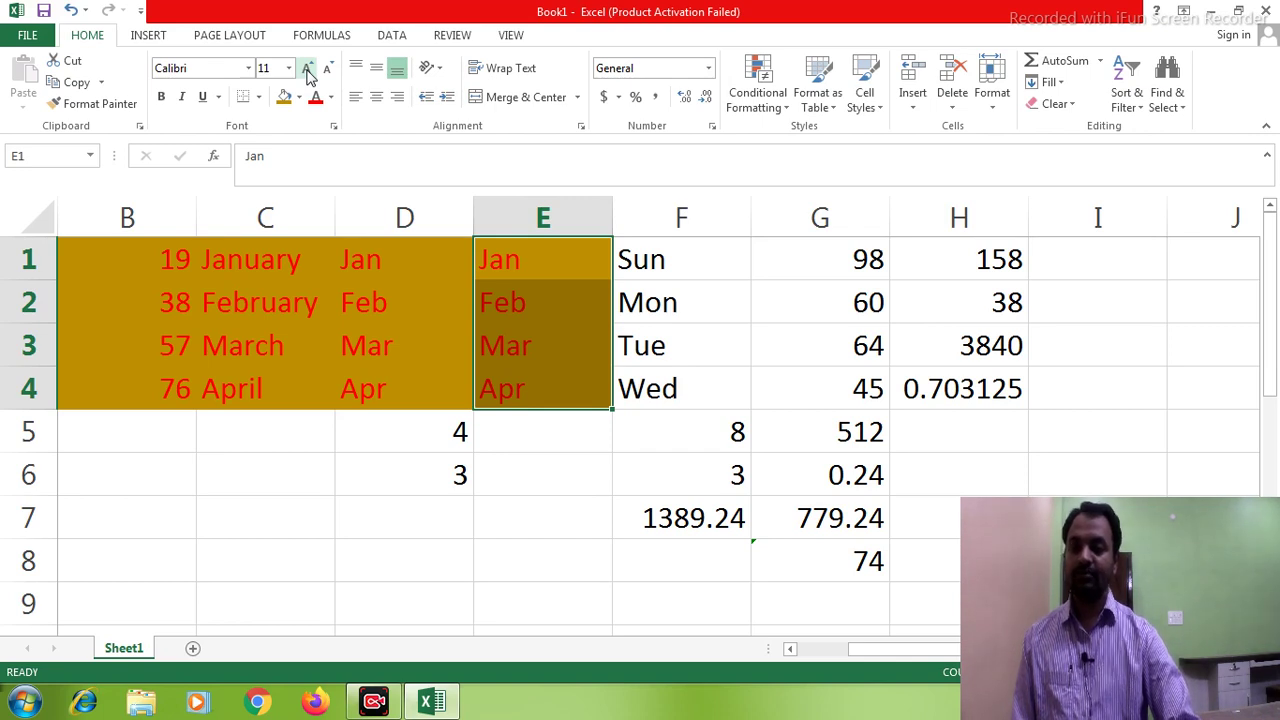
Step: Fill Jan down E1:E4, undo it to restore Feb–Apr, and shrink the text to 8 pt
key(ctrl+d)
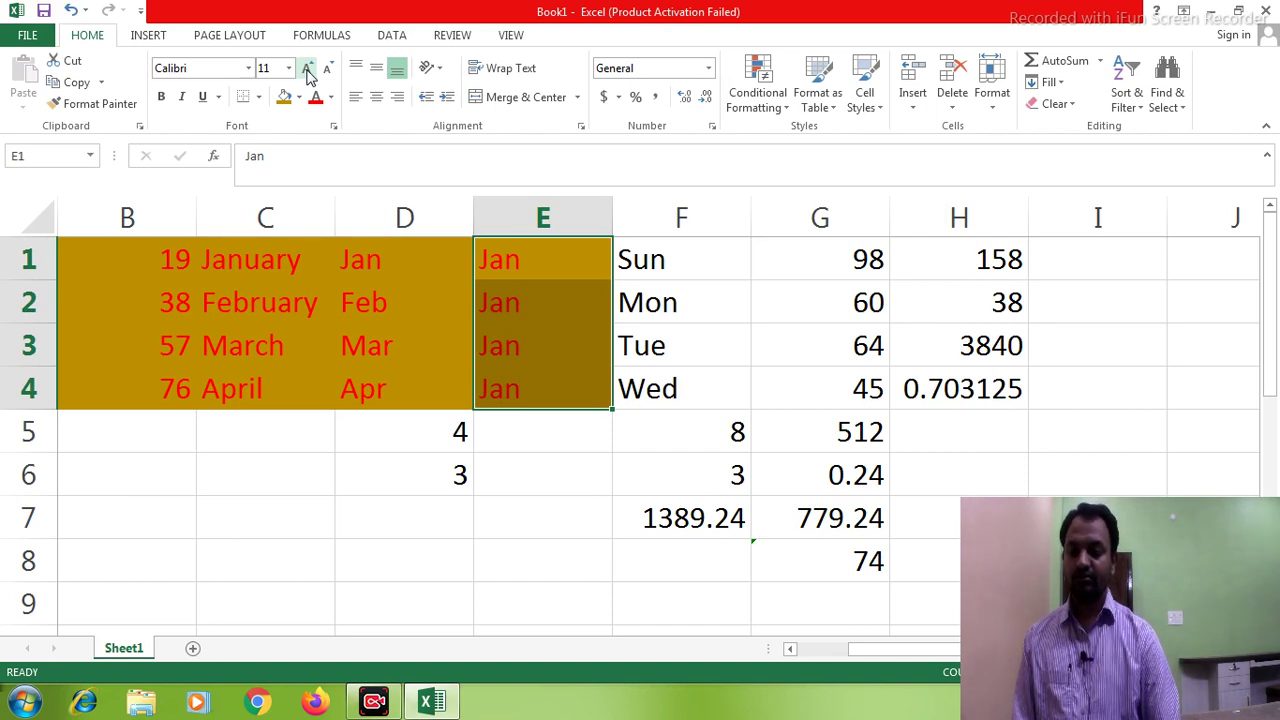
key(ctrl+z)
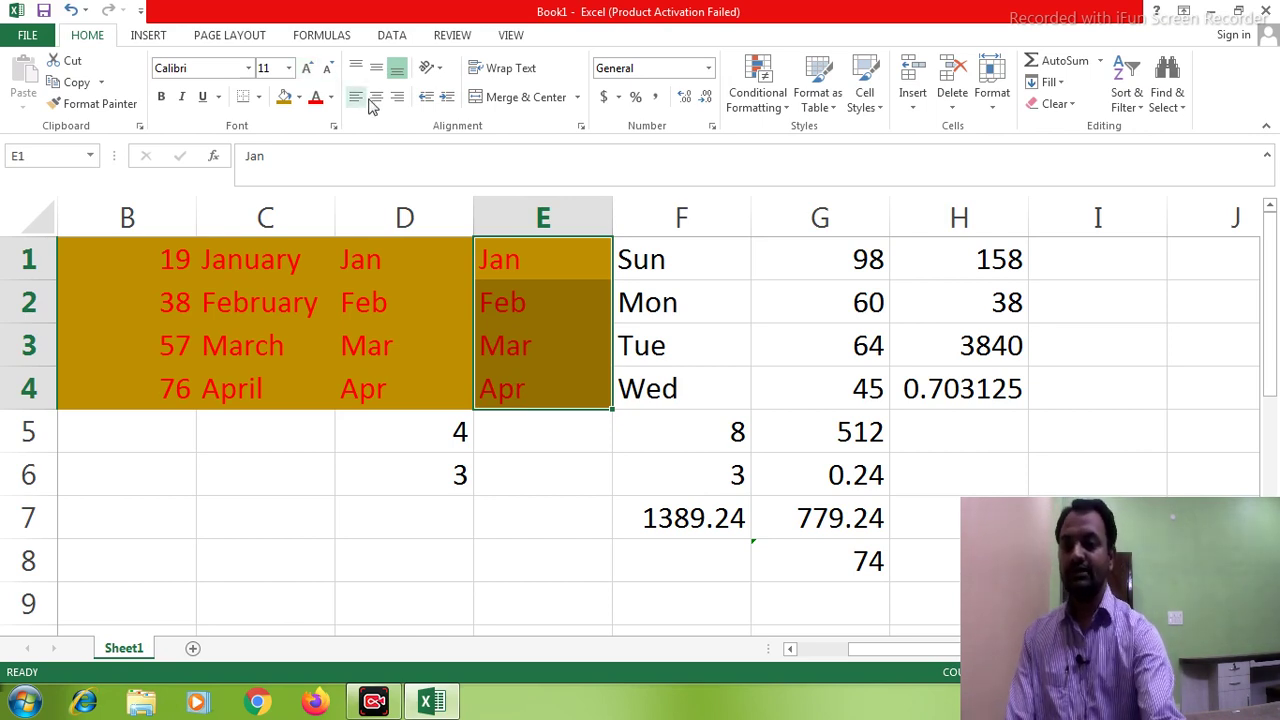
click(330, 75)
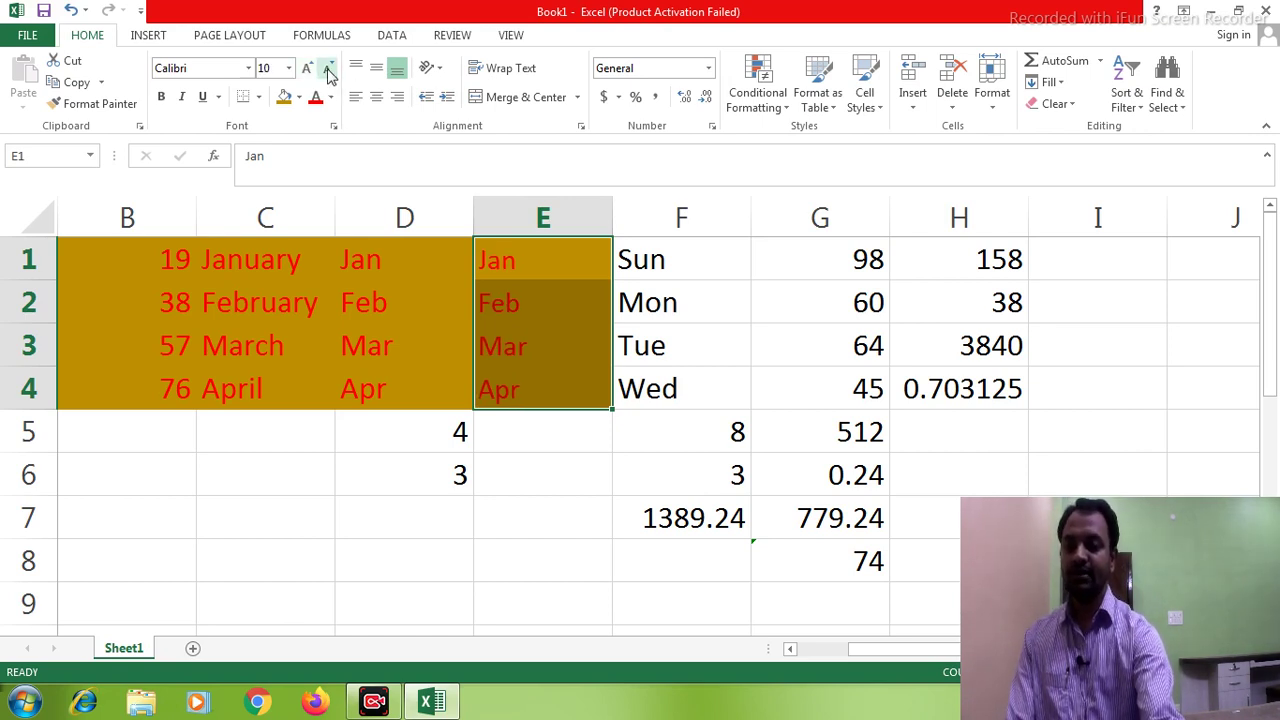
click(330, 75)
click(330, 75)
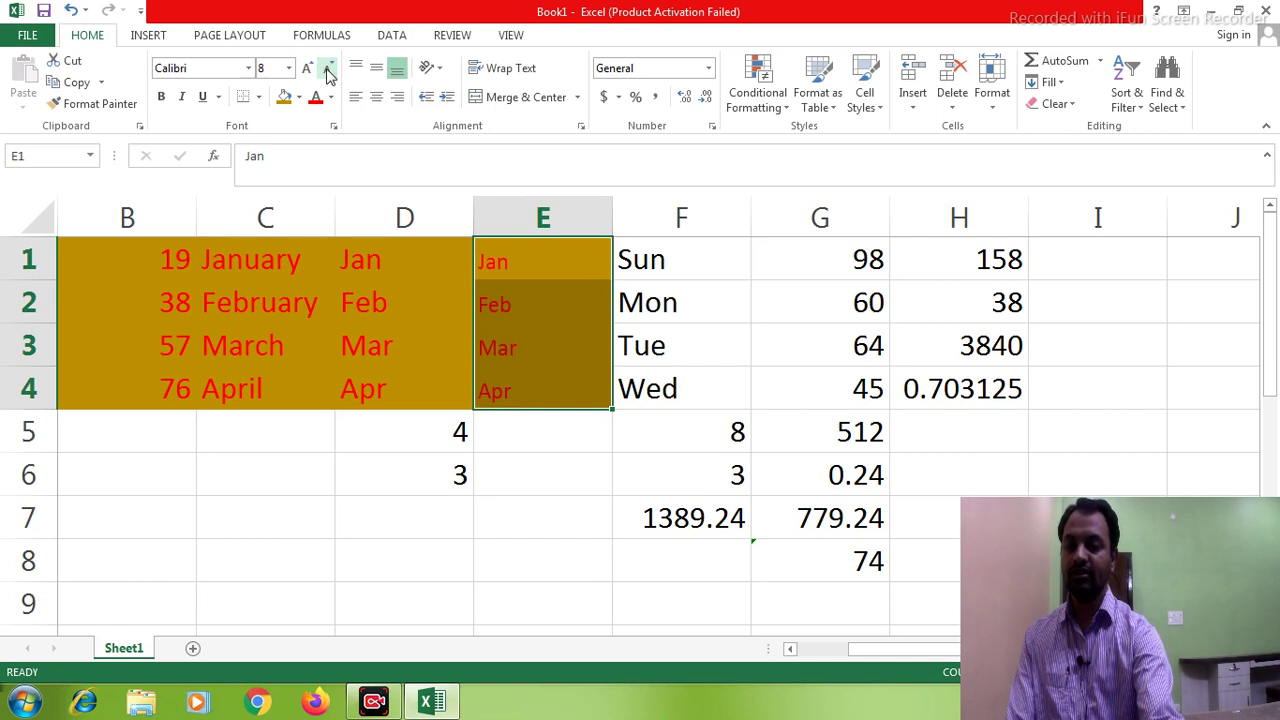
Step: Enlarge the E1:E4 text to 18 pt and align it to the top of the cells
click(307, 70)
click(307, 70)
click(307, 70)
click(307, 70)
click(307, 70)
click(307, 70)
click(307, 70)
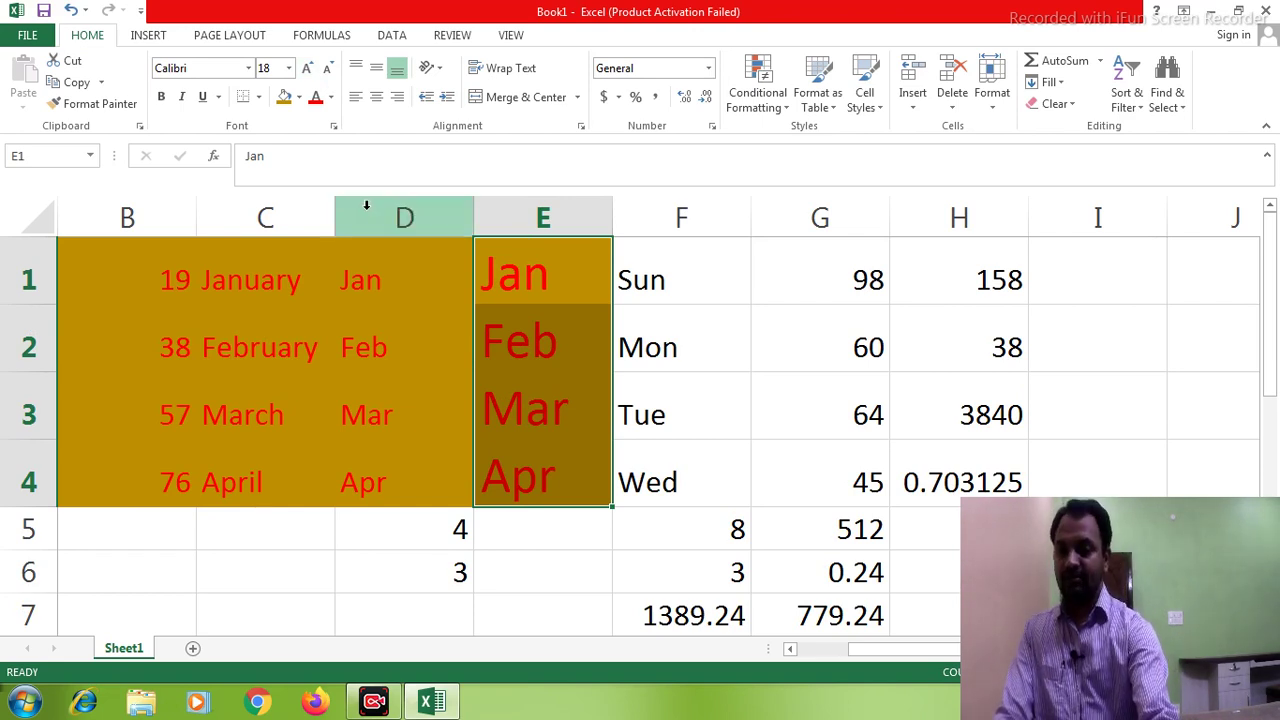
click(352, 75)
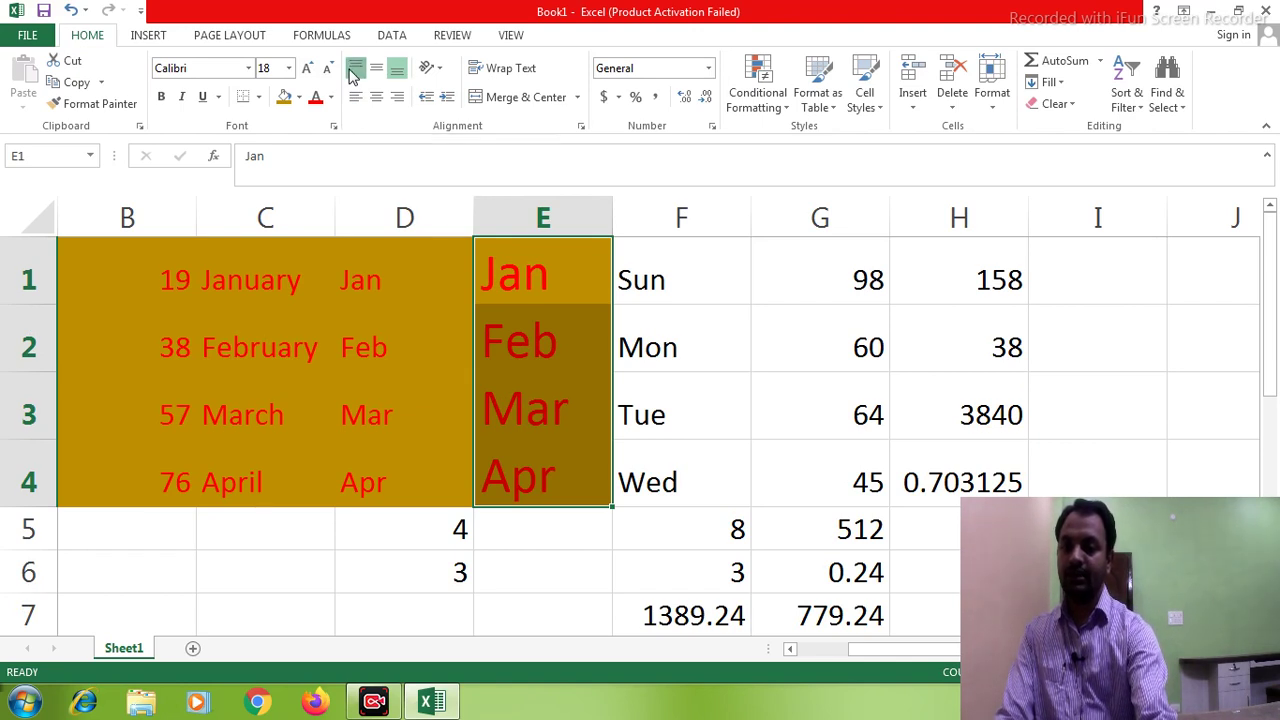
click(498, 297)
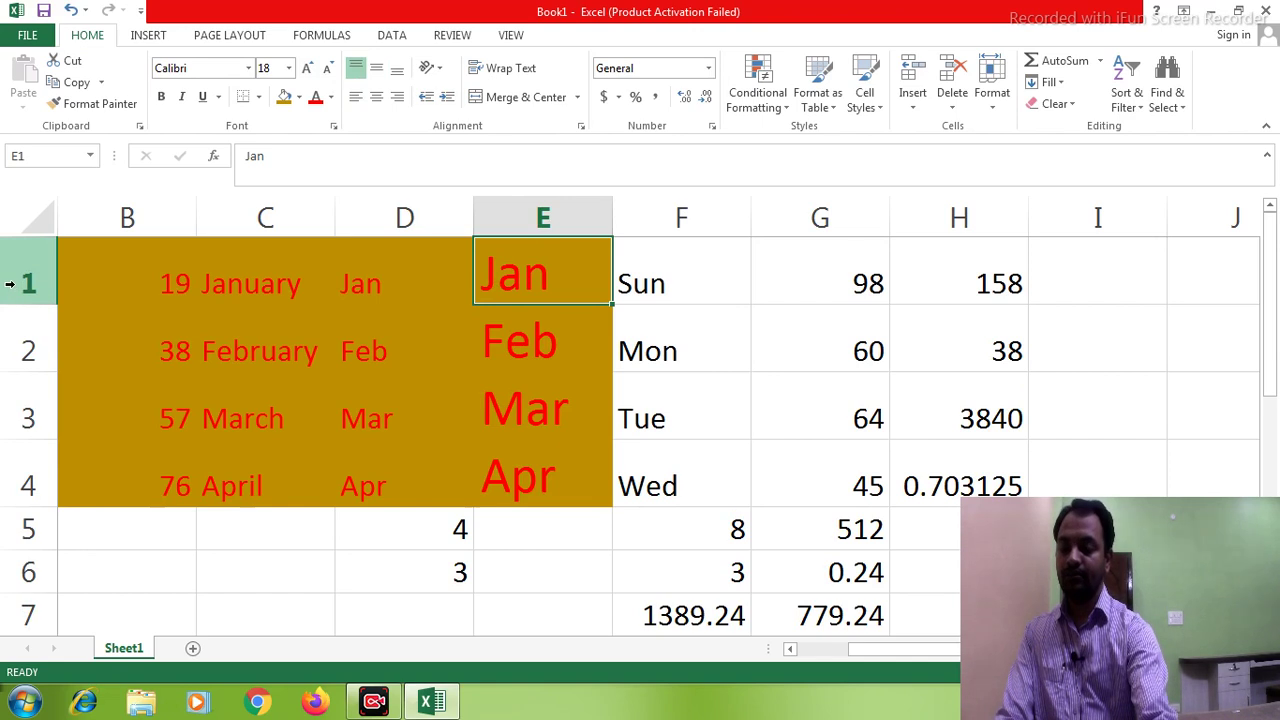
Step: Make rows 1–4 much taller and widen column E
drag(10, 284, 18, 454)
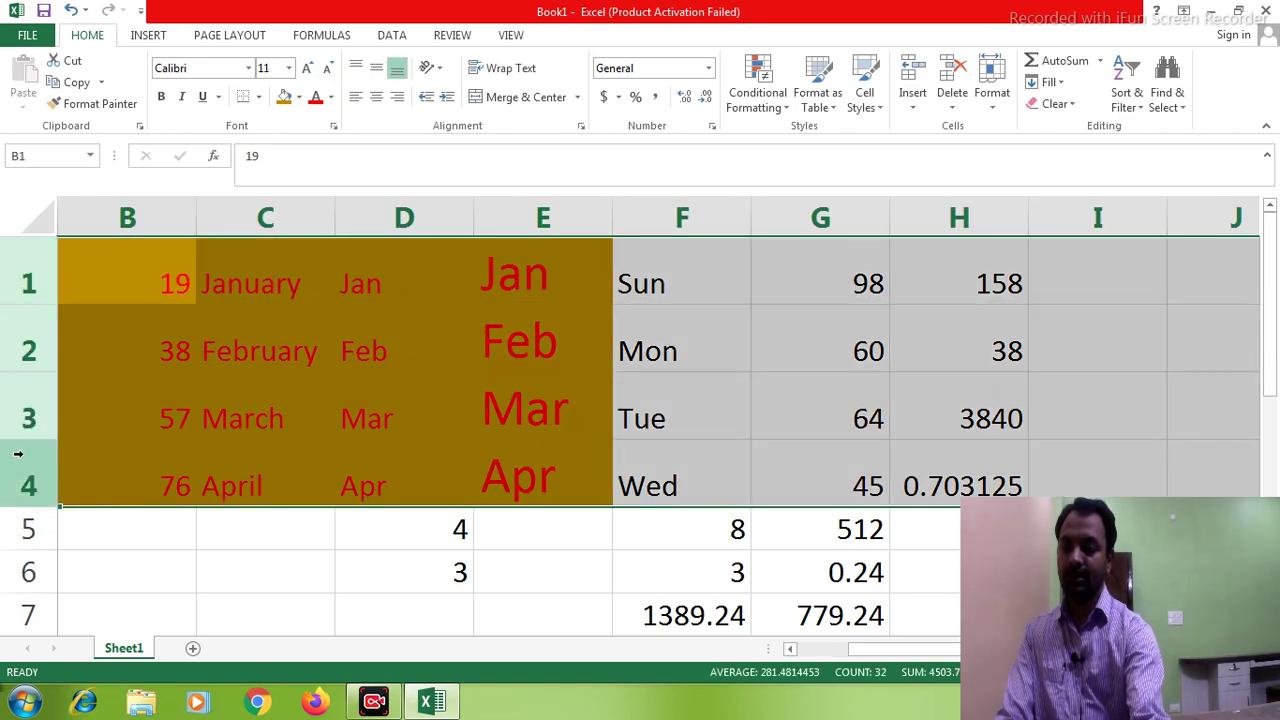
drag(31, 452, 33, 479)
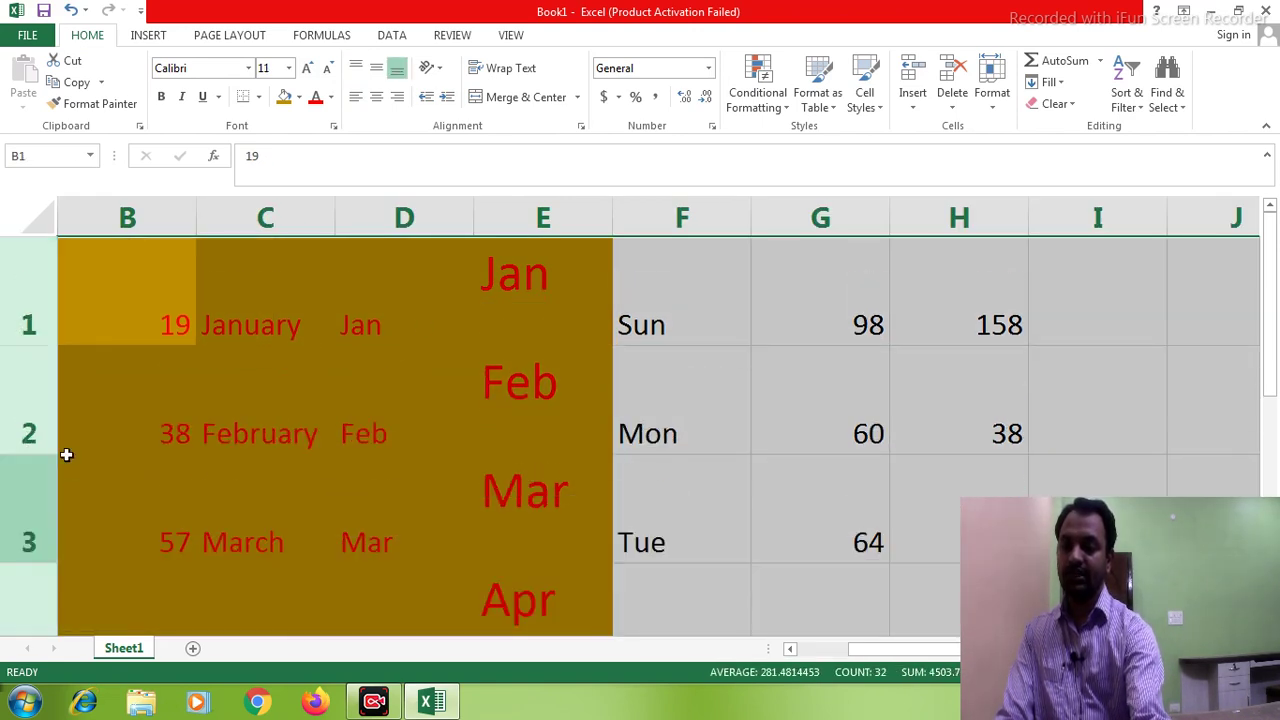
drag(611, 223, 709, 221)
Step: Apply All Borders to every cell in B1:E4
click(640, 273)
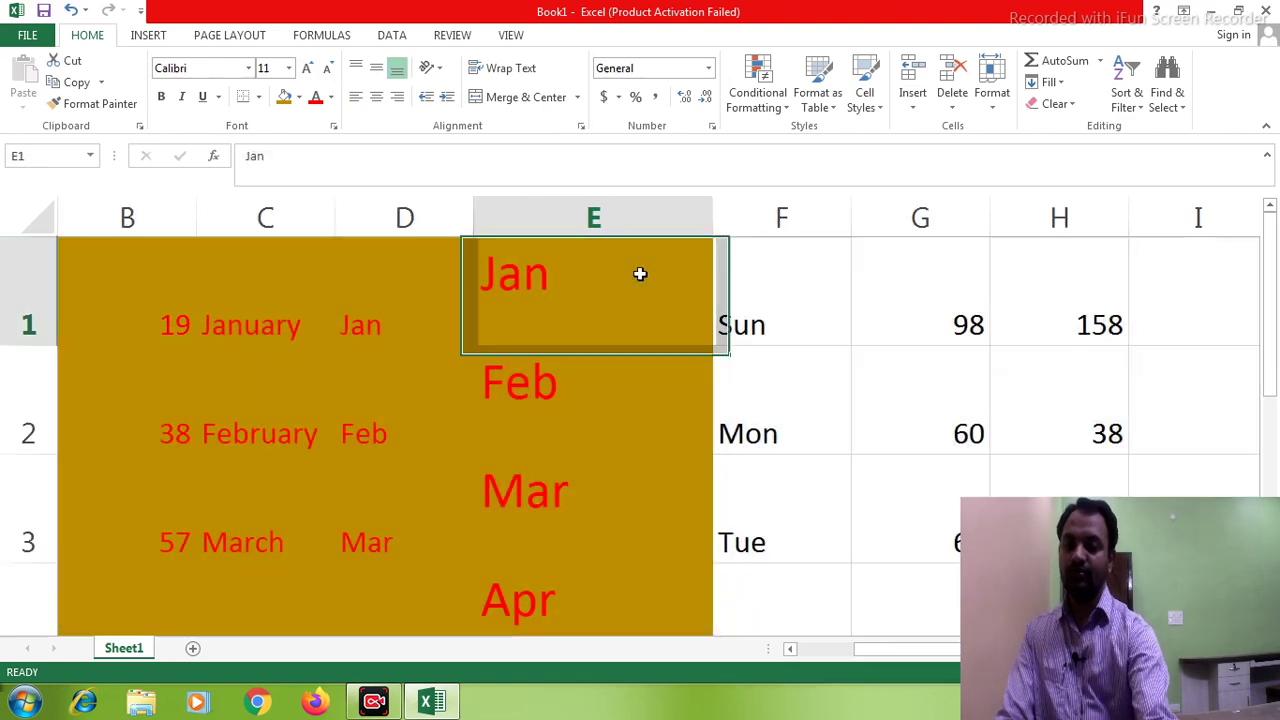
click(140, 290)
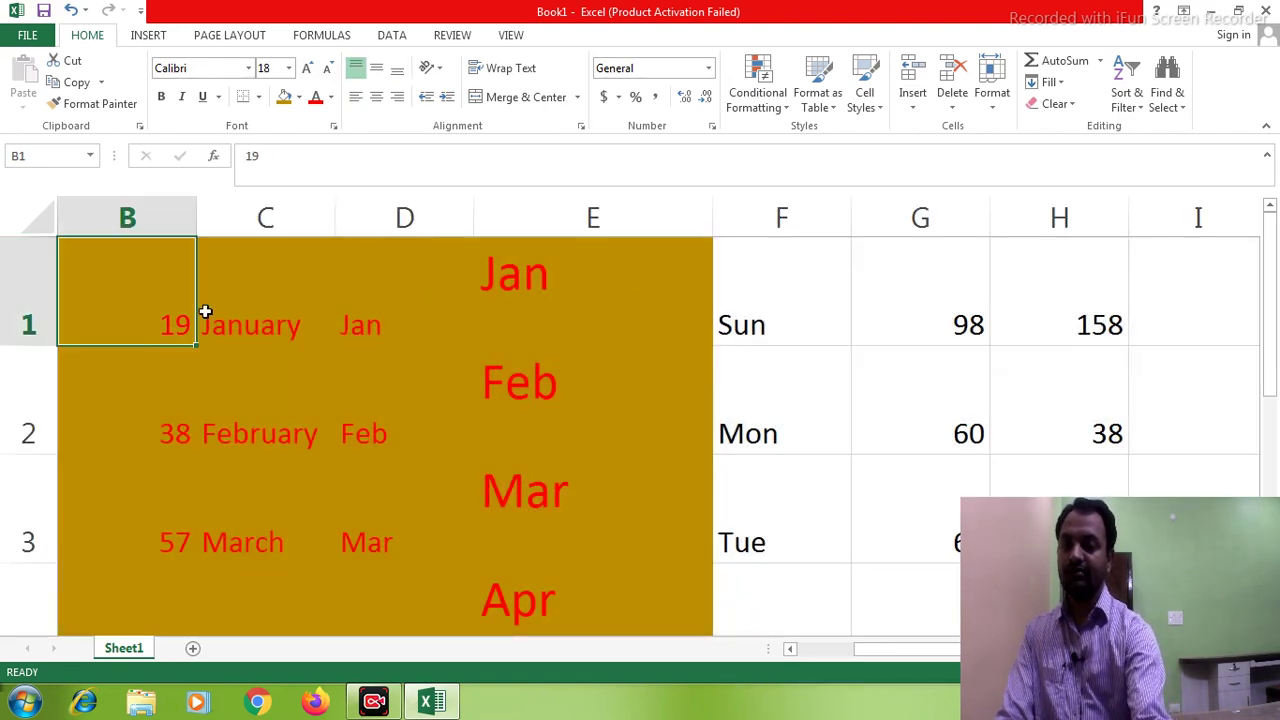
drag(205, 312, 655, 444)
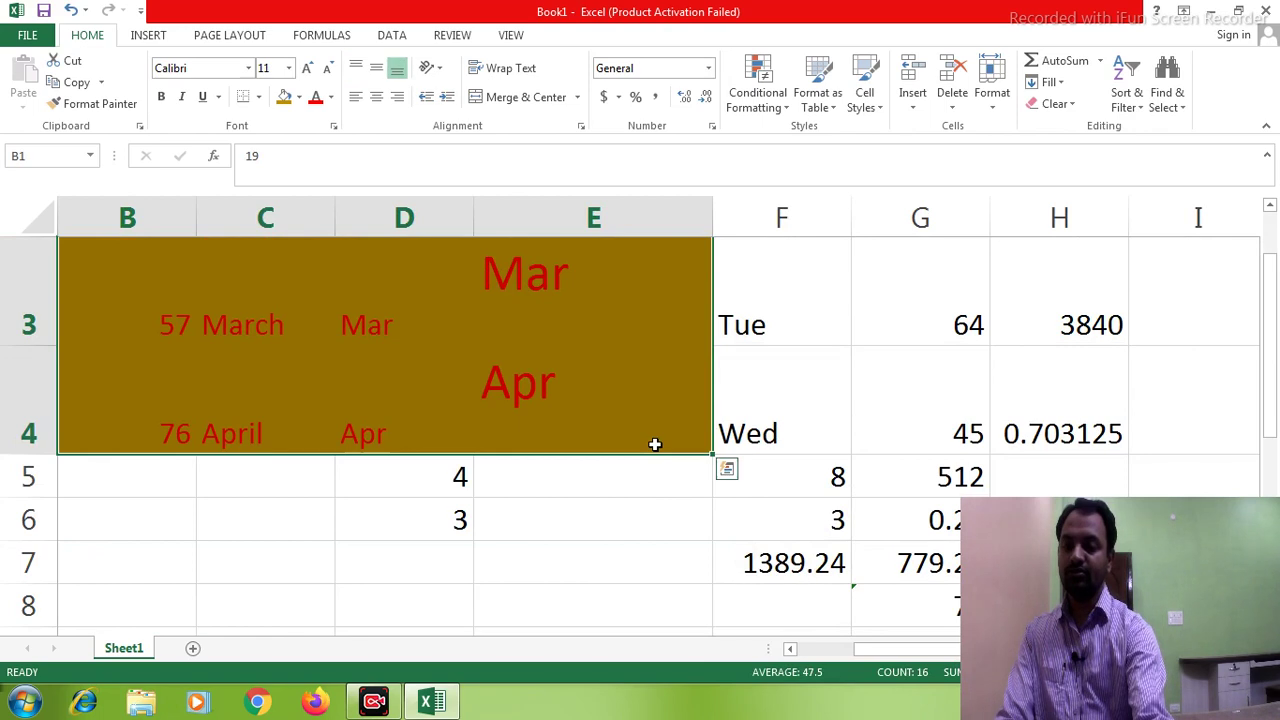
drag(1268, 280, 1265, 235)
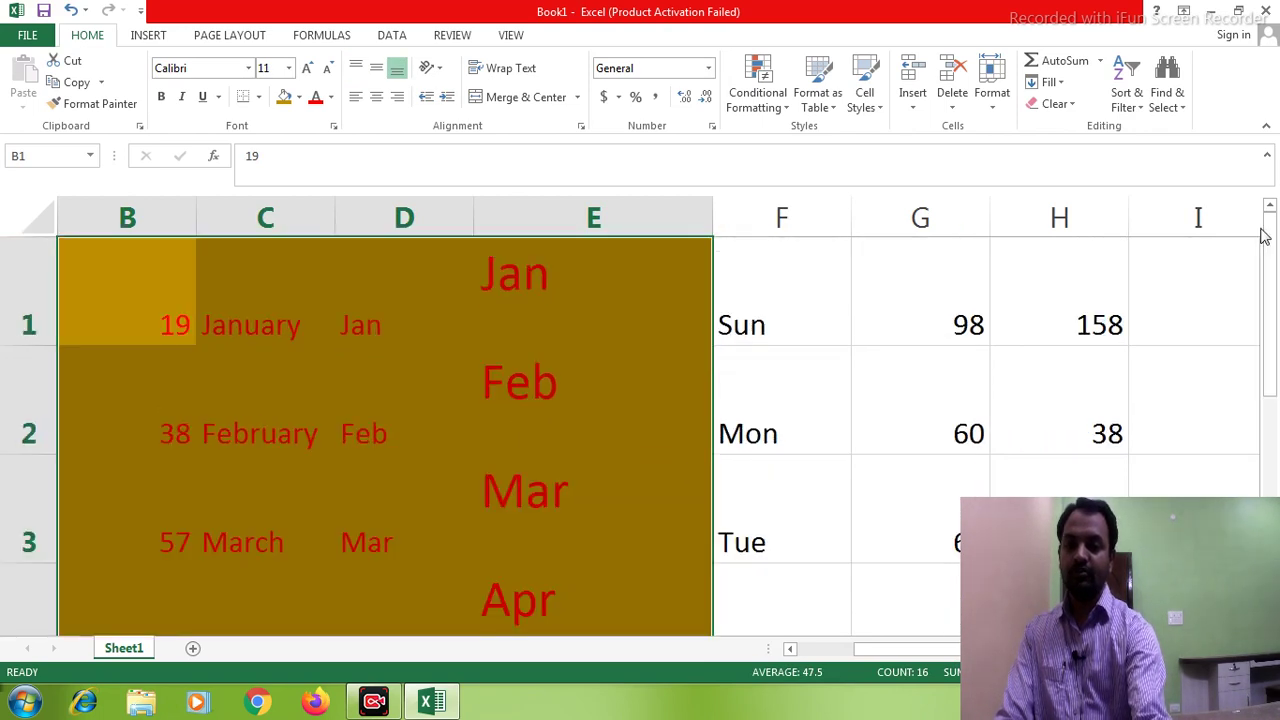
click(258, 97)
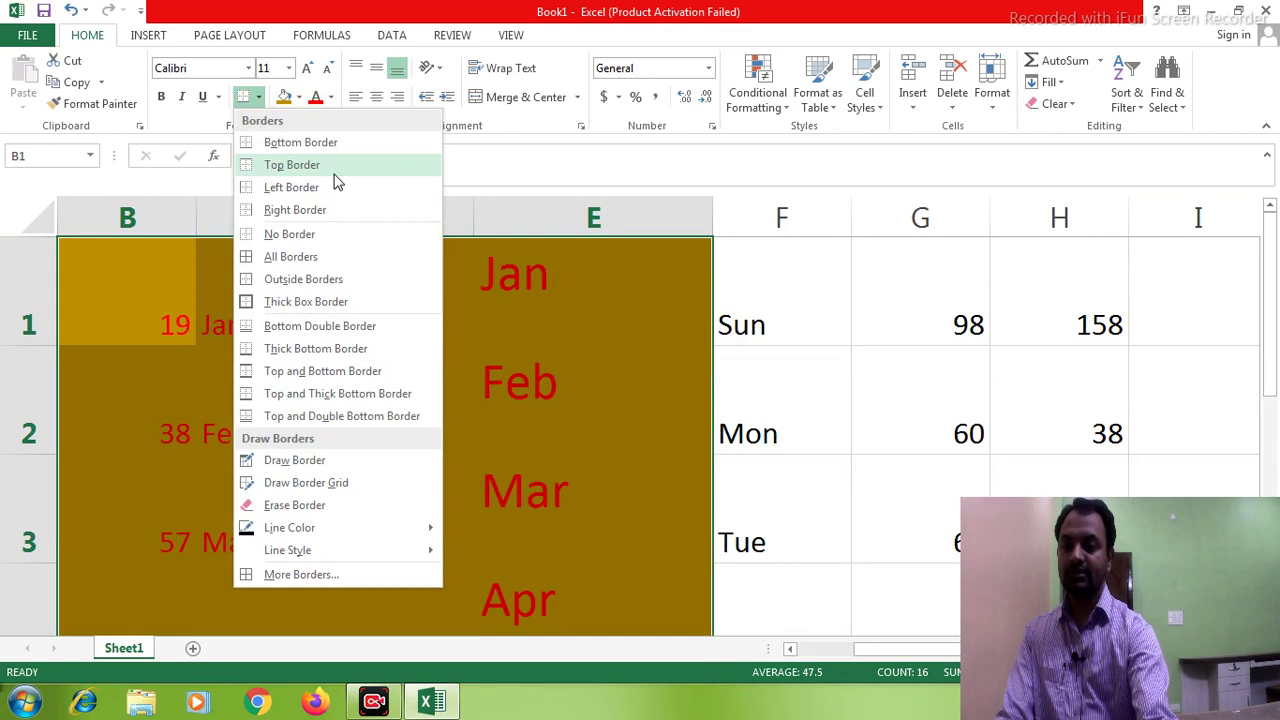
click(322, 259)
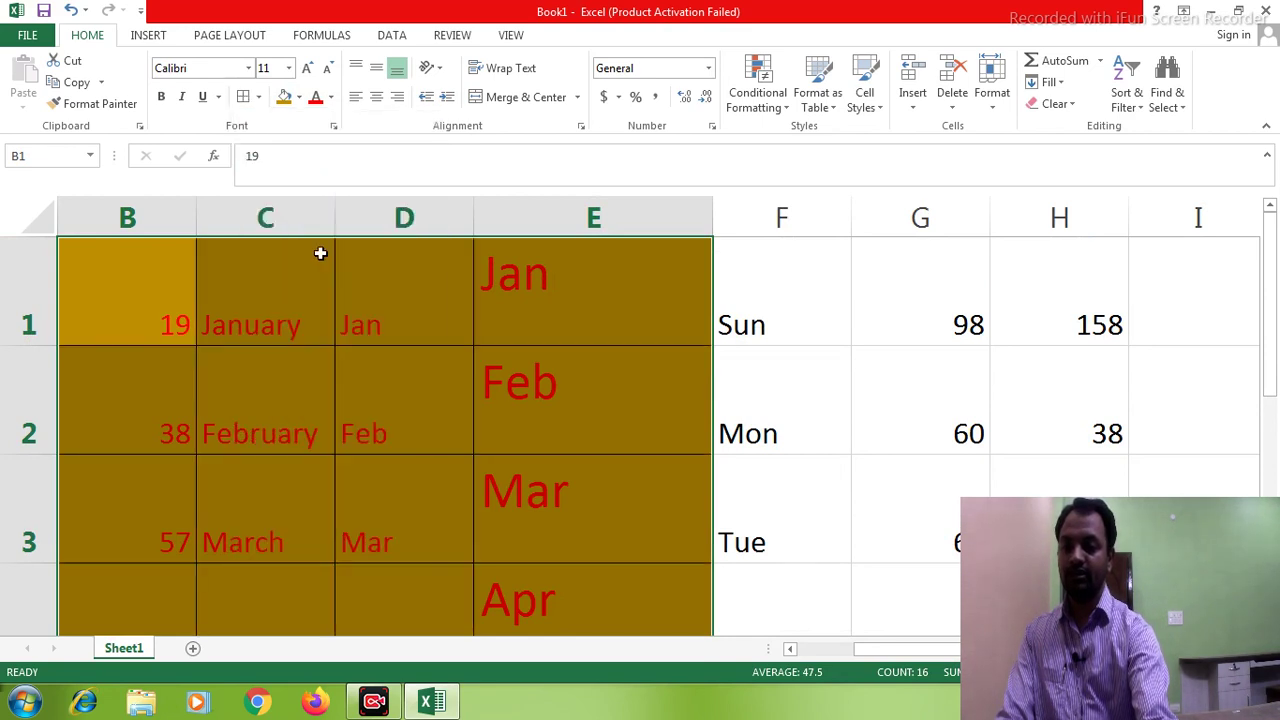
click(501, 294)
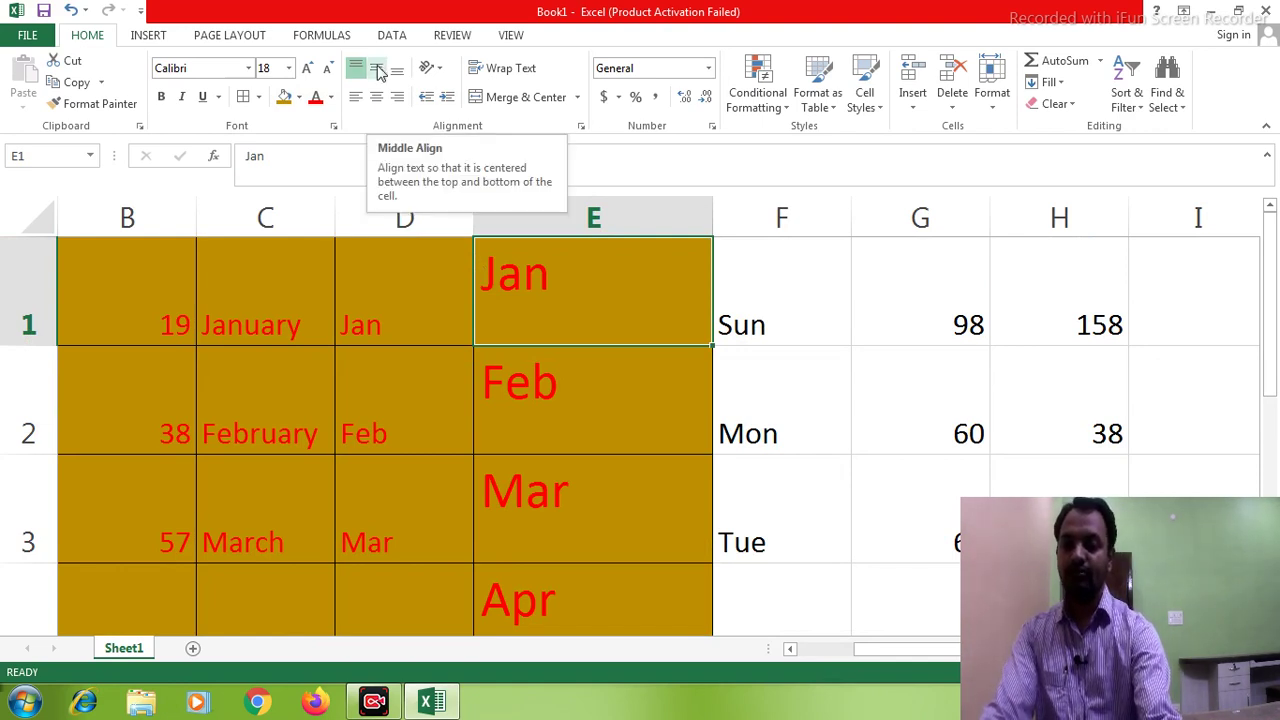
Step: Align Jan in E1 to the bottom-left of its cell and turn on Wrap Text
click(378, 72)
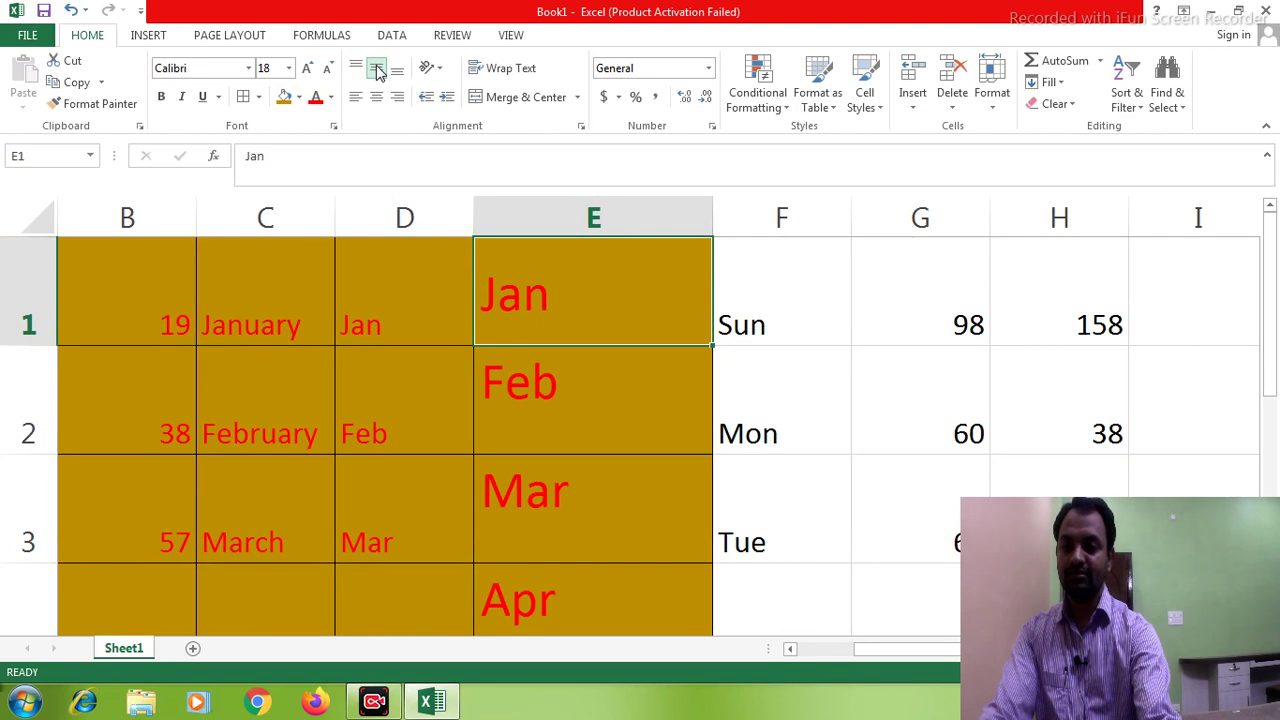
click(398, 70)
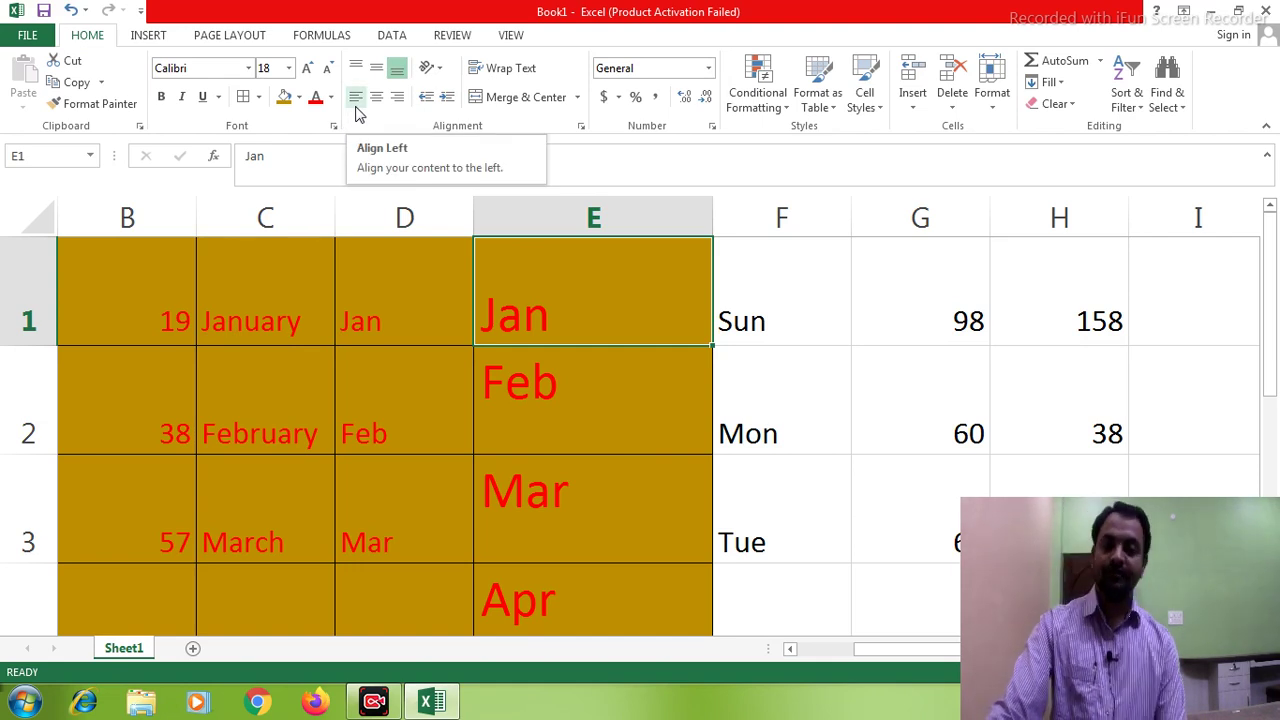
click(376, 100)
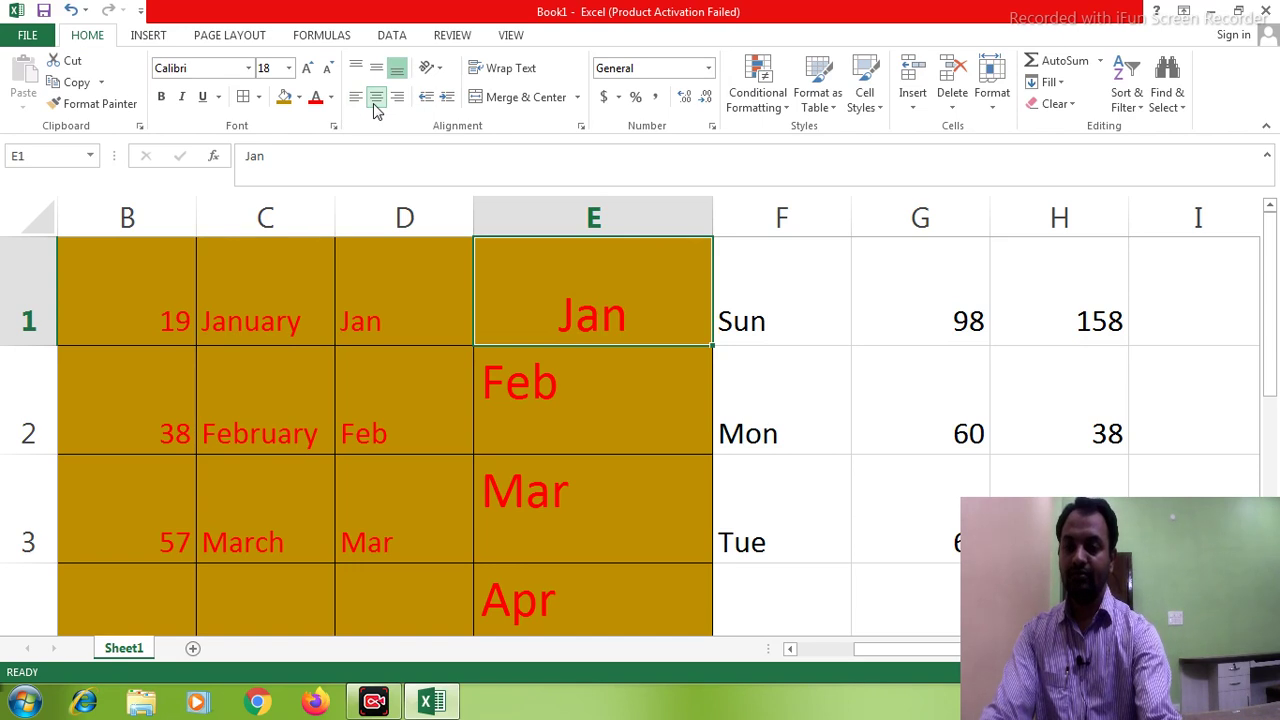
click(399, 100)
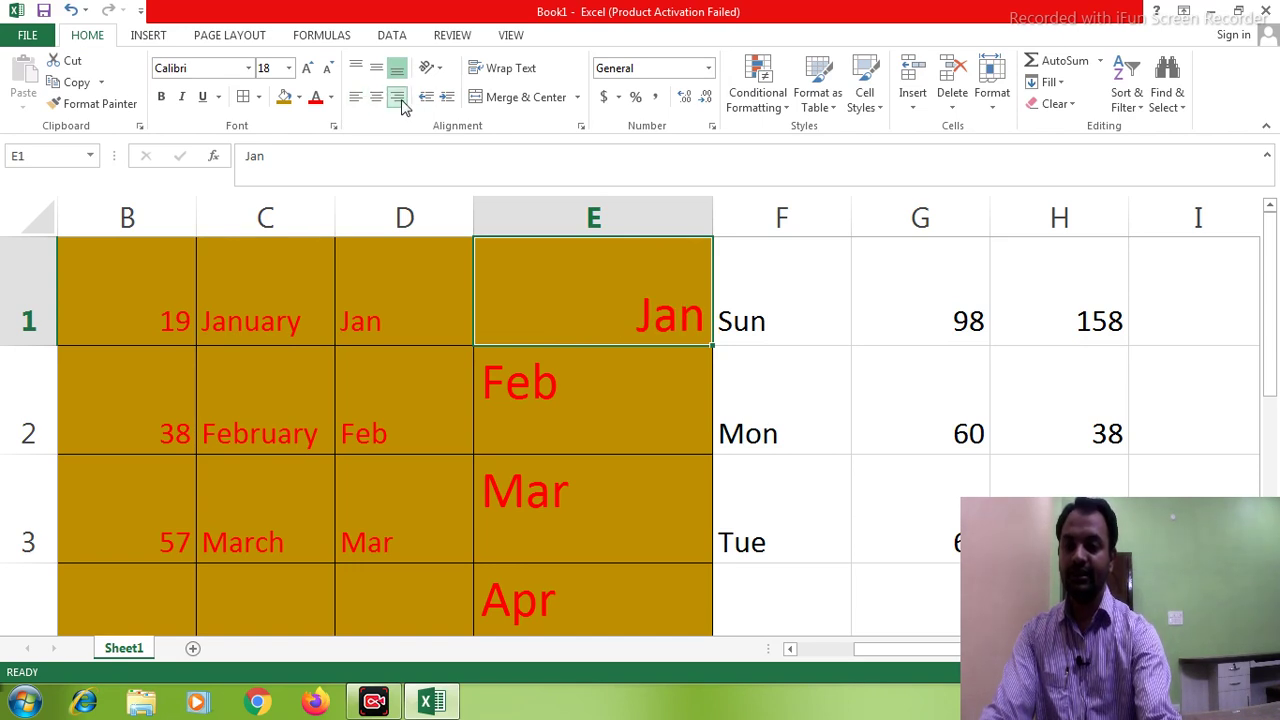
click(355, 100)
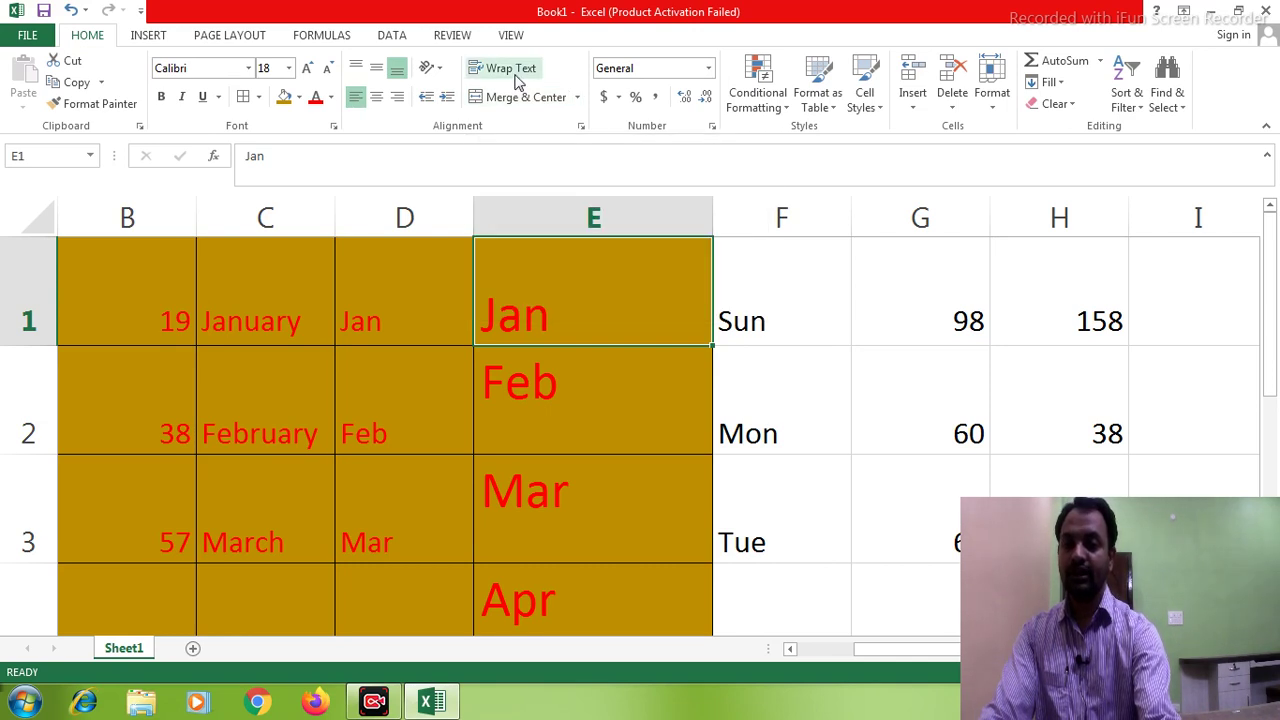
click(516, 80)
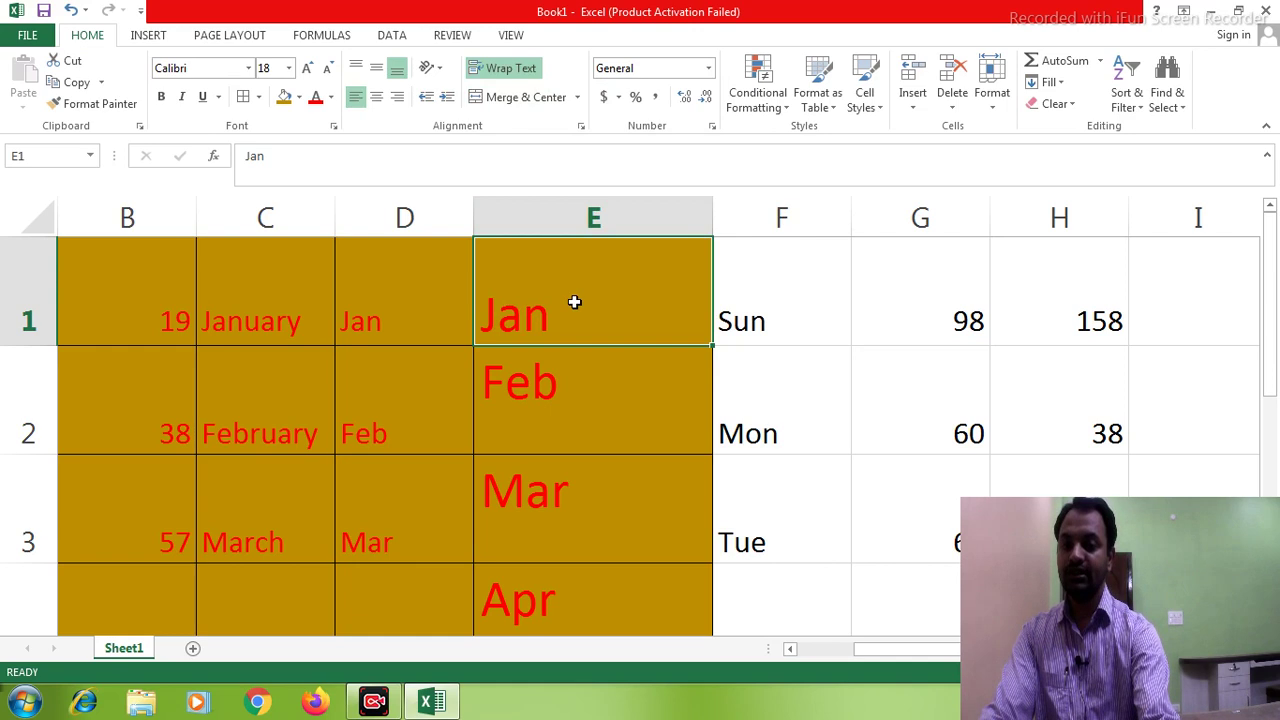
Step: Narrow column C, wrap January onto two lines in C1, then Merge & Center C1:D1
click(251, 320)
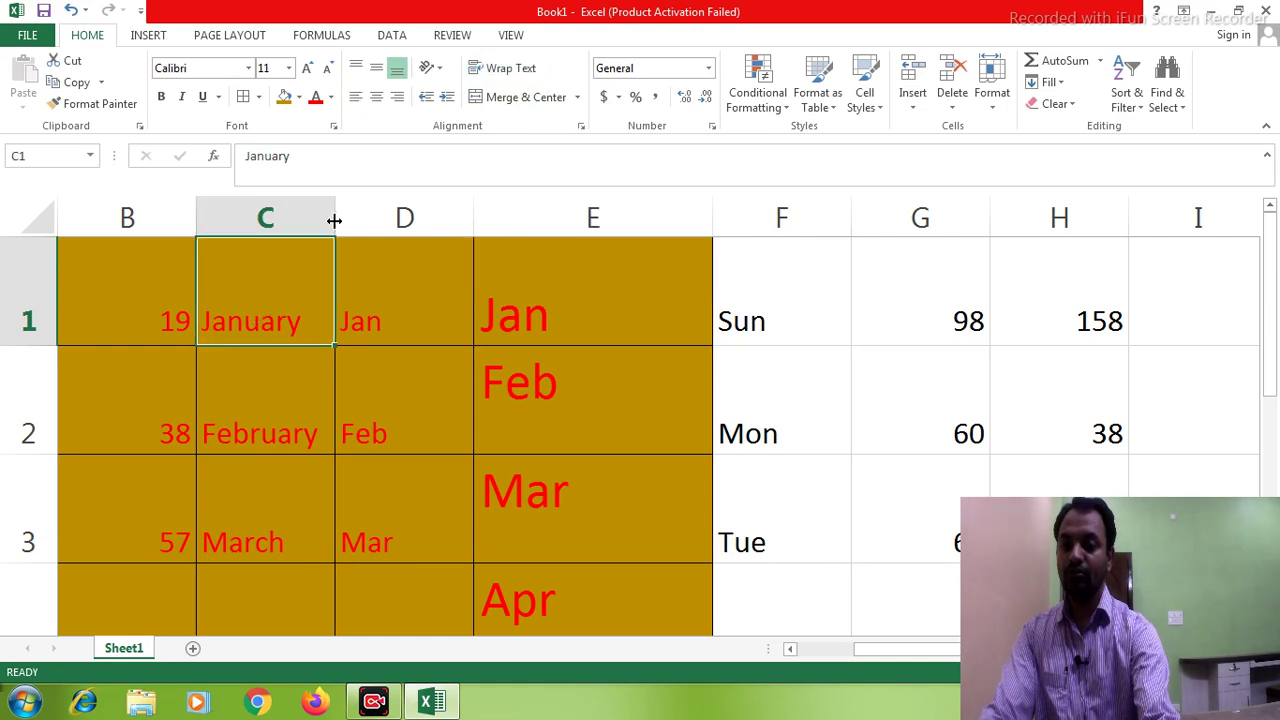
drag(333, 220, 270, 231)
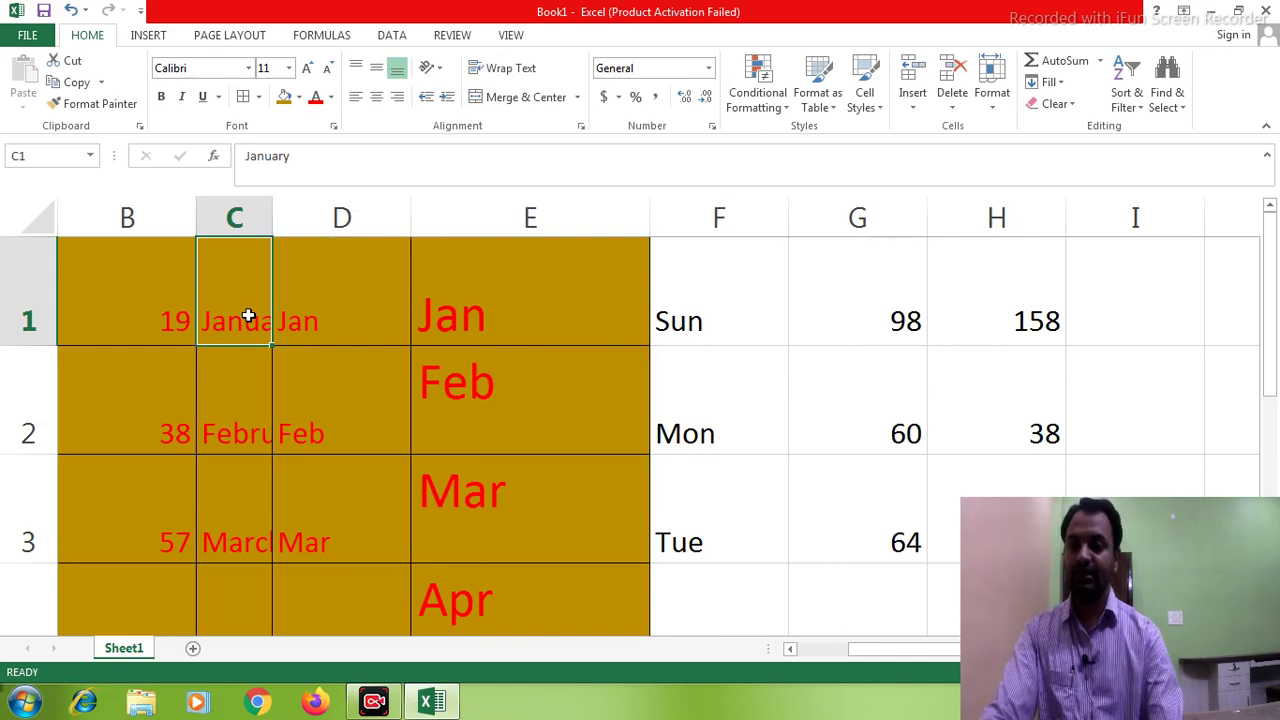
click(510, 69)
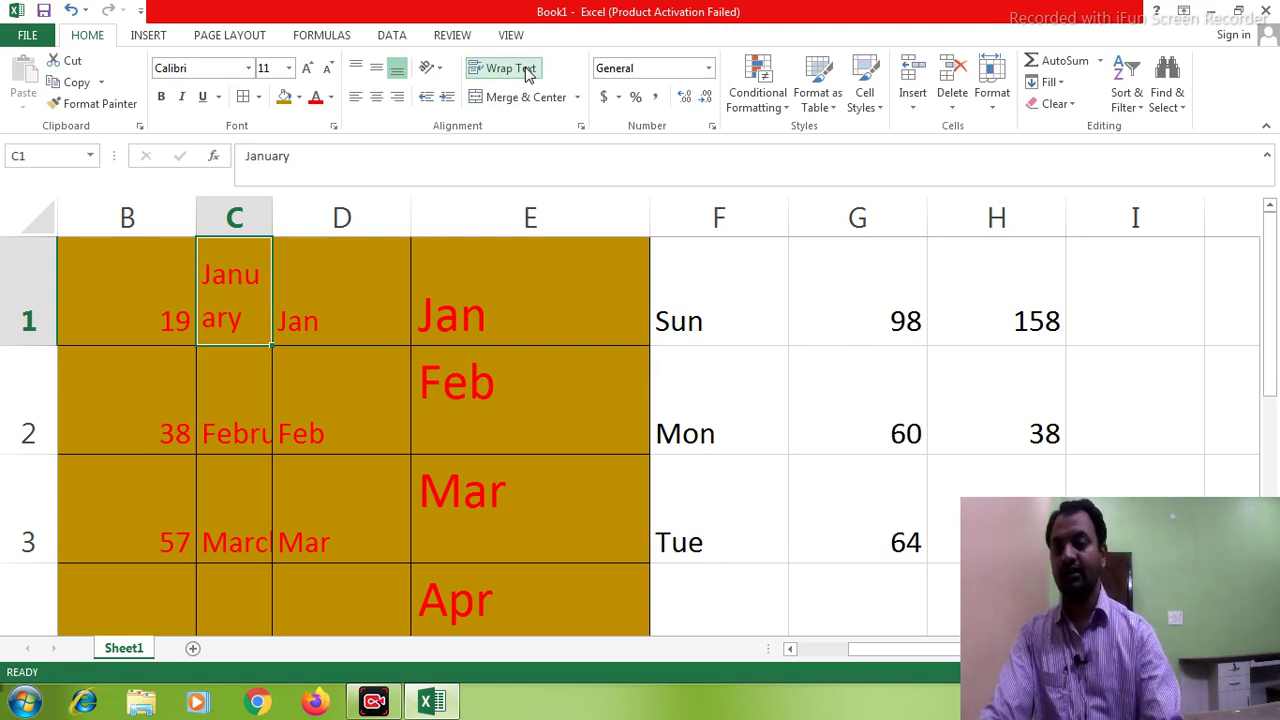
drag(235, 289, 334, 294)
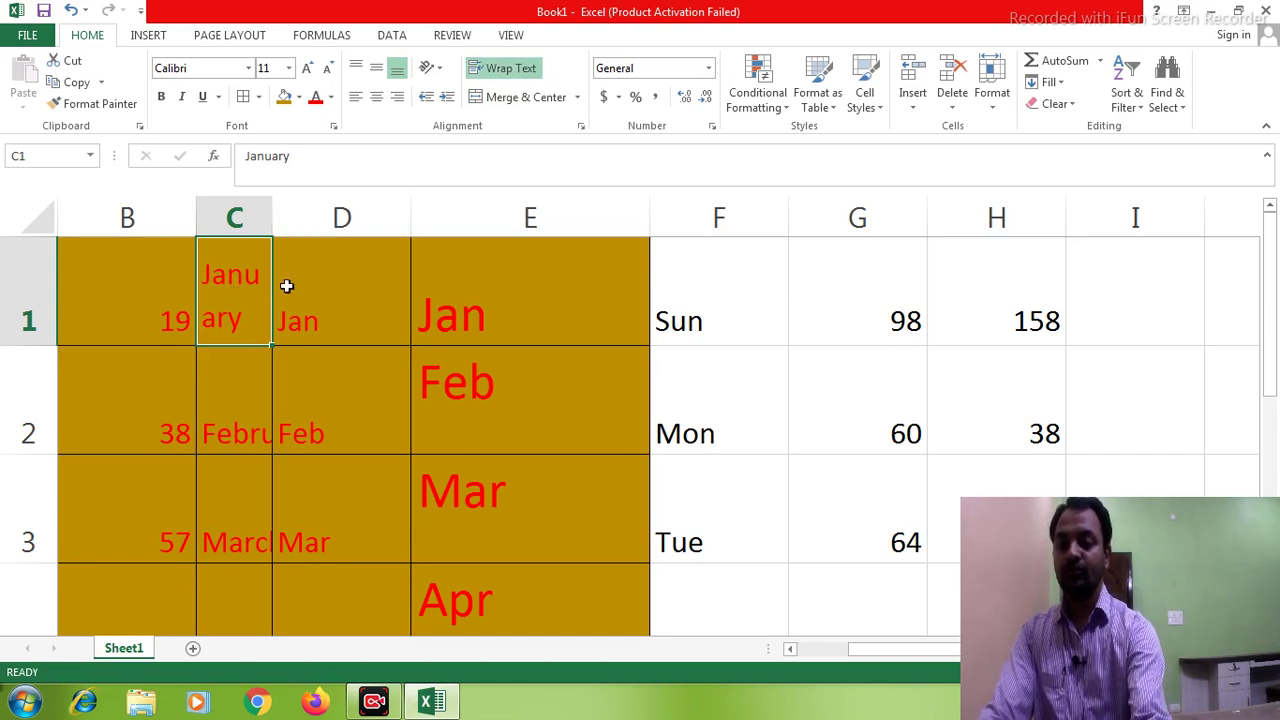
click(520, 96)
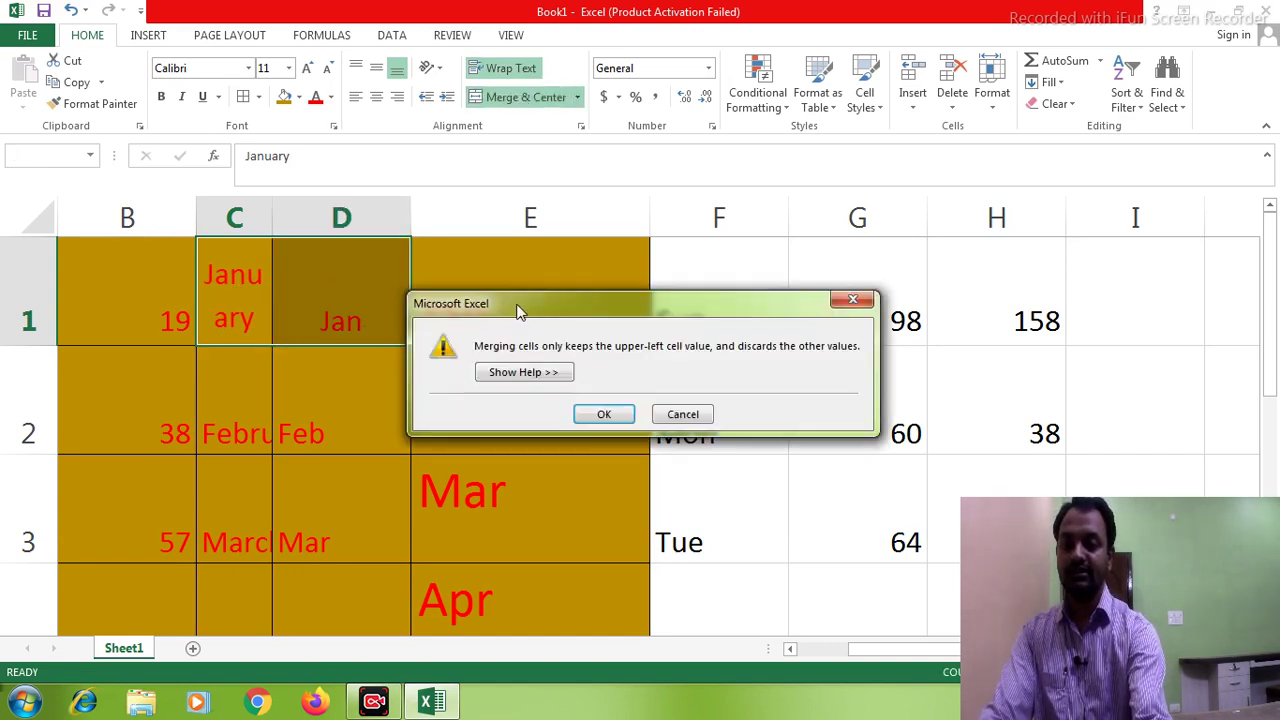
Step: Accept the merge warning, discarding D1's Jan, and middle-align January in the merged cell
click(606, 415)
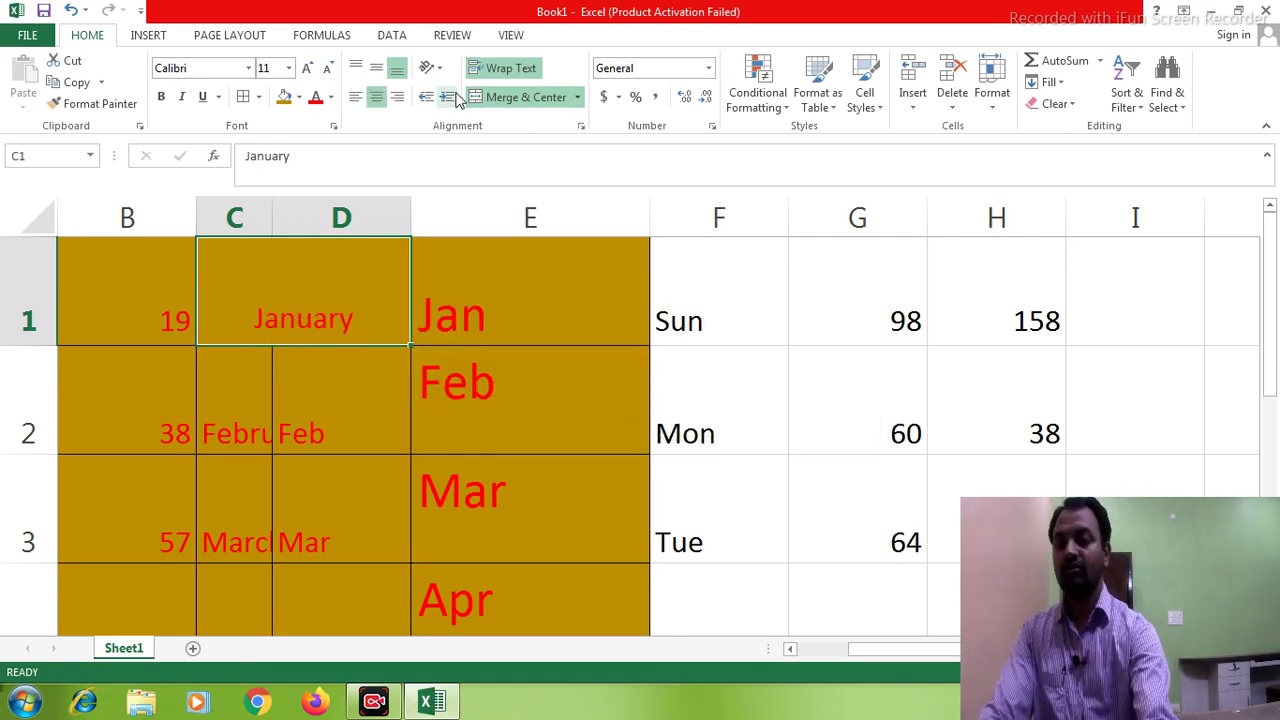
click(378, 70)
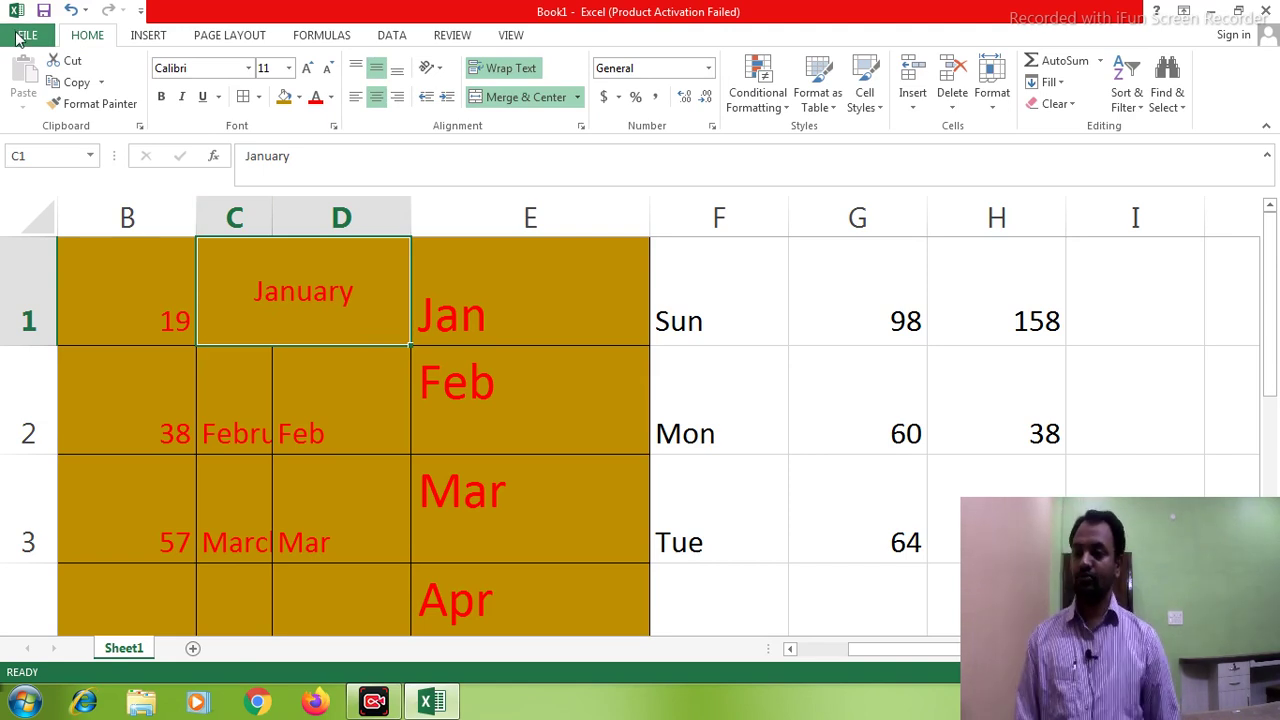
click(18, 38)
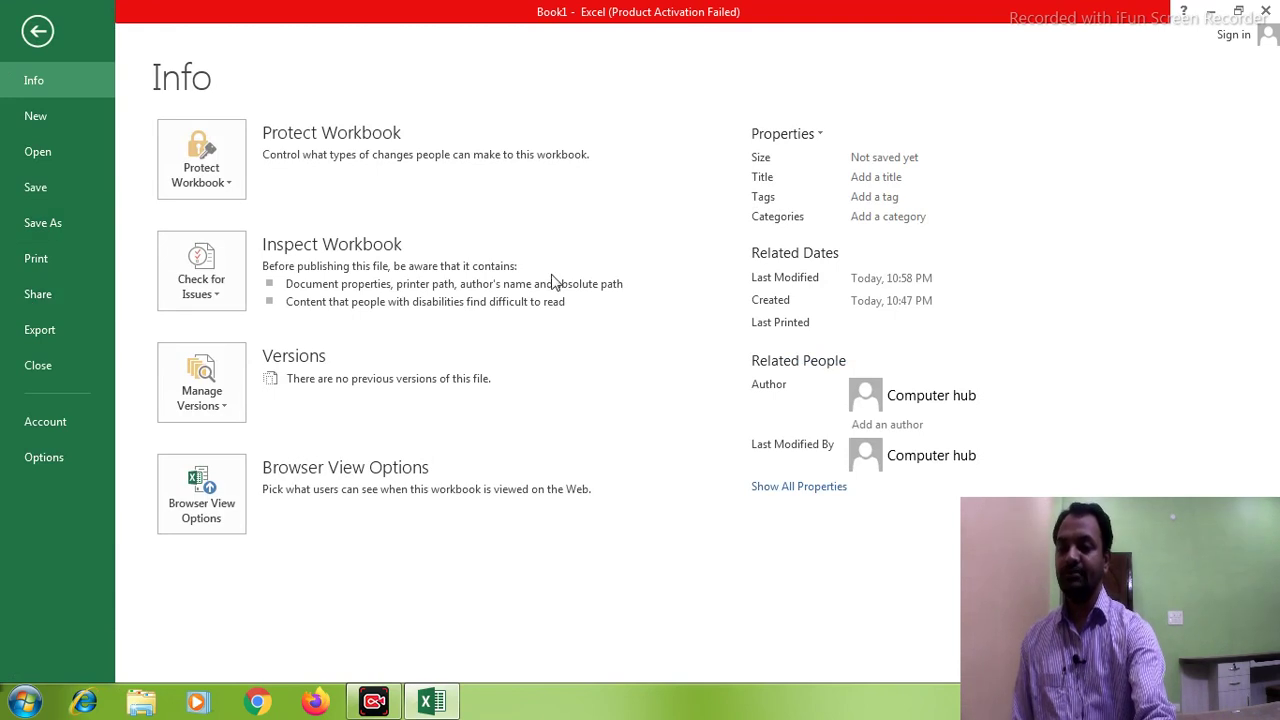
click(40, 32)
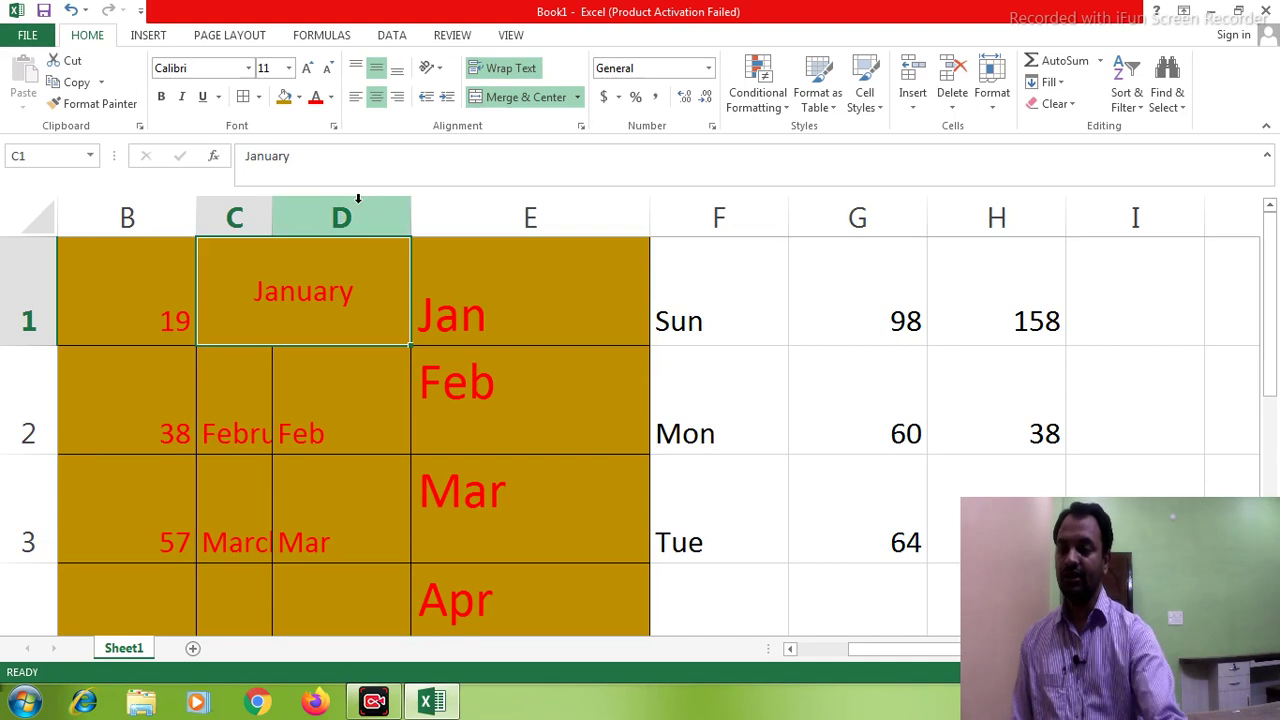